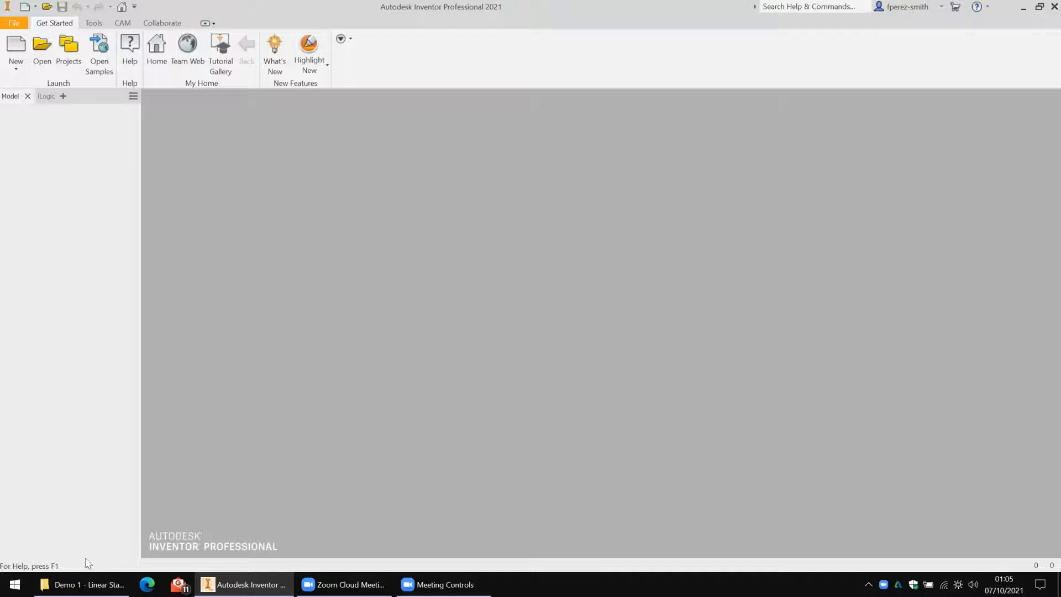
# Switch to File Explorer and open Rung.ipt from the Demo 1 - Linear Static Analysis folder in Inventor
pyautogui.click(83, 584)
pyautogui.hotkey('alt', 'Up')
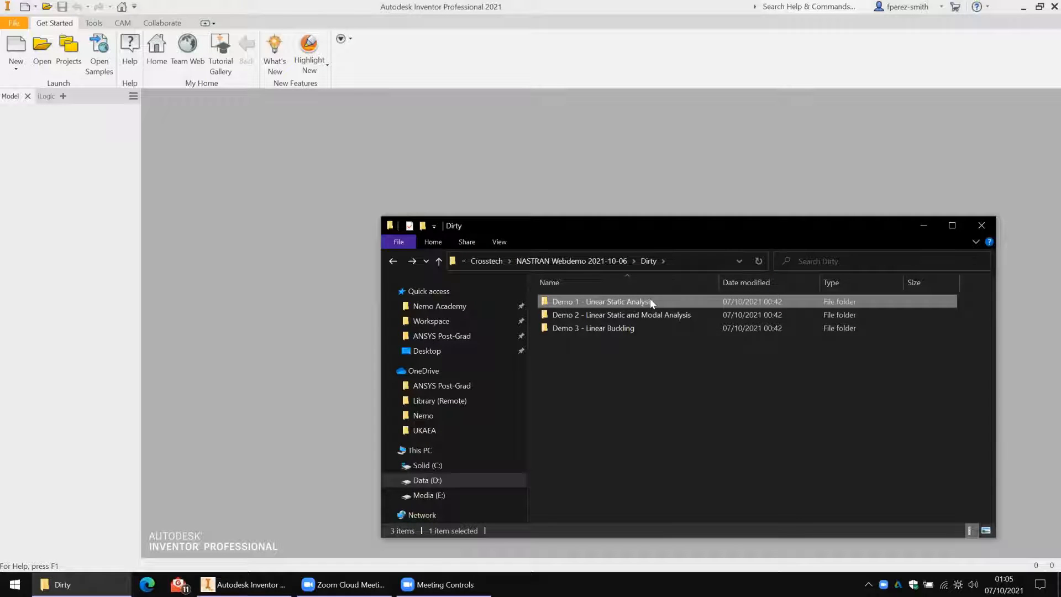
pyautogui.click(678, 317)
pyautogui.click(665, 331)
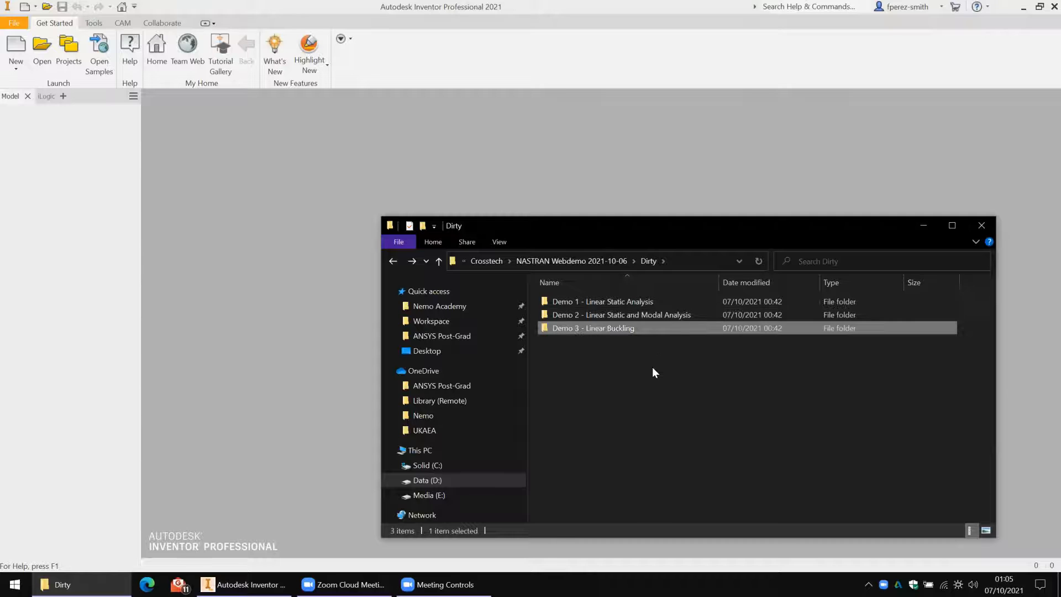
pyautogui.click(649, 370)
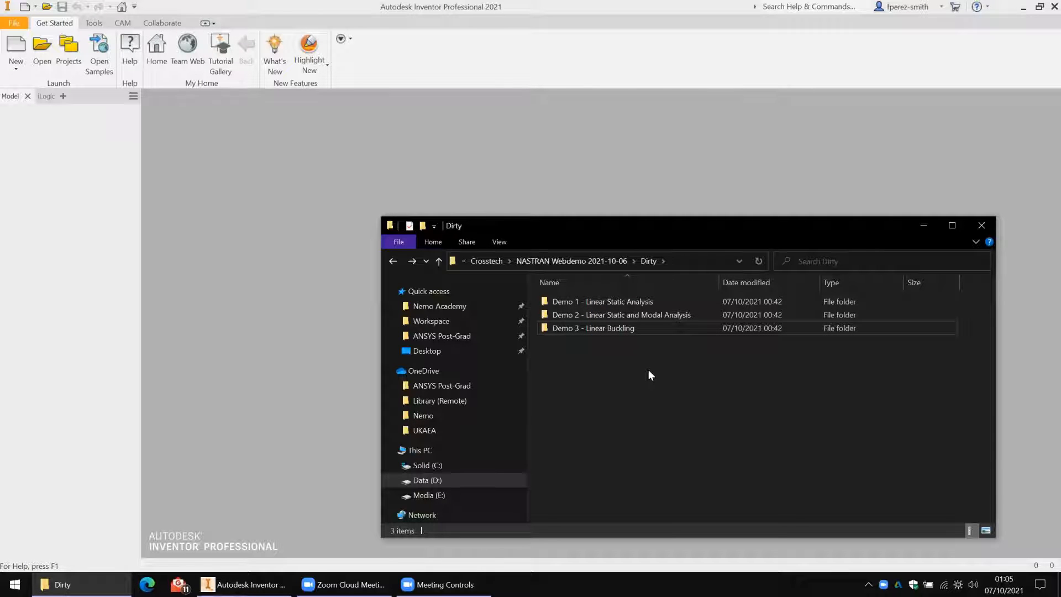
pyautogui.doubleClick(621, 302)
pyautogui.moveTo(574, 303); pyautogui.dragTo(316, 265)
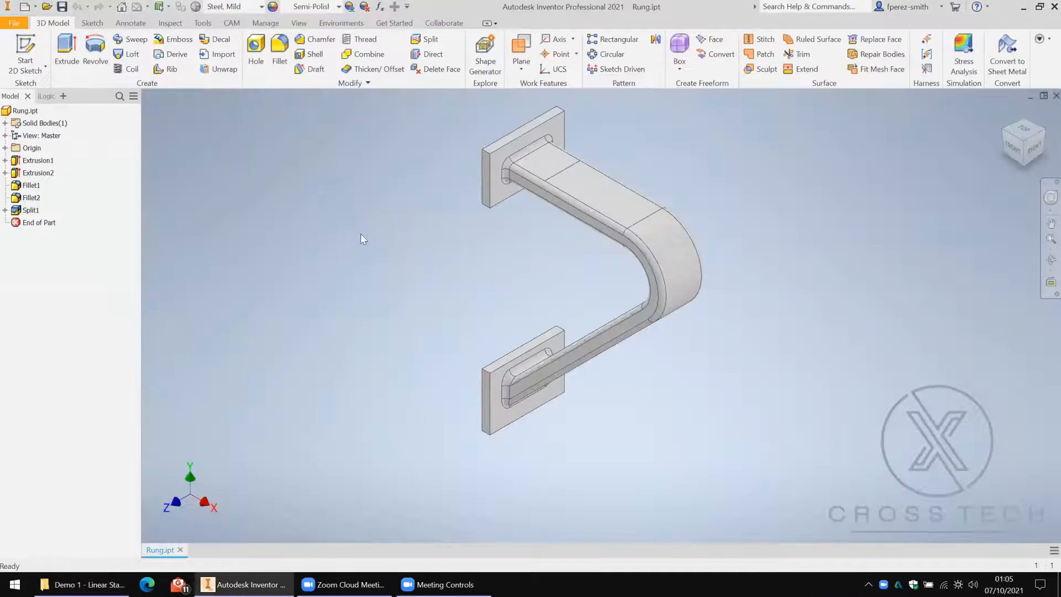
# Examine the rung from several angles, including the rear faces of its two mounting plates
pyautogui.keyDown('shift'); pyautogui.moveTo(398, 232); pyautogui.dragTo(667, 177, button='middle'); pyautogui.keyUp('shift')
pyautogui.click(668, 177)
pyautogui.keyDown('shift'); pyautogui.moveTo(698, 390); pyautogui.dragTo(636, 276, button='middle'); pyautogui.keyUp('shift')
pyautogui.click(570, 186)
pyautogui.keyDown('ctrl'); pyautogui.click(519, 423); pyautogui.keyUp('ctrl')
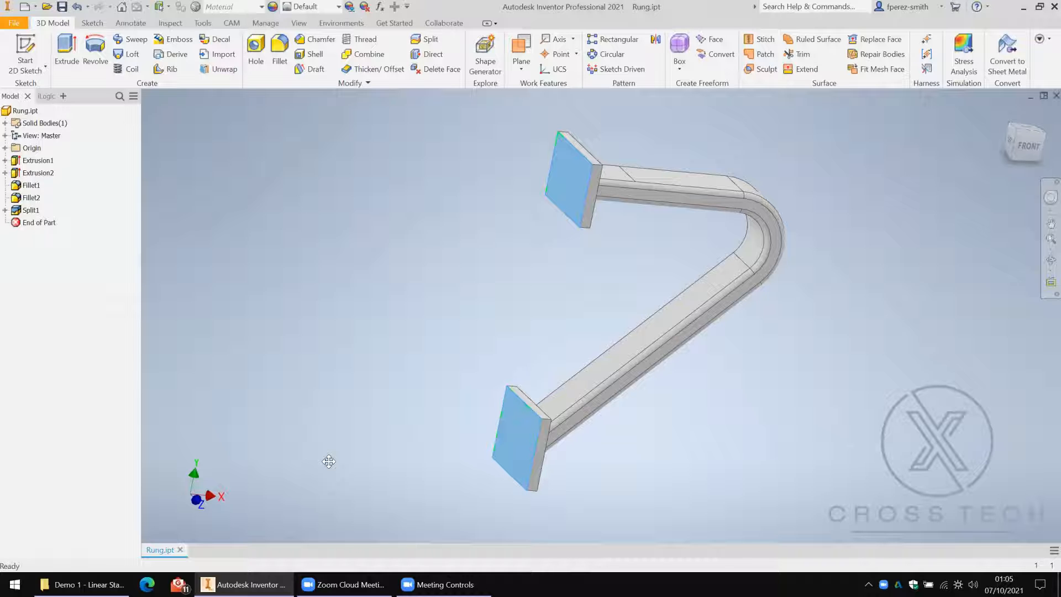
pyautogui.click(857, 223)
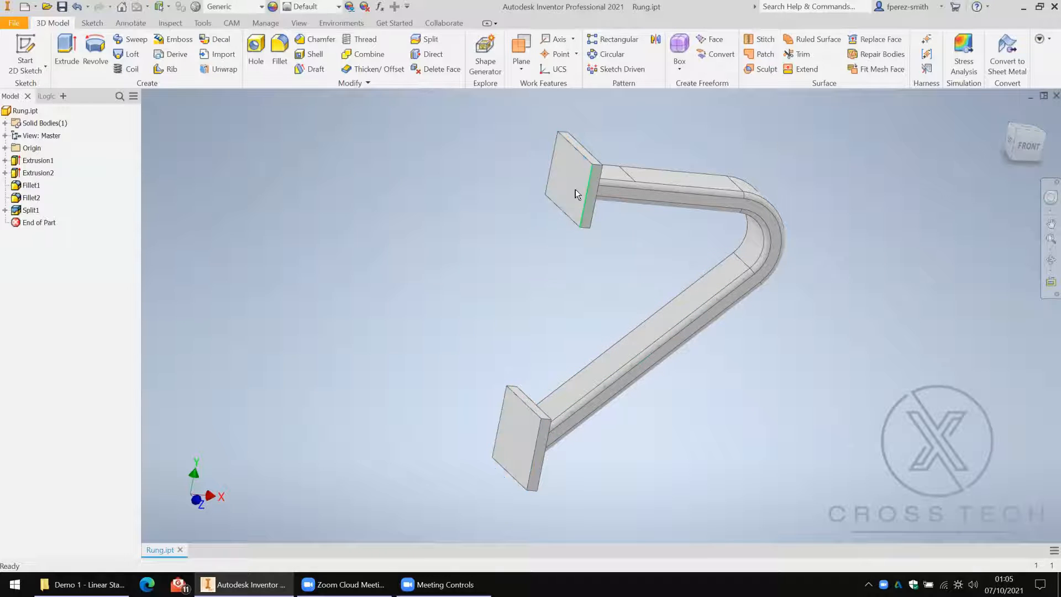
pyautogui.click(656, 164)
pyautogui.keyDown('shift'); pyautogui.moveTo(850, 167); pyautogui.dragTo(755, 147, button='middle'); pyautogui.keyUp('shift')
pyautogui.click(794, 178)
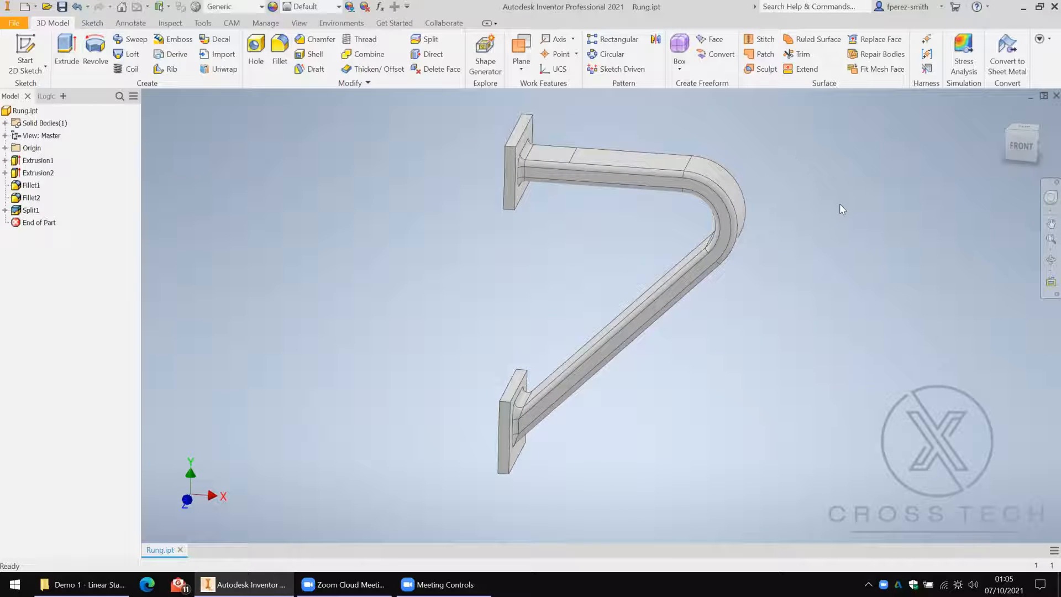
pyautogui.keyDown('shift'); pyautogui.moveTo(836, 206); pyautogui.dragTo(817, 204, button='middle'); pyautogui.keyUp('shift')
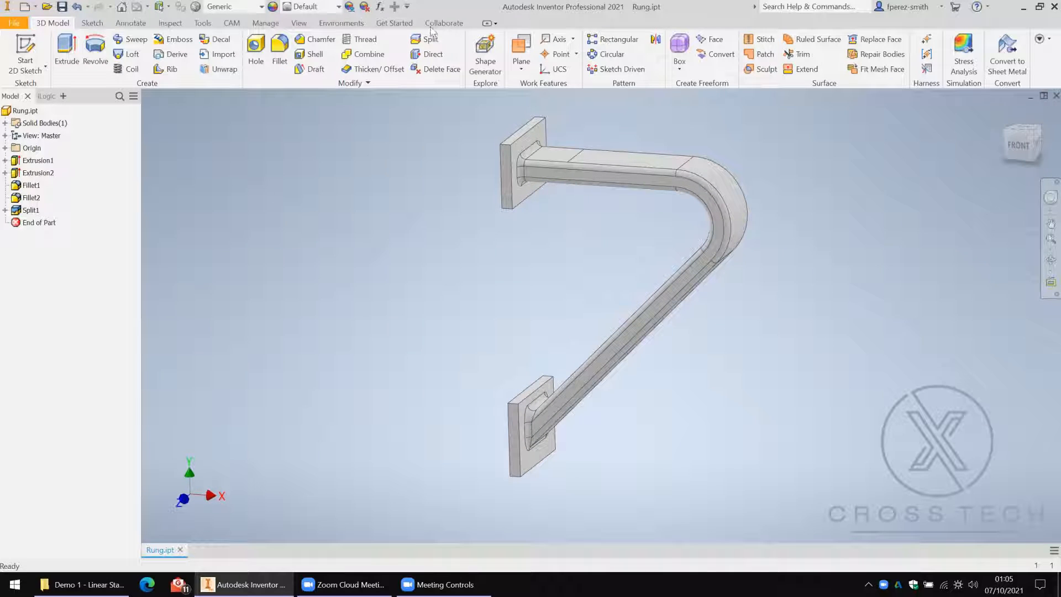
# Activate the Autodesk Inventor Nastran environment for the rung part
pyautogui.click(352, 23)
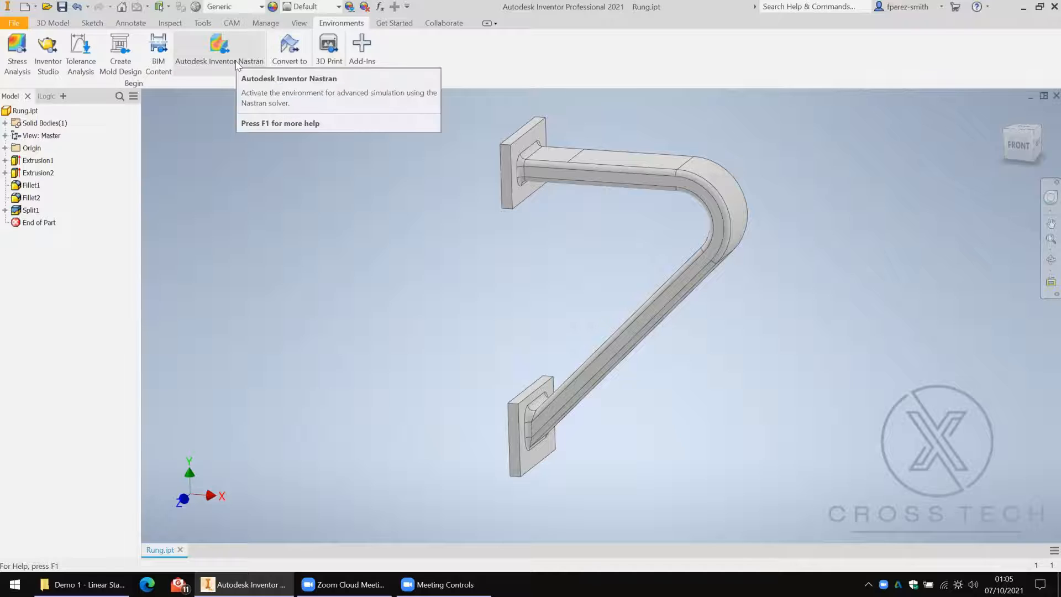
pyautogui.click(219, 50)
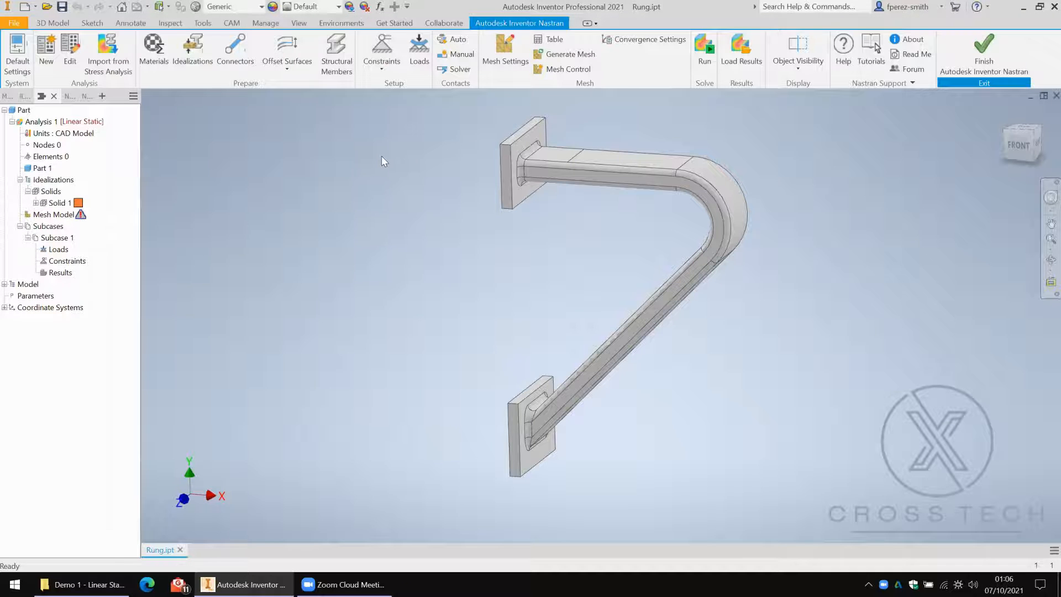
pyautogui.keyDown('shift'); pyautogui.moveTo(393, 143); pyautogui.dragTo(353, 138, button='middle'); pyautogui.keyUp('shift')
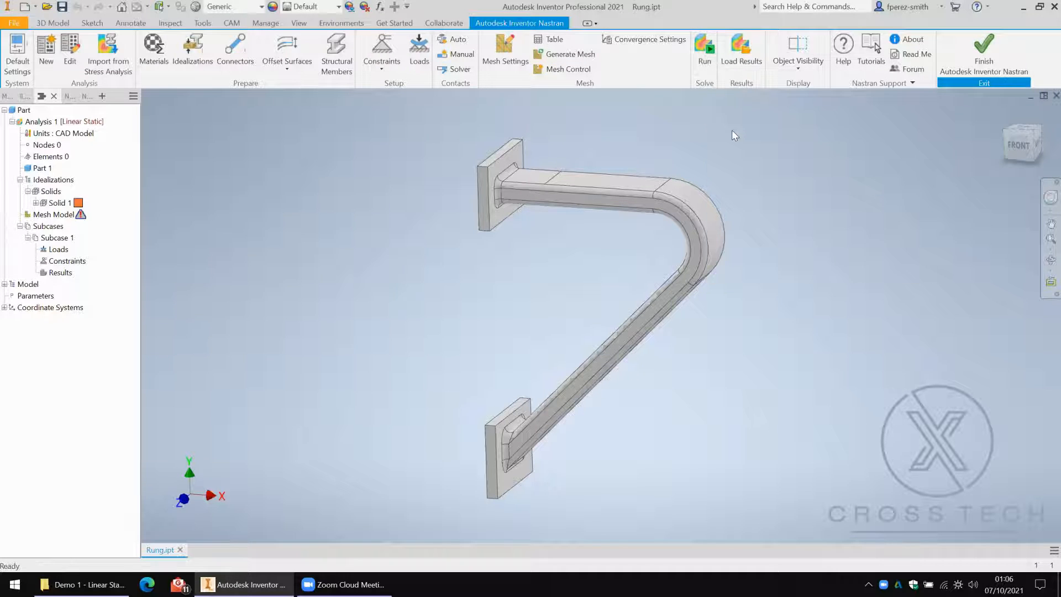
# Widen the browser and examine the Nastran tree, expanding the Model branch and the Solid 1 idealization
pyautogui.moveTo(141, 174); pyautogui.dragTo(208, 174)
pyautogui.click(42, 122)
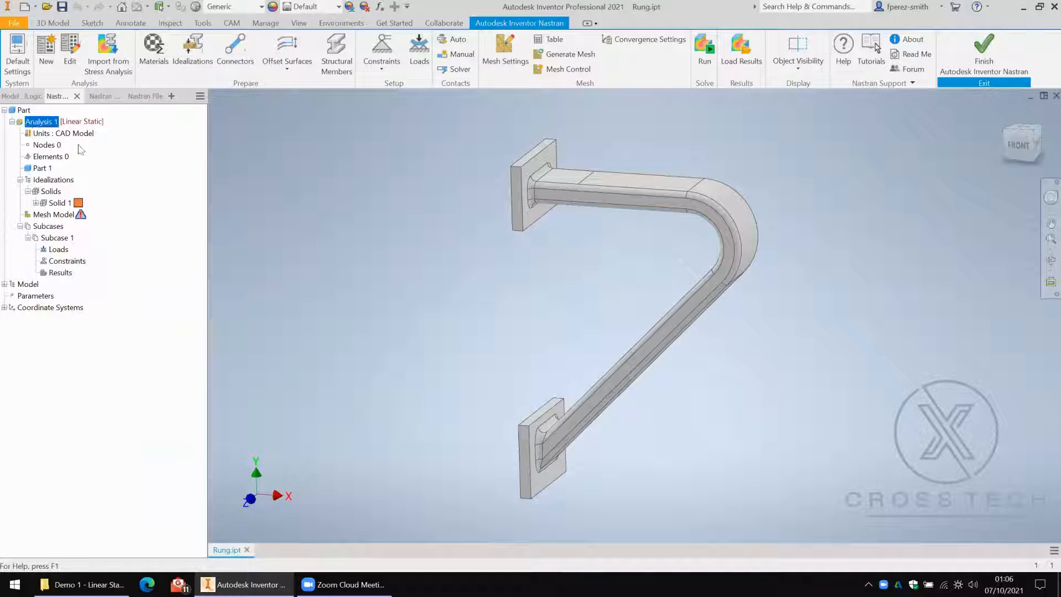
pyautogui.click(12, 122)
pyautogui.click(13, 122)
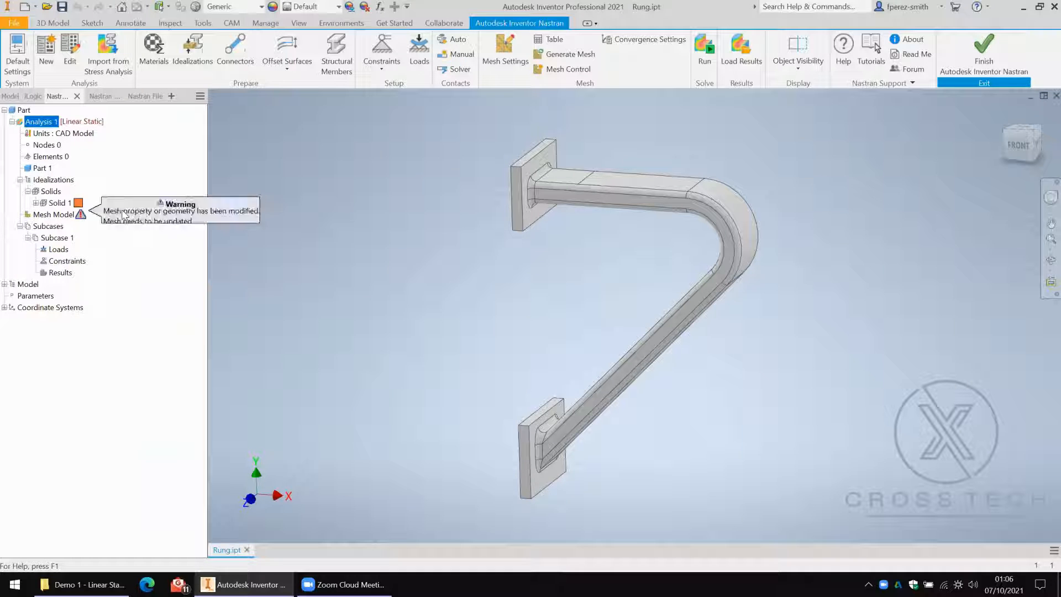
pyautogui.click(5, 284)
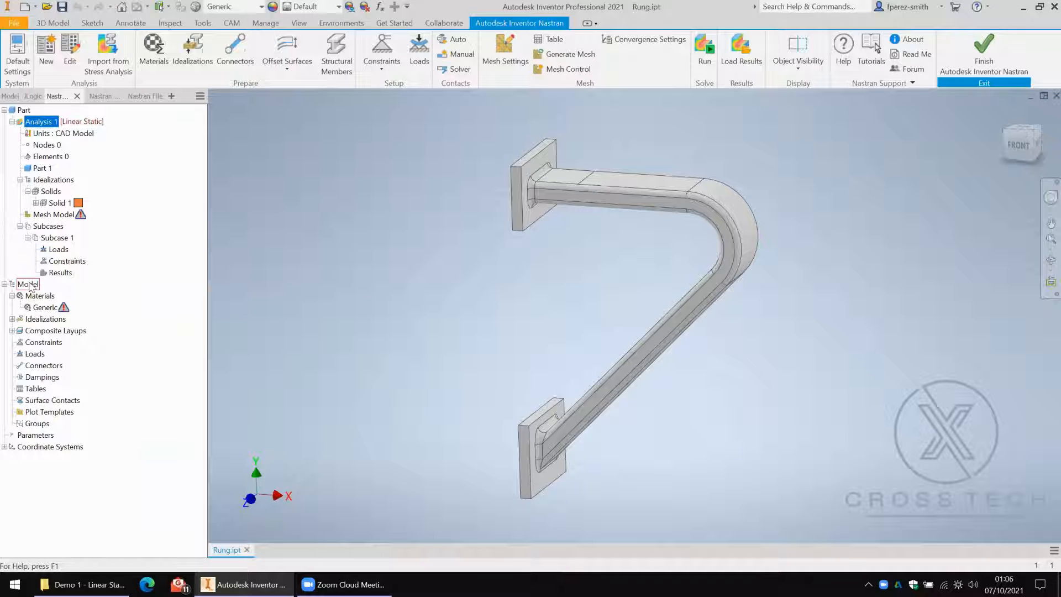
pyautogui.click(28, 285)
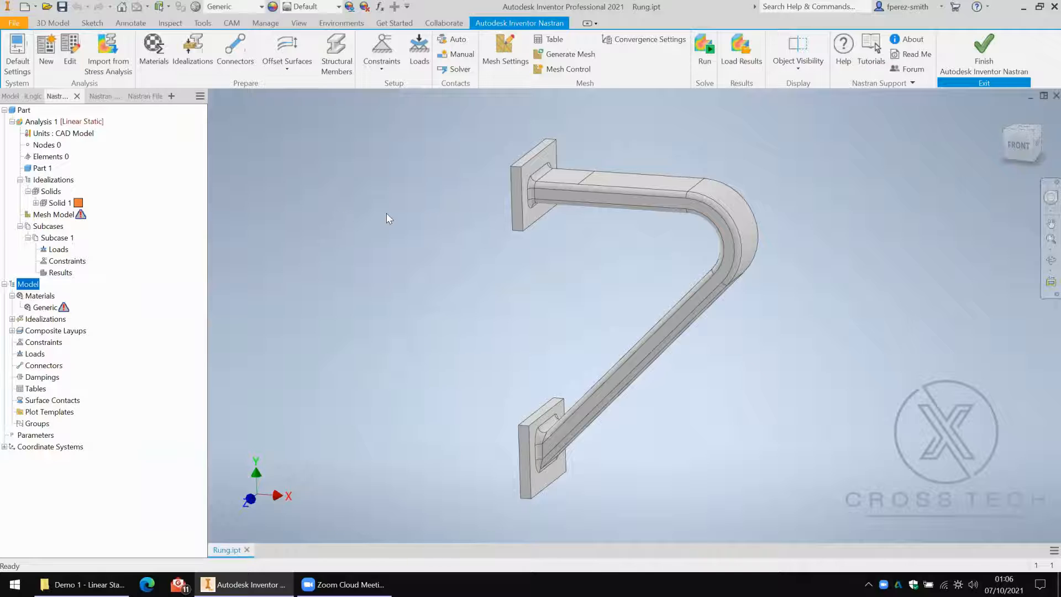
pyautogui.click(36, 203)
pyautogui.click(440, 204)
# Start a new material and load Steel - Mild from the Inventor Material Library into it
pyautogui.keyDown('shift'); pyautogui.moveTo(542, 254); pyautogui.dragTo(336, 231, button='middle'); pyautogui.keyUp('shift')
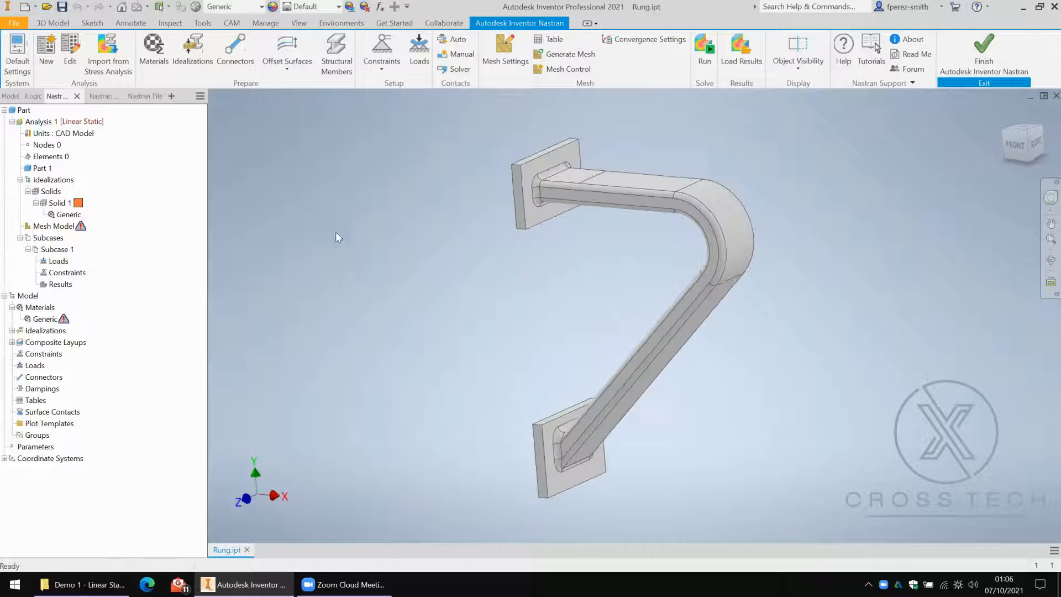
pyautogui.click(153, 61)
pyautogui.moveTo(286, 113); pyautogui.dragTo(348, 160)
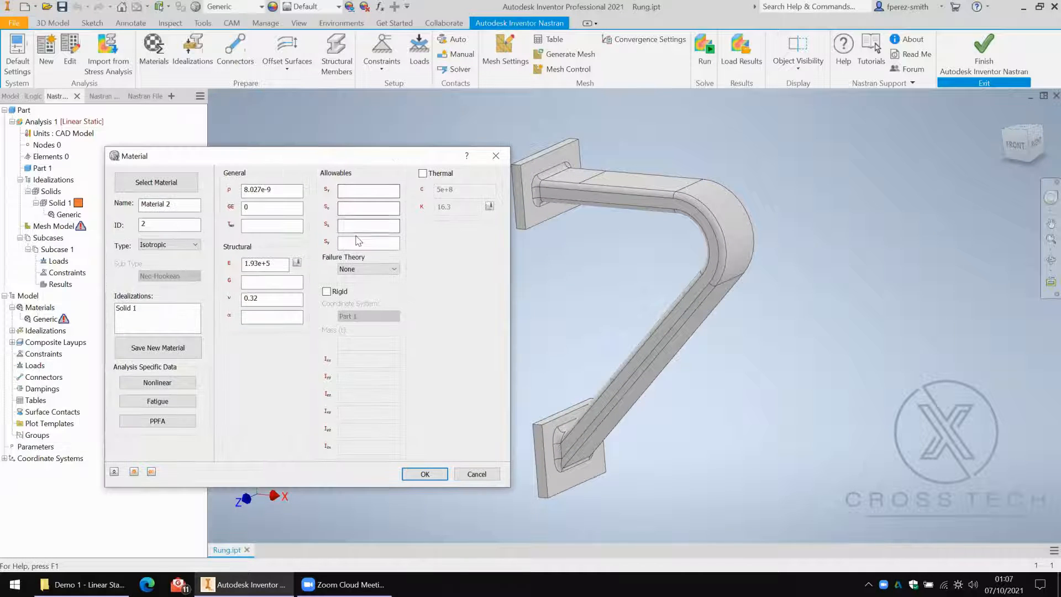
pyautogui.click(183, 188)
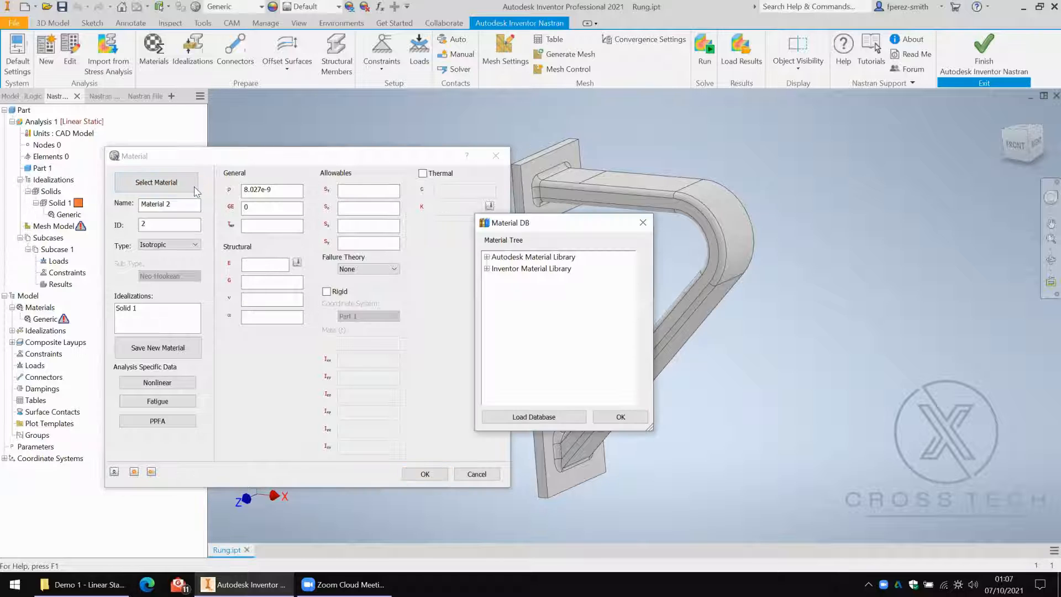
pyautogui.doubleClick(490, 270)
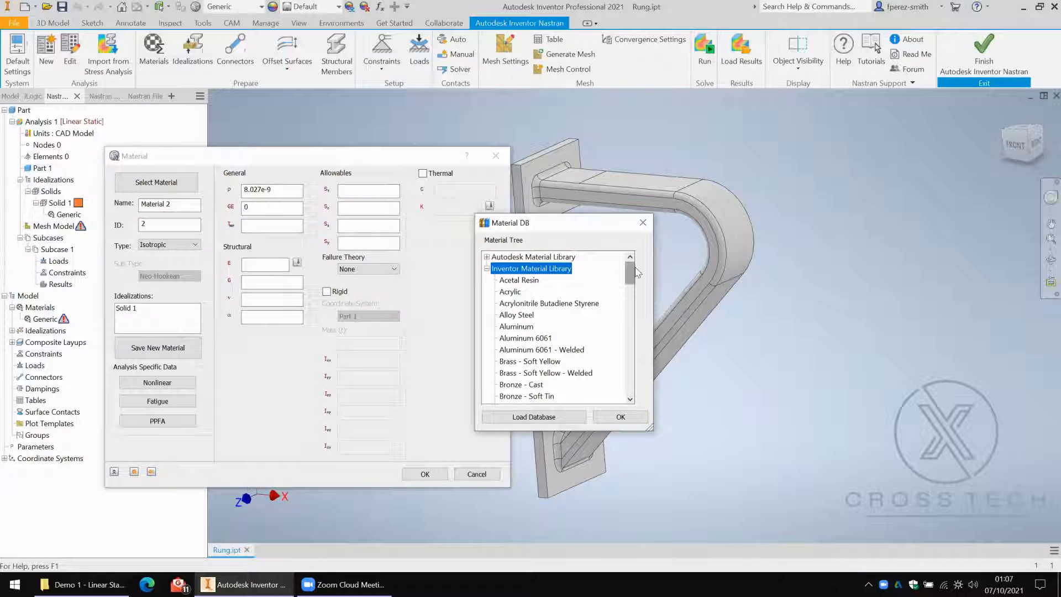
pyautogui.moveTo(631, 266); pyautogui.dragTo(626, 370)
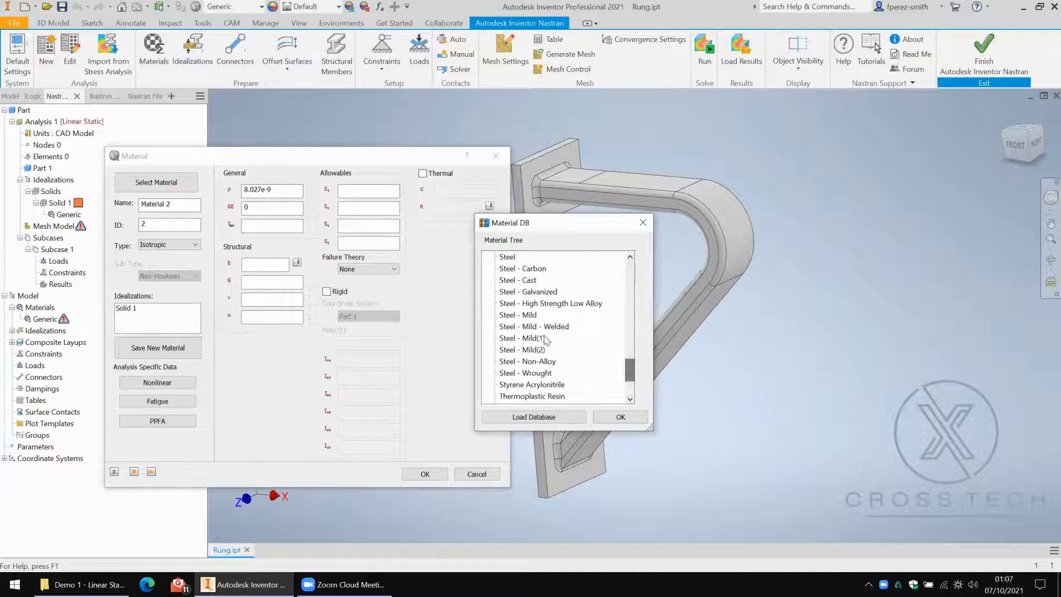
pyautogui.click(523, 317)
pyautogui.click(618, 419)
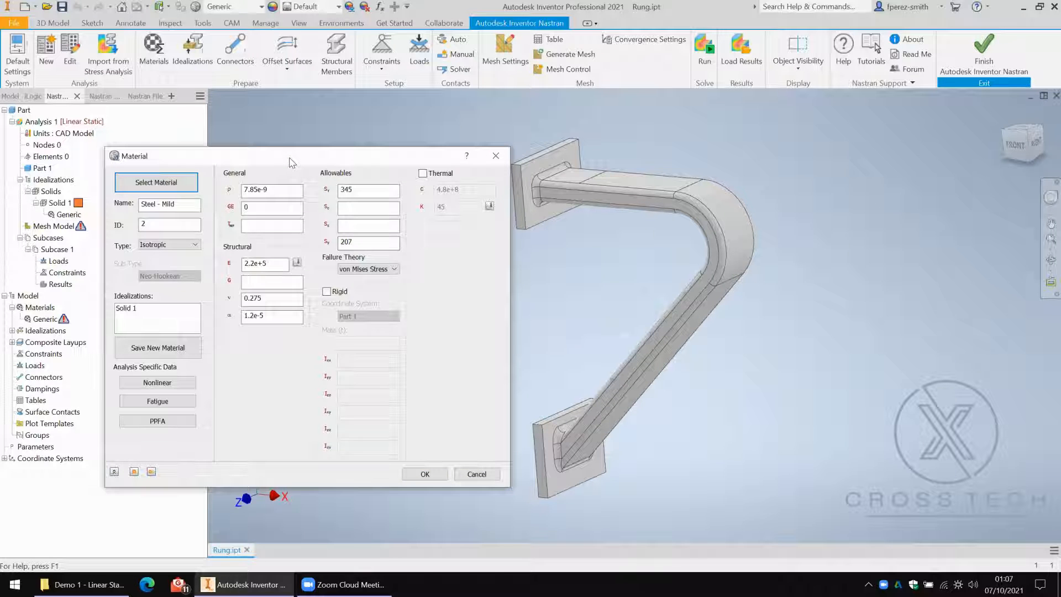
# Check the steel's allowables, available material types and Solid 1 idealization, and accept the material definition
pyautogui.moveTo(292, 161); pyautogui.dragTo(392, 146)
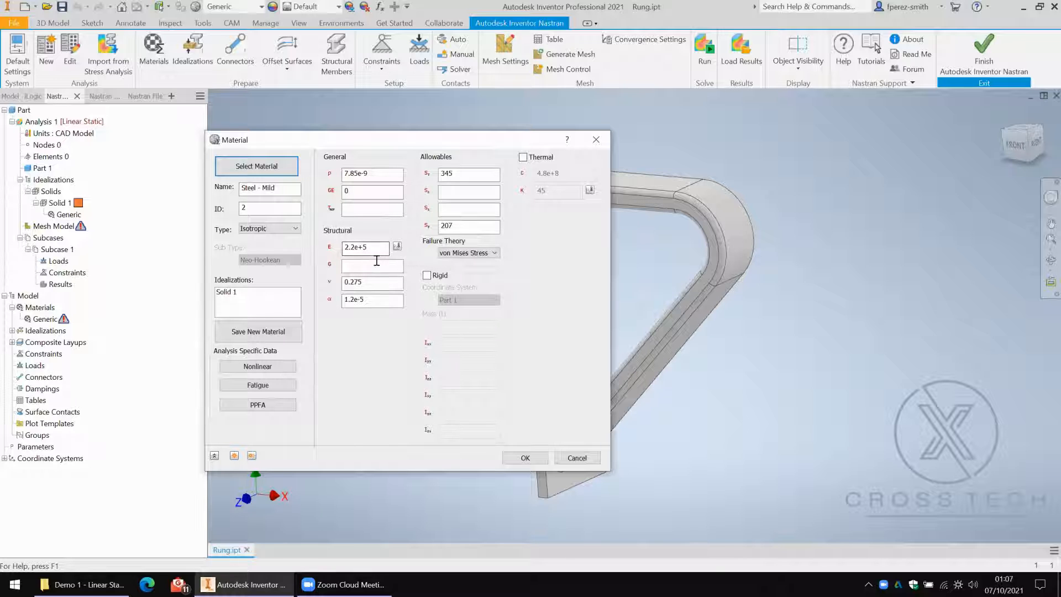
pyautogui.doubleClick(447, 226)
pyautogui.doubleClick(470, 174)
pyautogui.click(492, 227)
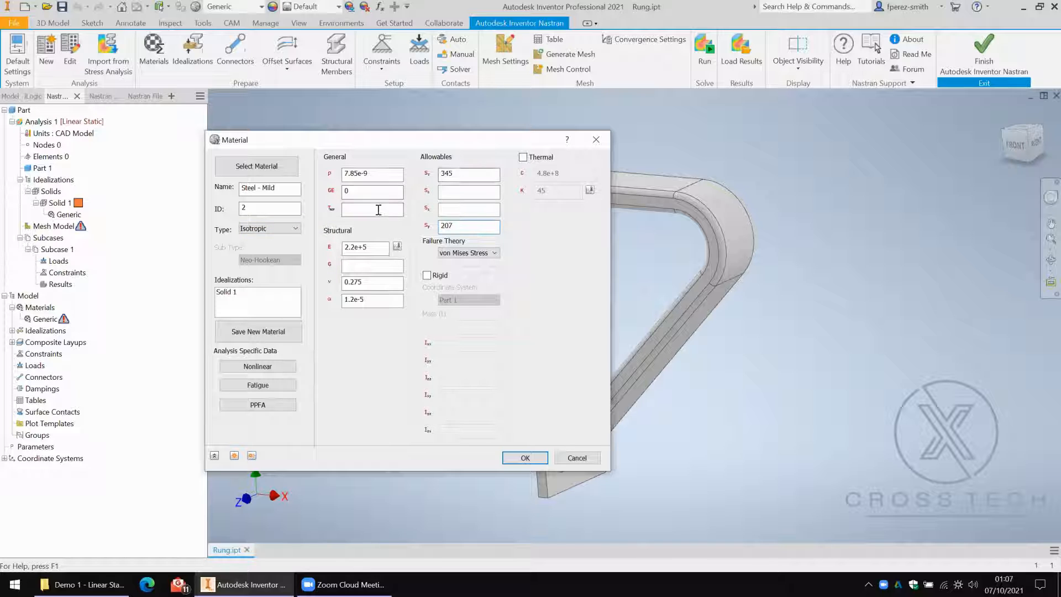
pyautogui.click(285, 229)
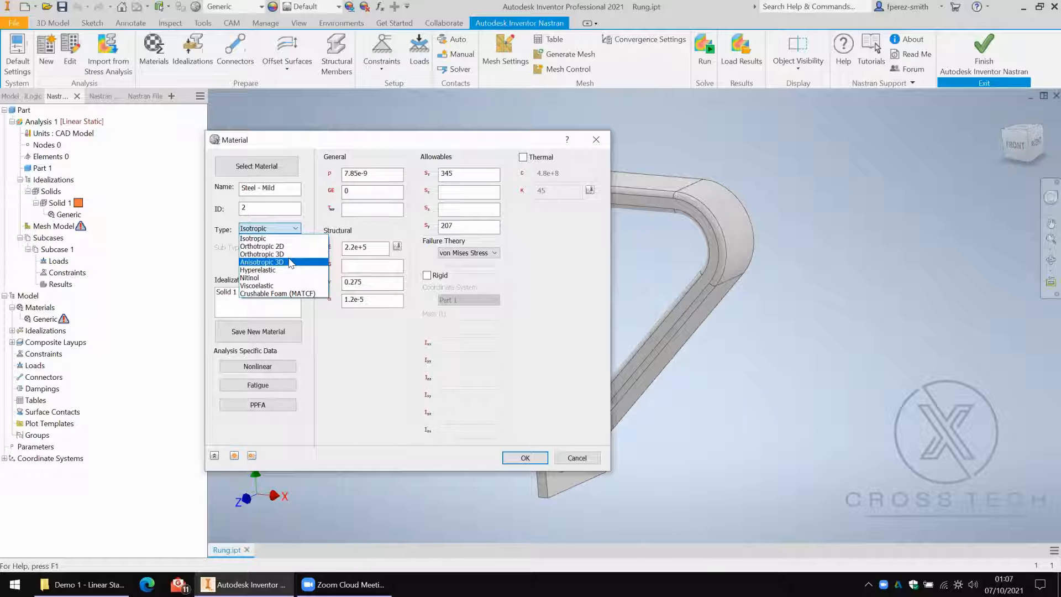
pyautogui.click(297, 228)
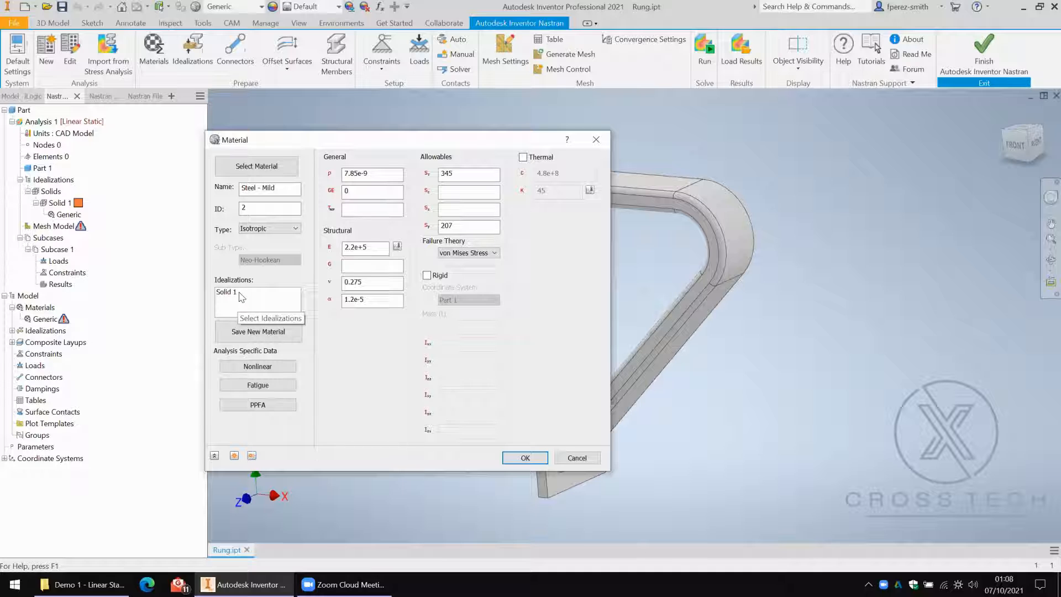
pyautogui.click(242, 294)
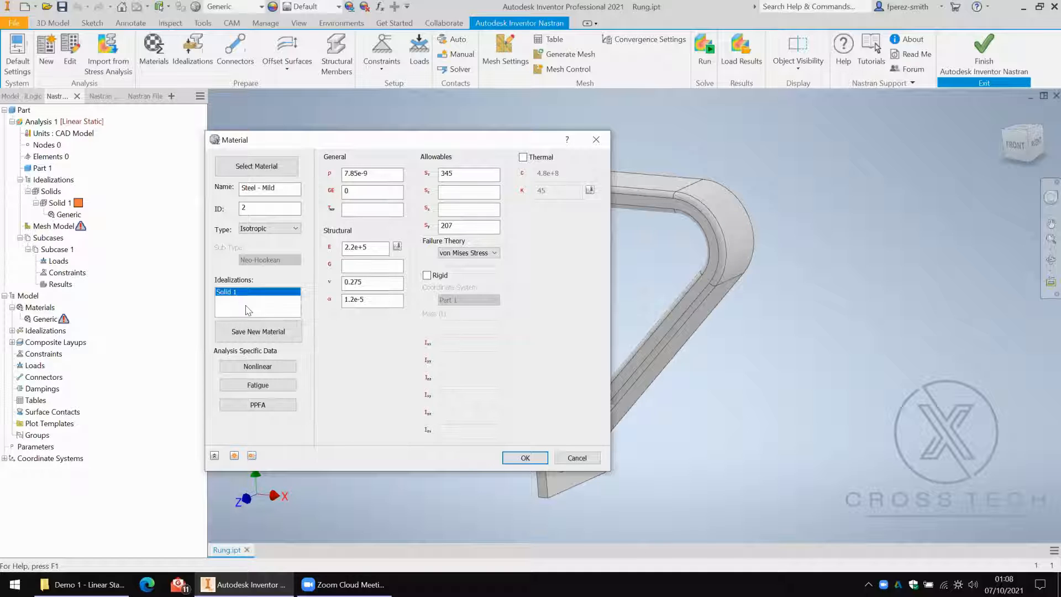
pyautogui.click(524, 459)
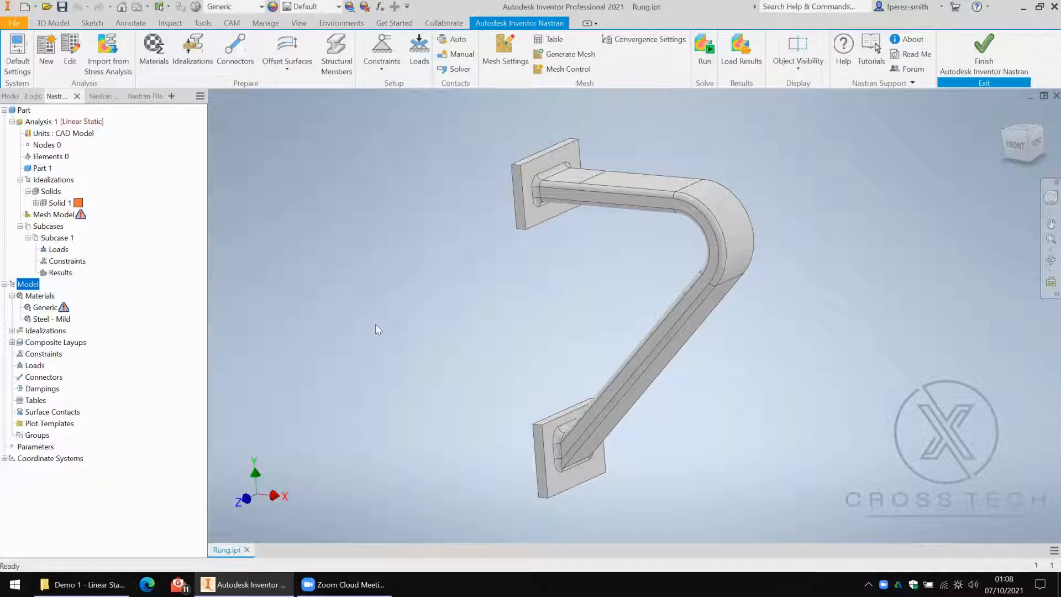
# Examine the rear faces of the two mounting plates and highlight Subcase 1 in the analysis tree
pyautogui.moveTo(448, 207); pyautogui.dragTo(404, 202, button='middle')
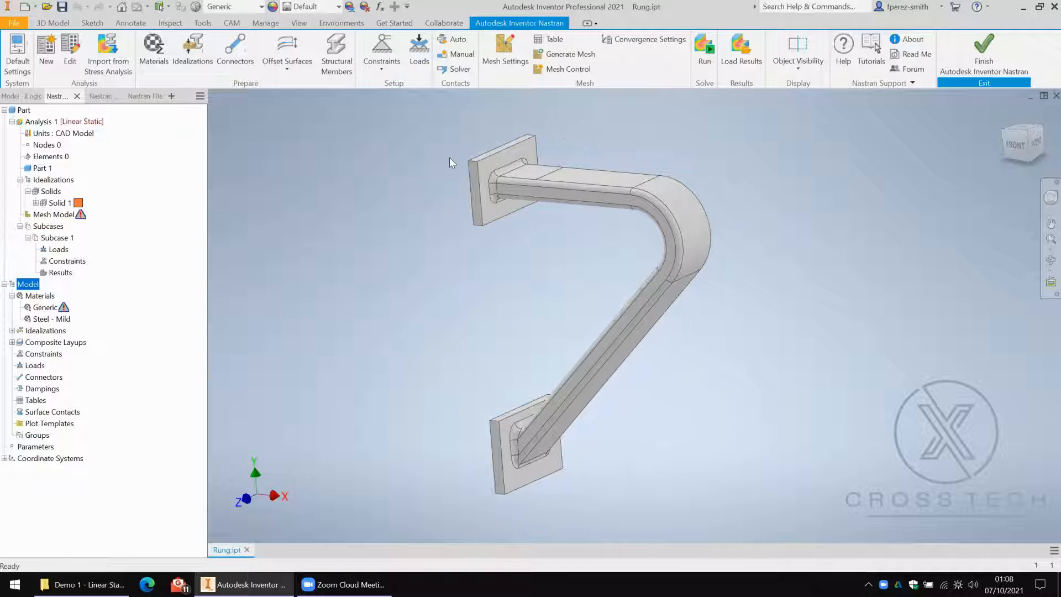
pyautogui.moveTo(441, 154); pyautogui.dragTo(403, 136, button='middle')
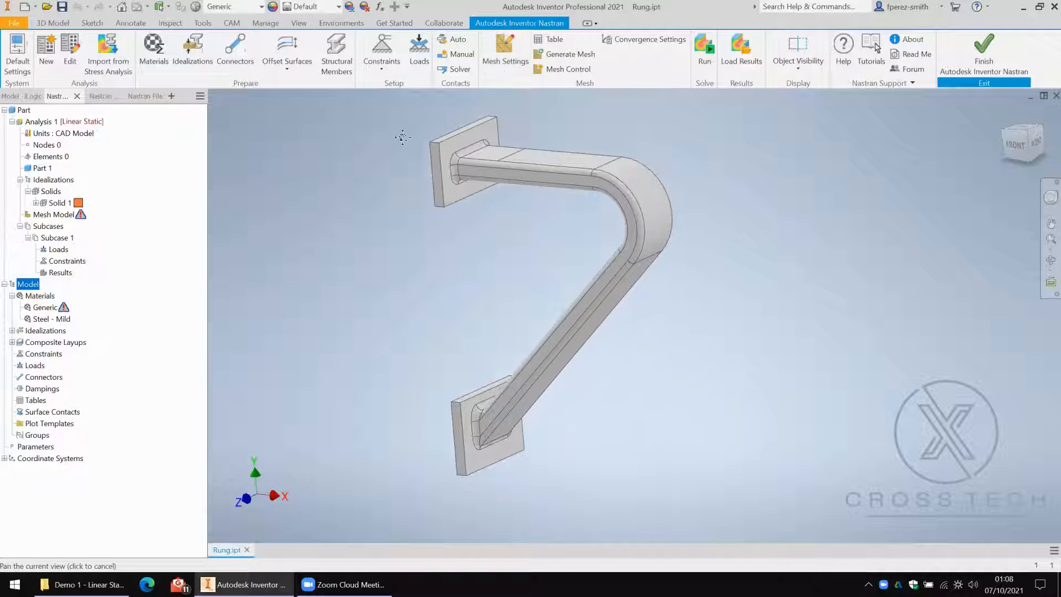
pyautogui.moveTo(401, 198)
pyautogui.keyDown('shift'); pyautogui.mouseDown(button='middle')
pyautogui.moveTo(490, 201)
pyautogui.moveTo(407, 202)
pyautogui.mouseUp(button='middle'); pyautogui.keyUp('shift')
pyautogui.keyDown('shift'); pyautogui.moveTo(380, 213); pyautogui.dragTo(409, 267, button='middle'); pyautogui.keyUp('shift')
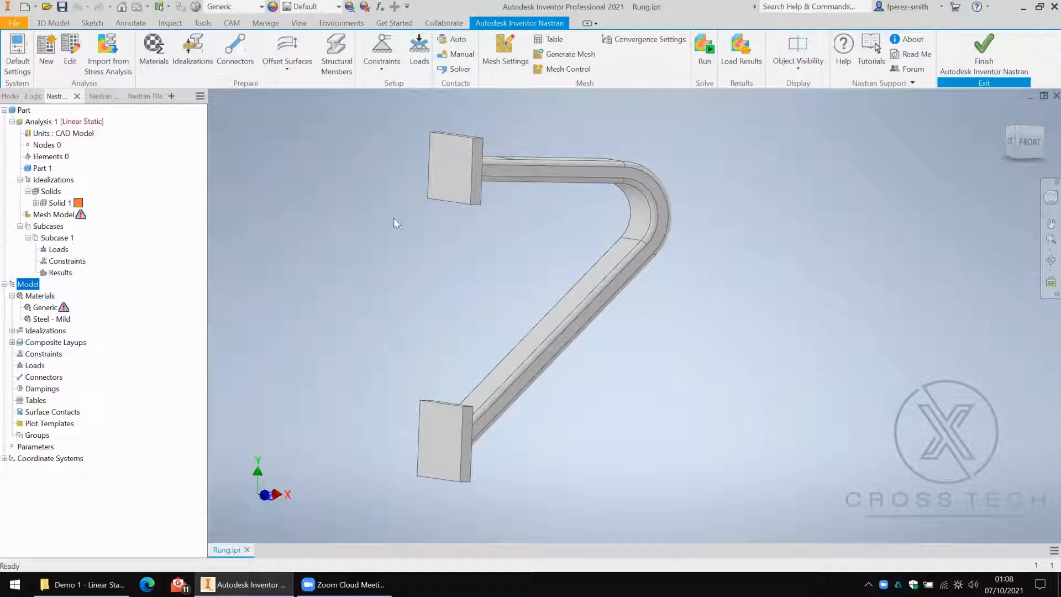
pyautogui.click(449, 187)
pyautogui.keyDown('ctrl'); pyautogui.click(448, 445); pyautogui.keyUp('ctrl')
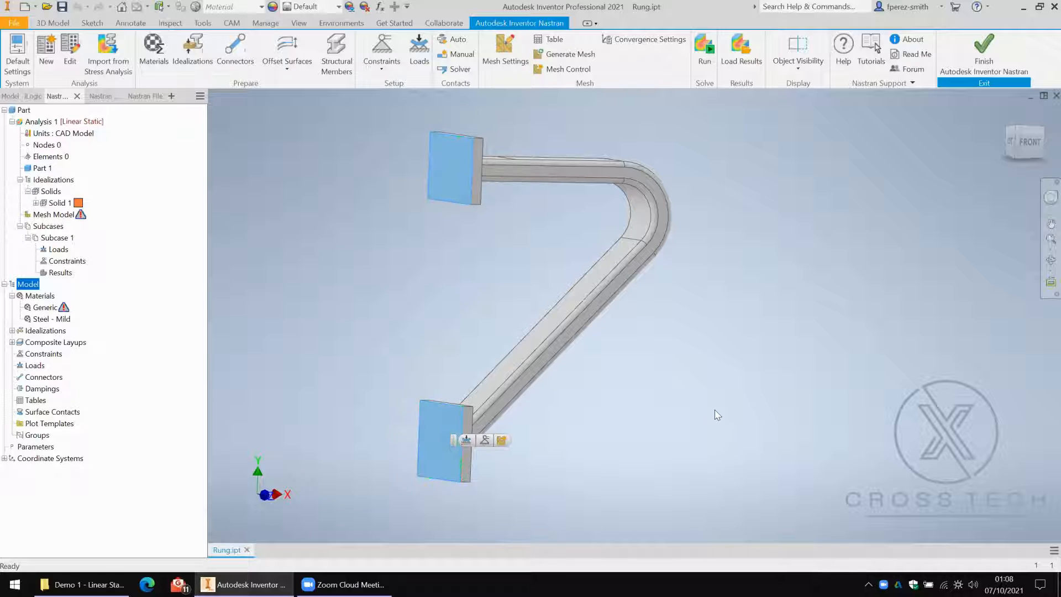
pyautogui.click(693, 410)
pyautogui.click(443, 172)
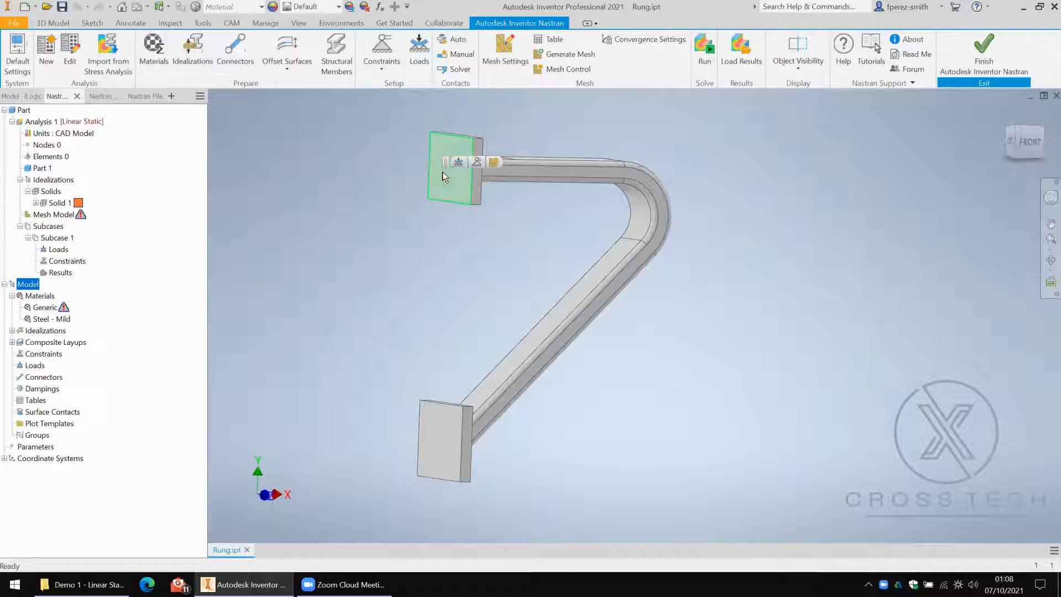
pyautogui.click(436, 448)
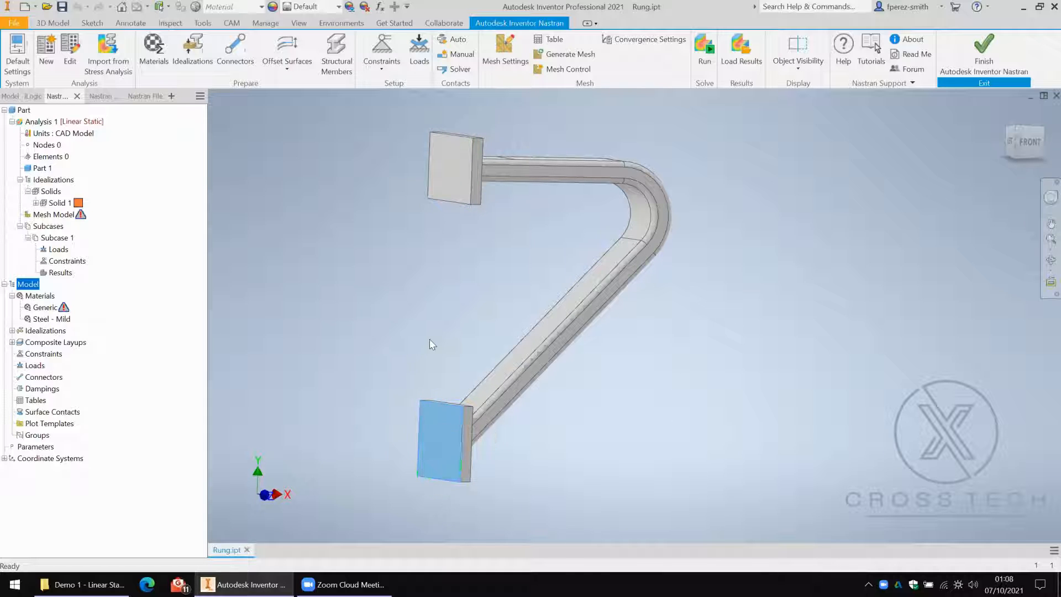
pyautogui.click(532, 306)
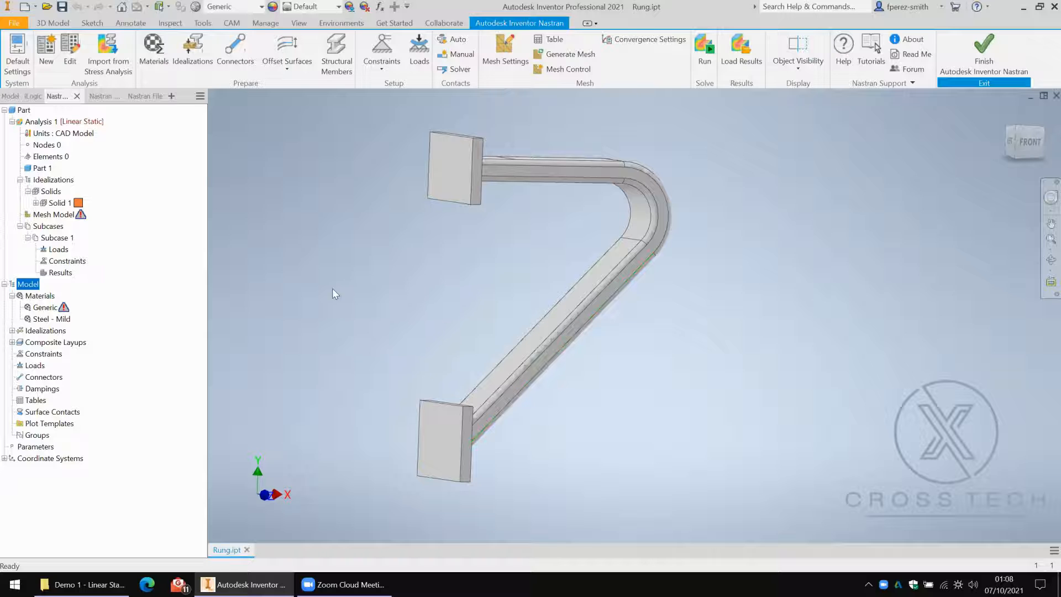
pyautogui.click(53, 239)
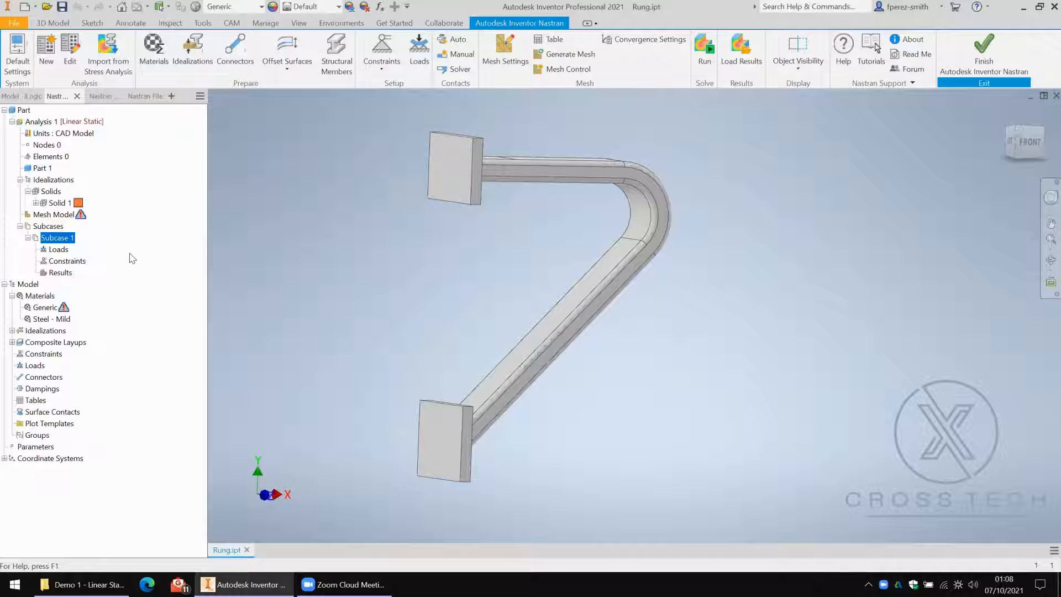
# Create a second subcase named Subcase 2 - Bottom Foot Sliding in the analysis
pyautogui.rightClick(60, 228)
pyautogui.click(84, 235)
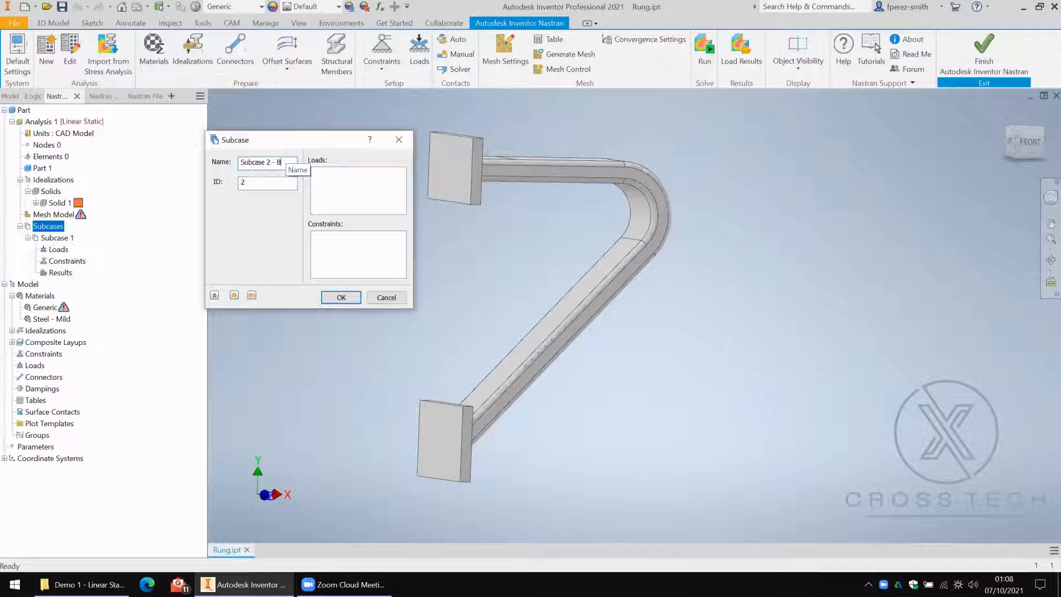
pyautogui.write('- Bottom Foot Sliding')
pyautogui.press('Return')
# Rename the first subcase as Subcase 1 - Both Feet Fixed
pyautogui.click(66, 239)
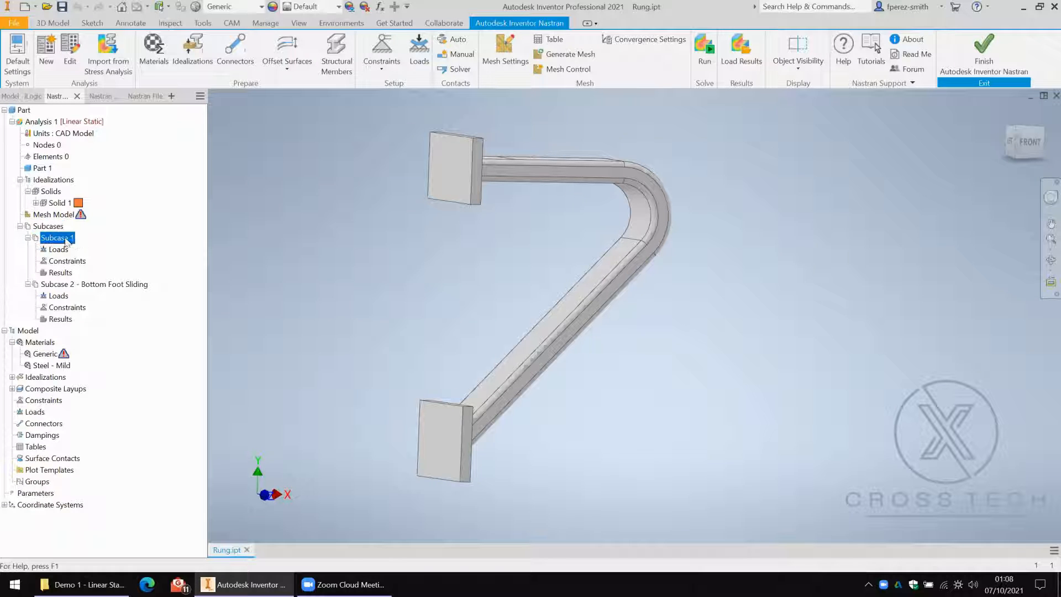
pyautogui.click(71, 239)
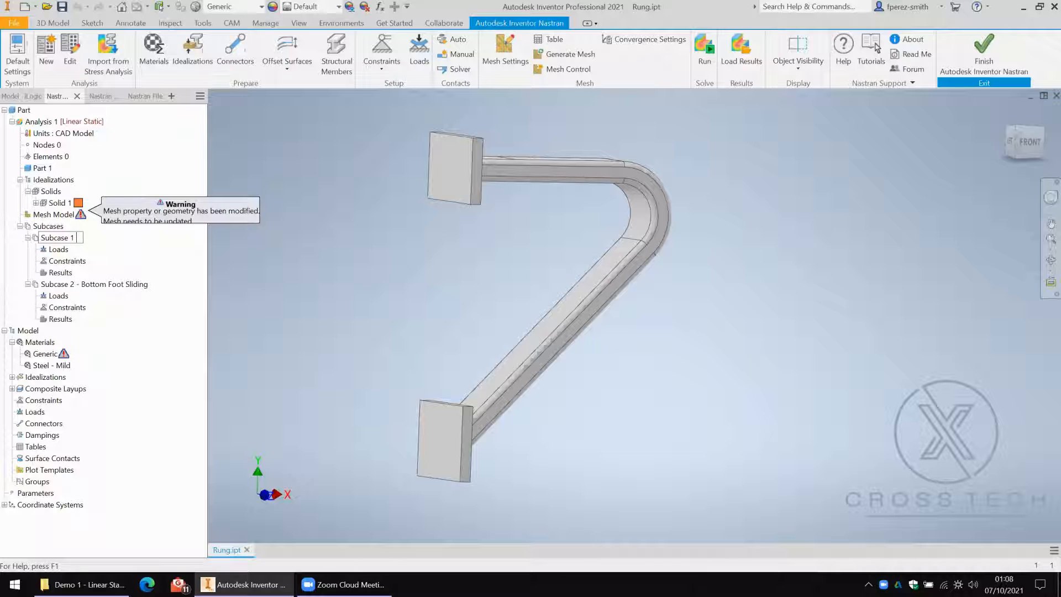
pyautogui.write('- Both Feet Fixe')
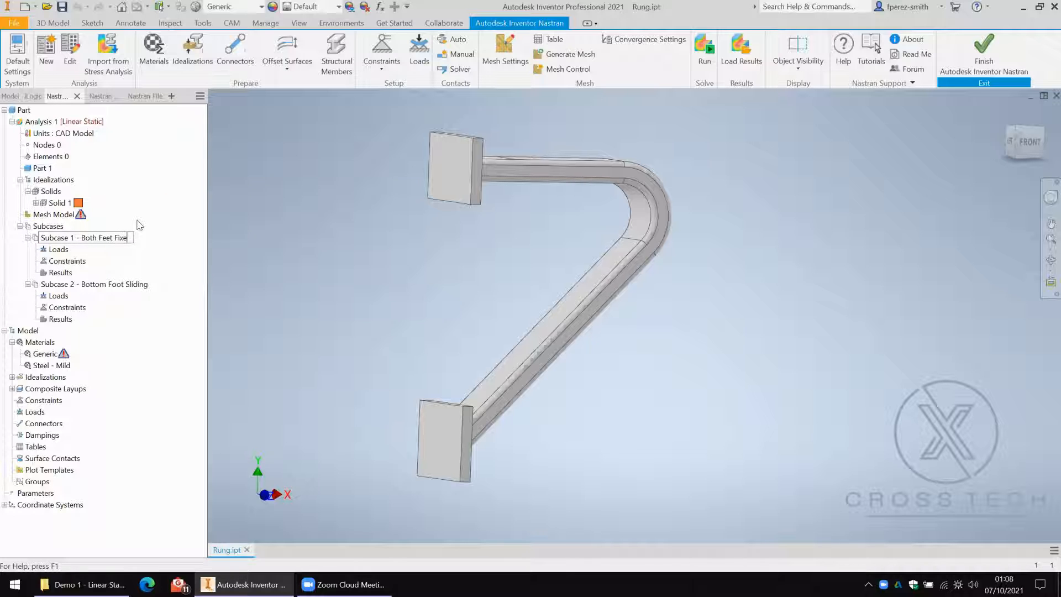
pyautogui.write('d')
pyautogui.press('Return')
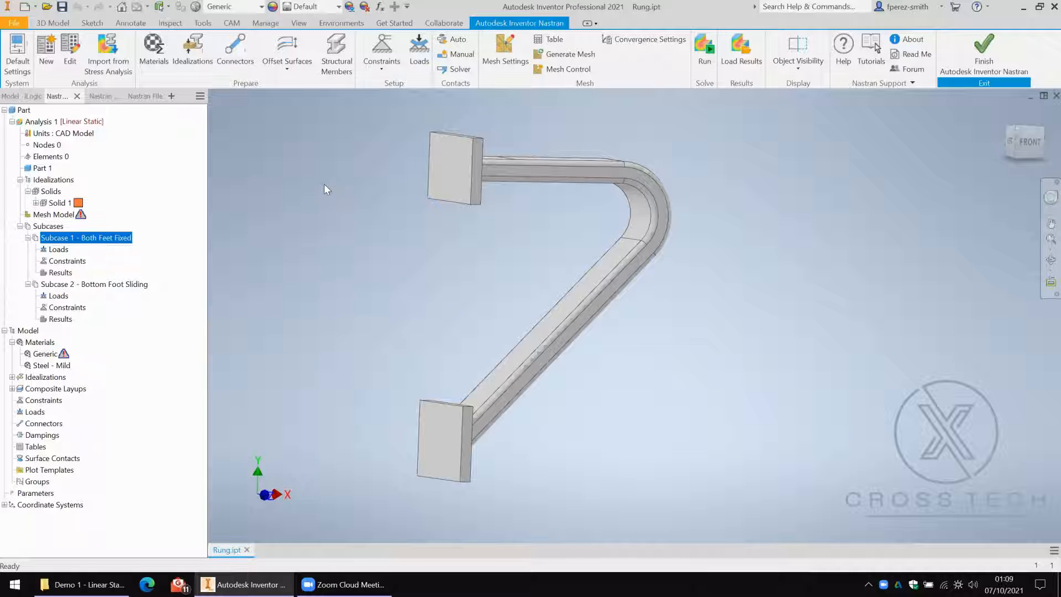
# Start a structural constraint on the upper mounting plate's rear face with all degrees of freedom fixed
pyautogui.click(382, 47)
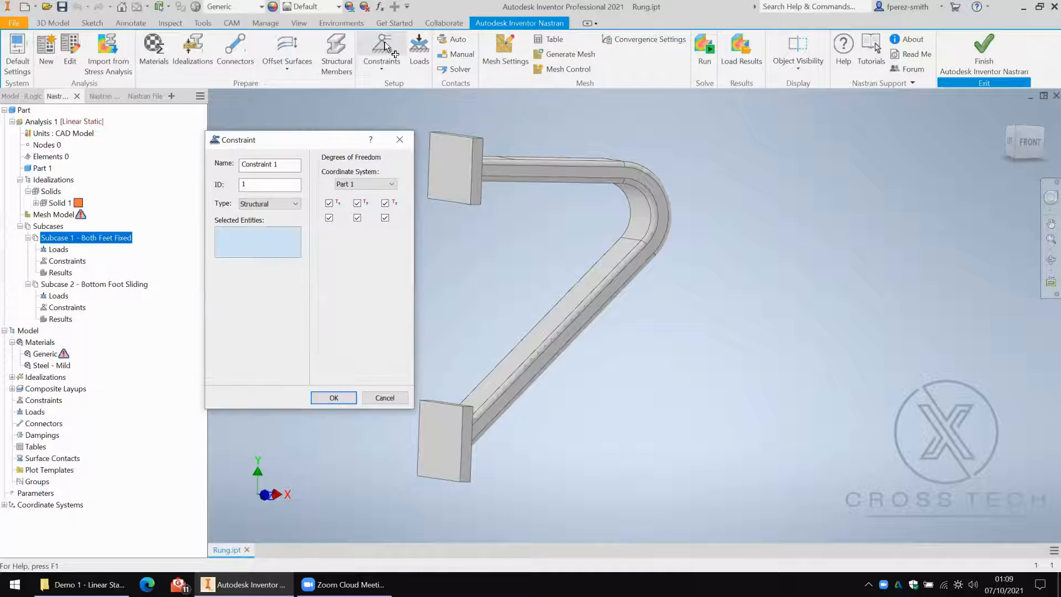
pyautogui.moveTo(481, 197); pyautogui.dragTo(571, 199, button='middle')
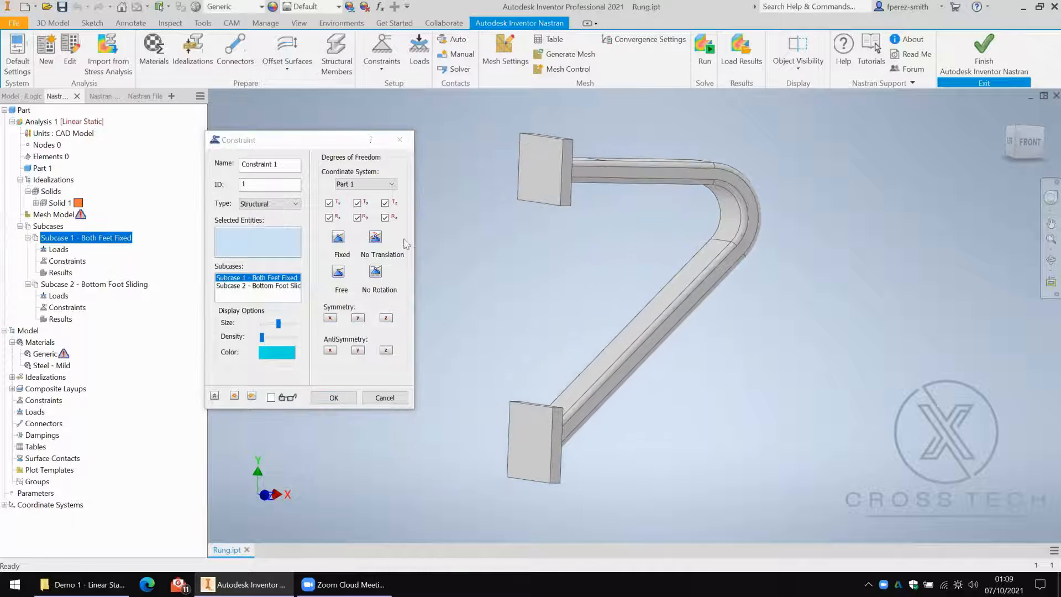
pyautogui.click(537, 172)
pyautogui.keyDown('shift'); pyautogui.moveTo(493, 220); pyautogui.dragTo(474, 239, button='middle'); pyautogui.keyUp('shift')
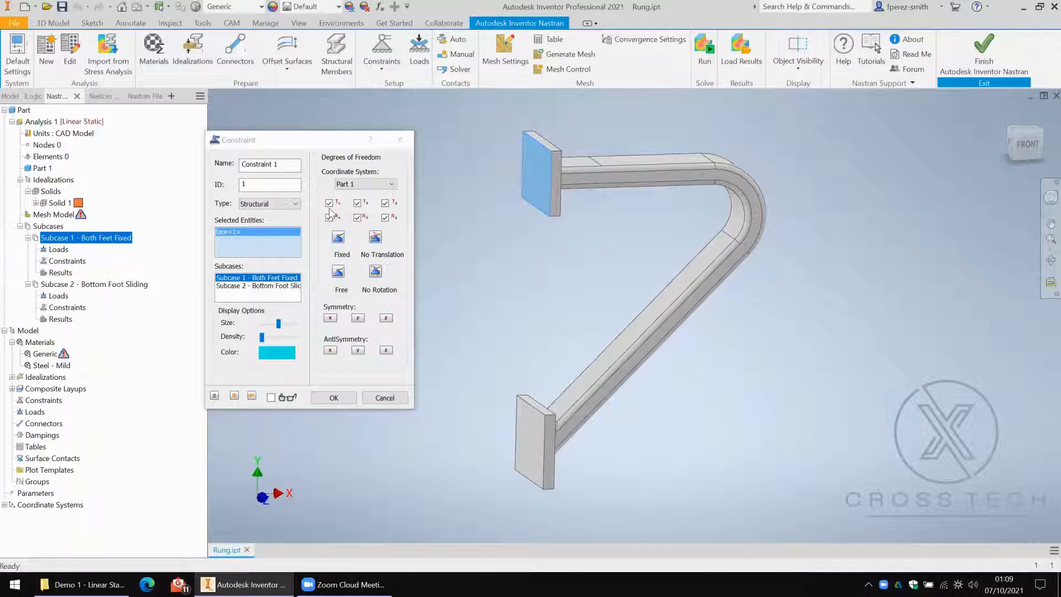
pyautogui.click(322, 145)
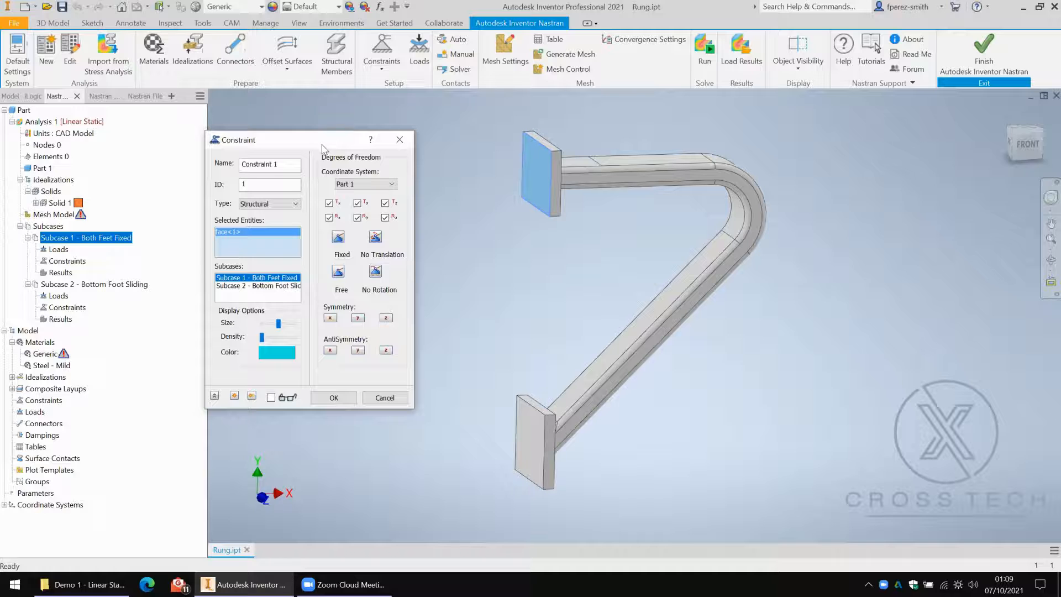
pyautogui.moveTo(322, 146); pyautogui.dragTo(363, 138)
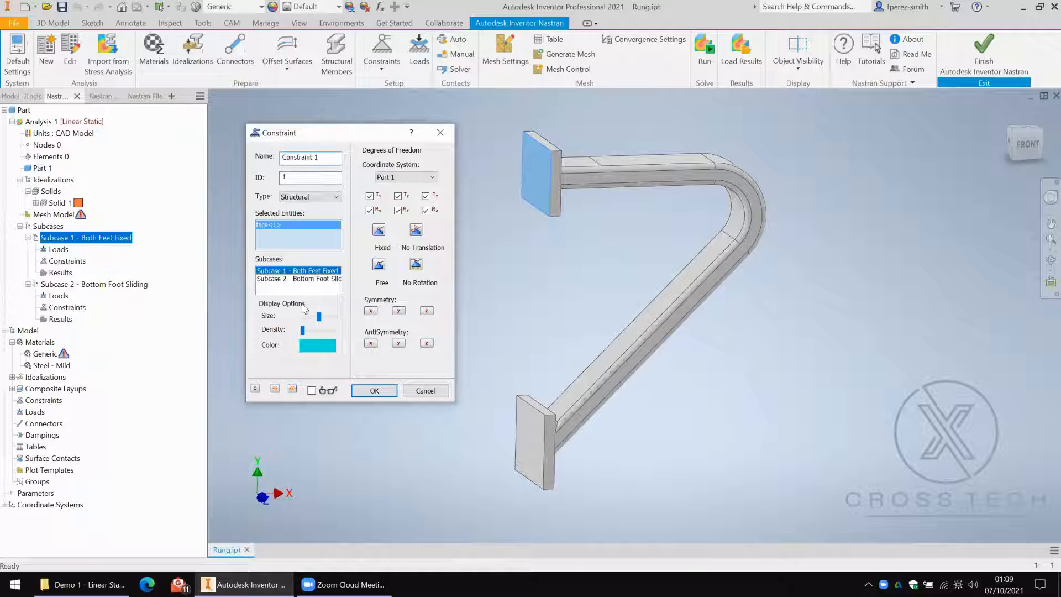
# Assign the constraint to both subcases, name it Constraint 1 - Top Foot Fixed and accept it
pyautogui.click(277, 281)
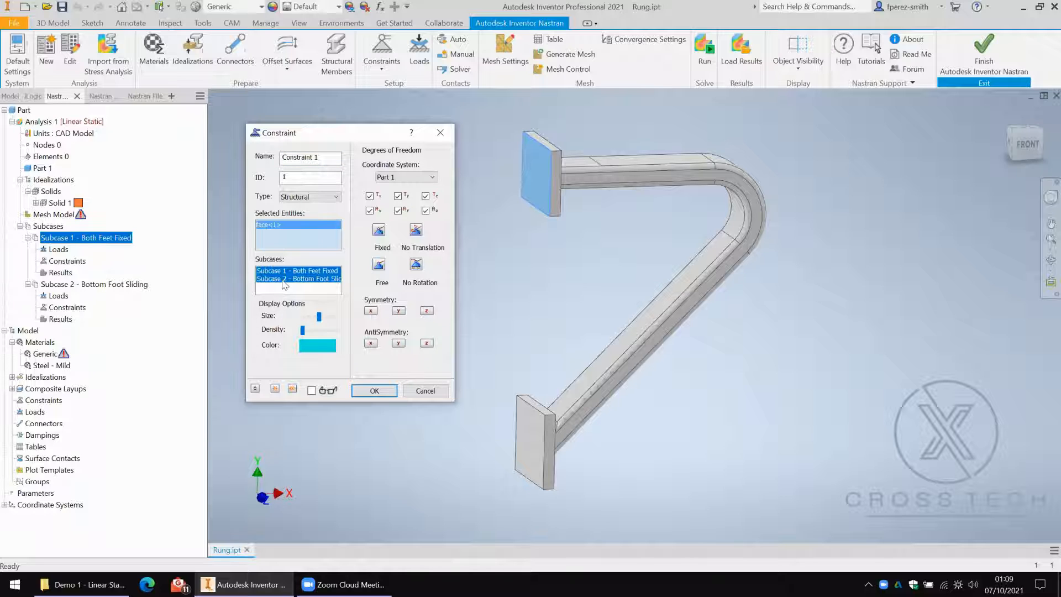
pyautogui.click(323, 157)
pyautogui.write('- Top Fo')
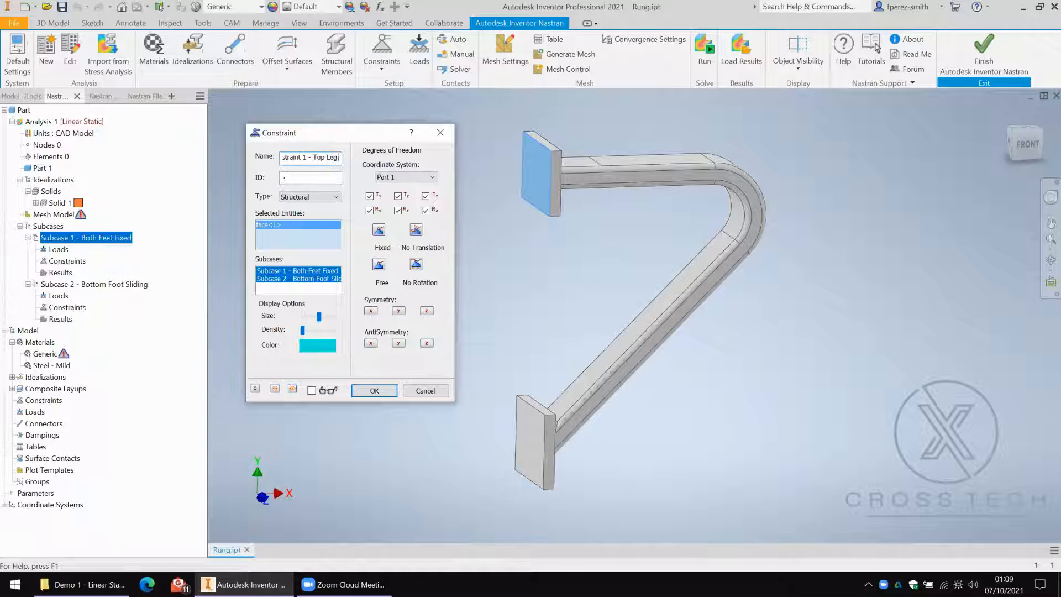
pyautogui.write('ot Fixed')
pyautogui.click(374, 390)
# Turn on the option that shows the pointer location with the CTRL key in the Windows mouse pointer options
pyautogui.click(6, 583)
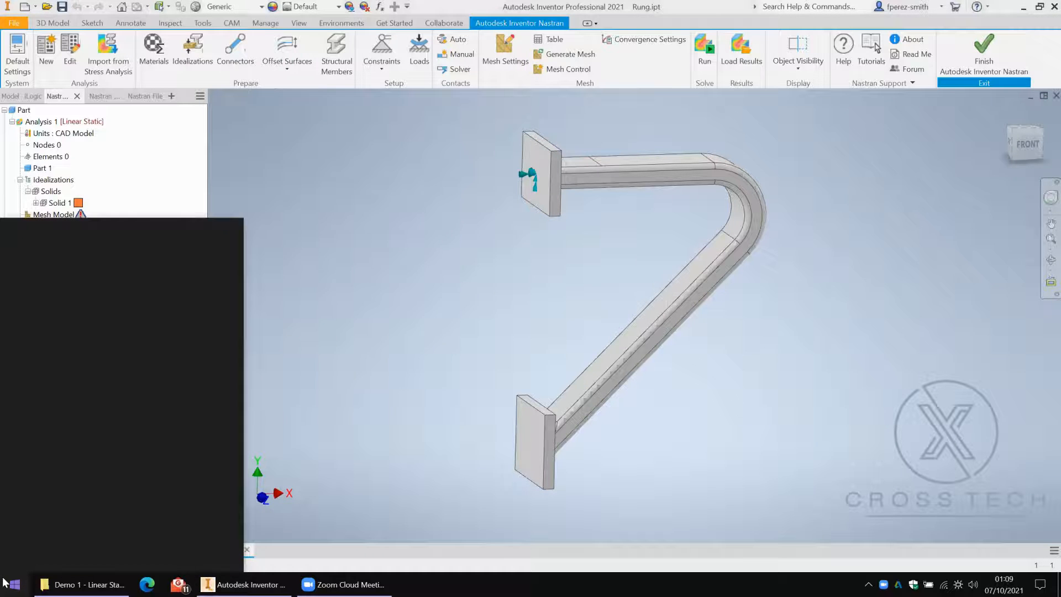
pyautogui.write('mouse settings')
pyautogui.press('Return')
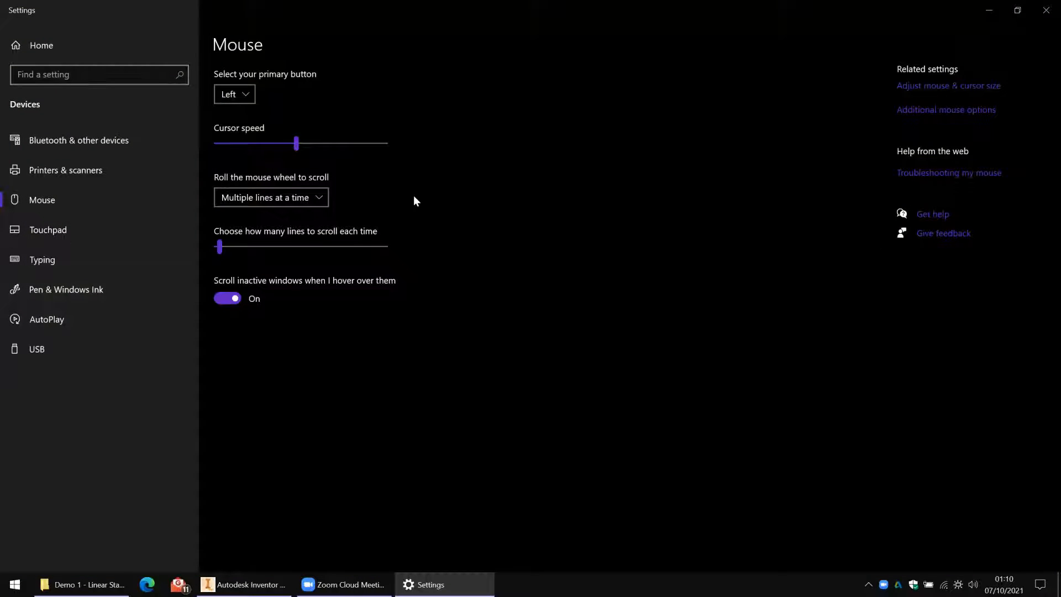
pyautogui.click(946, 109)
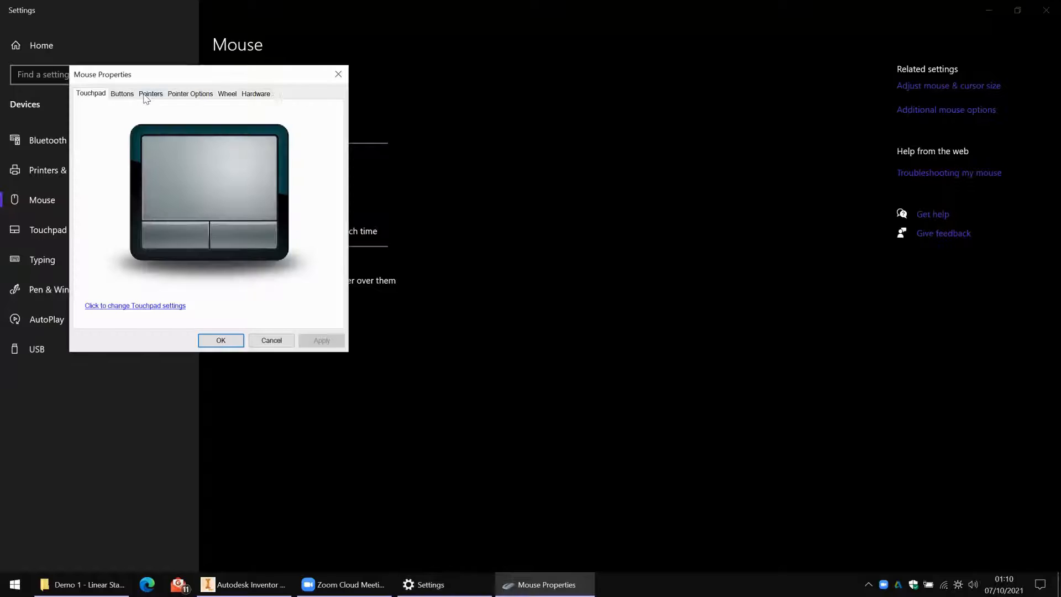
pyautogui.click(148, 94)
pyautogui.click(172, 95)
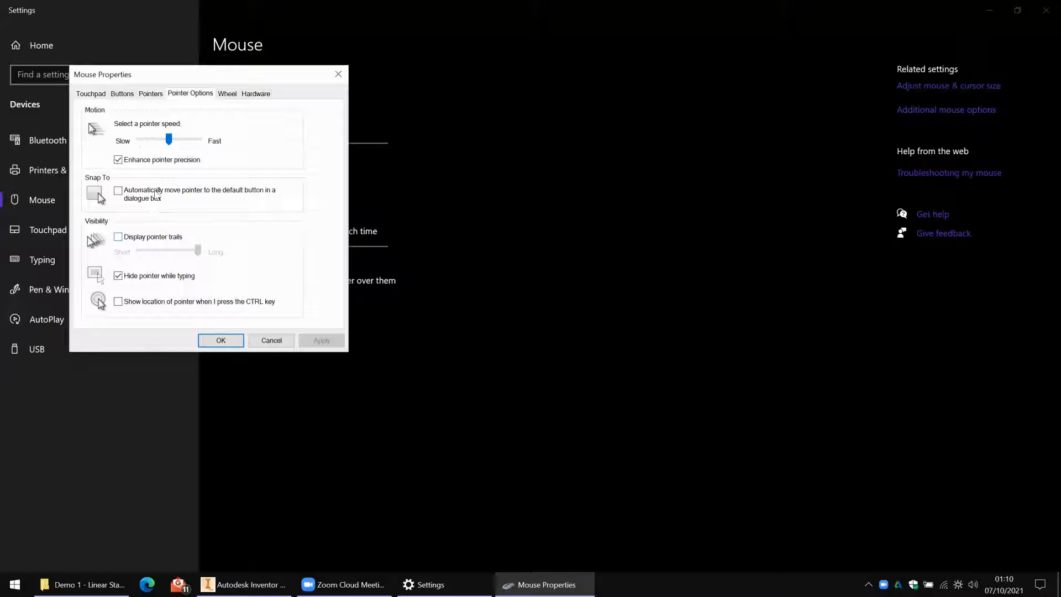
pyautogui.click(118, 301)
pyautogui.click(224, 339)
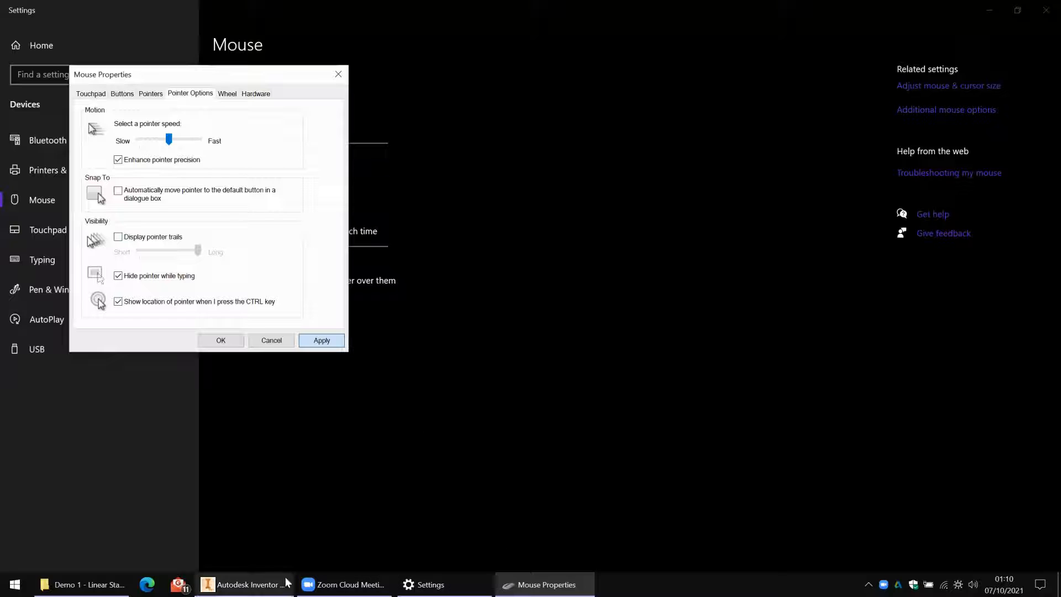
# Switch back to Inventor, test the pointer locator and examine the top foot constraint listed under both subcases
pyautogui.click(251, 584)
pyautogui.press('ctrl')
pyautogui.press('ctrl')
pyautogui.press('ctrl')
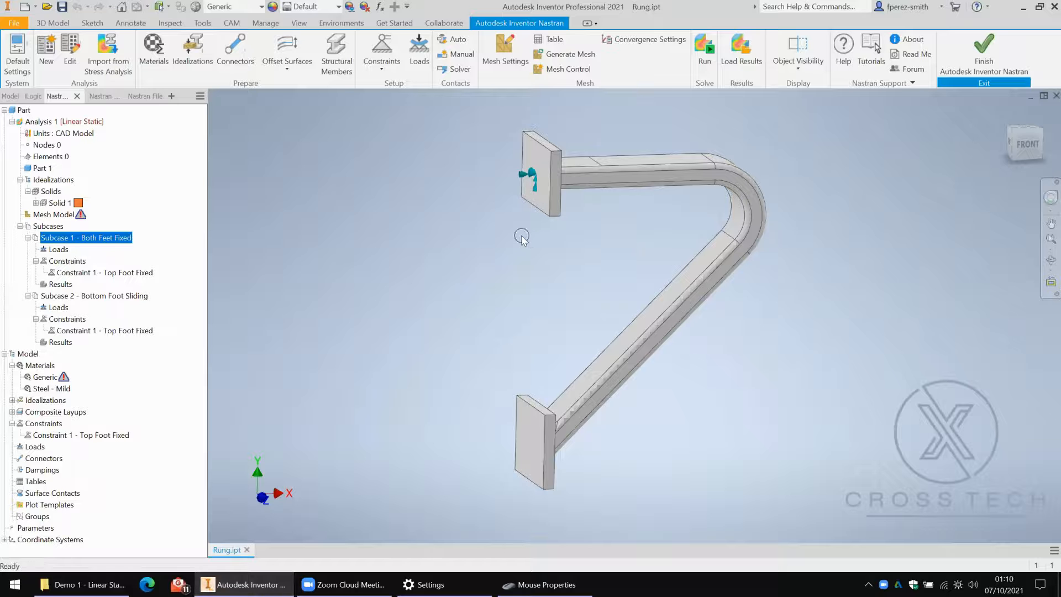
pyautogui.moveTo(565, 228); pyautogui.dragTo(556, 230, button='middle')
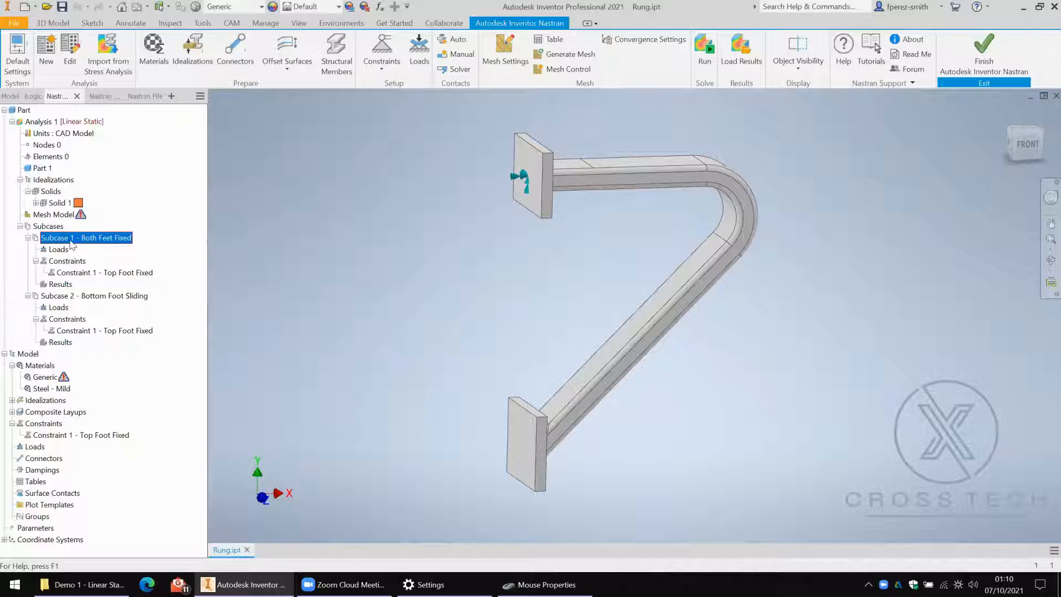
pyautogui.press('ctrl')
pyautogui.click(89, 273)
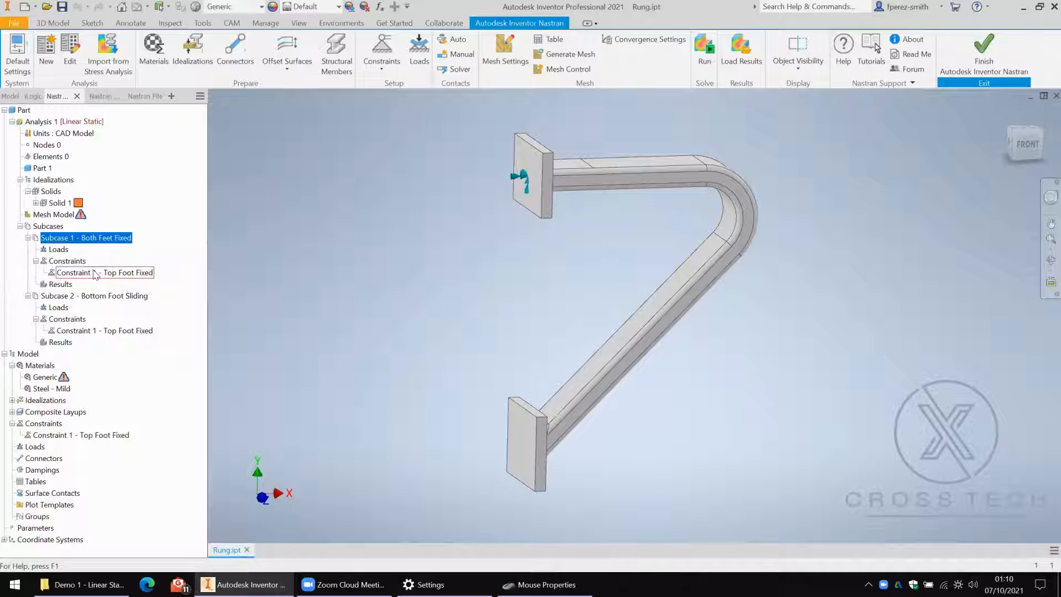
pyautogui.click(86, 298)
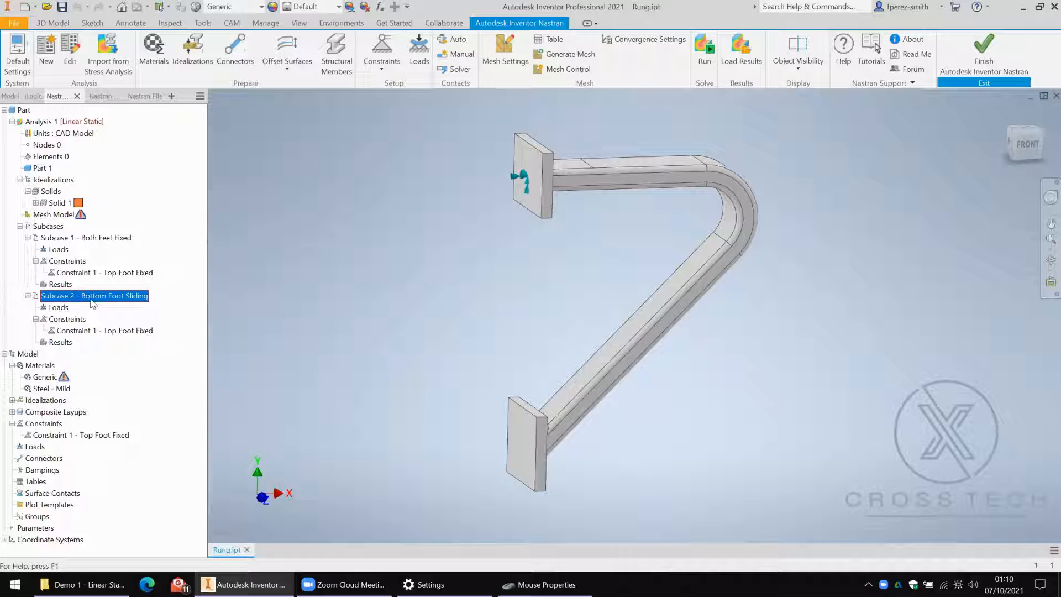
pyautogui.click(100, 332)
pyautogui.press('ctrl')
# Add a fully fixed constraint named Constraint 2 - Bottom Foot Fixed to the lower plate's rear face for Subcase 1 only
pyautogui.click(449, 237)
pyautogui.moveTo(455, 206); pyautogui.dragTo(440, 175, button='middle')
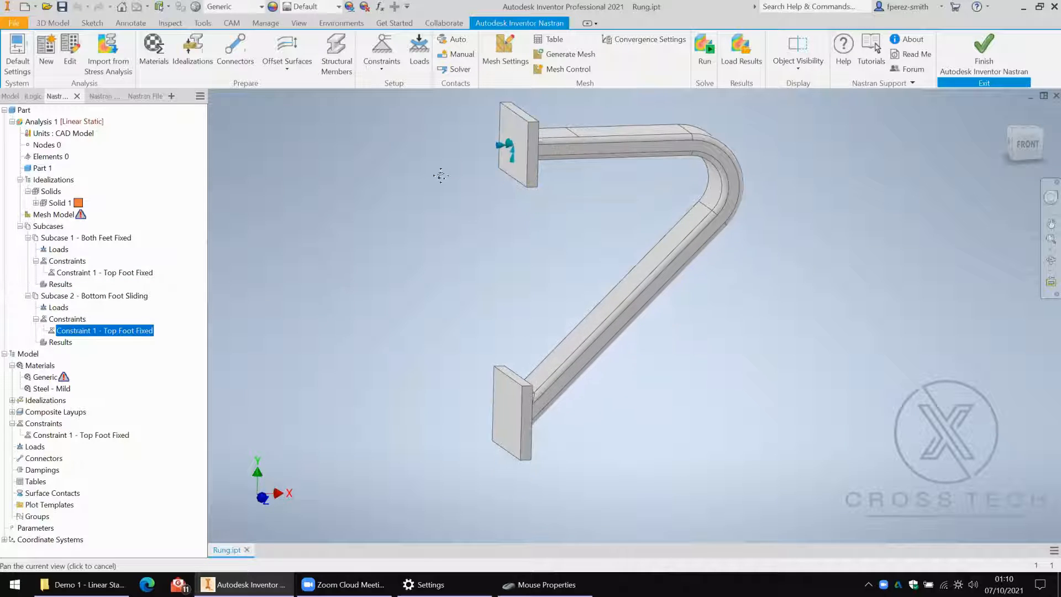
pyautogui.click(382, 47)
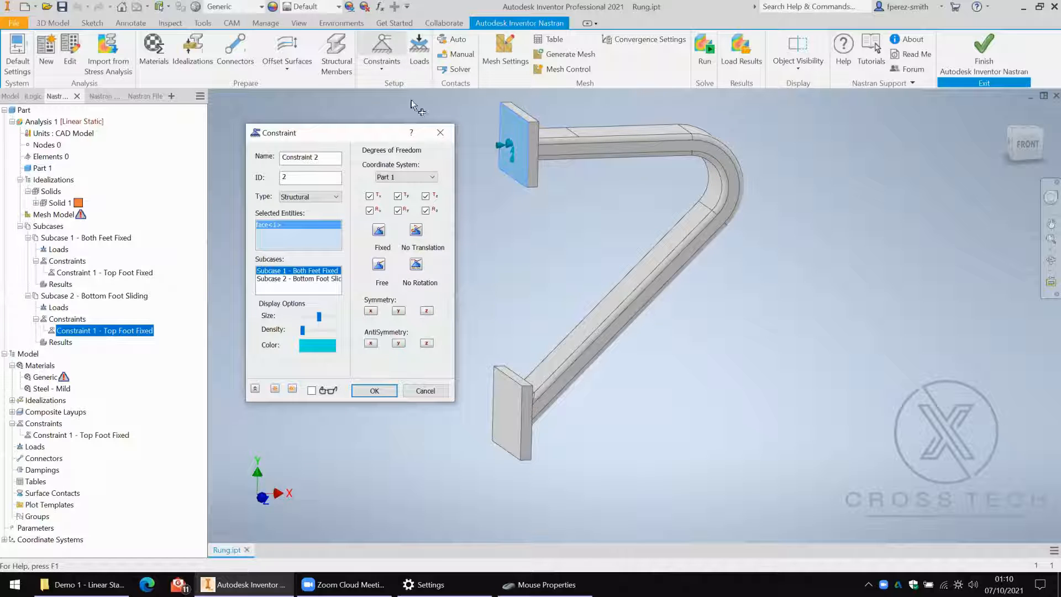
pyautogui.rightClick(297, 235)
pyautogui.click(317, 243)
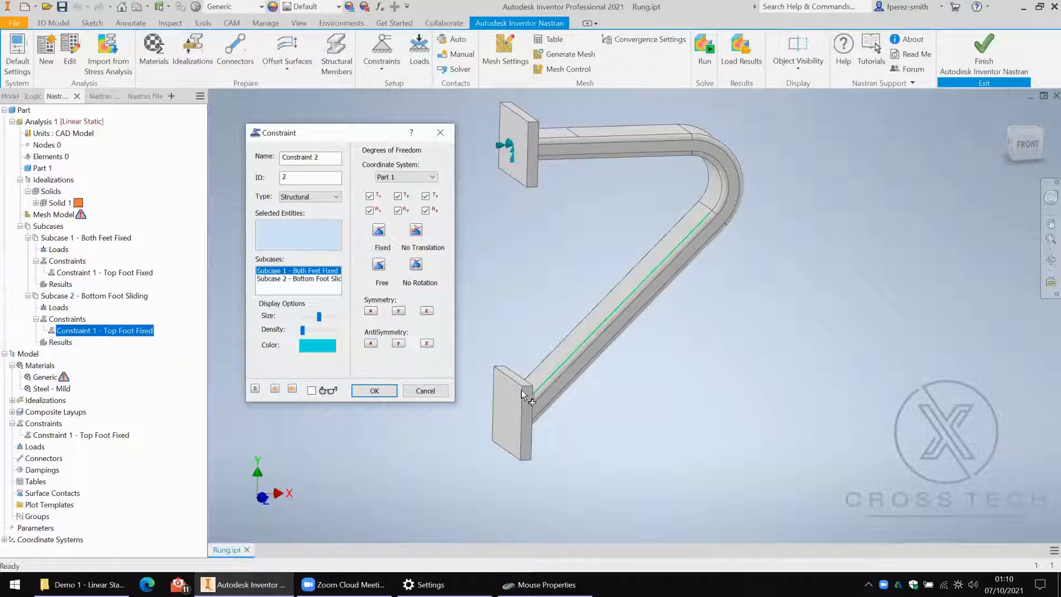
pyautogui.click(506, 414)
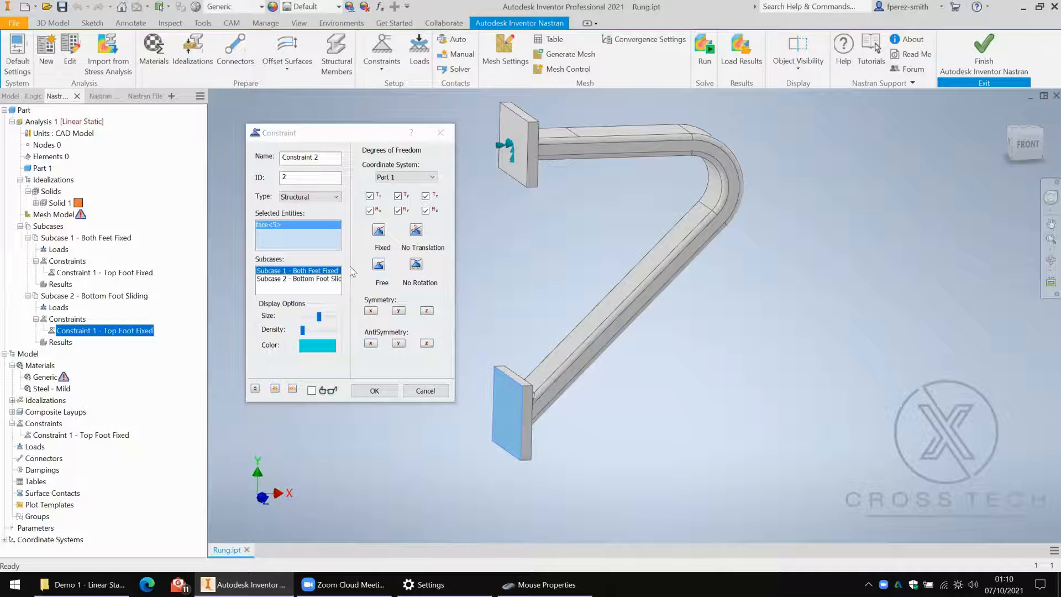
pyautogui.click(330, 157)
pyautogui.write('- Bottom Foot Fixed')
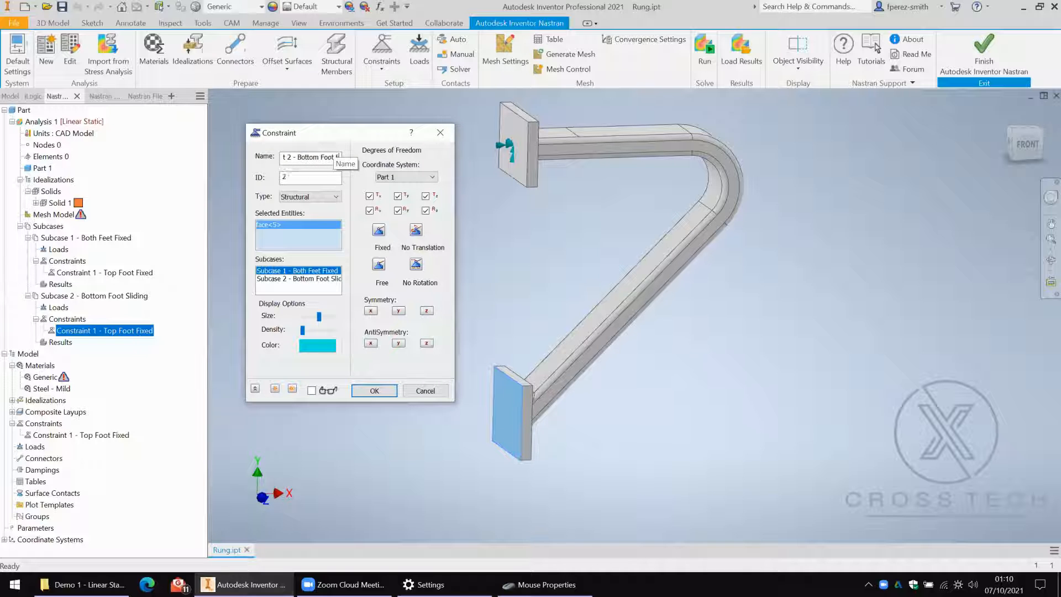
pyautogui.click(371, 391)
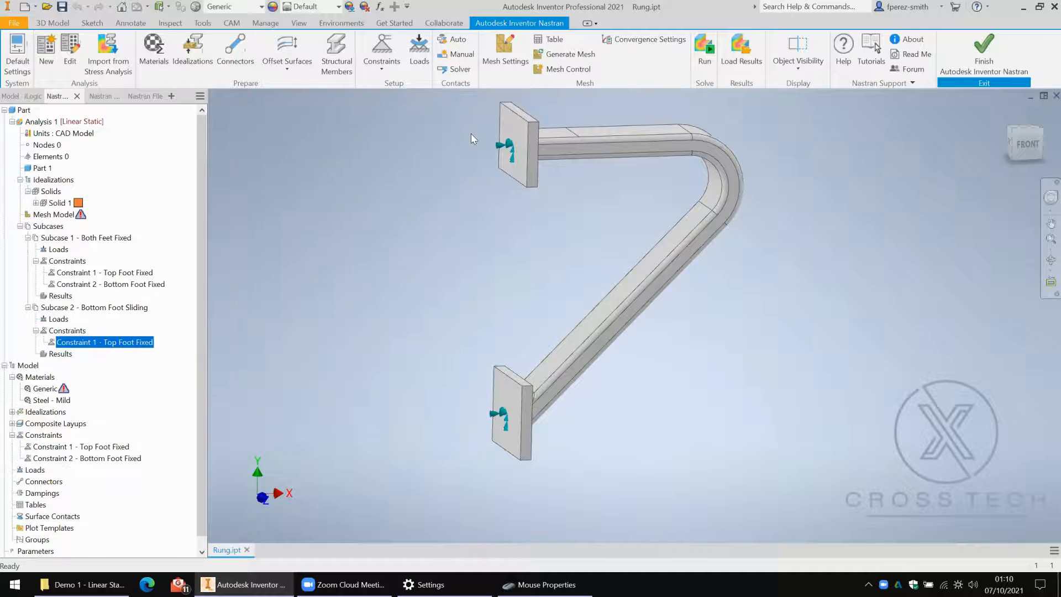
# Start a third structural constraint for Subcase 2 only and apply it to the lower plate's rear face
pyautogui.click(383, 46)
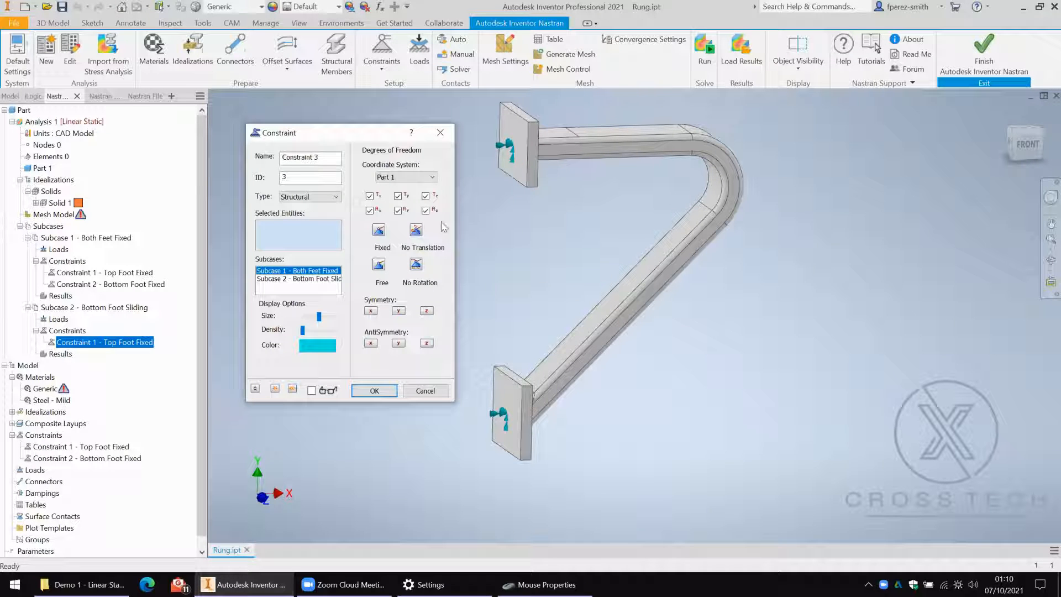
pyautogui.click(304, 279)
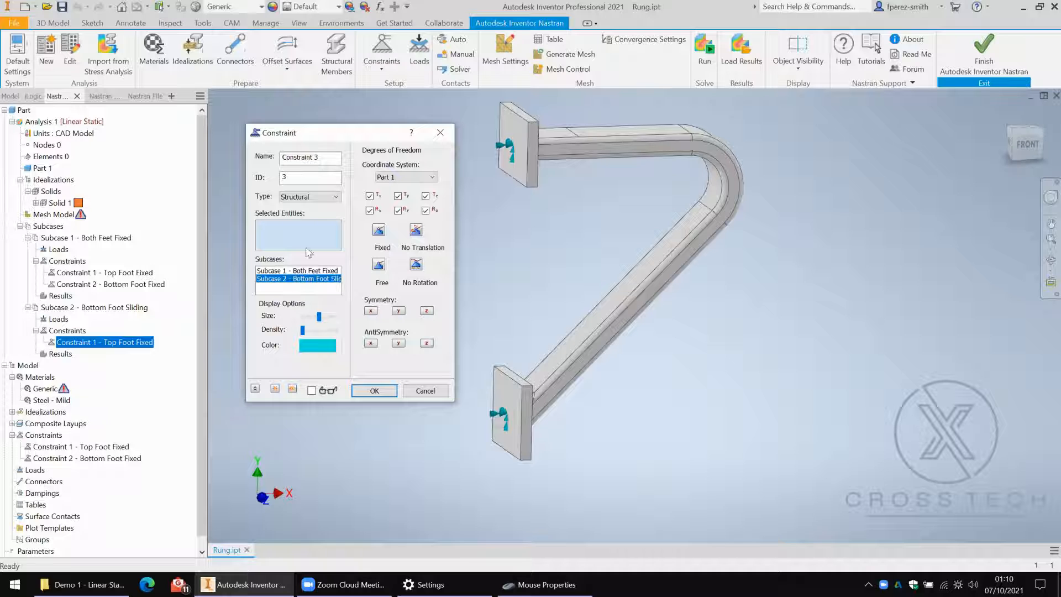
pyautogui.moveTo(508, 354); pyautogui.dragTo(545, 281, button='middle')
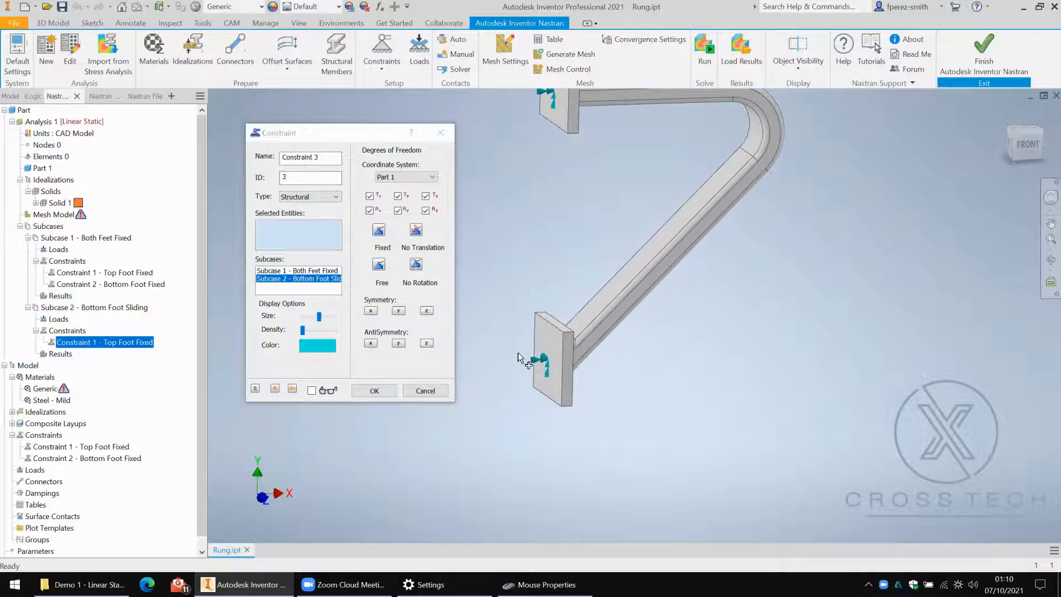
pyautogui.keyDown('shift'); pyautogui.moveTo(527, 355); pyautogui.dragTo(509, 386, button='middle'); pyautogui.keyUp('shift')
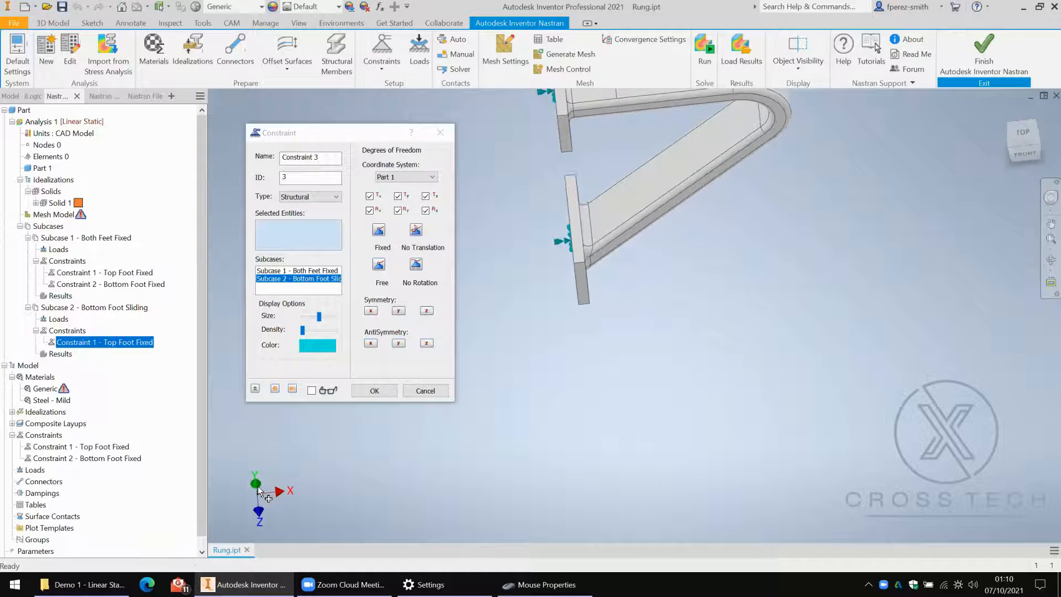
pyautogui.keyDown('shift'); pyautogui.moveTo(583, 440); pyautogui.dragTo(554, 330, button='middle'); pyautogui.keyUp('shift')
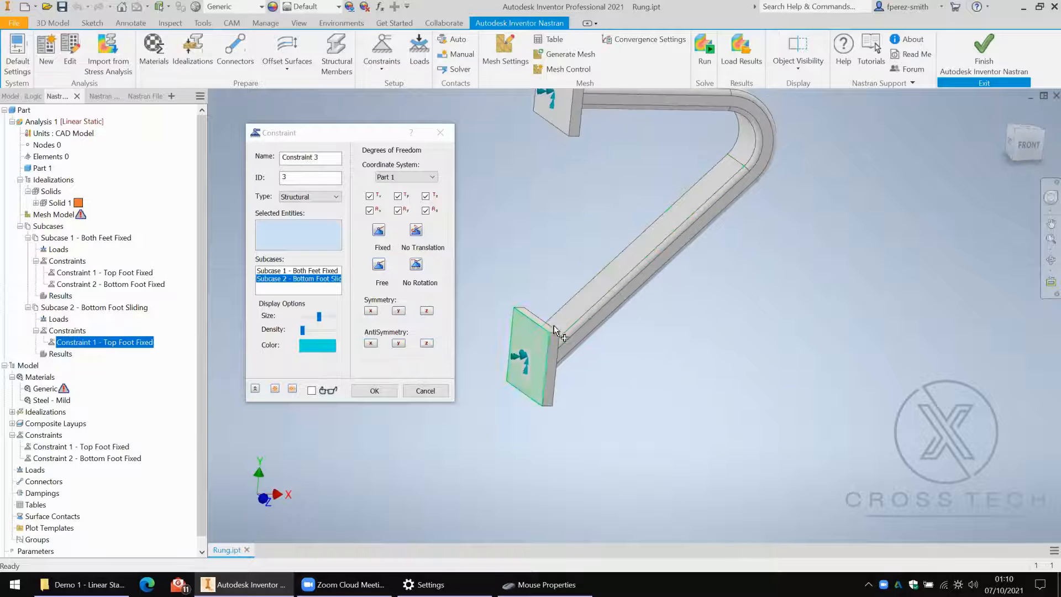
pyautogui.click(554, 330)
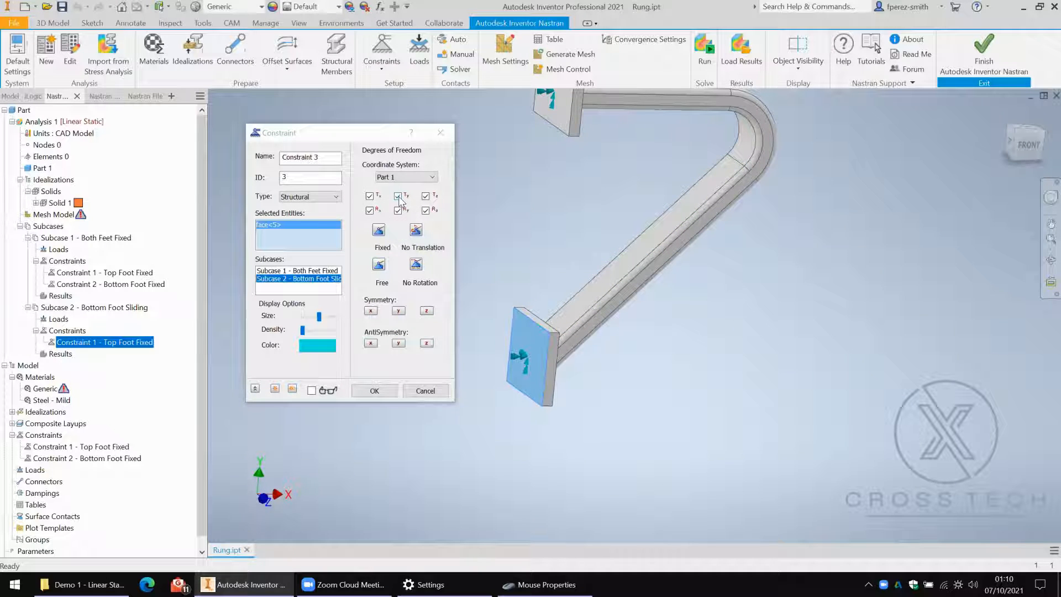
# Free the Y translation of the lower plate's constraint, keep its type Structural, and accept it
pyautogui.click(398, 196)
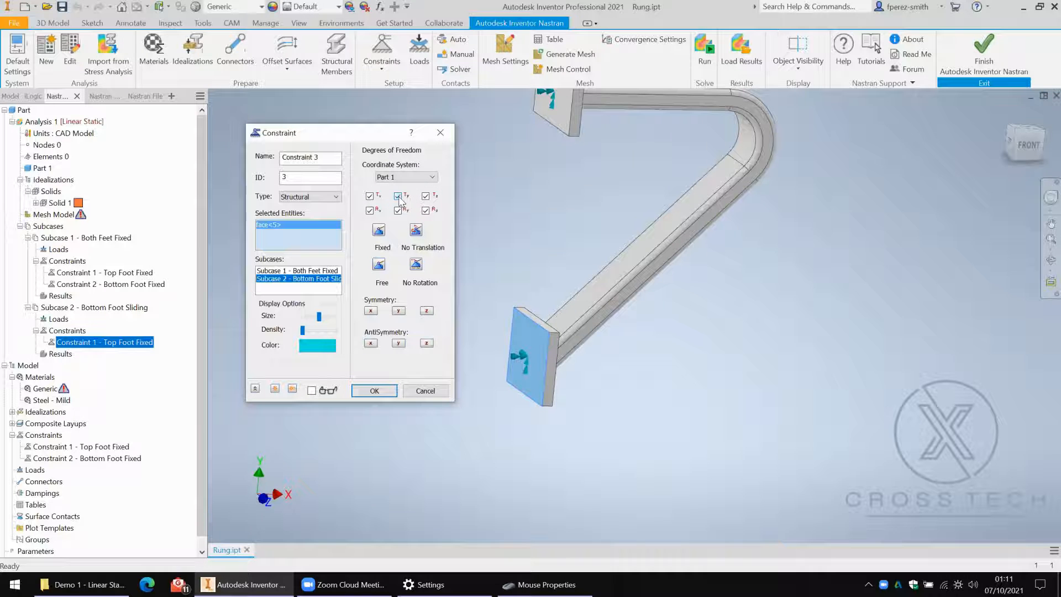
pyautogui.keyDown('shift'); pyautogui.moveTo(561, 249); pyautogui.dragTo(495, 251, button='middle'); pyautogui.keyUp('shift')
pyautogui.click(326, 197)
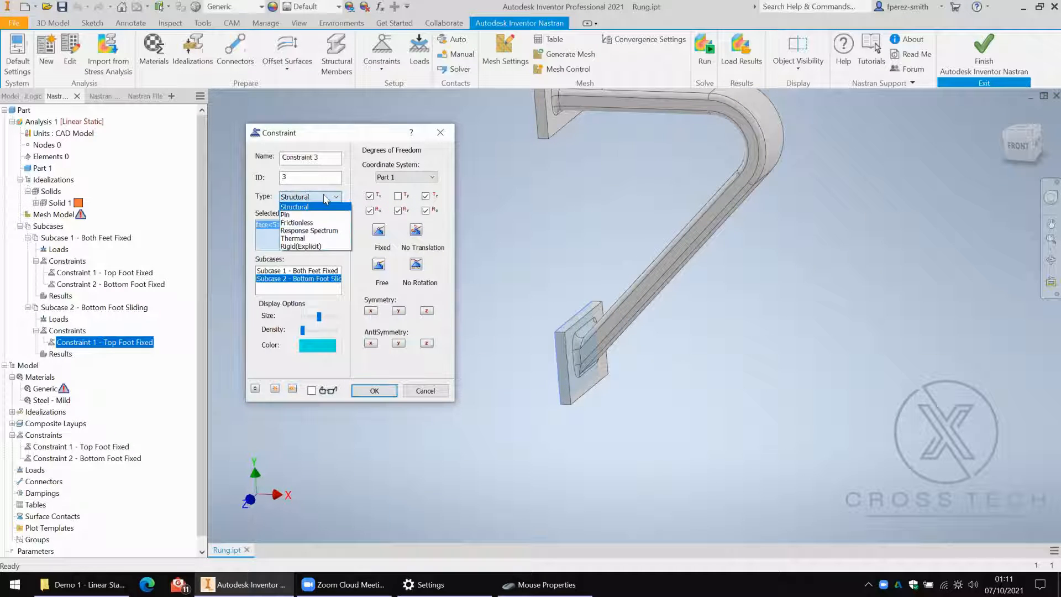
pyautogui.click(326, 199)
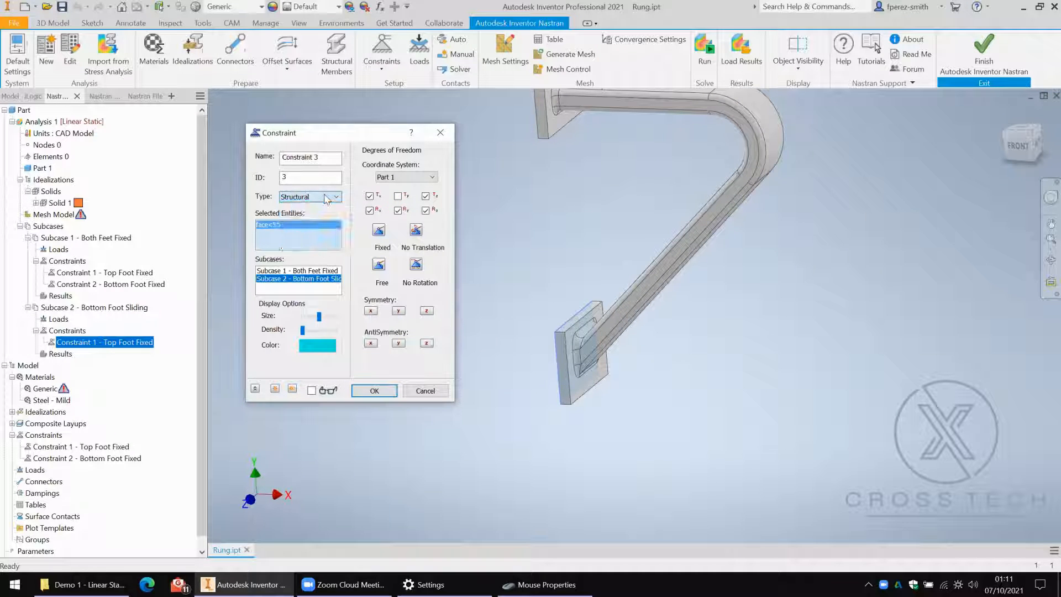
pyautogui.click(374, 391)
# Rename the new Subcase 2 constraint as Constraint 3 - Bottom Foot Sliding
pyautogui.keyDown('shift'); pyautogui.moveTo(569, 218); pyautogui.dragTo(544, 241, button='middle'); pyautogui.keyUp('shift')
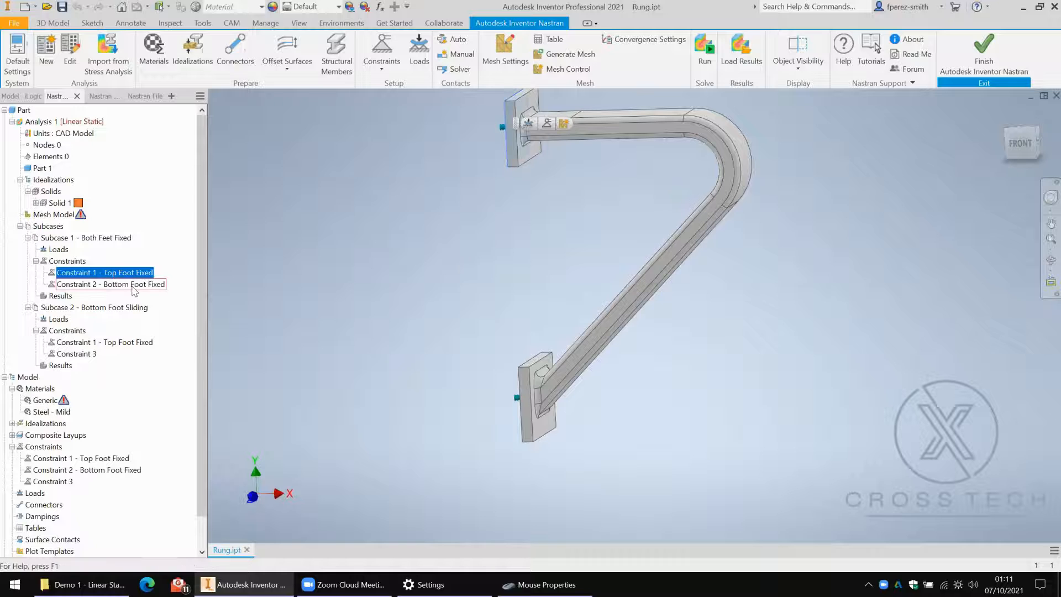
pyautogui.click(111, 284)
pyautogui.click(125, 342)
pyautogui.click(91, 355)
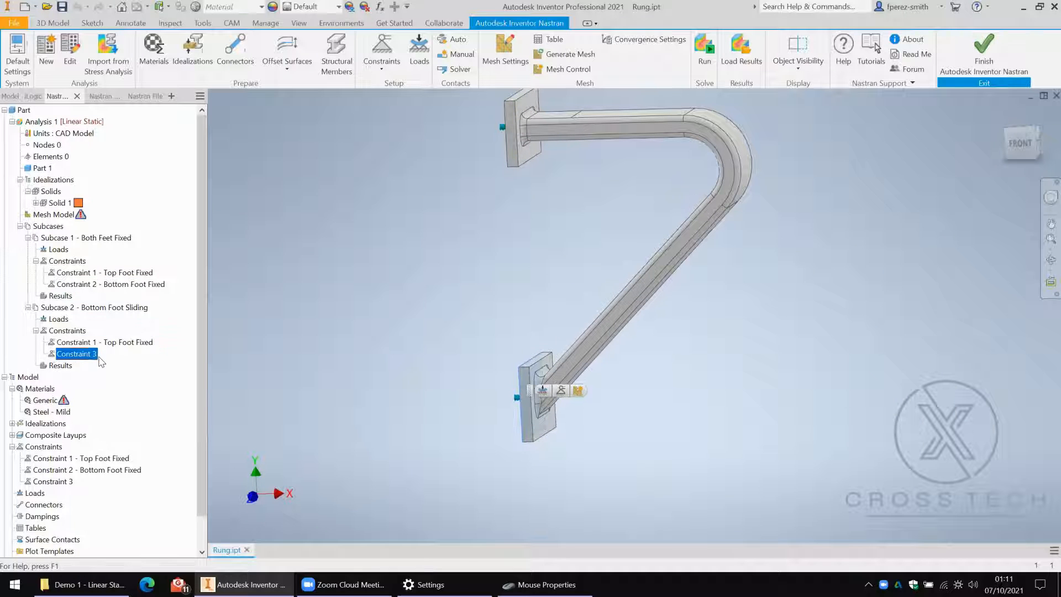
pyautogui.click(90, 354)
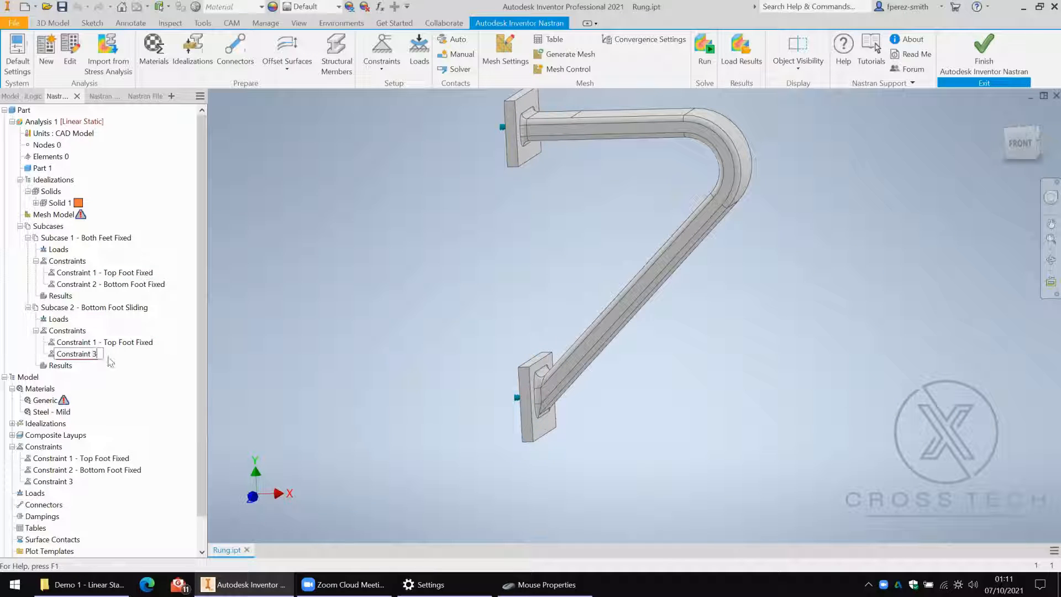
pyautogui.write('- Bottom Foot Sliding')
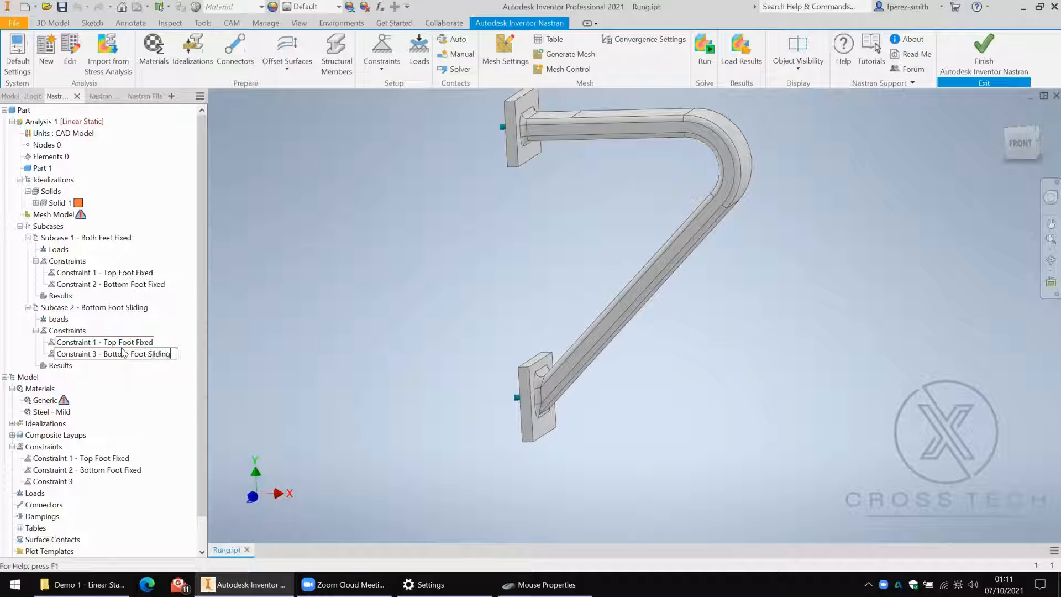
pyautogui.press('Return')
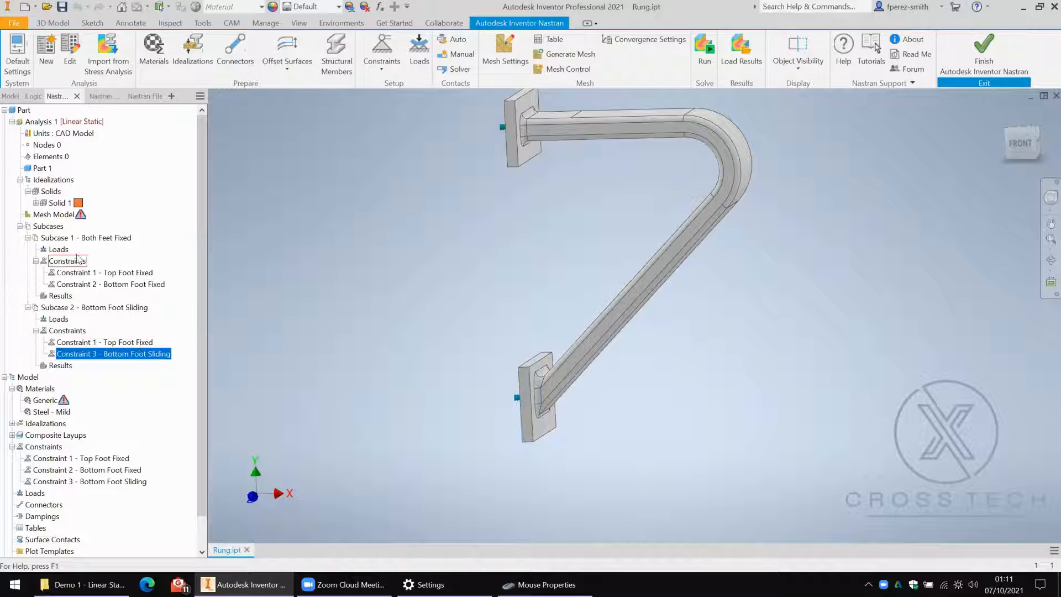
# Review the top and bottom foot constraints of Subcase 1 and the split face on top of the horizontal tube
pyautogui.click(106, 273)
pyautogui.click(117, 283)
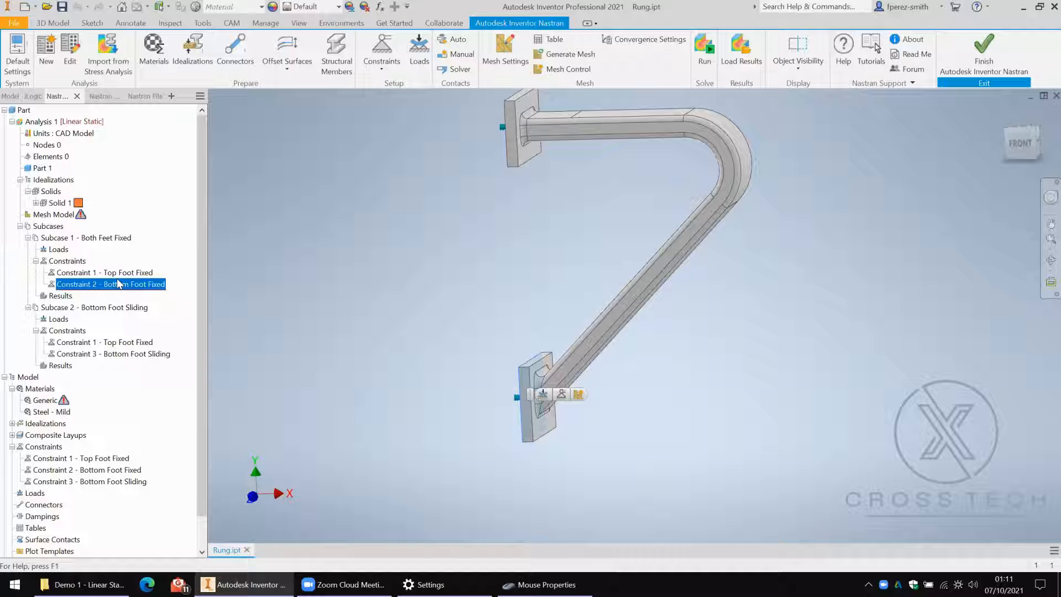
pyautogui.click(568, 281)
pyautogui.moveTo(579, 231); pyautogui.dragTo(546, 232, button='middle')
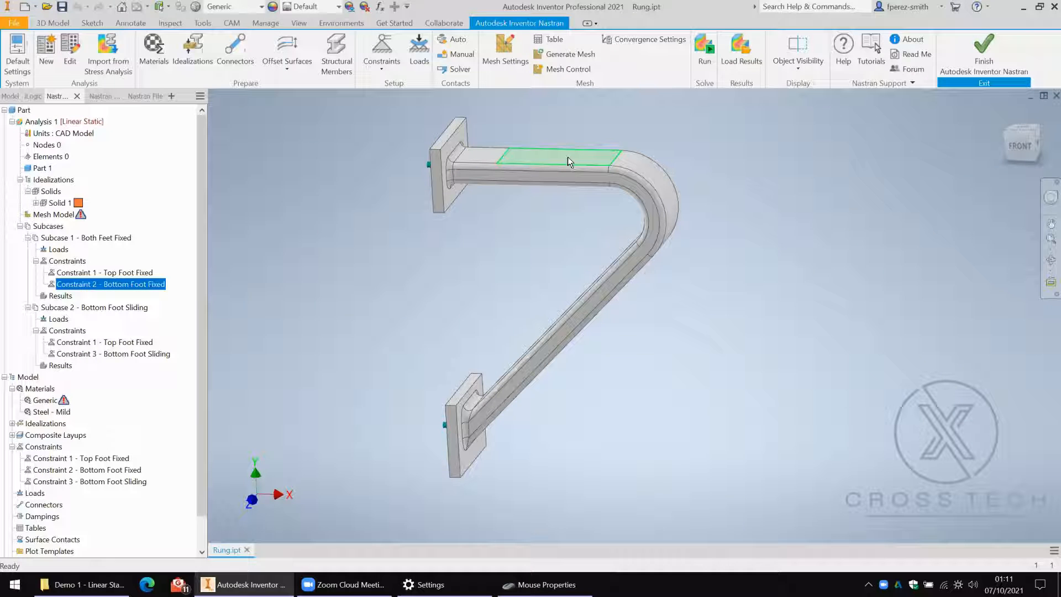
pyautogui.click(599, 159)
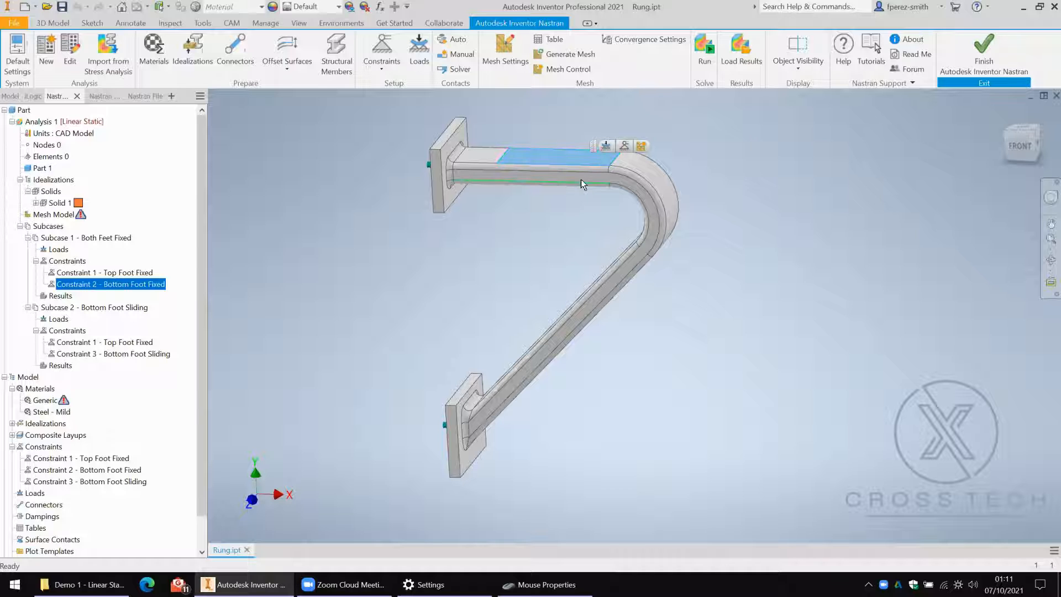
pyautogui.moveTo(574, 202); pyautogui.dragTo(540, 262, button='middle')
pyautogui.click(745, 153)
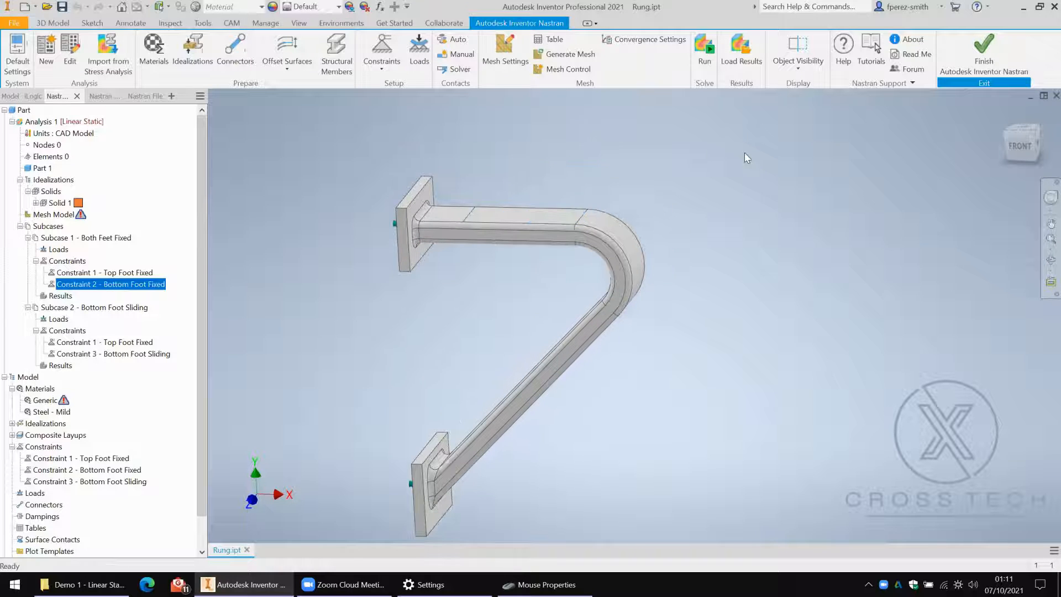
# Start a load of type Force and reselect the split face on top of the horizontal tube as its only entity
pyautogui.click(418, 64)
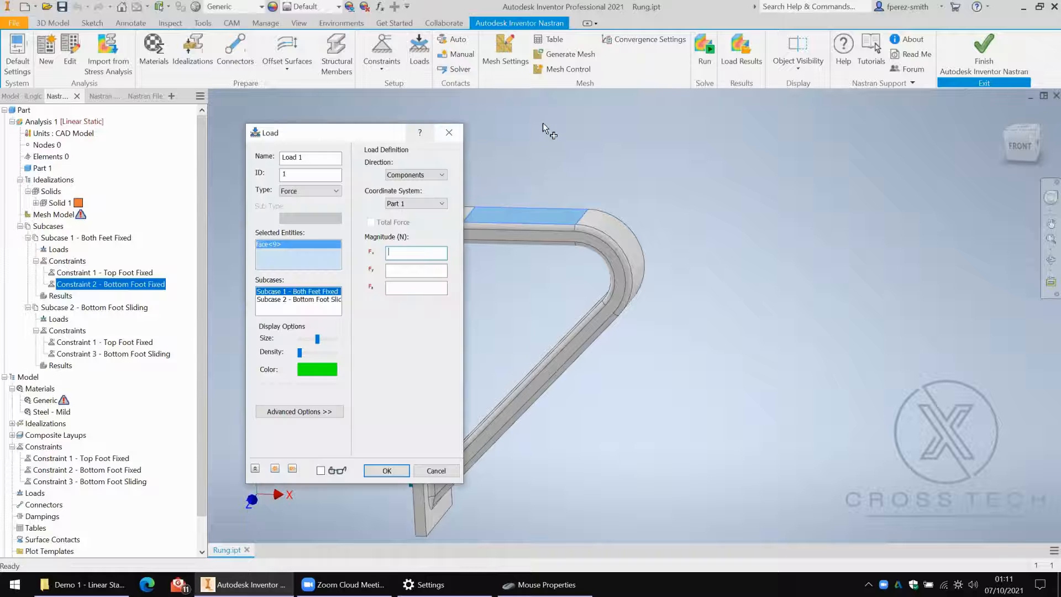
pyautogui.click(542, 124)
pyautogui.rightClick(281, 255)
pyautogui.click(318, 277)
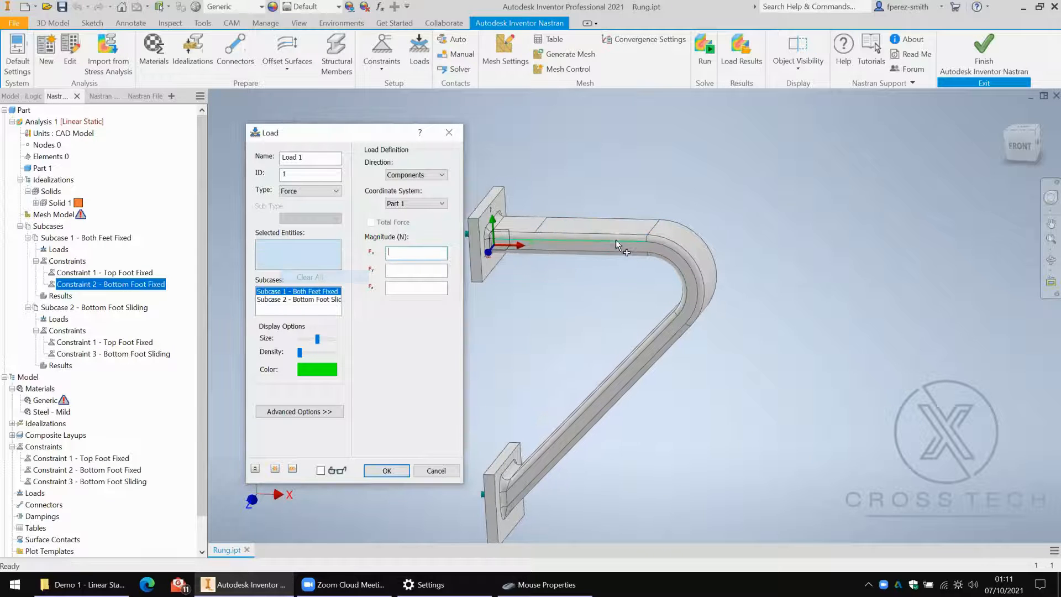
pyautogui.click(621, 225)
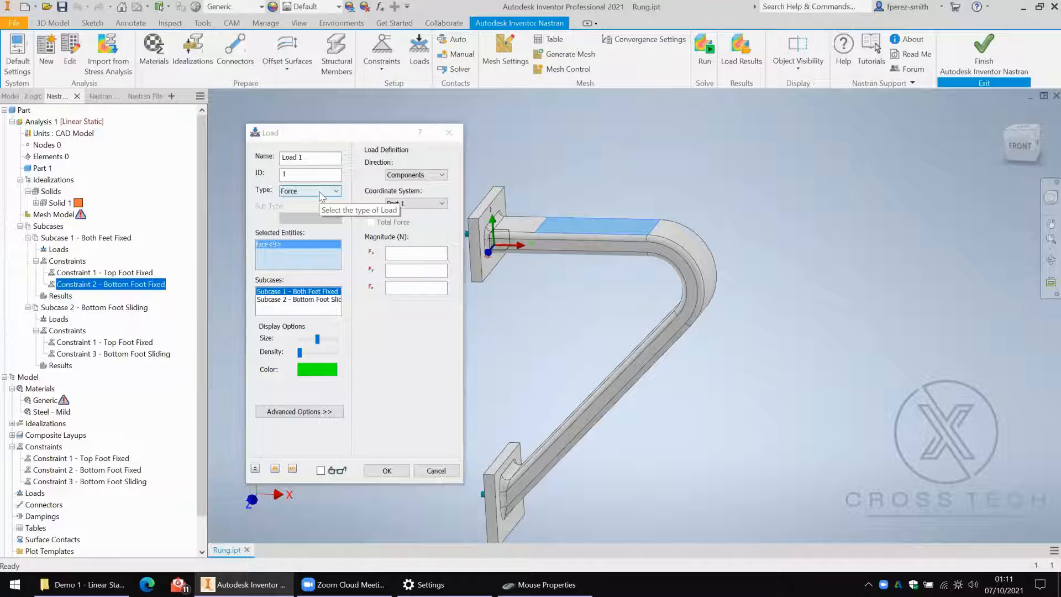
pyautogui.click(311, 192)
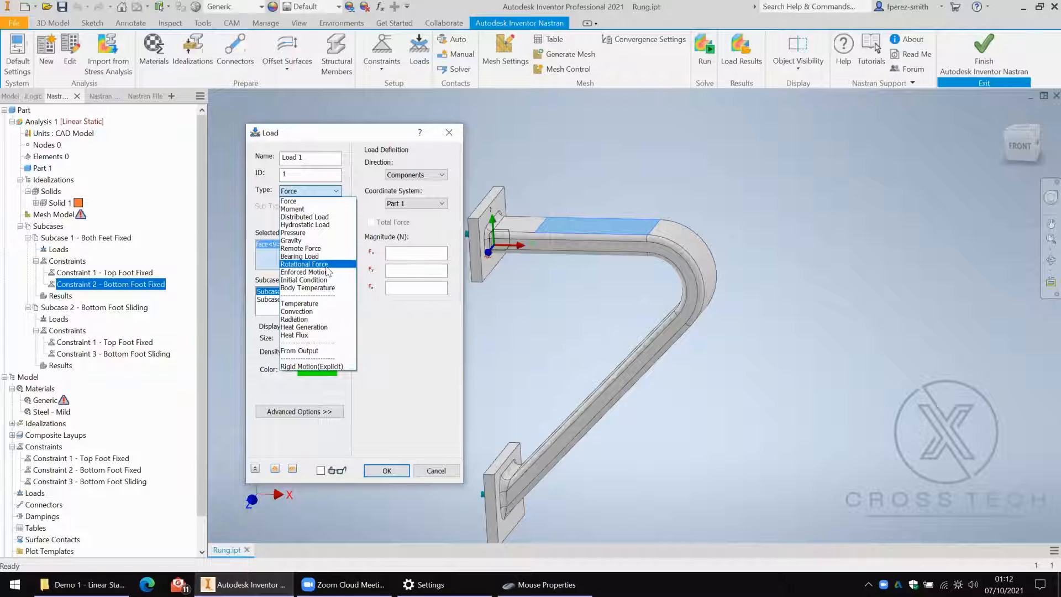
pyautogui.click(300, 202)
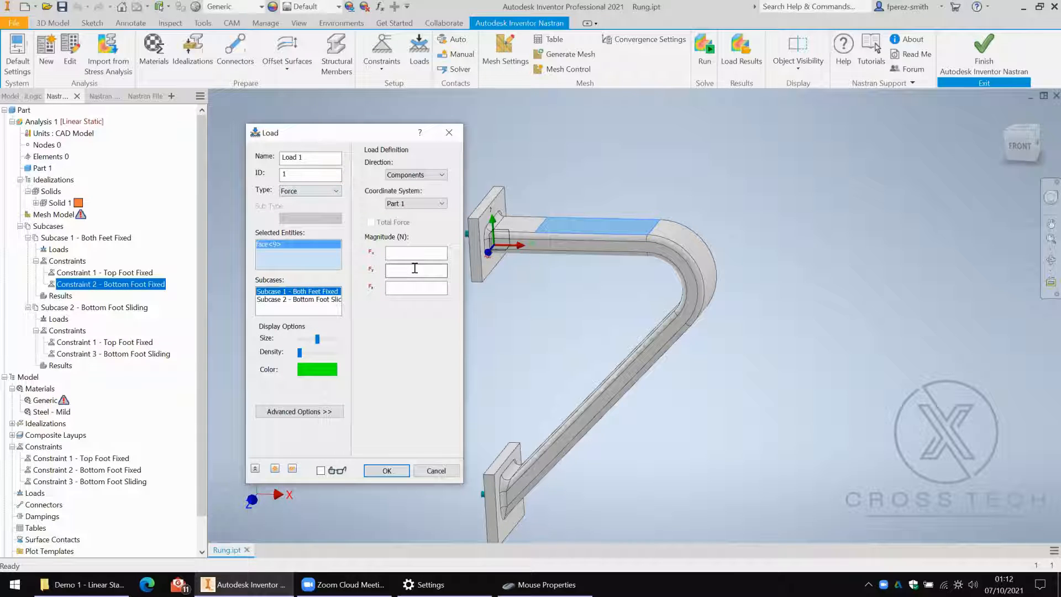
# Set the force's Y component to -1300 N and assign the load to both subcases
pyautogui.moveTo(562, 298); pyautogui.dragTo(687, 290, button='middle')
pyautogui.moveTo(367, 132); pyautogui.dragTo(424, 119)
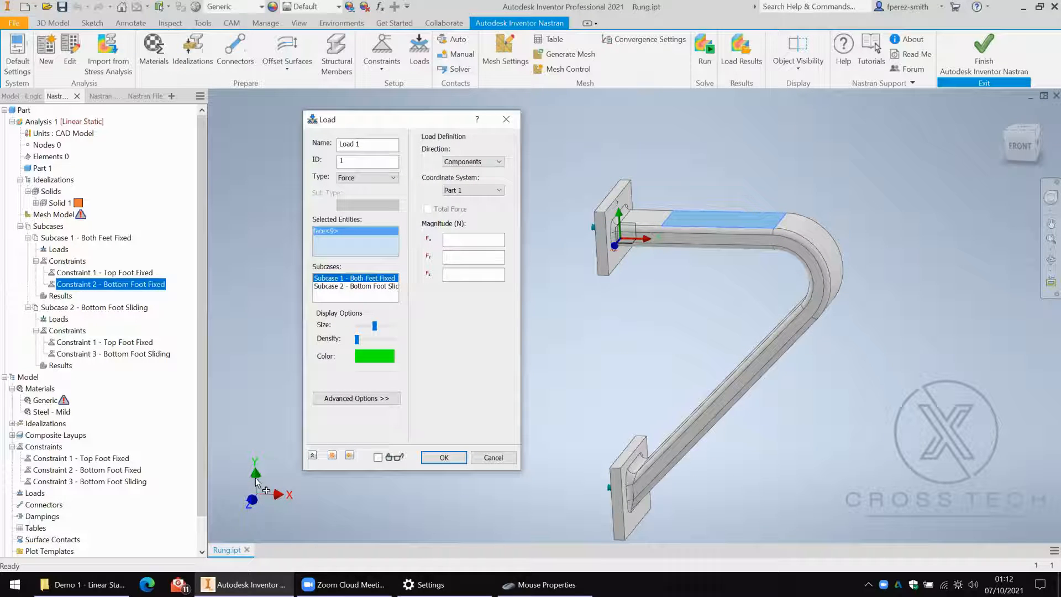
pyautogui.click(464, 256)
pyautogui.keyDown('ctrl'); pyautogui.click(365, 286); pyautogui.keyUp('ctrl')
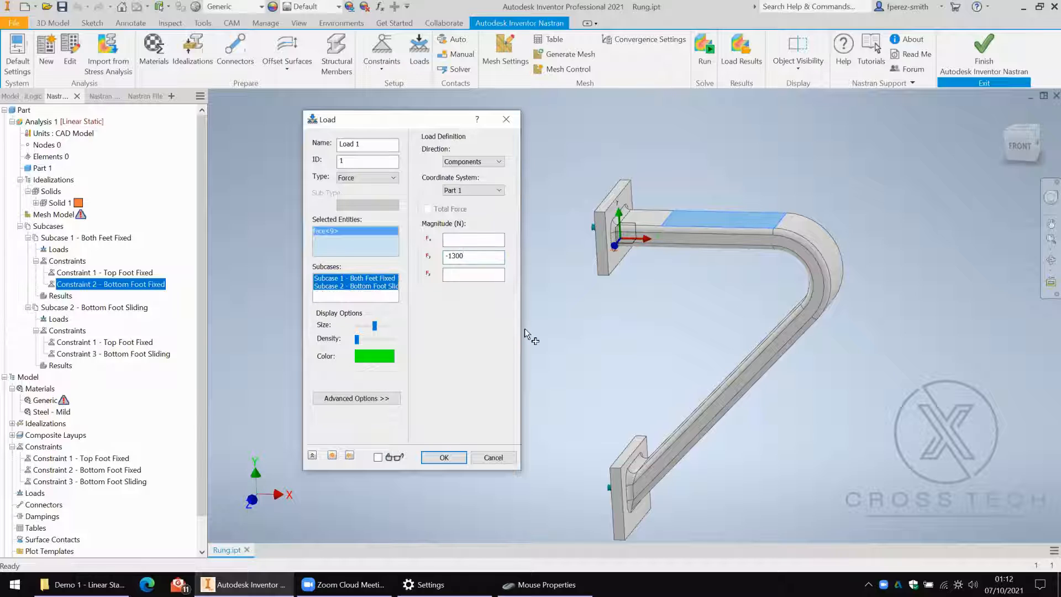
# Turn on the load preview and increase the arrow size and density to inspect the force's direction
pyautogui.click(378, 457)
pyautogui.moveTo(669, 324)
pyautogui.keyDown('shift'); pyautogui.mouseDown(button='middle')
pyautogui.moveTo(685, 313)
pyautogui.moveTo(667, 318)
pyautogui.mouseUp(button='middle'); pyautogui.keyUp('shift')
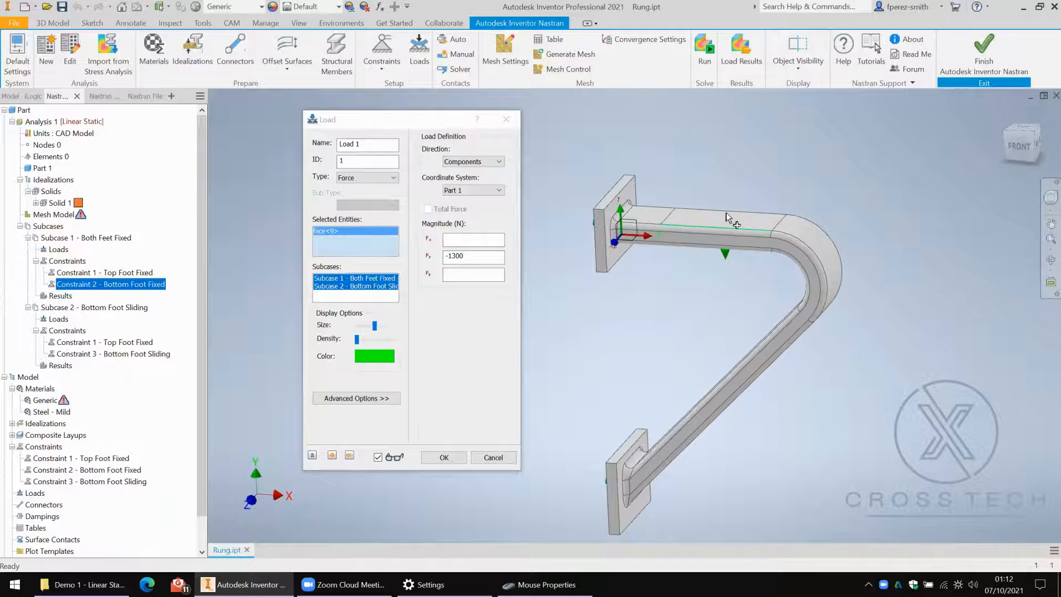
pyautogui.scroll(-3, 711, 331)
pyautogui.moveTo(357, 339); pyautogui.dragTo(360, 341)
pyautogui.click(379, 329)
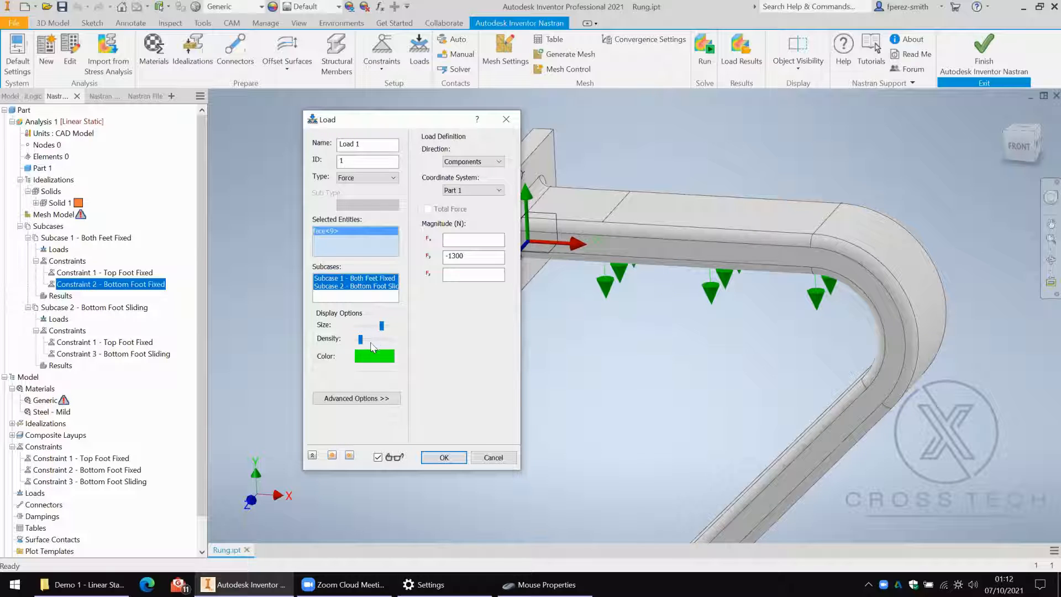
pyautogui.moveTo(361, 341); pyautogui.dragTo(363, 341)
pyautogui.moveTo(691, 332)
pyautogui.keyDown('shift'); pyautogui.mouseDown(button='middle')
pyautogui.moveTo(712, 296)
pyautogui.moveTo(694, 314)
pyautogui.mouseUp(button='middle'); pyautogui.keyUp('shift')
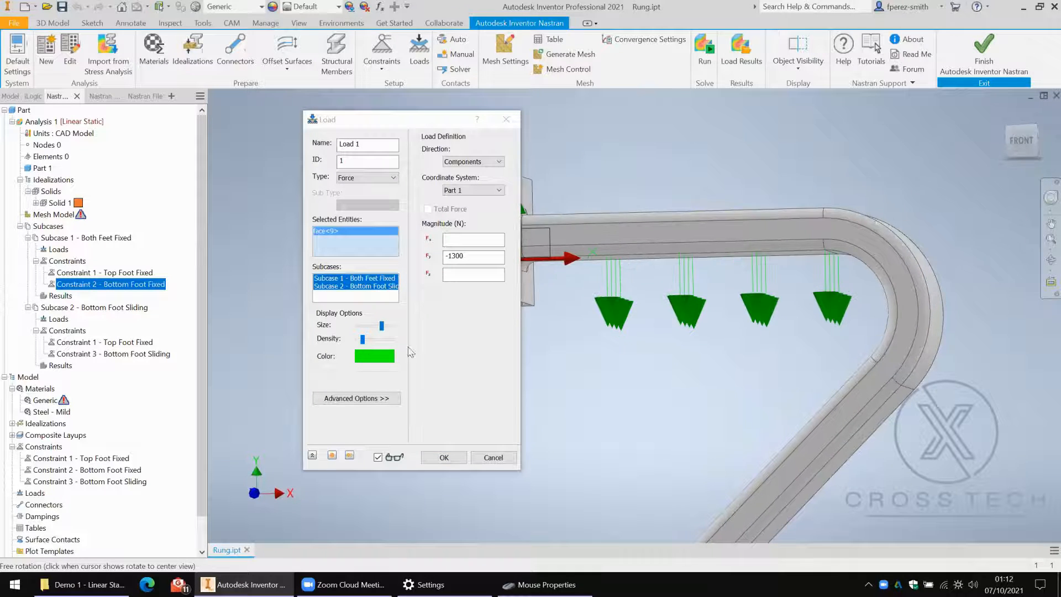
pyautogui.keyDown('shift'); pyautogui.moveTo(625, 323); pyautogui.dragTo(536, 316, button='middle'); pyautogui.keyUp('shift')
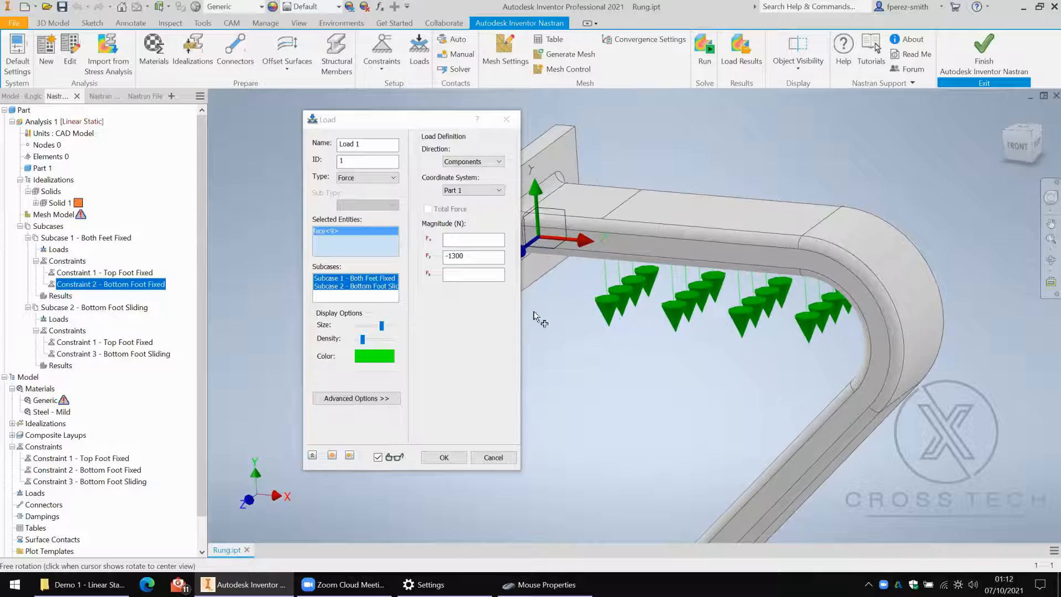
# Name the force Load 1 - 1300N Down and accept it
pyautogui.click(443, 460)
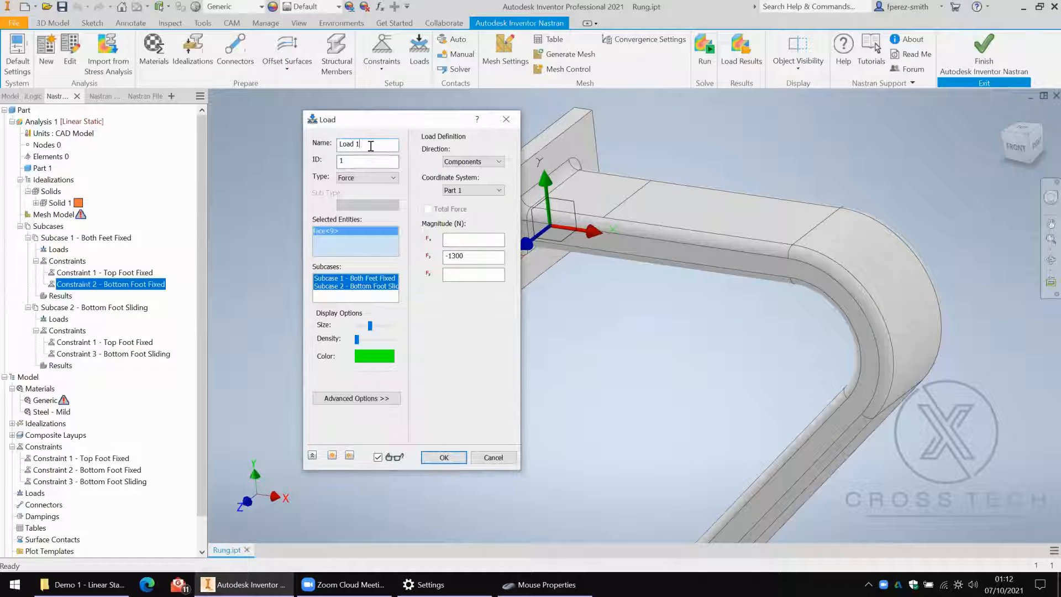
pyautogui.write('N Down')
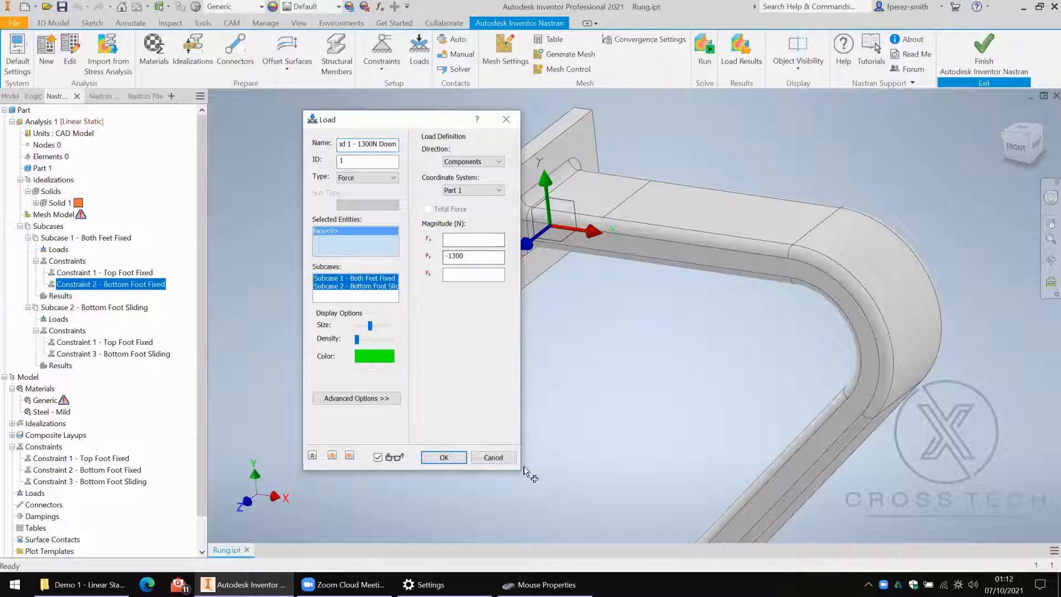
pyautogui.click(443, 457)
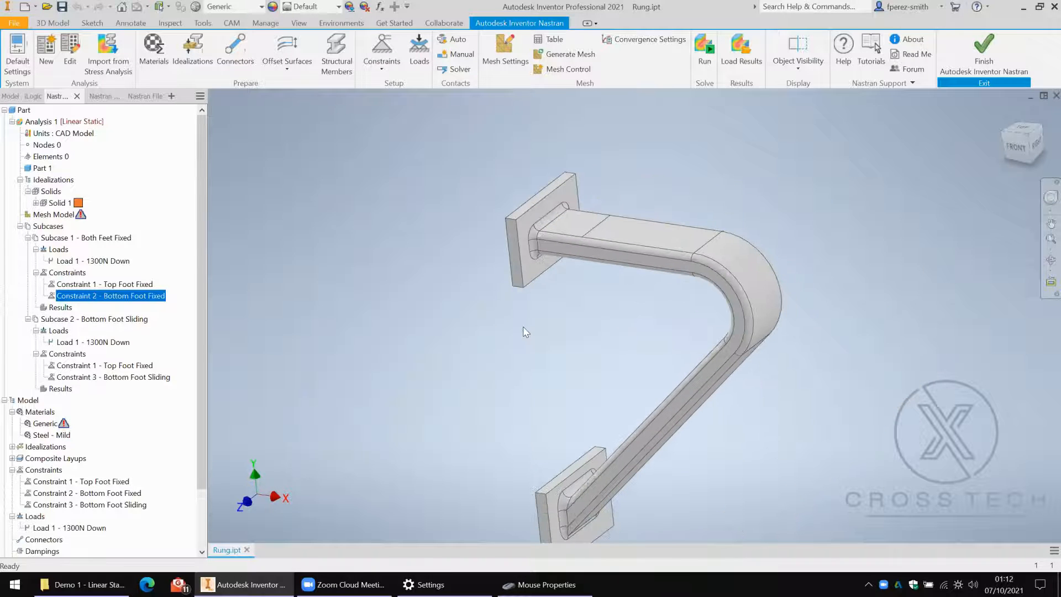
# Examine the load and constraints listed under both subcases and their symbols on the rung
pyautogui.click(119, 343)
pyautogui.click(100, 261)
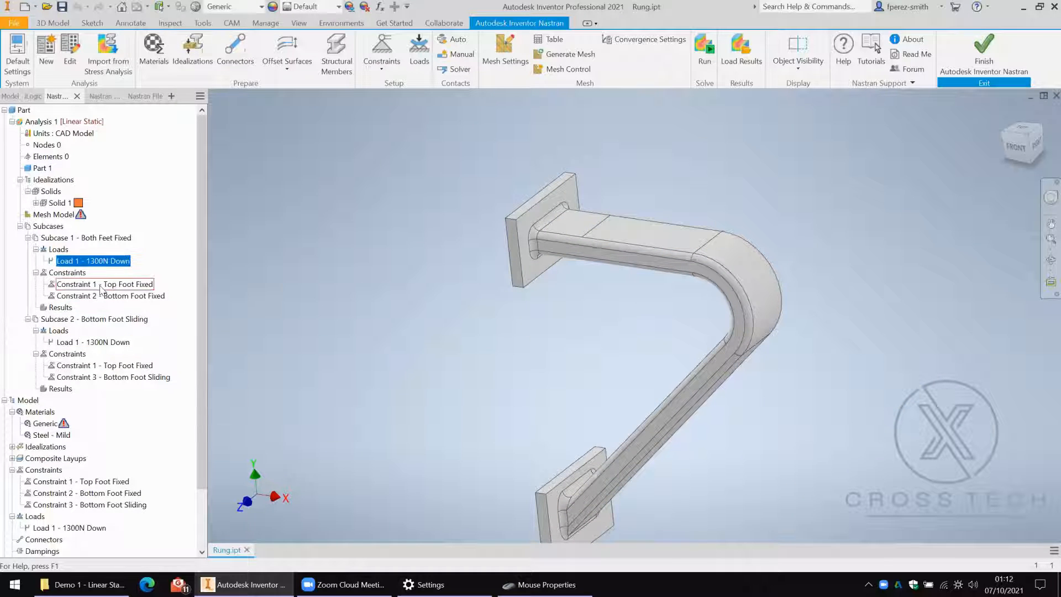
pyautogui.click(102, 285)
pyautogui.click(102, 297)
pyautogui.click(105, 366)
pyautogui.keyDown('shift'); pyautogui.moveTo(485, 325); pyautogui.dragTo(537, 209, button='middle'); pyautogui.keyUp('shift')
pyautogui.scroll(-2, 554, 255)
pyautogui.scroll(2, 553, 256)
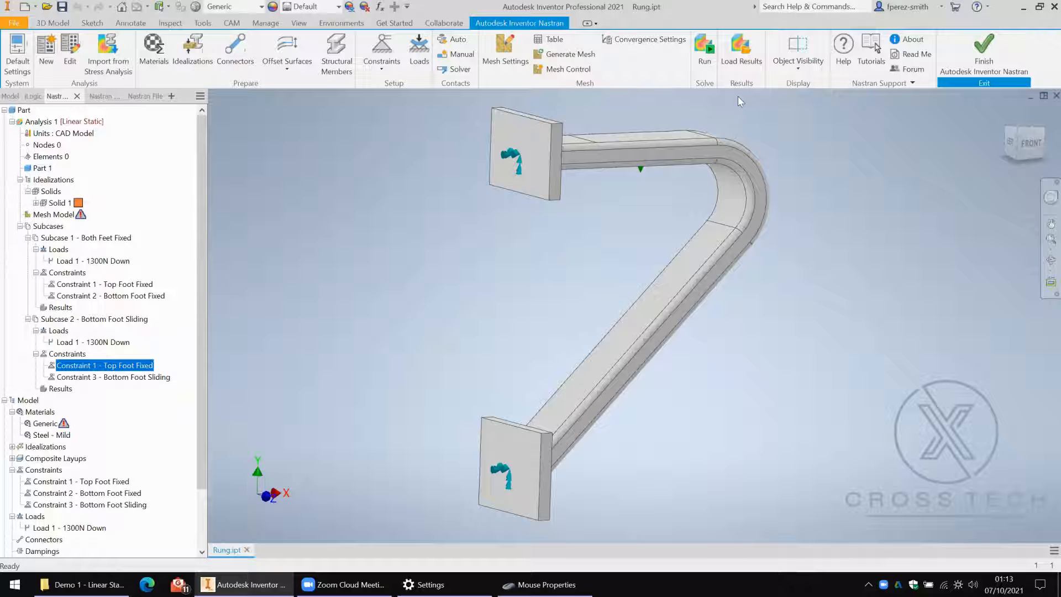
pyautogui.keyDown('shift'); pyautogui.moveTo(856, 238); pyautogui.dragTo(748, 234, button='middle'); pyautogui.keyUp('shift')
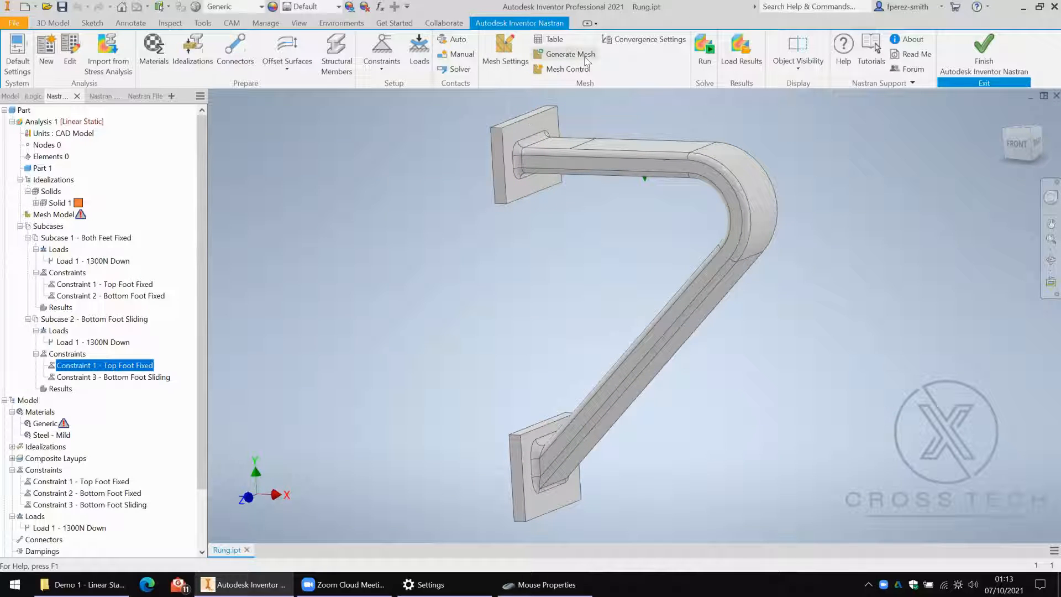
# Generate the rung's mesh and examine its elements around the top foot and horizontal tube
pyautogui.click(586, 57)
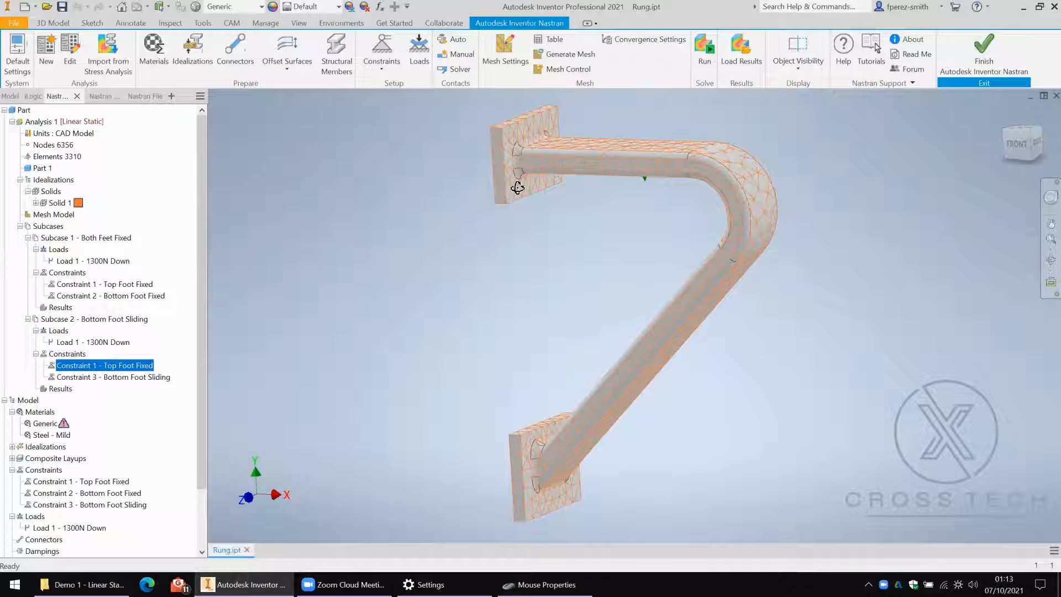
pyautogui.scroll(3, 540, 175)
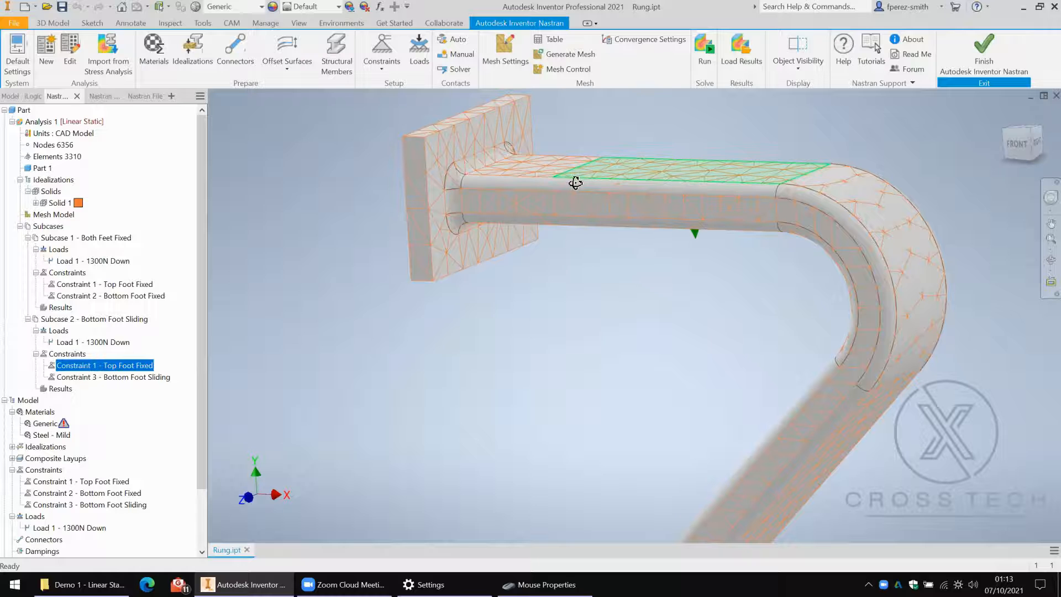
pyautogui.moveTo(569, 141); pyautogui.dragTo(565, 144, button='middle')
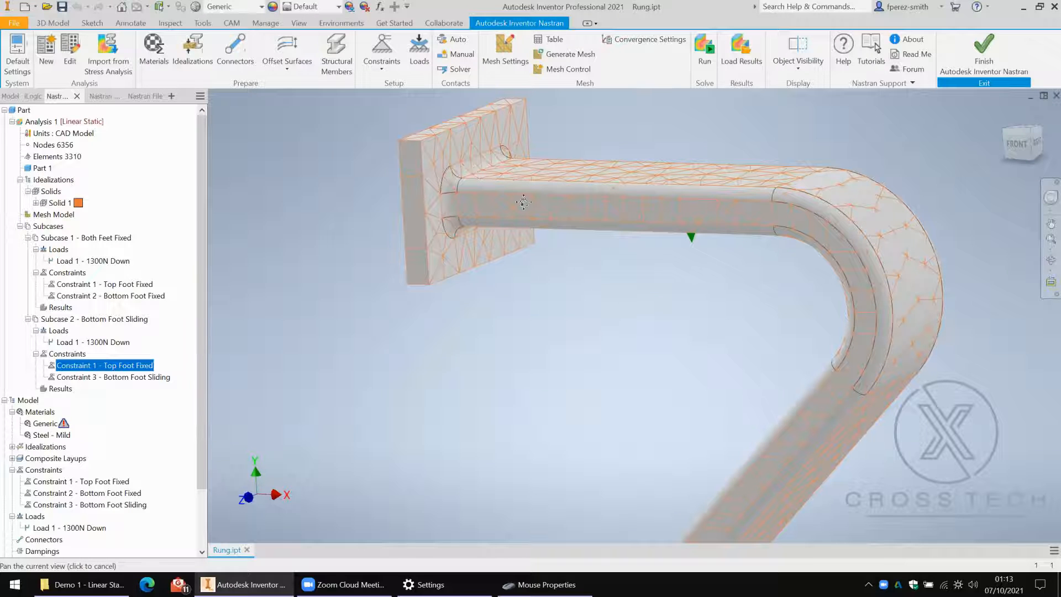
pyautogui.moveTo(521, 201); pyautogui.dragTo(512, 205, button='middle')
pyautogui.moveTo(446, 233); pyautogui.dragTo(437, 239, button='middle')
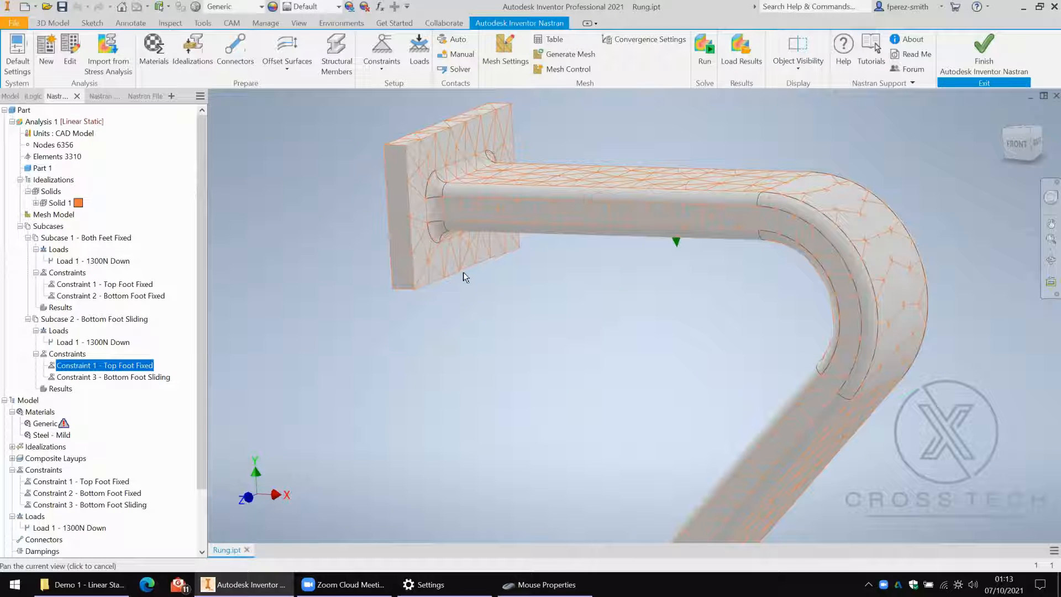
pyautogui.scroll(3, 504, 261)
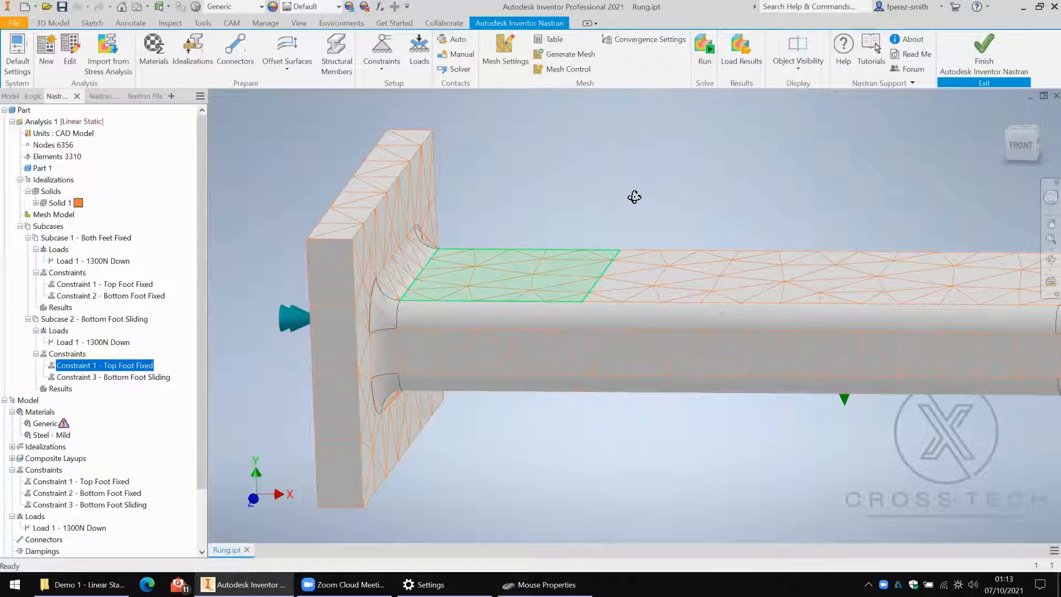
pyautogui.keyDown('shift'); pyautogui.moveTo(635, 192); pyautogui.dragTo(633, 194, button='middle'); pyautogui.keyUp('shift')
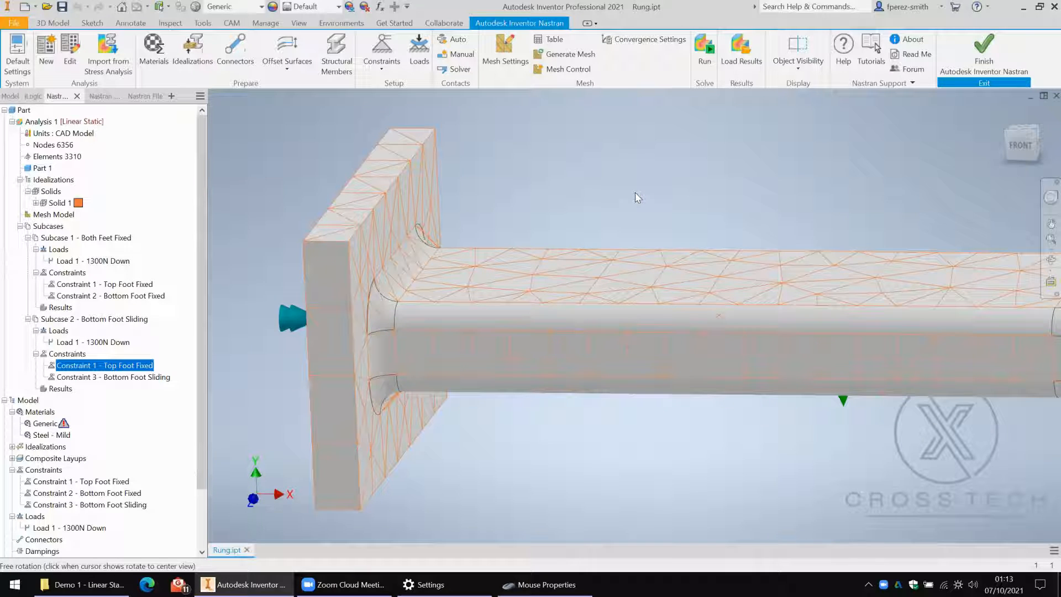
# Accept the advanced mesh settings and examine the remeshed rung from its top foot to its bottom foot
pyautogui.keyDown('shift'); pyautogui.moveTo(635, 193); pyautogui.dragTo(629, 195, button='middle'); pyautogui.keyUp('shift')
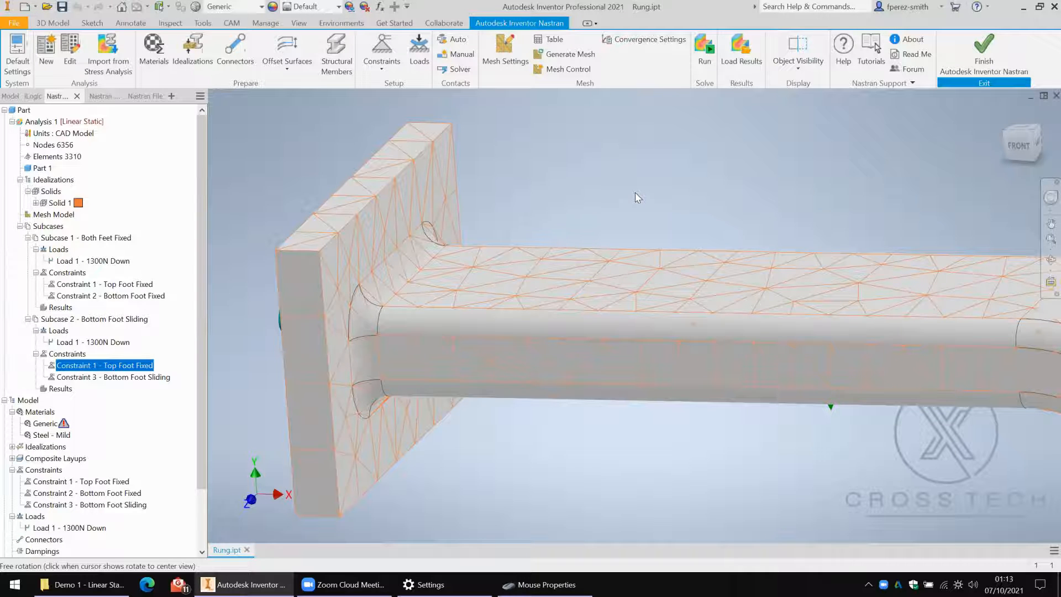
pyautogui.keyDown('shift'); pyautogui.moveTo(635, 192); pyautogui.dragTo(624, 194, button='middle'); pyautogui.keyUp('shift')
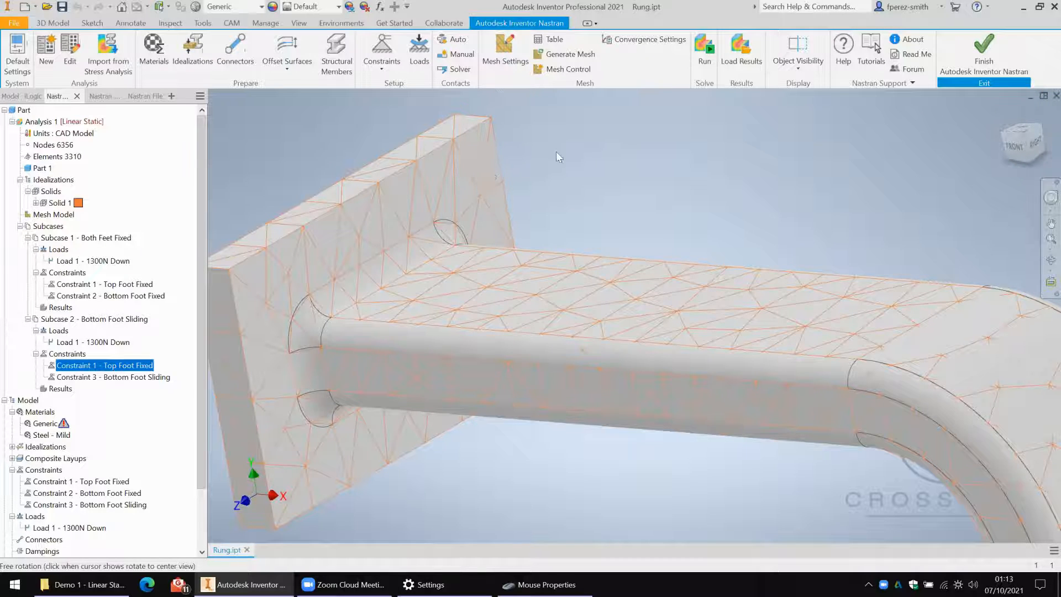
pyautogui.keyDown('shift'); pyautogui.moveTo(556, 151); pyautogui.dragTo(663, 145, button='middle'); pyautogui.keyUp('shift')
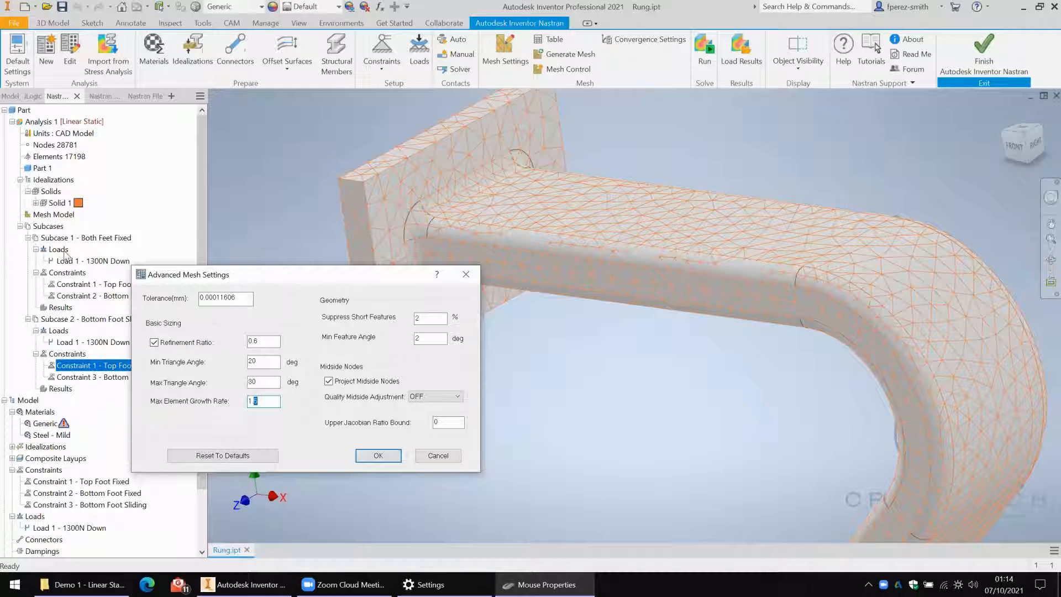
pyautogui.press('Return')
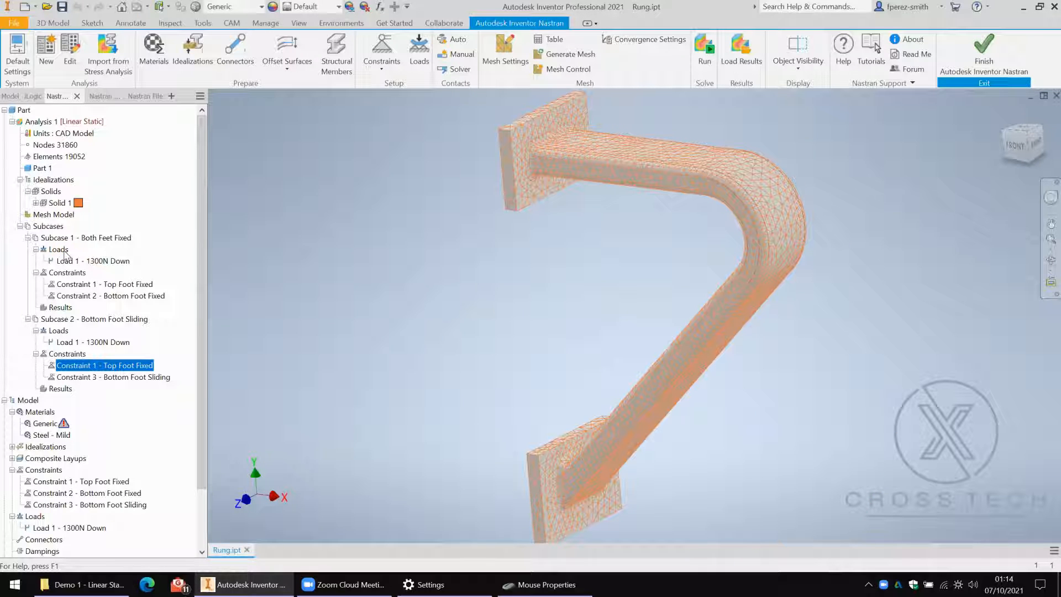
pyautogui.scroll(-1, 387, 259)
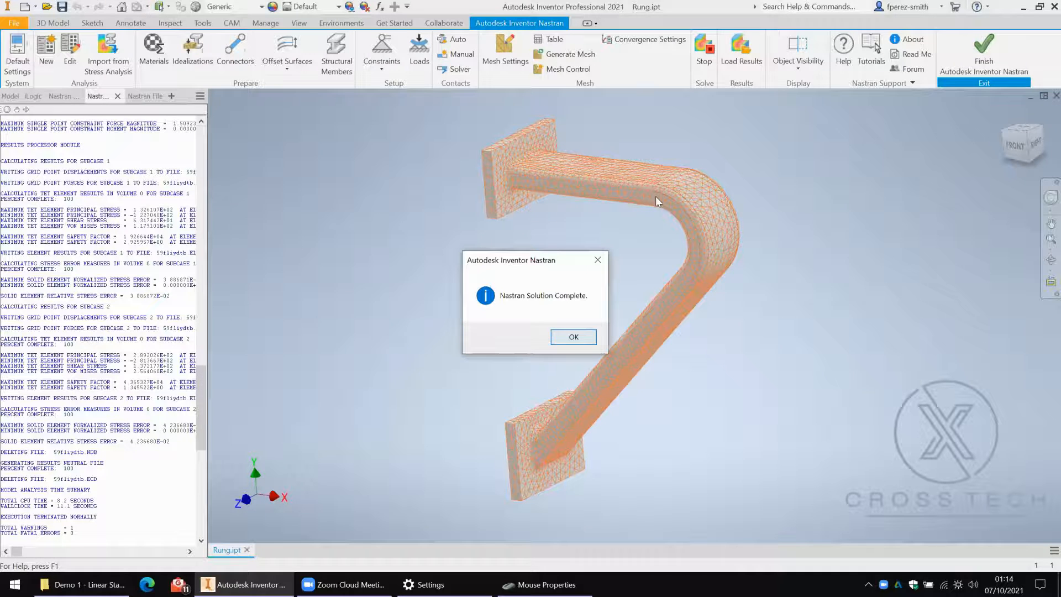
# Dismiss the solver's completion notice and animate the deformed von Mises results for Subcase 2 - Bottom Foot Sliding
pyautogui.press('Return')
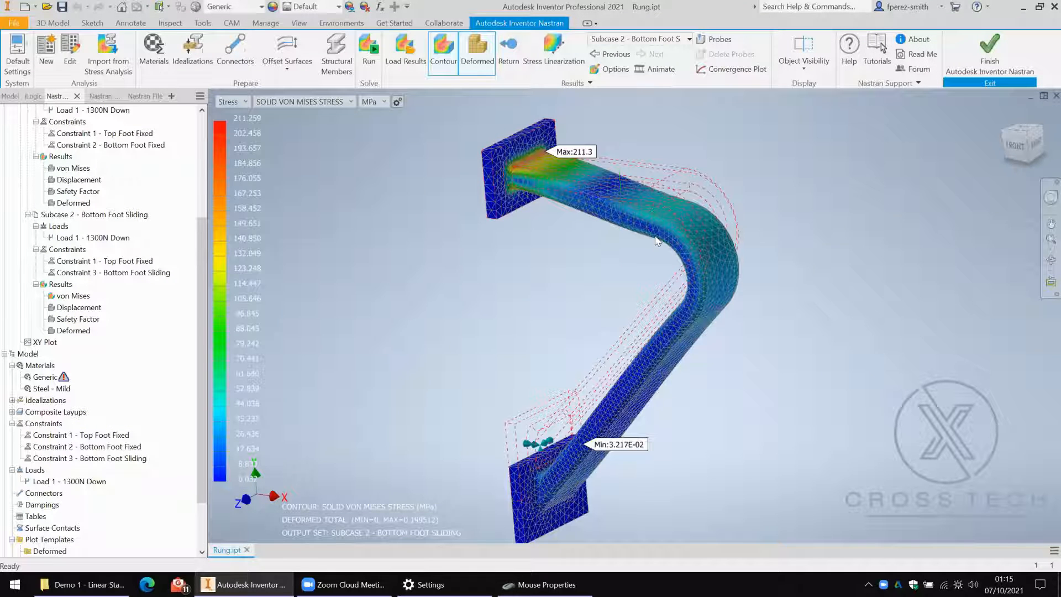
pyautogui.click(655, 73)
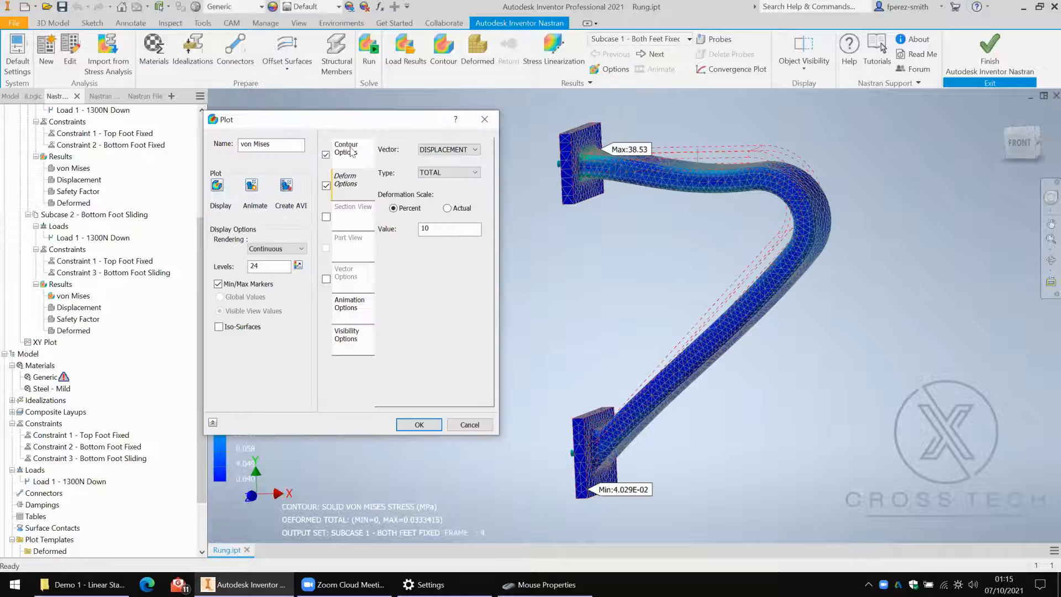
# Compare the deformation scale options in the von Mises plot and accept it with 10 percent total displacement
pyautogui.click(449, 211)
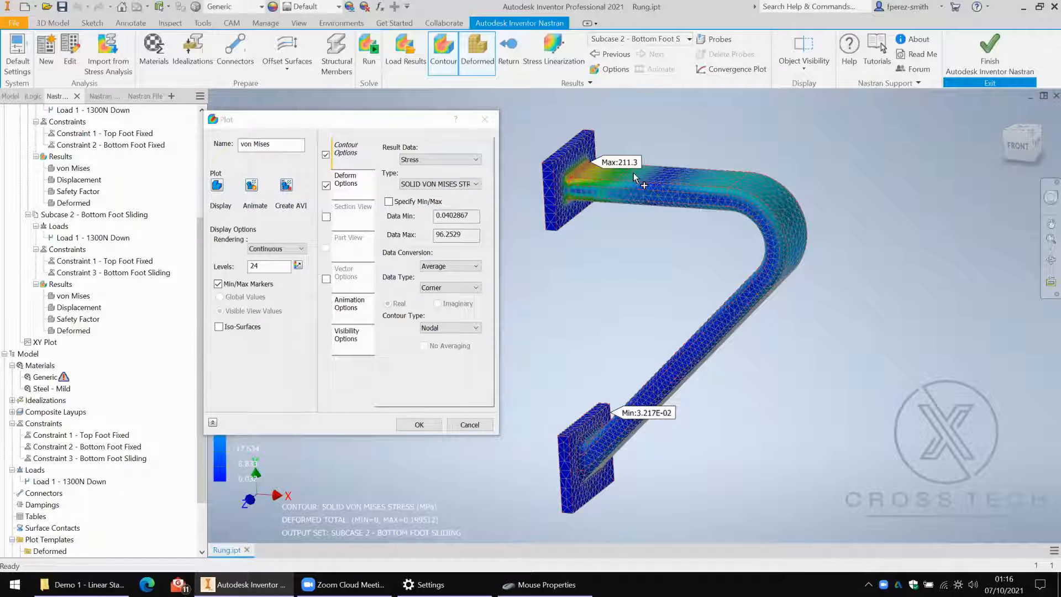
pyautogui.click(430, 428)
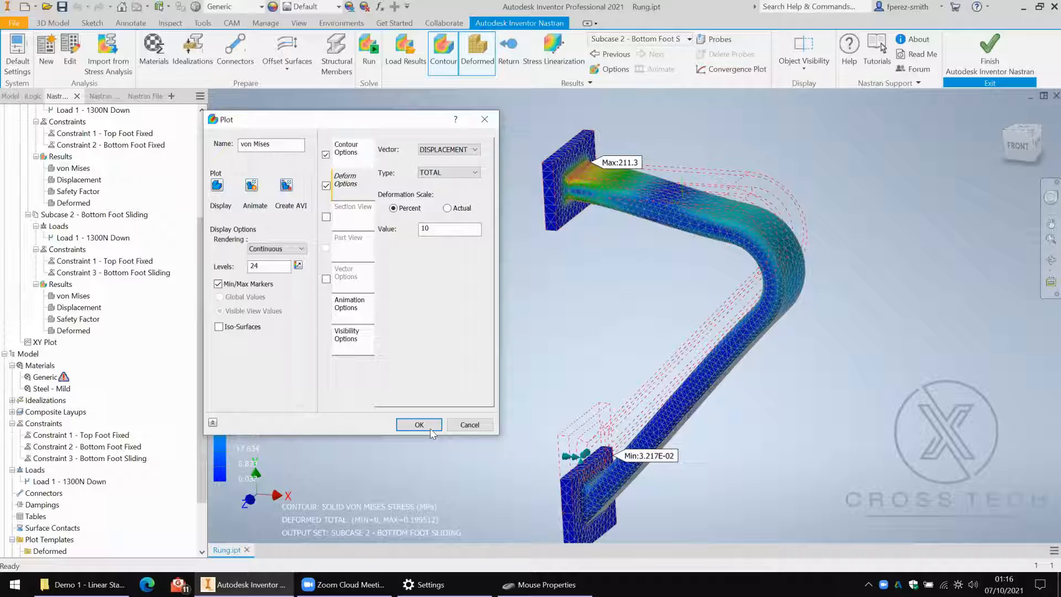
pyautogui.click(399, 430)
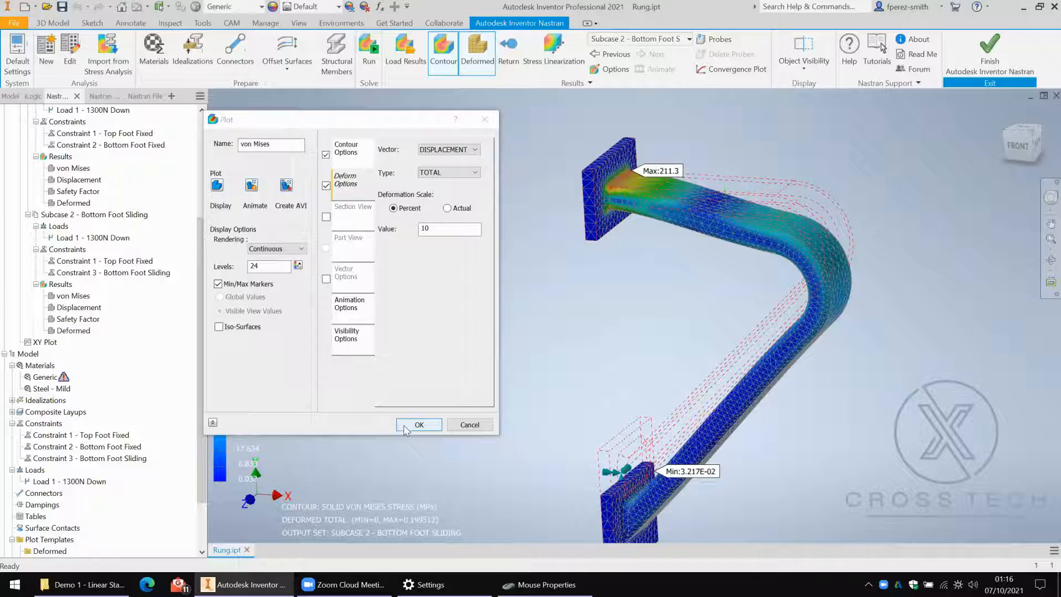
pyautogui.click(418, 424)
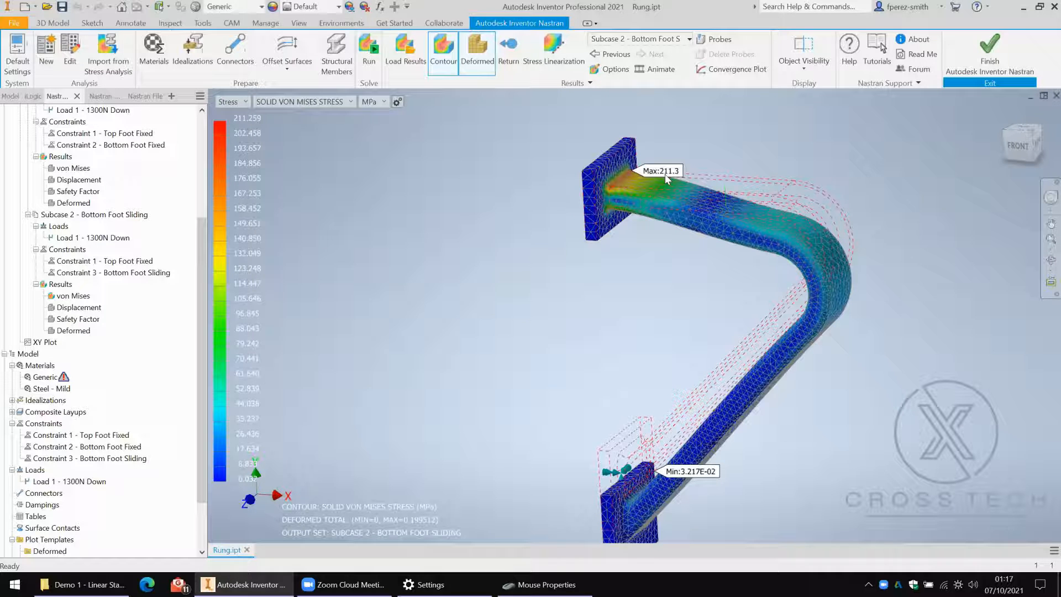
# Examine the Subcase 2 von Mises stress concentration where the horizontal tube meets the top foot
pyautogui.scroll(2, 665, 174)
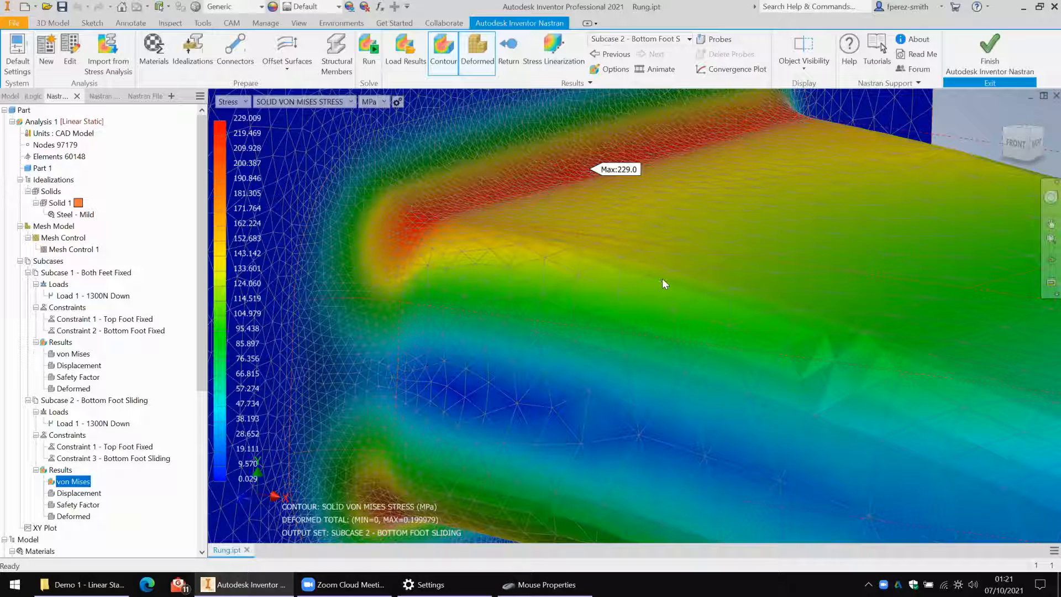
pyautogui.keyDown('shift'); pyautogui.moveTo(661, 280); pyautogui.dragTo(593, 269, button='middle'); pyautogui.keyUp('shift')
pyautogui.scroll(-3, 609, 176)
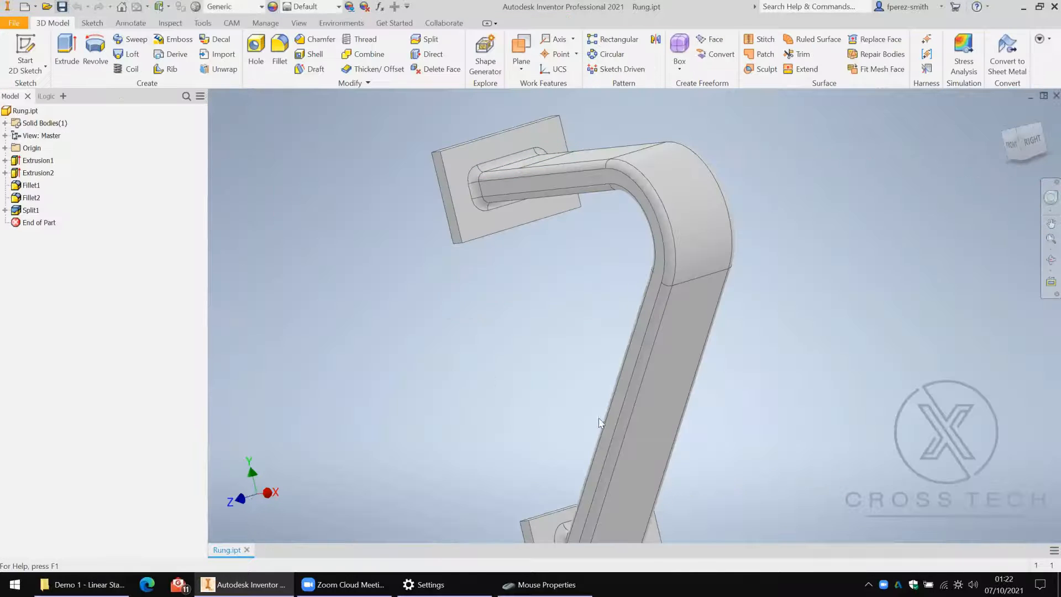
# Save the rung part and switch to File Explorer at the Demo 1 - Linear Static Analysis folder
pyautogui.hotkey('ctrl', 's')
pyautogui.hotkey('alt', 'Tab')
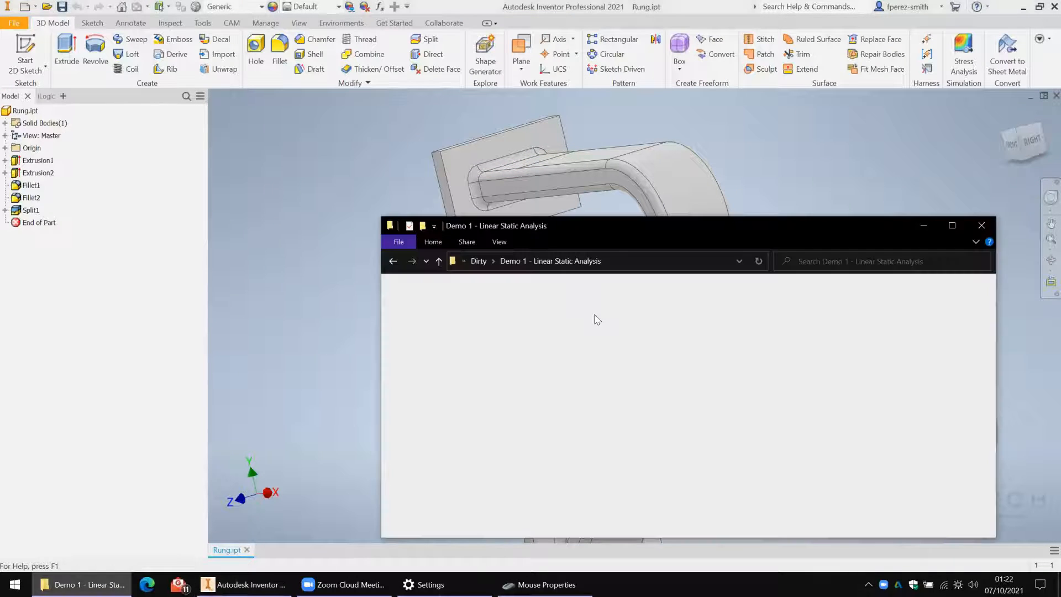
pyautogui.click(595, 314)
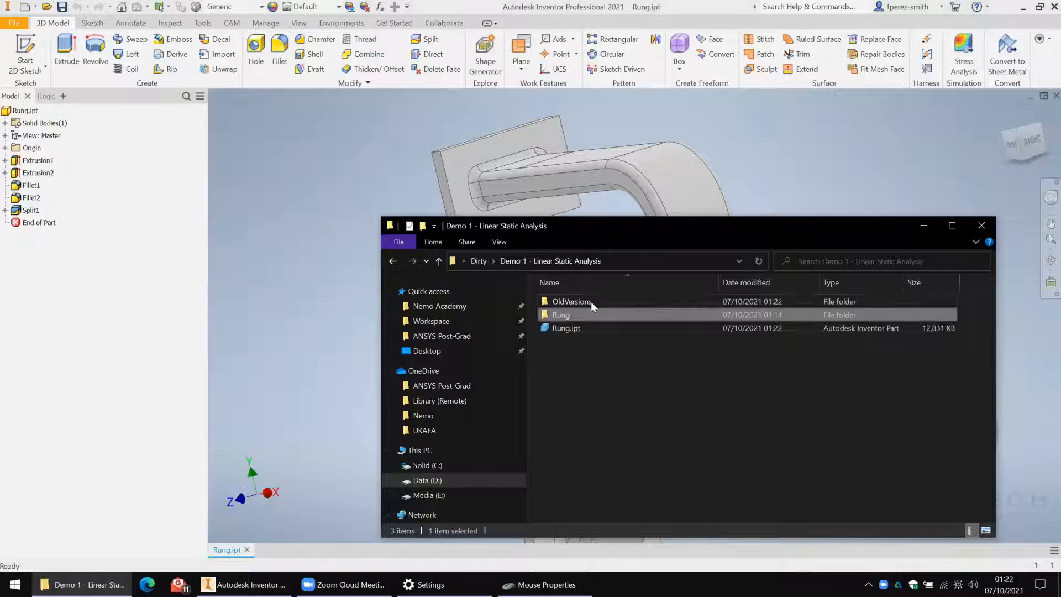
# Check inside the Rung folder and delete the OldVersions folder from the Demo 1 - Linear Static Analysis folder
pyautogui.doubleClick(590, 314)
pyautogui.hotkey('alt', 'Left')
pyautogui.click(595, 304)
pyautogui.press('Delete')
pyautogui.press('Return')
# Open the FEA folder stored under Rung and InCAD
pyautogui.click(584, 315)
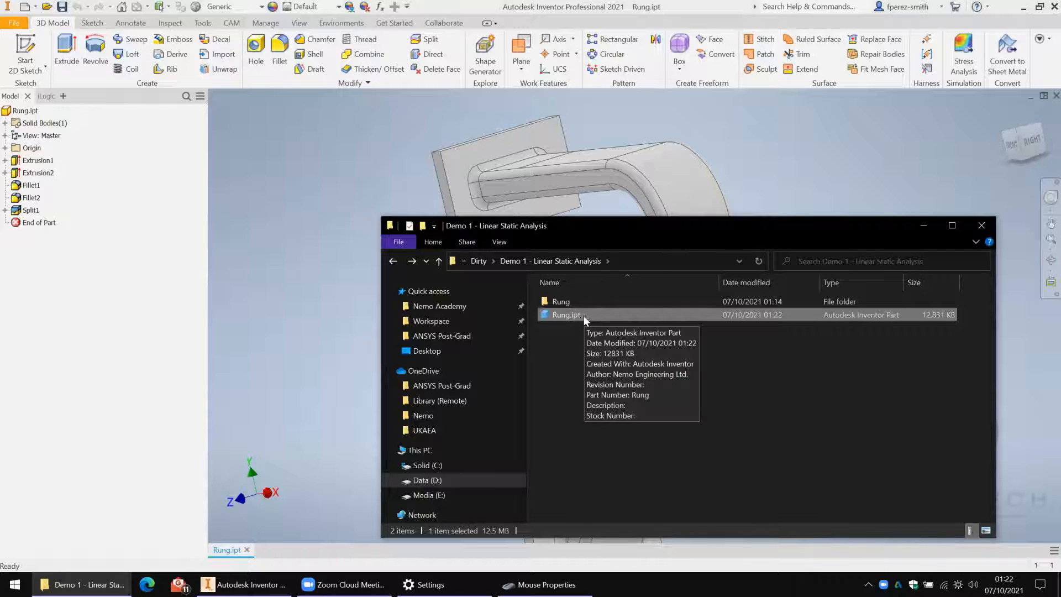
pyautogui.click(565, 300)
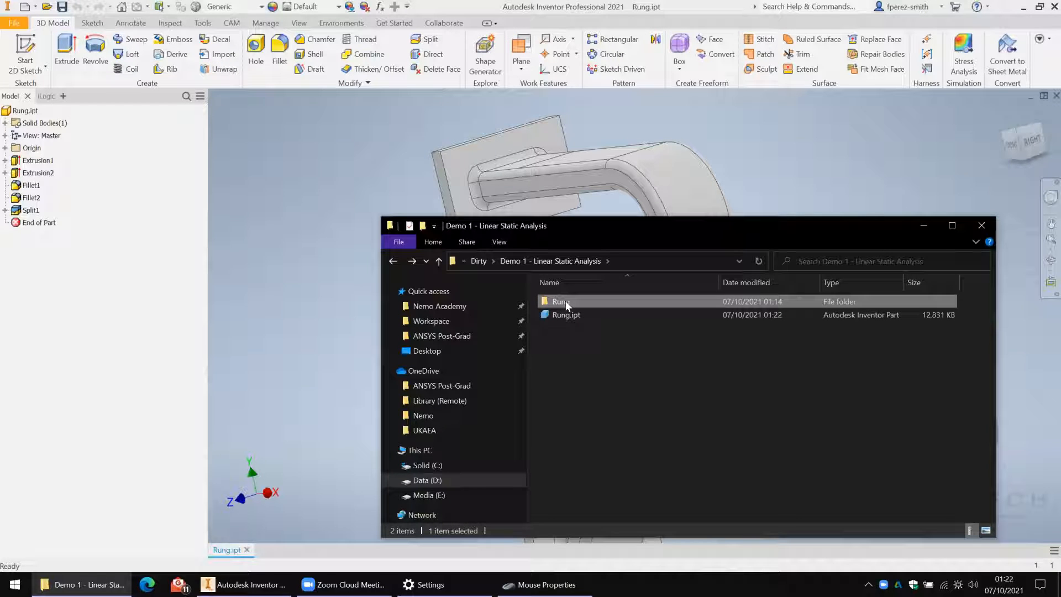
pyautogui.doubleClick(564, 300)
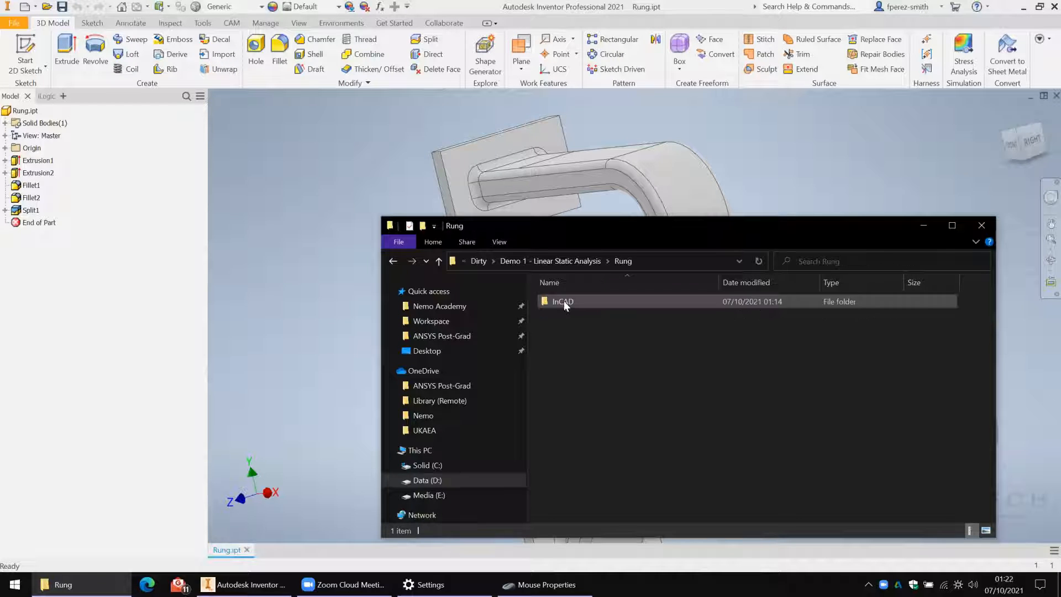
pyautogui.doubleClick(571, 301)
pyautogui.doubleClick(570, 301)
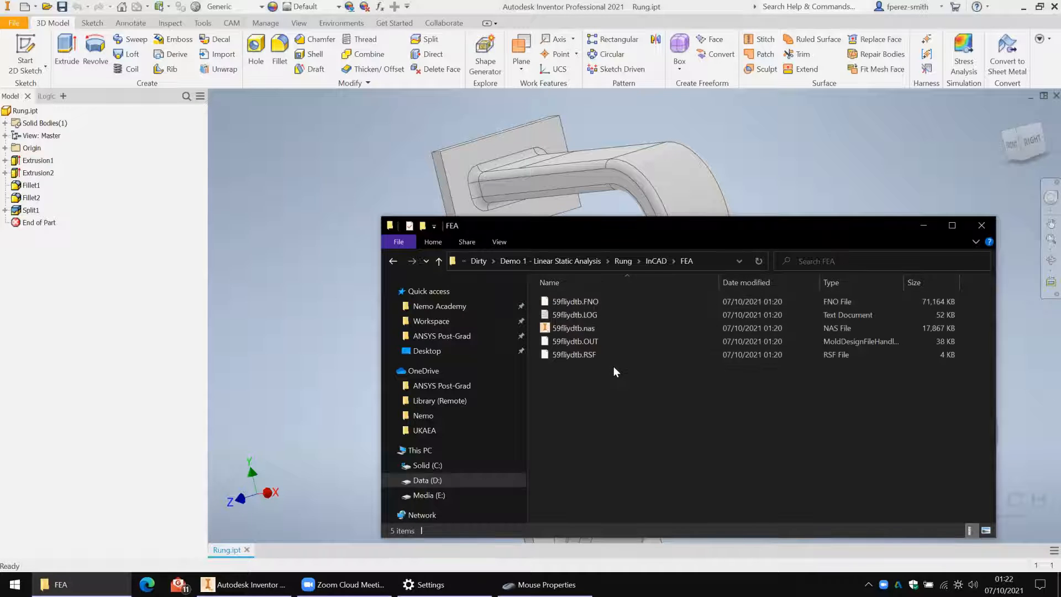
# Review the FNO, LOG, nas, OUT and RSF files generated by the analysis
pyautogui.click(581, 300)
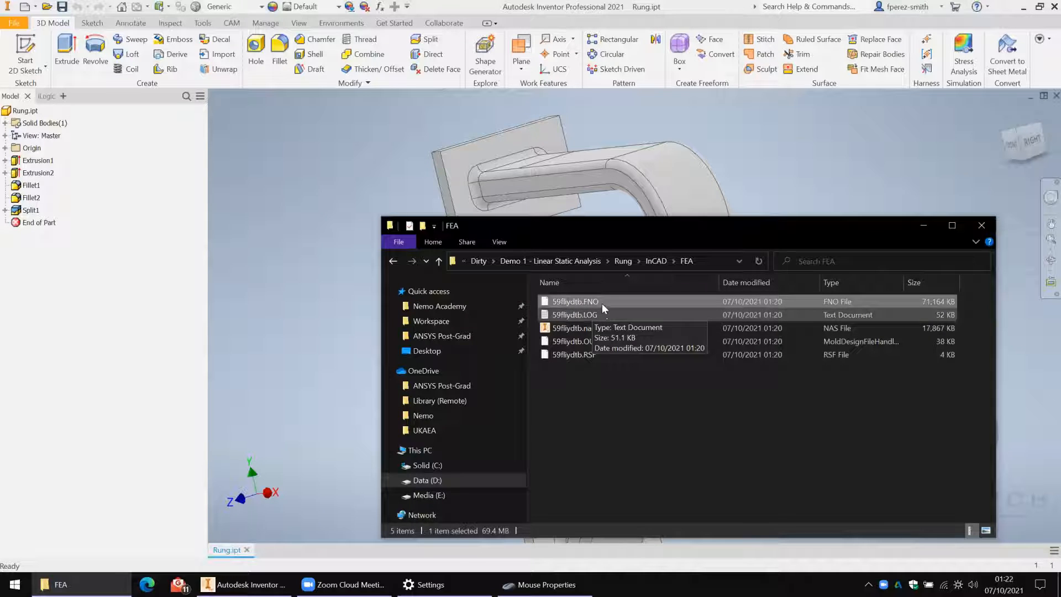
pyautogui.click(598, 316)
pyautogui.click(600, 337)
pyautogui.click(597, 356)
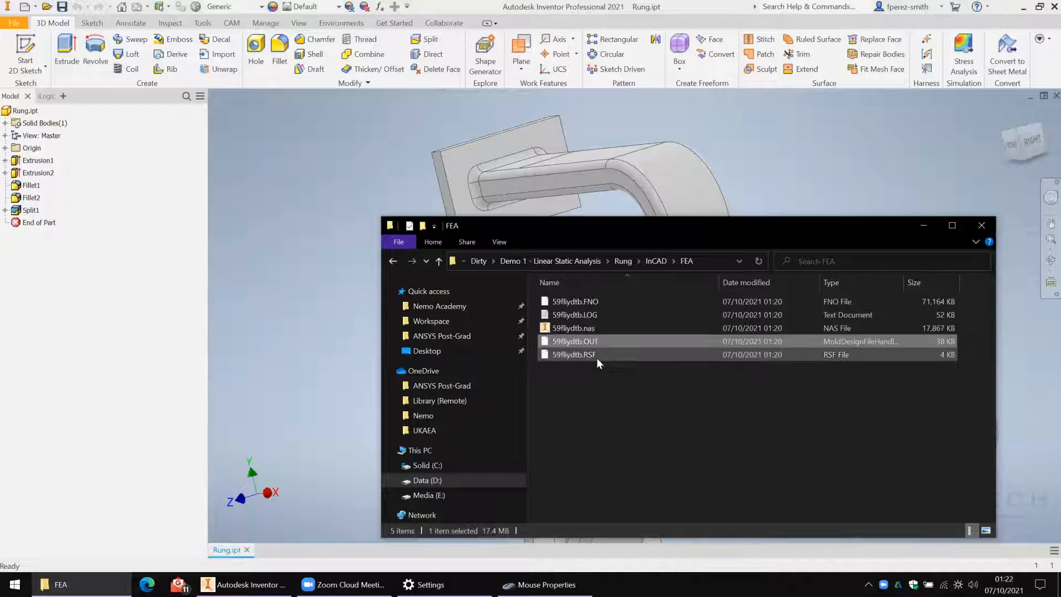
pyautogui.click(588, 300)
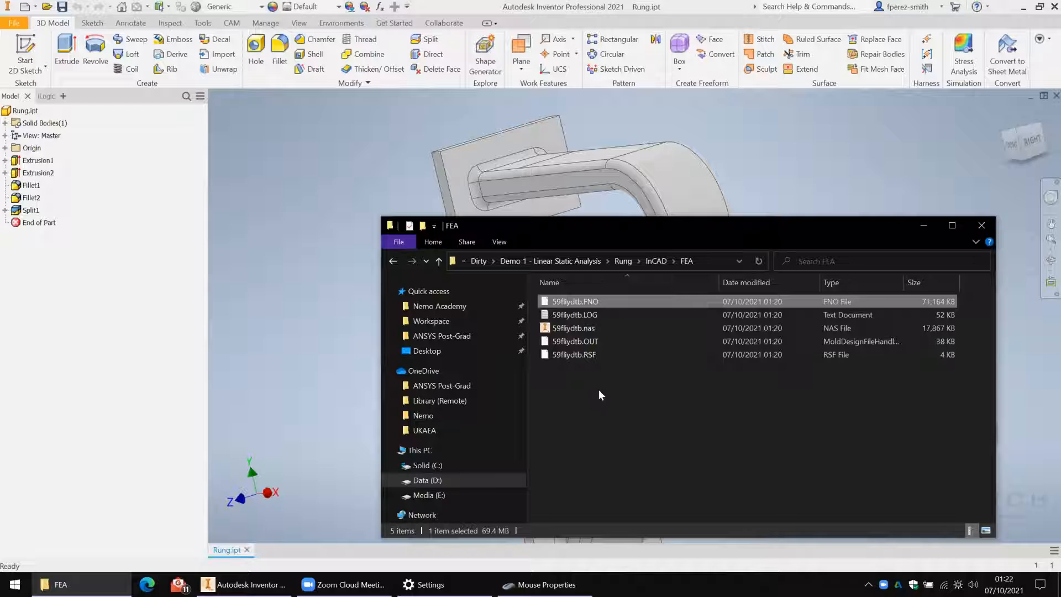
# Switch back to Inventor, enter the Nastran environment and browse the folders for the FNO results file
pyautogui.click(779, 144)
pyautogui.click(341, 22)
pyautogui.click(220, 53)
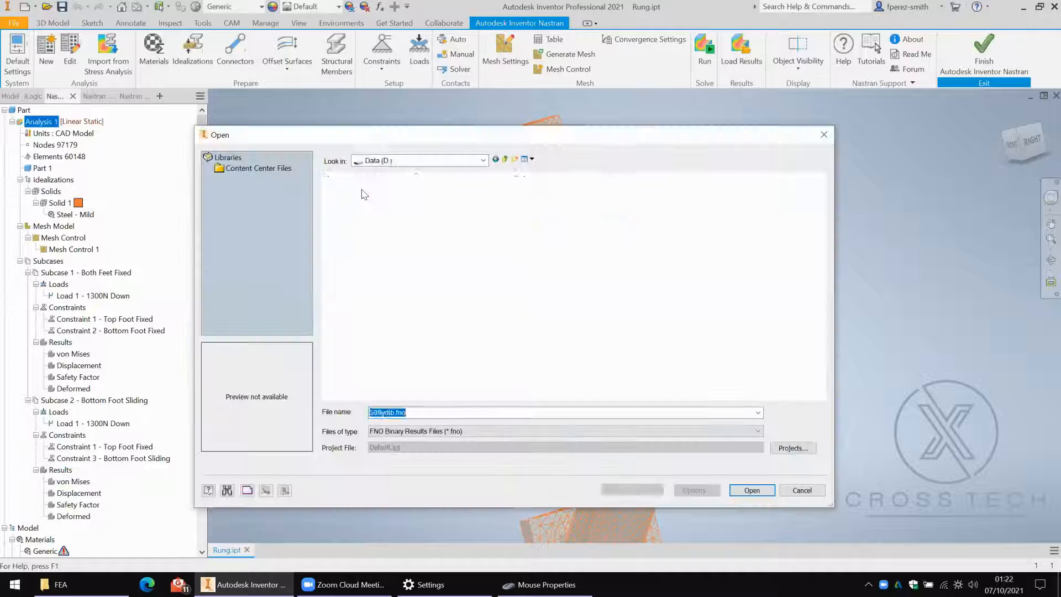
pyautogui.doubleClick(372, 191)
pyautogui.doubleClick(379, 194)
pyautogui.click(383, 196)
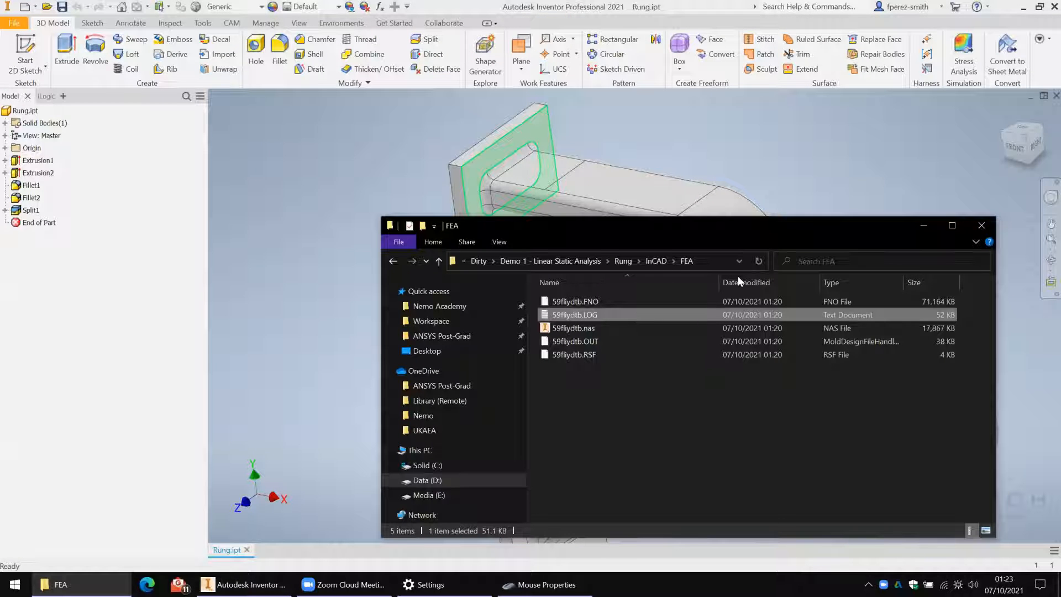
# Rename the FNO results file in the FEA folder as FEA Results 1
pyautogui.click(635, 393)
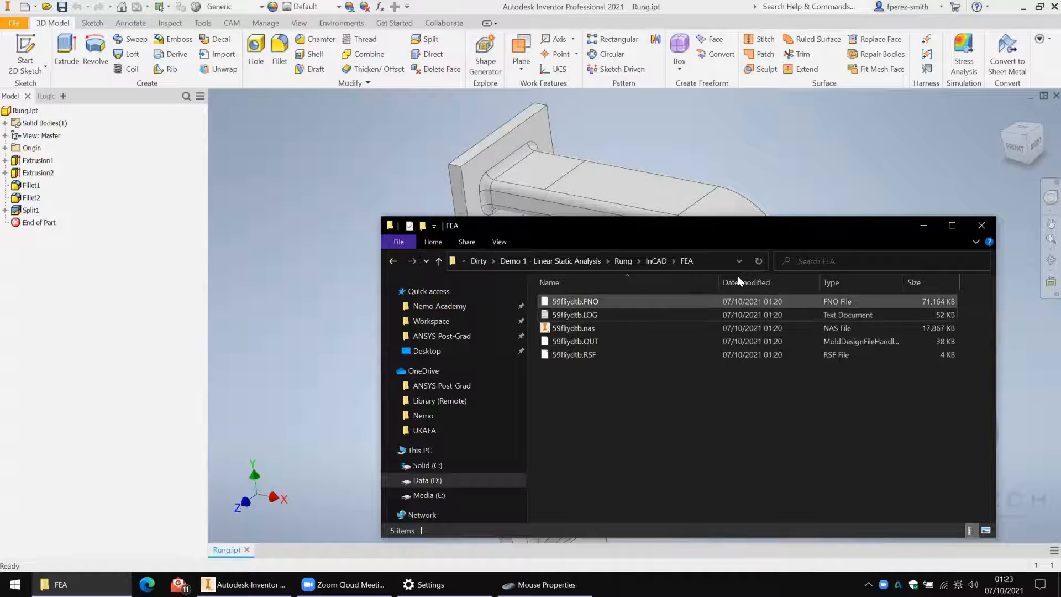
pyautogui.click(575, 302)
pyautogui.press('F2')
pyautogui.write('FEA Results 1.FNO')
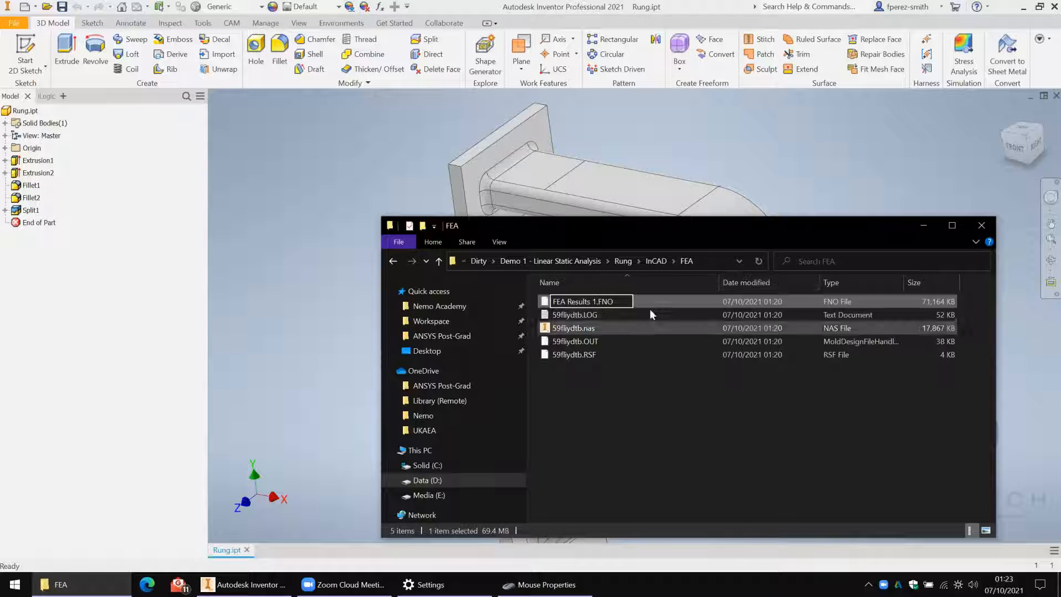
pyautogui.press('Return')
# Copy the base name FEA Results 1 from the FNO file and apply it to the RSF file
pyautogui.press('F2')
pyautogui.hotkey('ctrl', 'c')
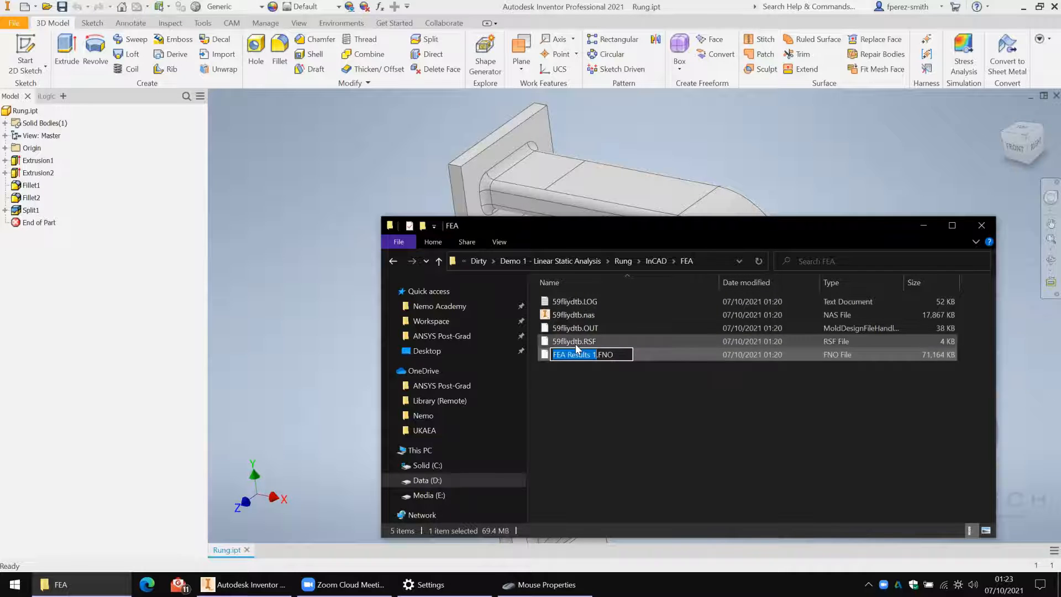
pyautogui.click(576, 344)
pyautogui.press('F2')
pyautogui.hotkey('ctrl', 'v')
pyautogui.press('Return')
# Rename the remaining OUT, nas and LOG files as FEA Results 1, keeping their extensions
pyautogui.click(573, 327)
pyautogui.press('F2')
pyautogui.hotkey('ctrl', 'v')
pyautogui.click(575, 315)
pyautogui.press('F2')
pyautogui.hotkey('ctrl', 'v')
pyautogui.click(575, 302)
pyautogui.press('F2')
pyautogui.hotkey('ctrl', 'v')
pyautogui.press('Return')
pyautogui.click(694, 388)
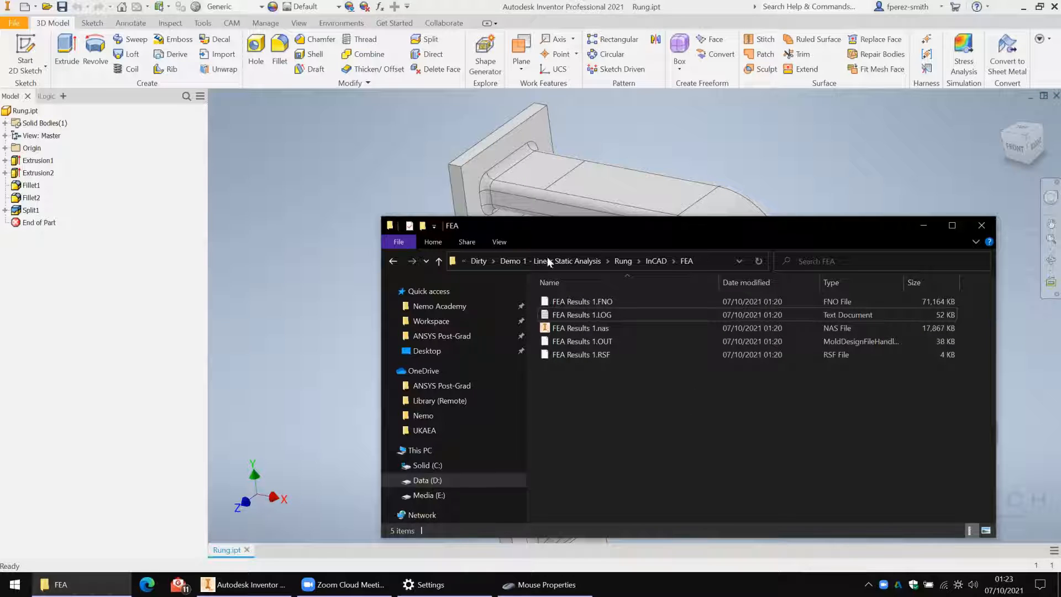
# Go back up from the FEA folder to the Demo 1 - Linear Static Analysis folder
pyautogui.moveTo(684, 414); pyautogui.dragTo(531, 282)
pyautogui.click(678, 391)
pyautogui.hotkey('alt', 'Left')
pyautogui.hotkey('alt', 'Left')
pyautogui.hotkey('alt', 'Left')
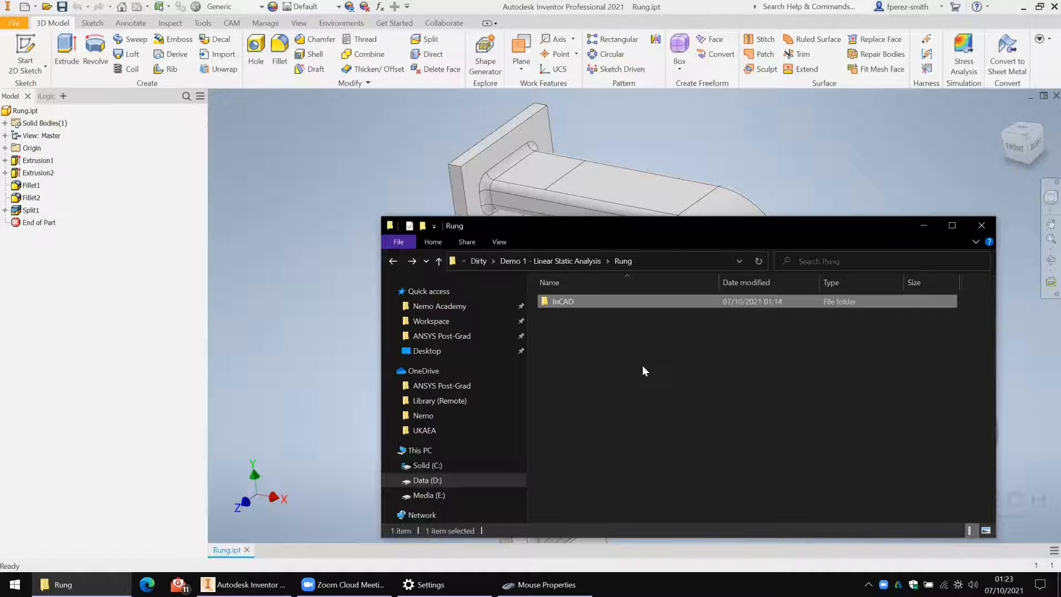
# Switch to Inventor and close Rung.ipt, saving its changes
pyautogui.click(1042, 95)
pyautogui.click(1056, 95)
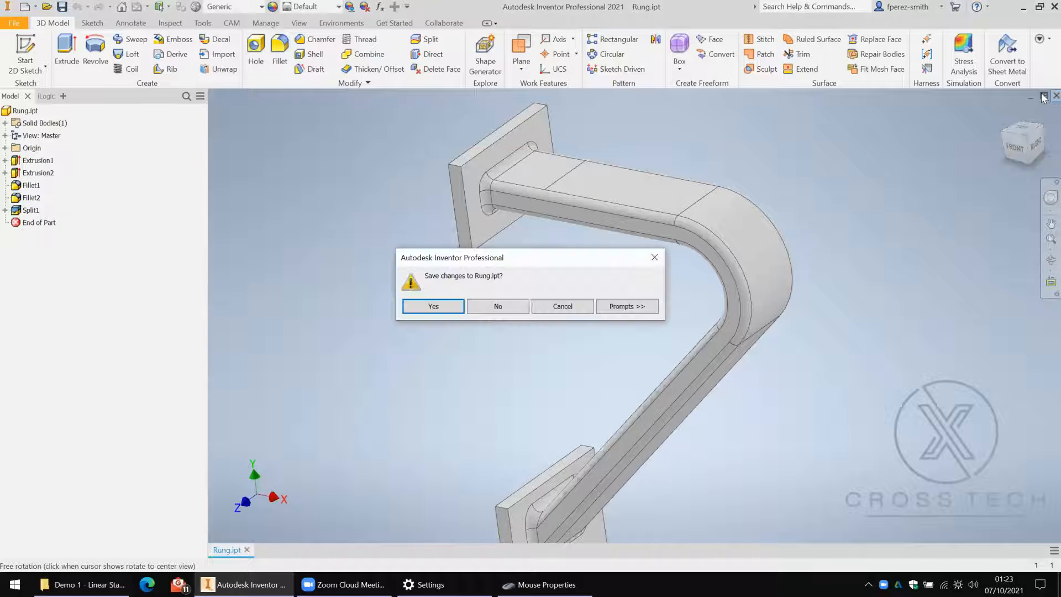
pyautogui.click(430, 306)
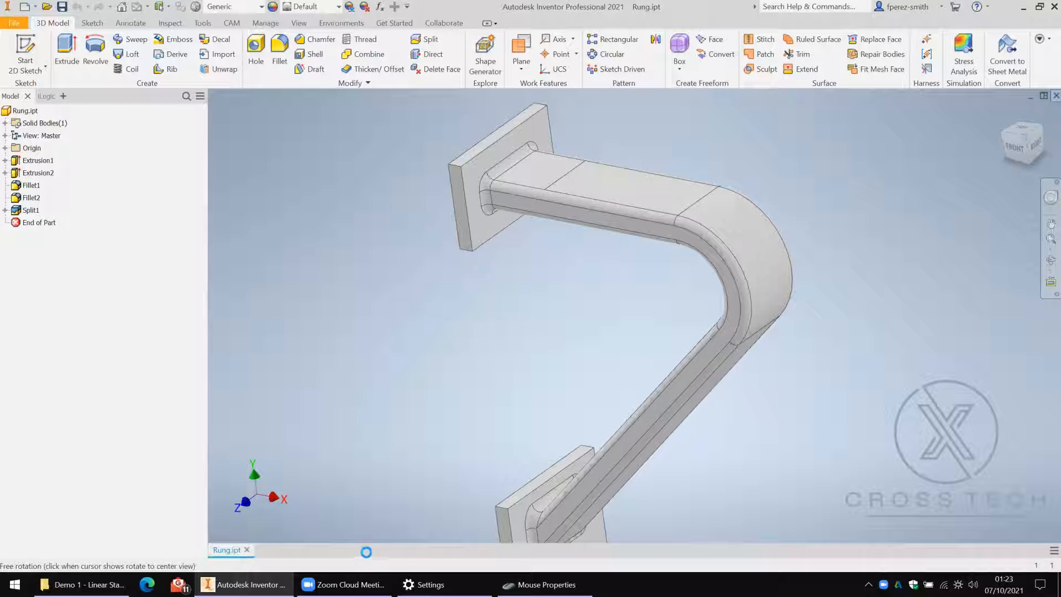
pyautogui.click(362, 580)
pyautogui.click(362, 581)
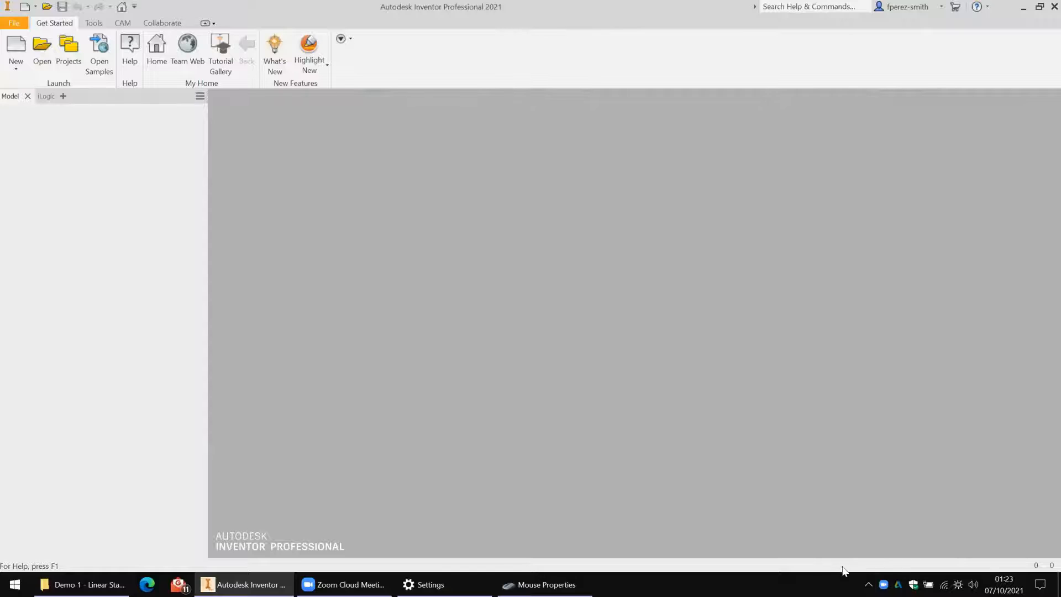
pyautogui.click(883, 584)
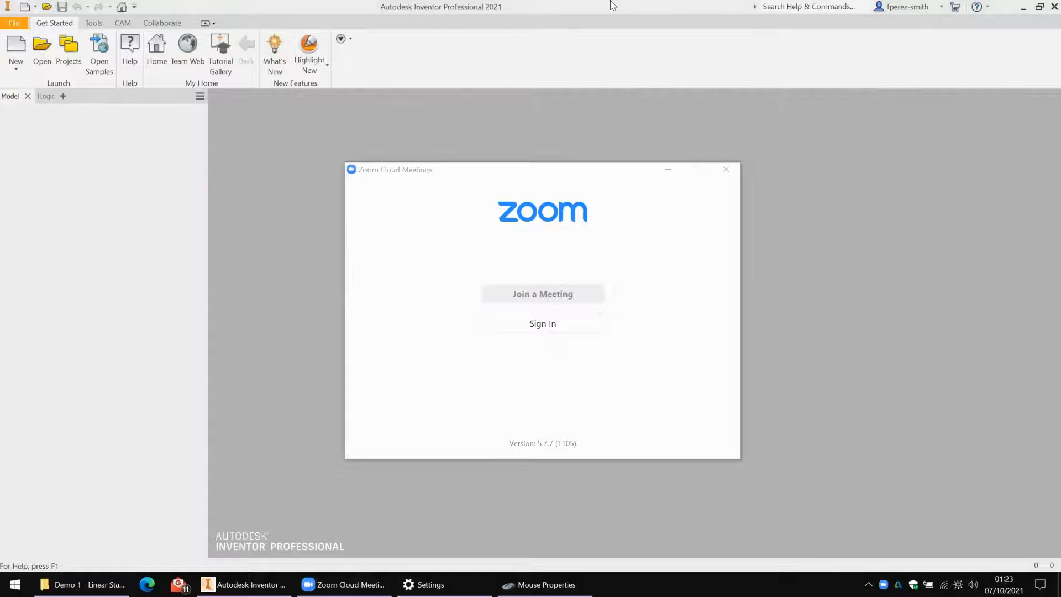
pyautogui.click(668, 169)
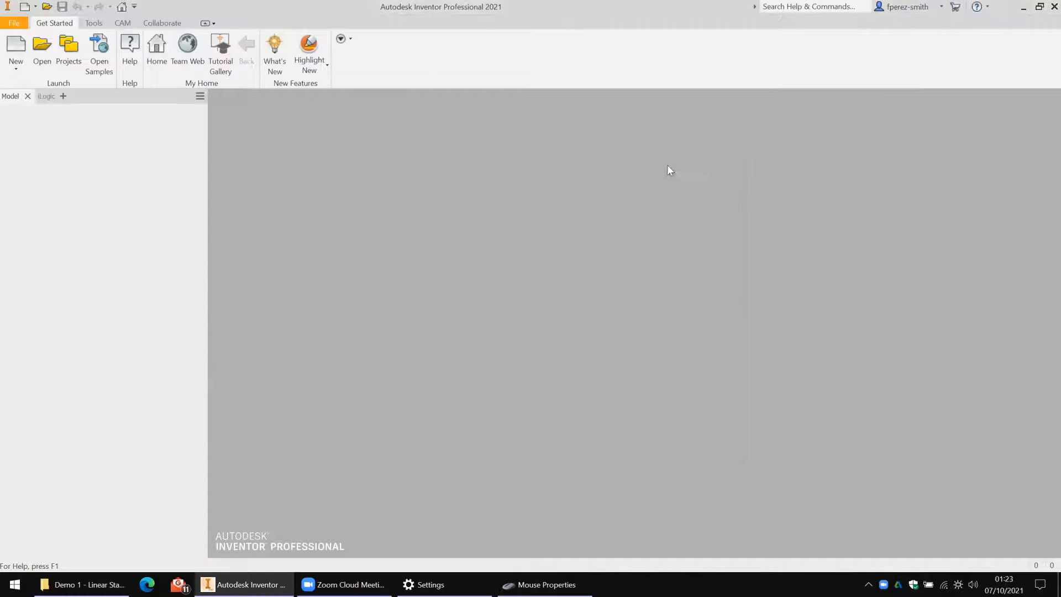
pyautogui.click(343, 584)
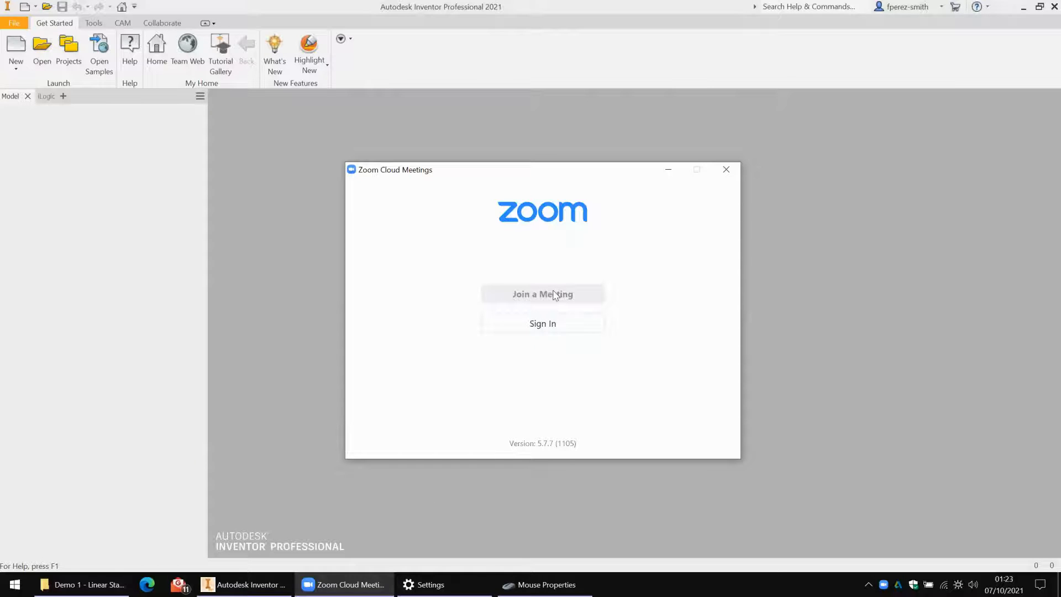
# Return to Inventor and reopen the most recent Rung.ipt from the recent documents
pyautogui.click(344, 584)
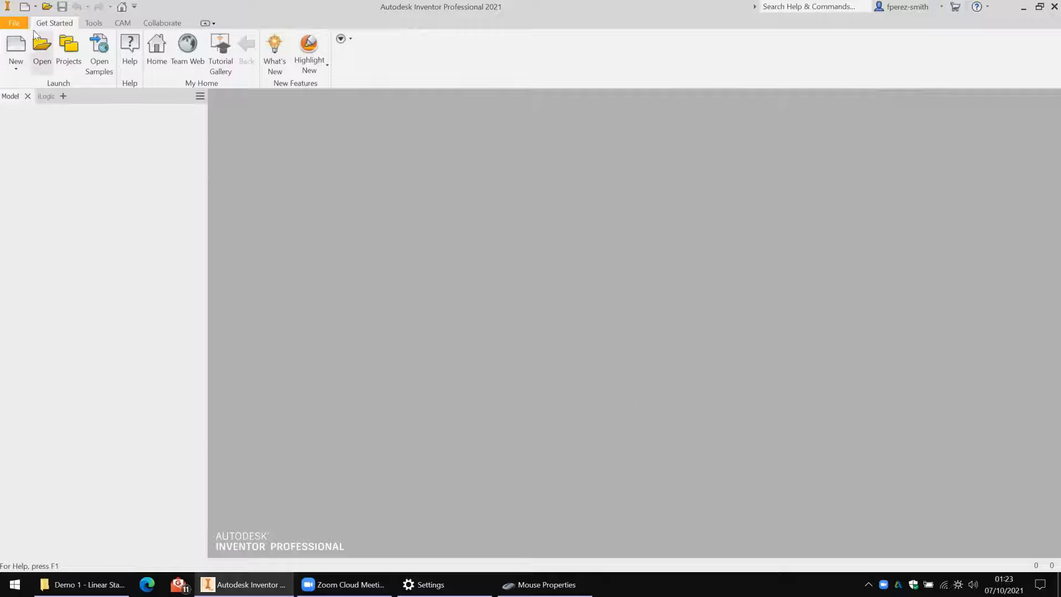
pyautogui.click(15, 23)
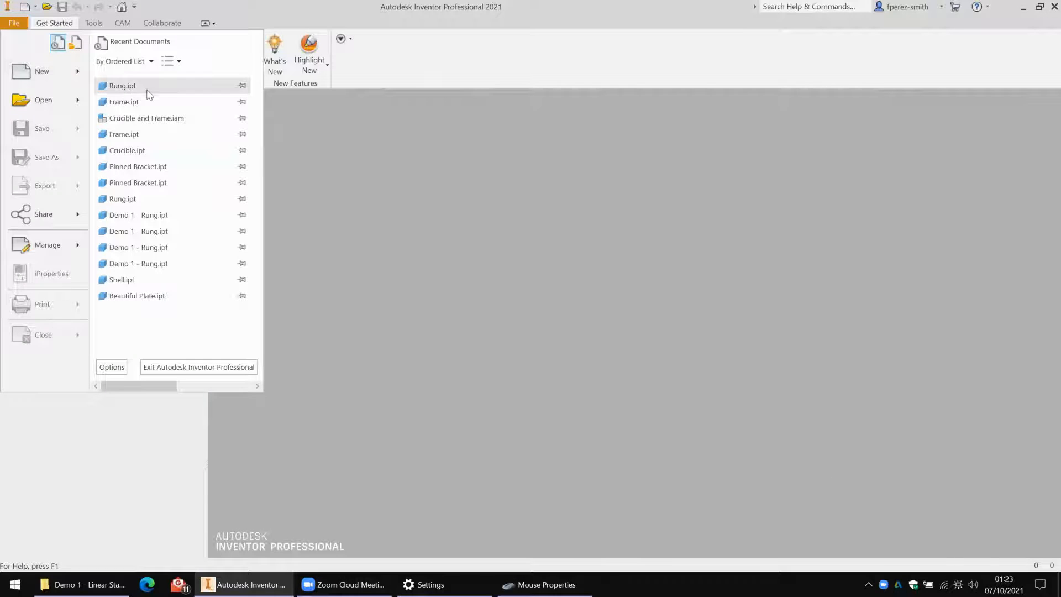
pyautogui.click(153, 89)
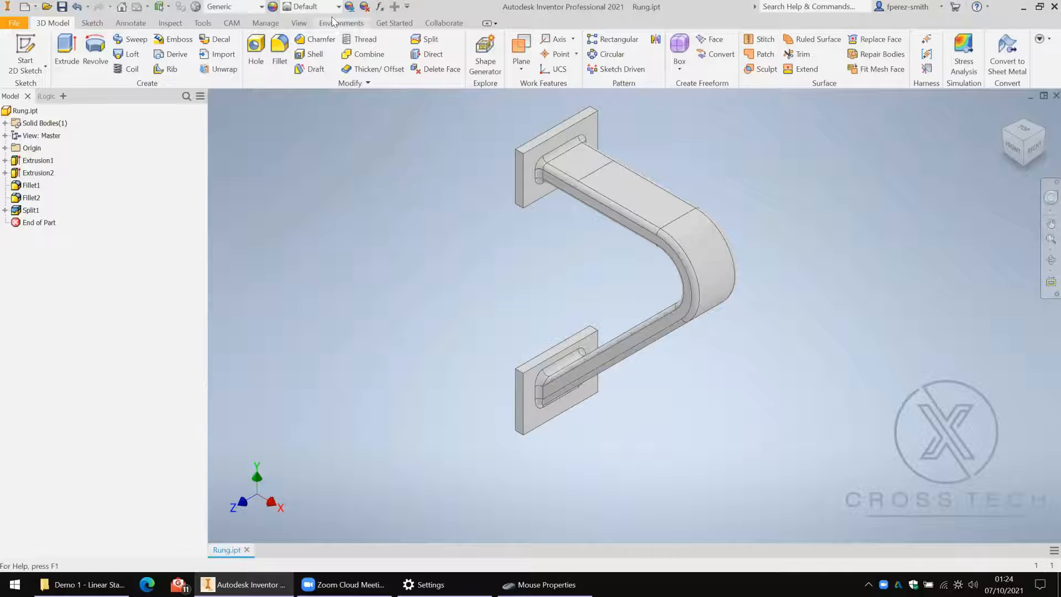
# Enter the Autodesk Inventor Nastran environment and load the saved results file FEA Results 1.FNO
pyautogui.click(341, 23)
pyautogui.click(250, 57)
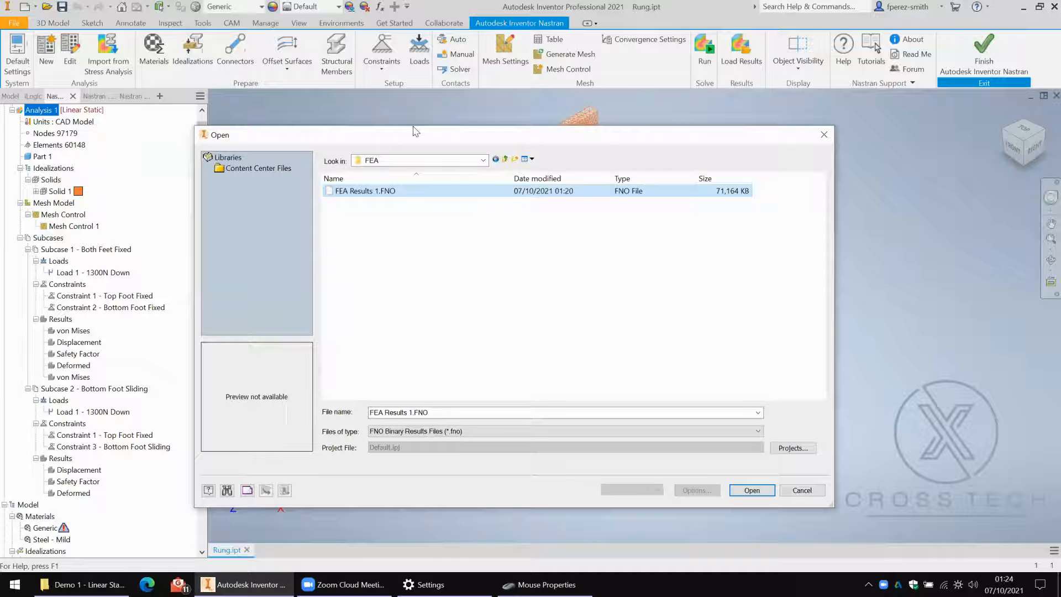
pyautogui.press('Return')
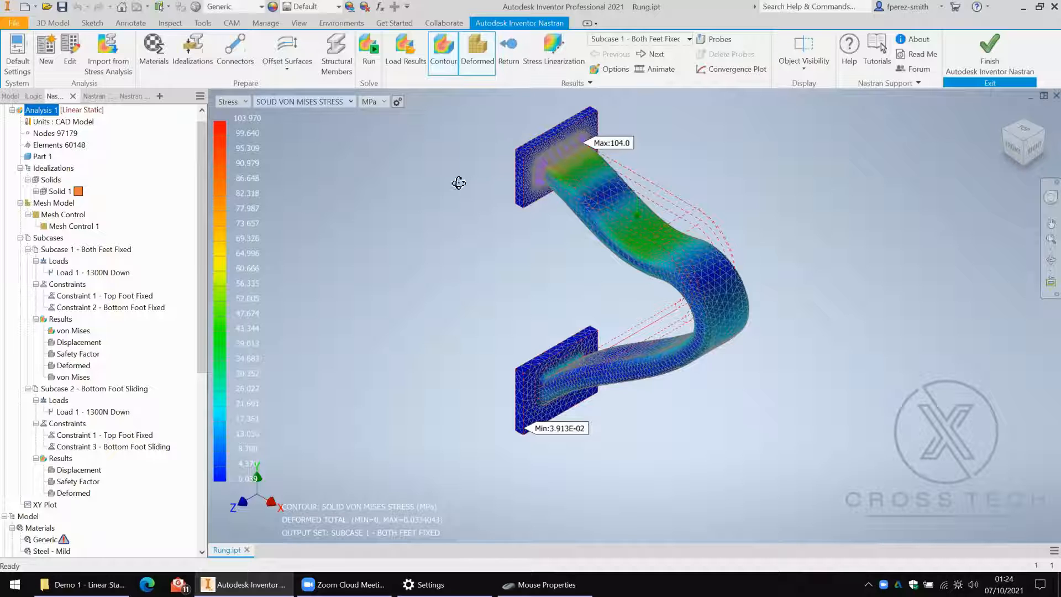
pyautogui.click(234, 102)
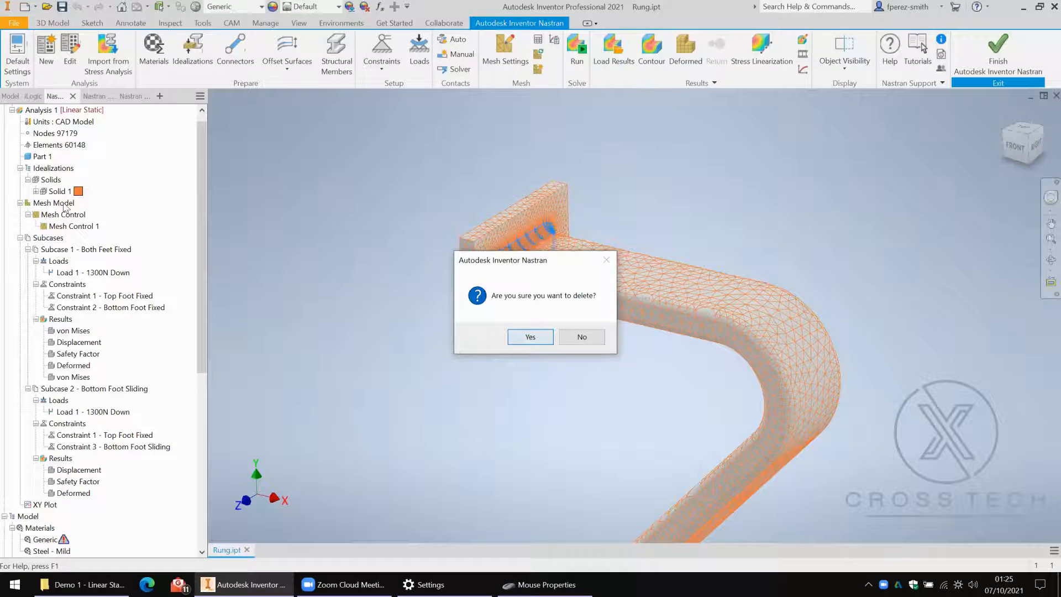
# Delete Mesh Control 1 and set the local refinement factor to 1.1 in the convergence settings
pyautogui.press('Return')
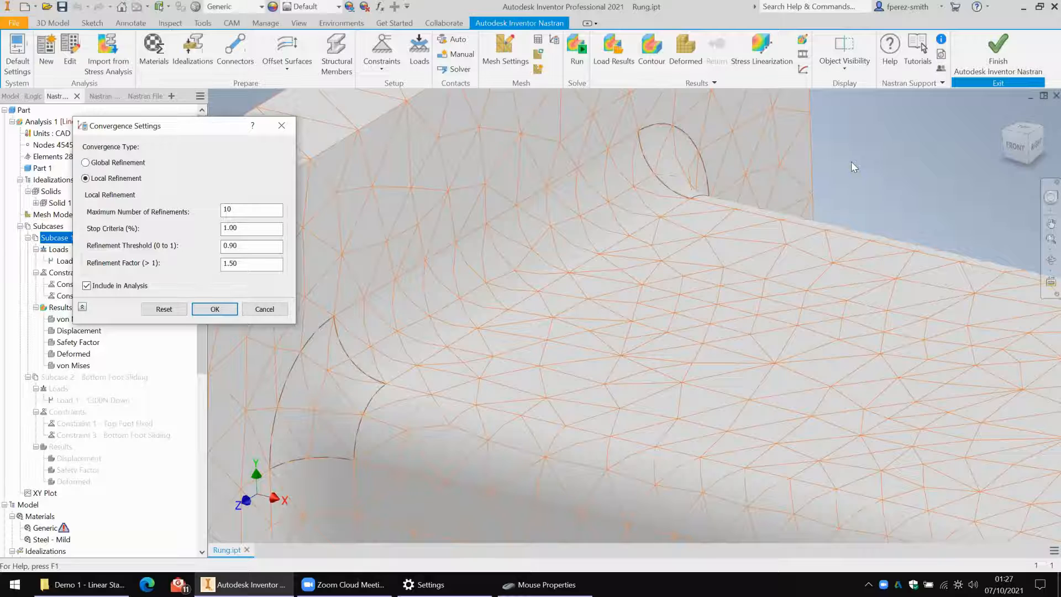
pyautogui.write('1.1')
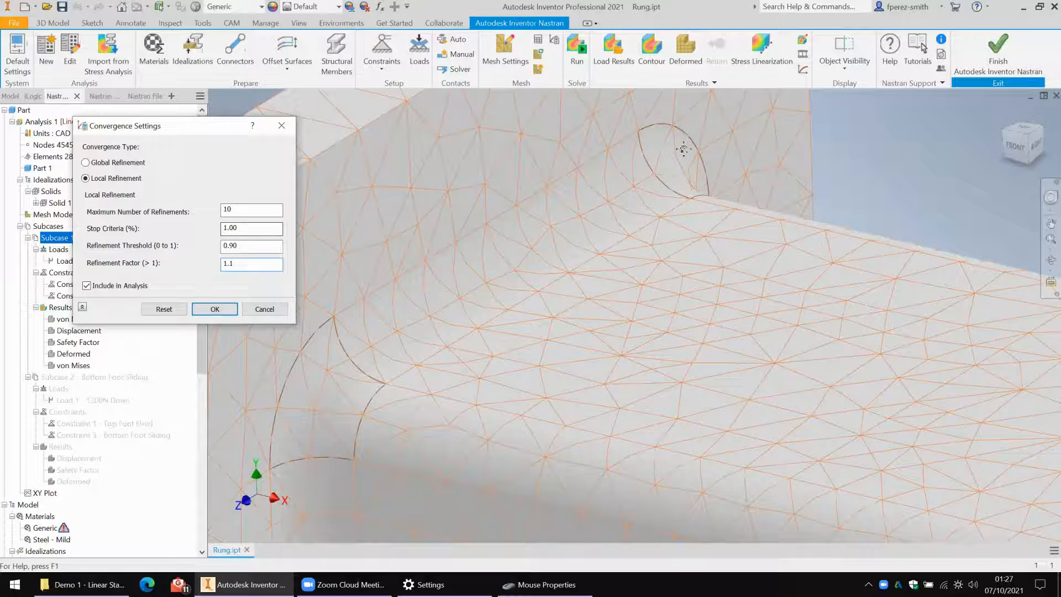
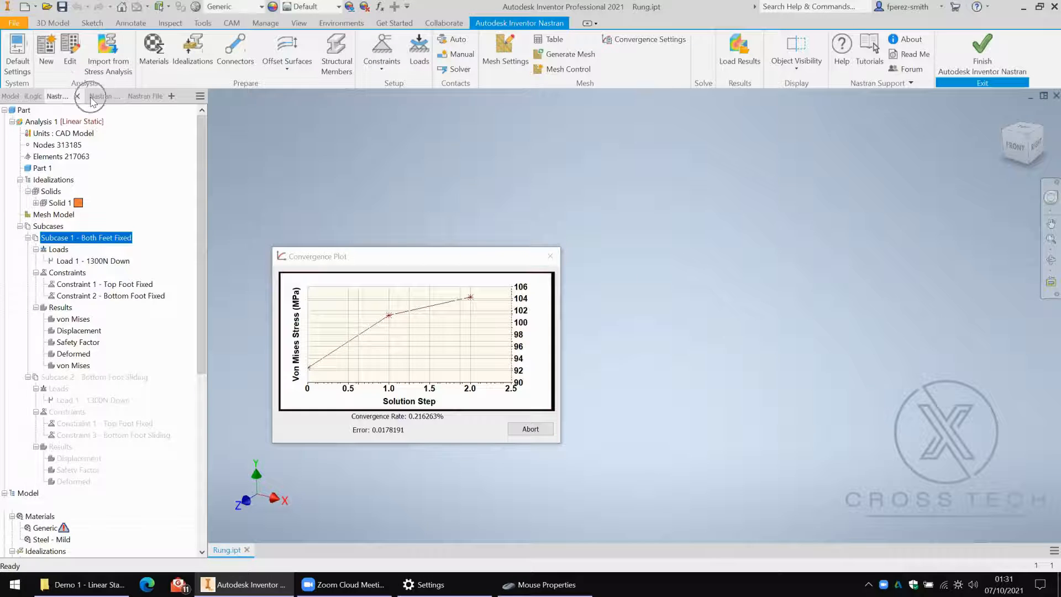
pyautogui.click(94, 96)
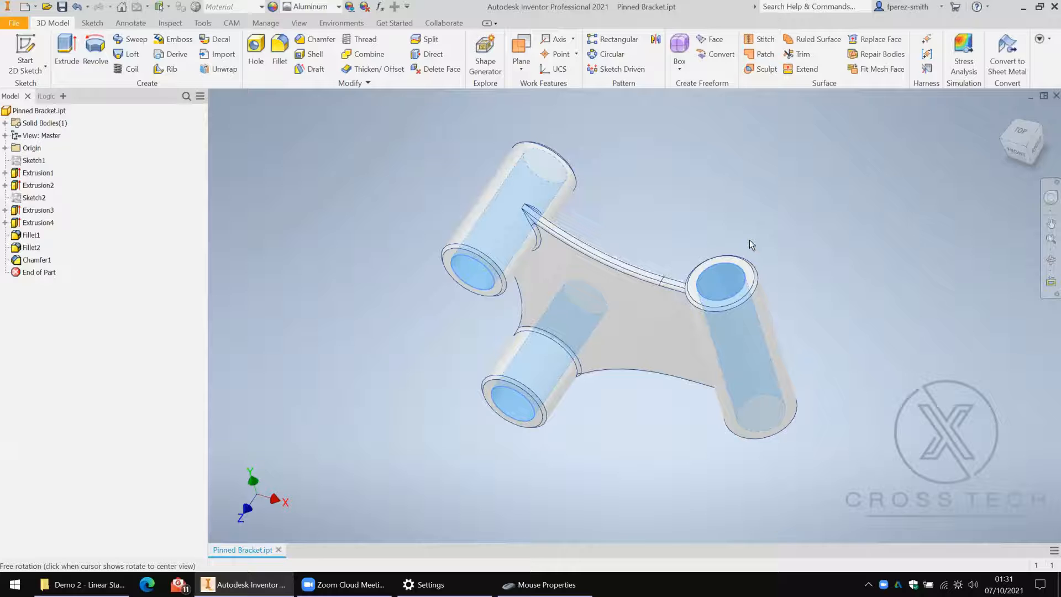
# Inspect the pinned bracket's bores and start the Autodesk Inventor Nastran environment for Pinned Bracket.ipt
pyautogui.keyDown('shift'); pyautogui.moveTo(749, 245); pyautogui.dragTo(751, 245, button='middle'); pyautogui.keyUp('shift')
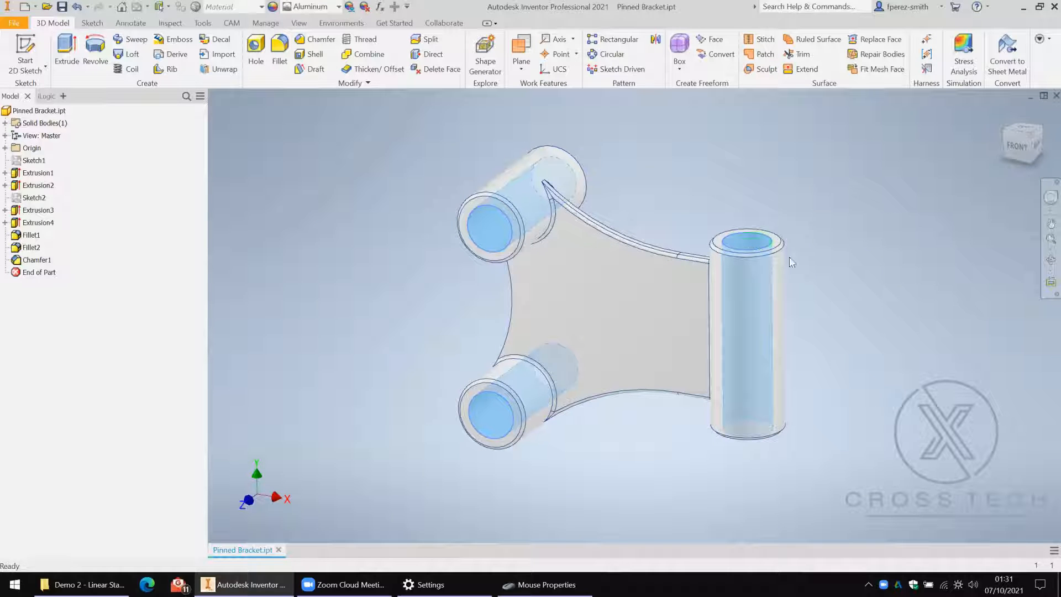
pyautogui.click(832, 271)
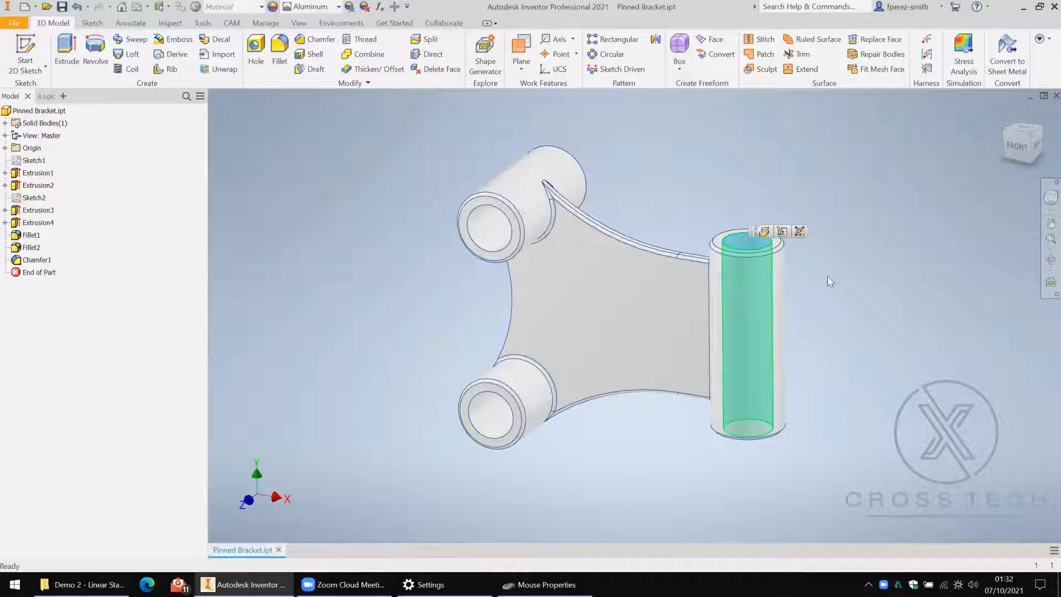
pyautogui.keyDown('shift'); pyautogui.moveTo(569, 208); pyautogui.dragTo(627, 202, button='middle'); pyautogui.keyUp('shift')
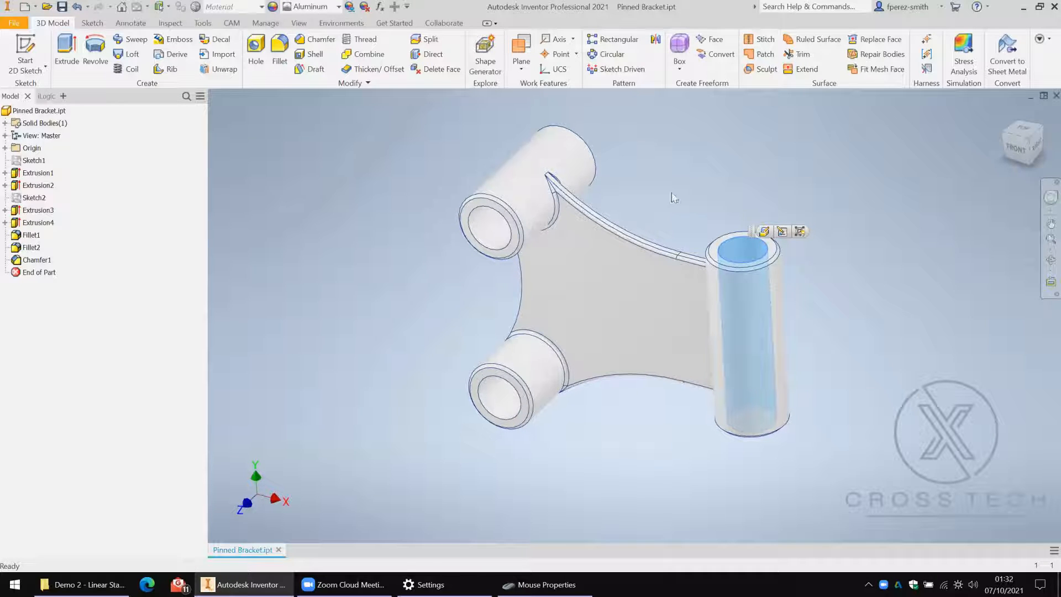
pyautogui.keyDown('shift'); pyautogui.moveTo(671, 193); pyautogui.dragTo(648, 168, button='middle'); pyautogui.keyUp('shift')
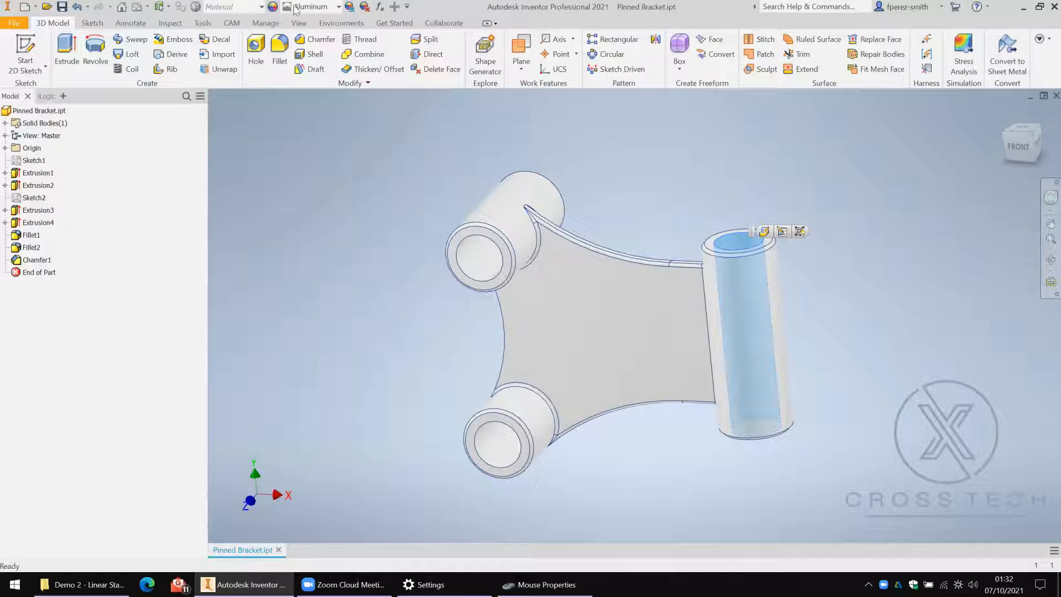
pyautogui.moveTo(350, 28)
pyautogui.mouseDown(button='middle')
pyautogui.moveTo(341, 27)
pyautogui.moveTo(358, 23)
pyautogui.mouseUp(button='middle')
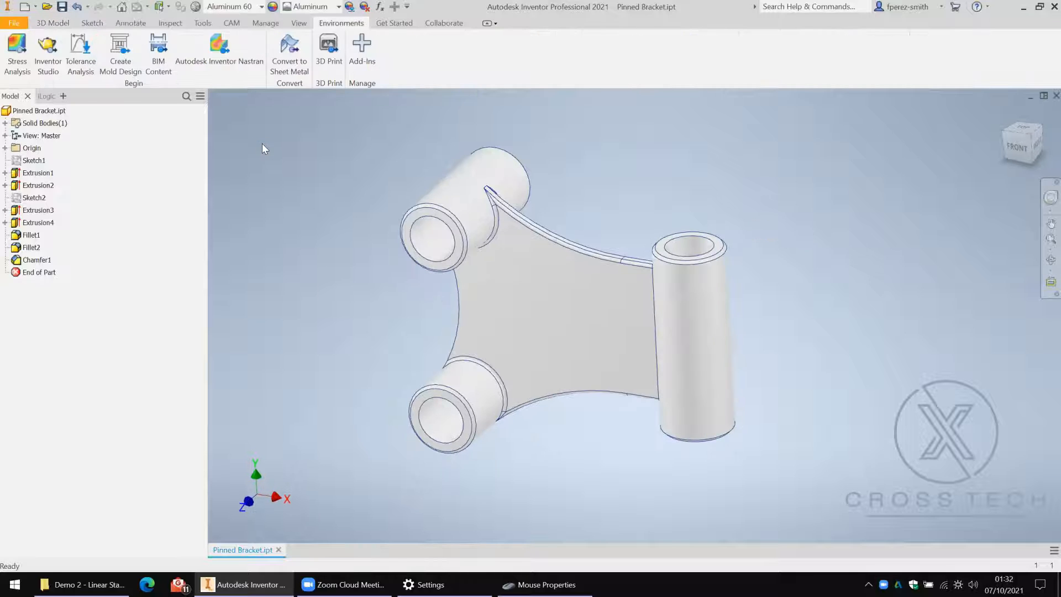
pyautogui.click(219, 53)
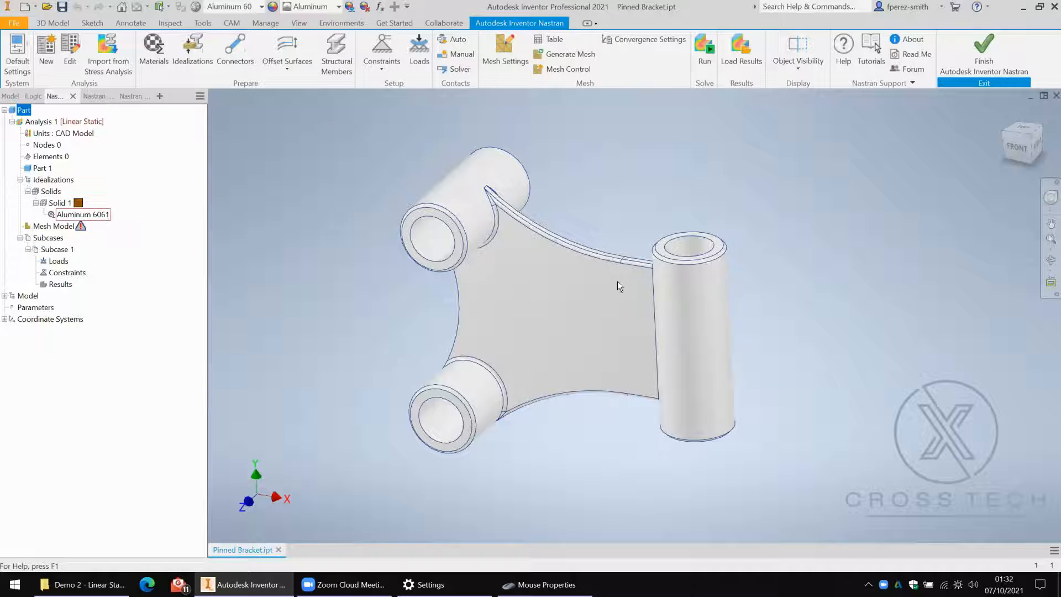
# Add a pin constraint to the upper-left bore face for Subcase 1, fixing the radial and axial directions
pyautogui.moveTo(612, 266); pyautogui.dragTo(604, 263, button='middle')
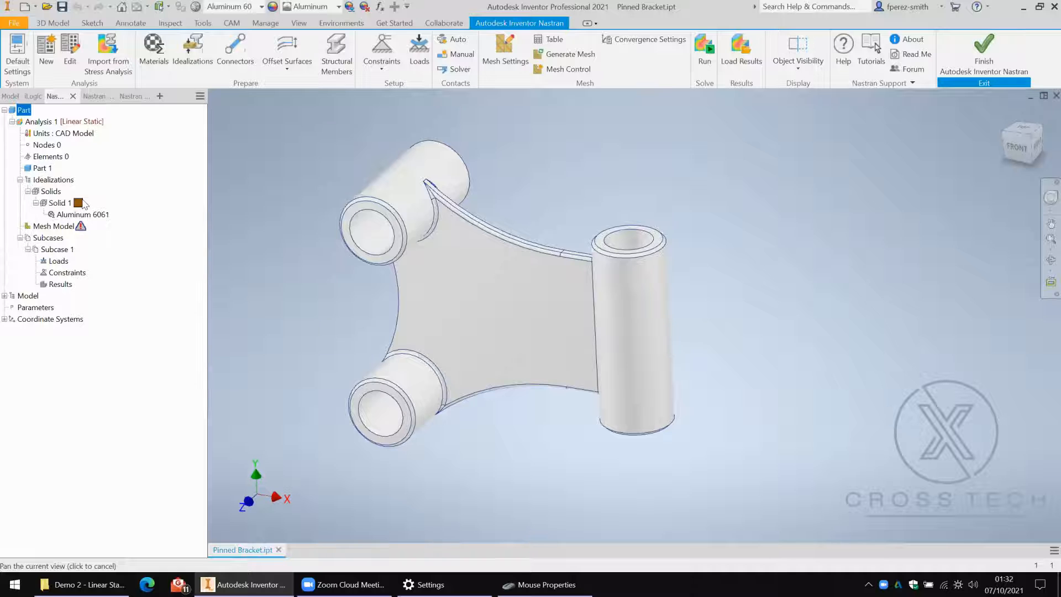
pyautogui.moveTo(350, 199); pyautogui.dragTo(320, 219, button='middle')
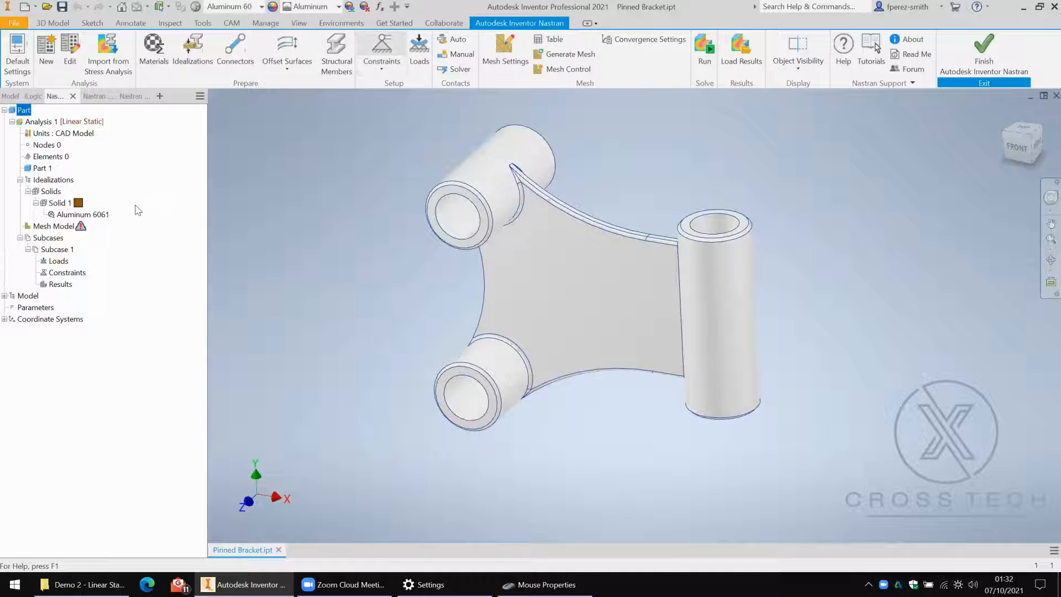
pyautogui.click(137, 190)
pyautogui.click(140, 208)
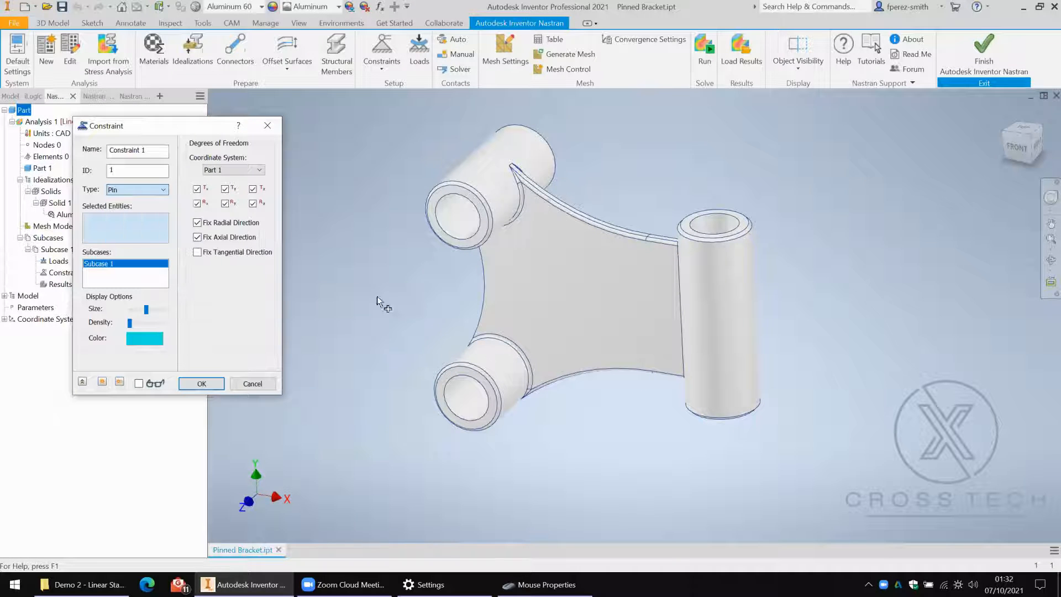
pyautogui.click(452, 215)
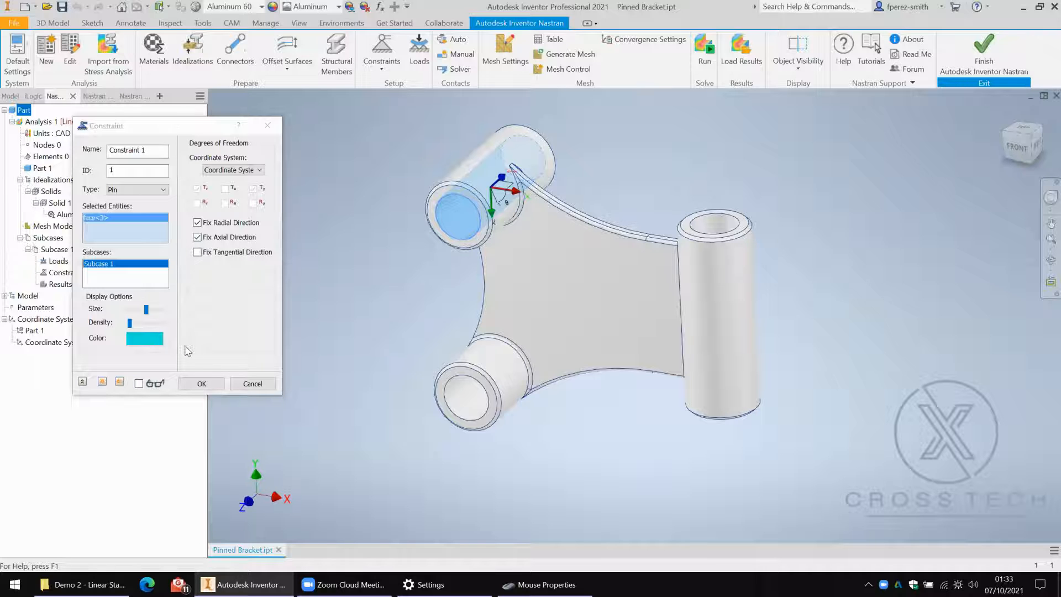
pyautogui.click(102, 382)
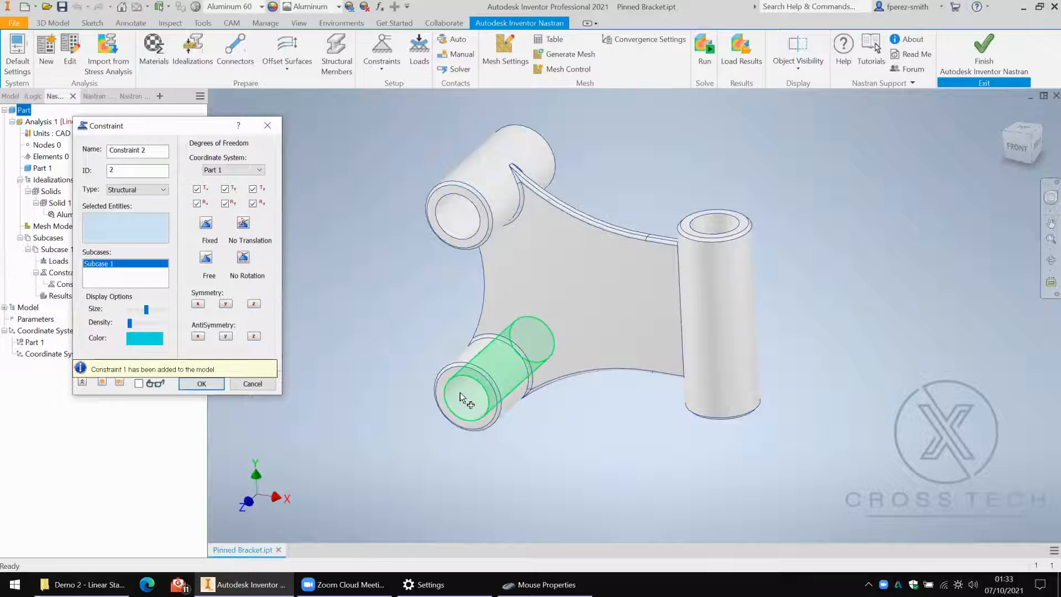
# Add a structural constraint to the lower-left bore face for Subcase 1 and review both constrained bores
pyautogui.click(469, 393)
pyautogui.click(214, 384)
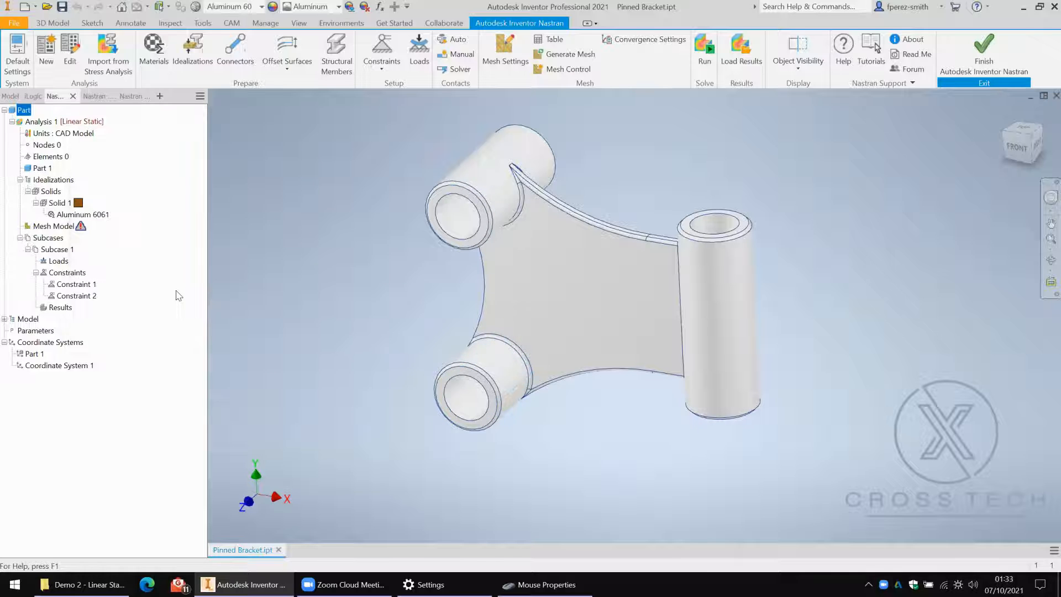
pyautogui.click(75, 284)
pyautogui.keyDown('shift'); pyautogui.click(76, 295); pyautogui.keyUp('shift')
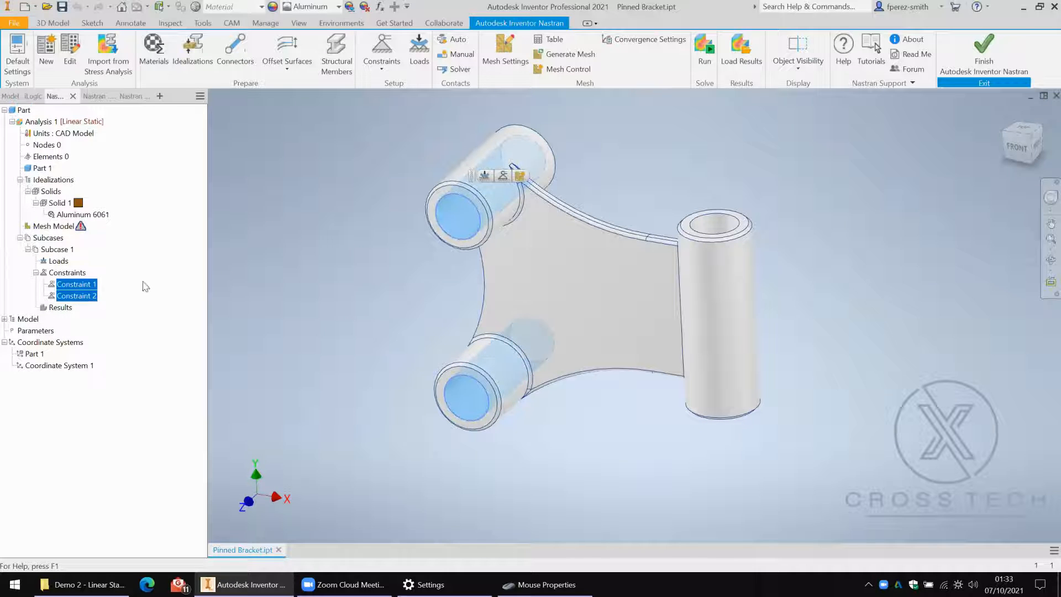
pyautogui.keyDown('shift'); pyautogui.moveTo(414, 301); pyautogui.dragTo(452, 296, button='middle'); pyautogui.keyUp('shift')
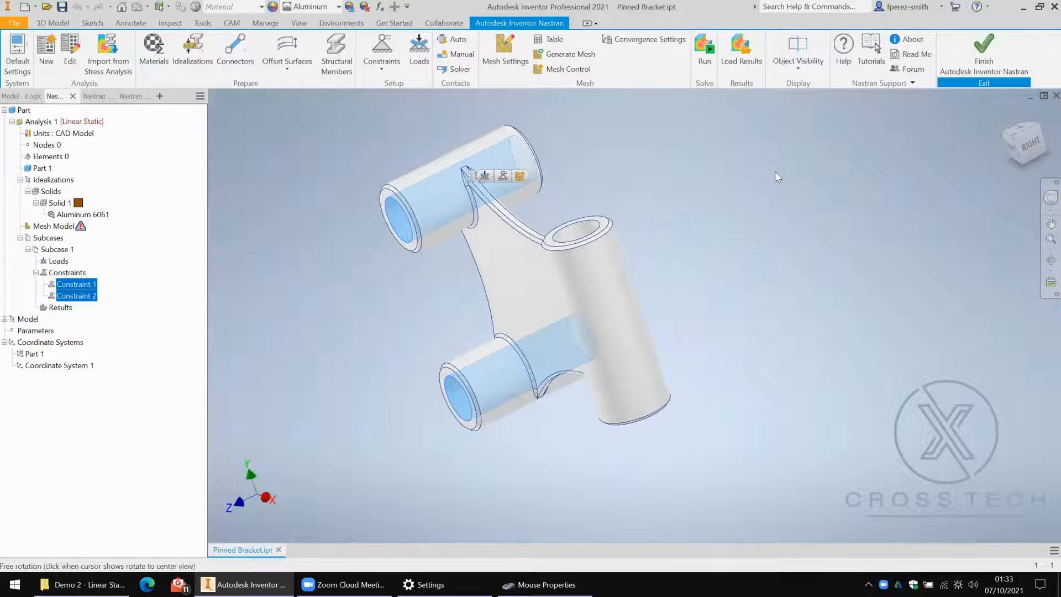
pyautogui.keyDown('shift'); pyautogui.moveTo(732, 191); pyautogui.dragTo(707, 193, button='middle'); pyautogui.keyUp('shift')
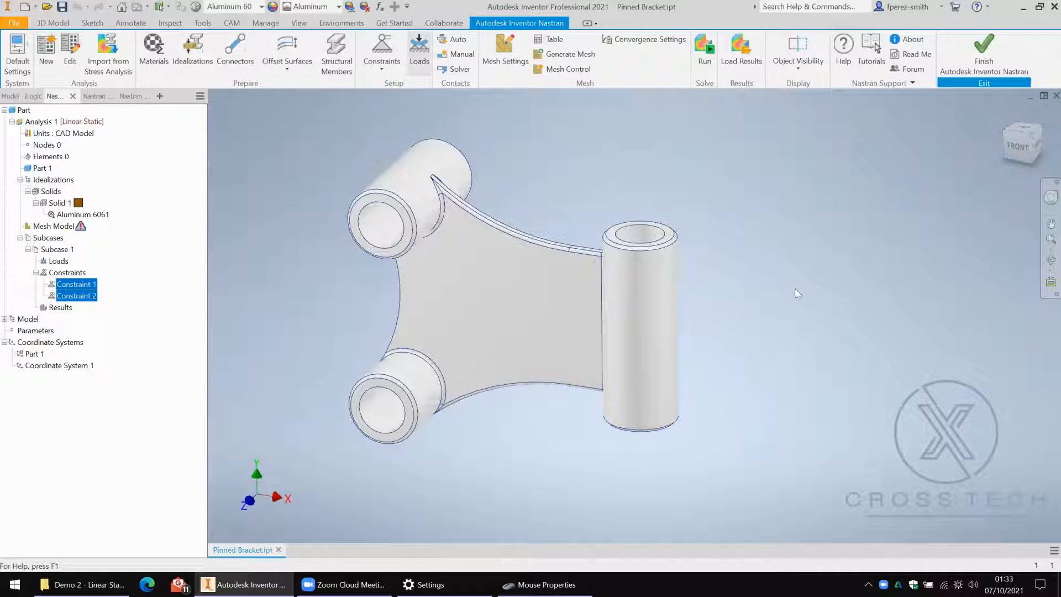
# Start a load for Subcase 1 with the vertical bore face selected and set its type to Gravity
pyautogui.click(633, 234)
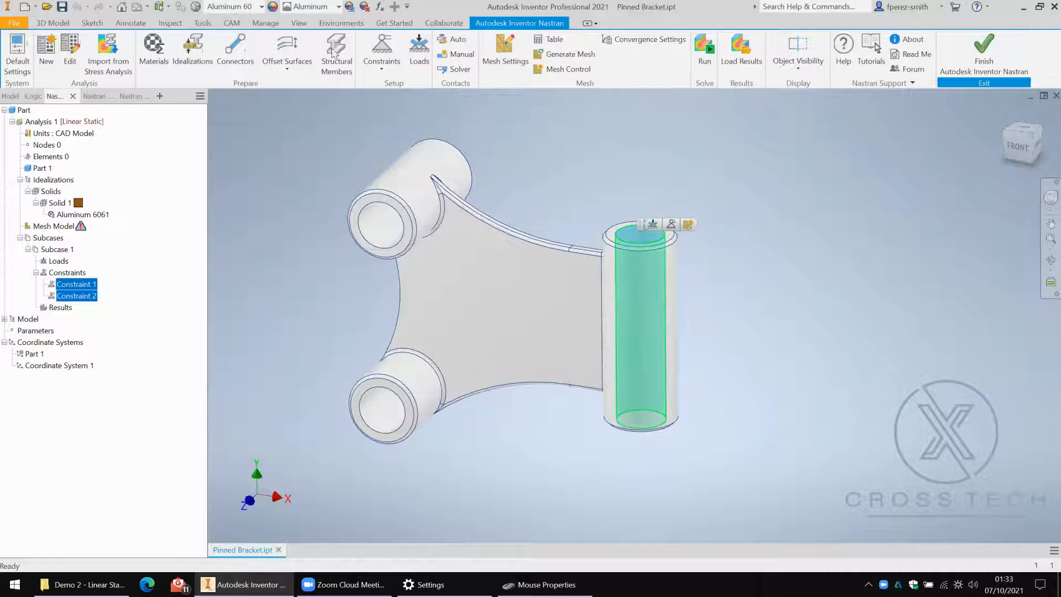
pyautogui.click(418, 54)
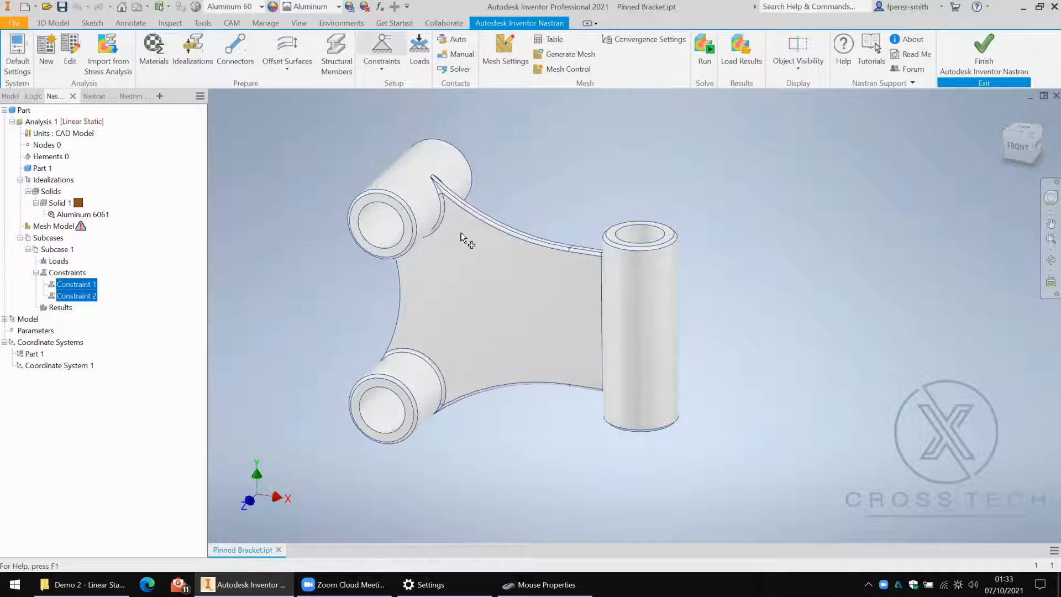
pyautogui.click(370, 206)
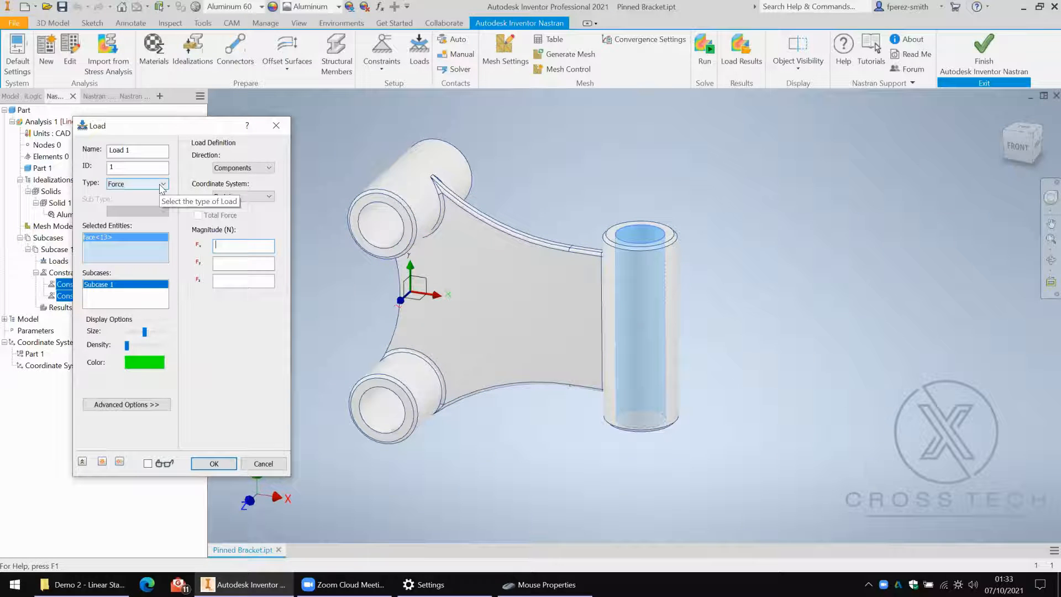
pyautogui.click(163, 184)
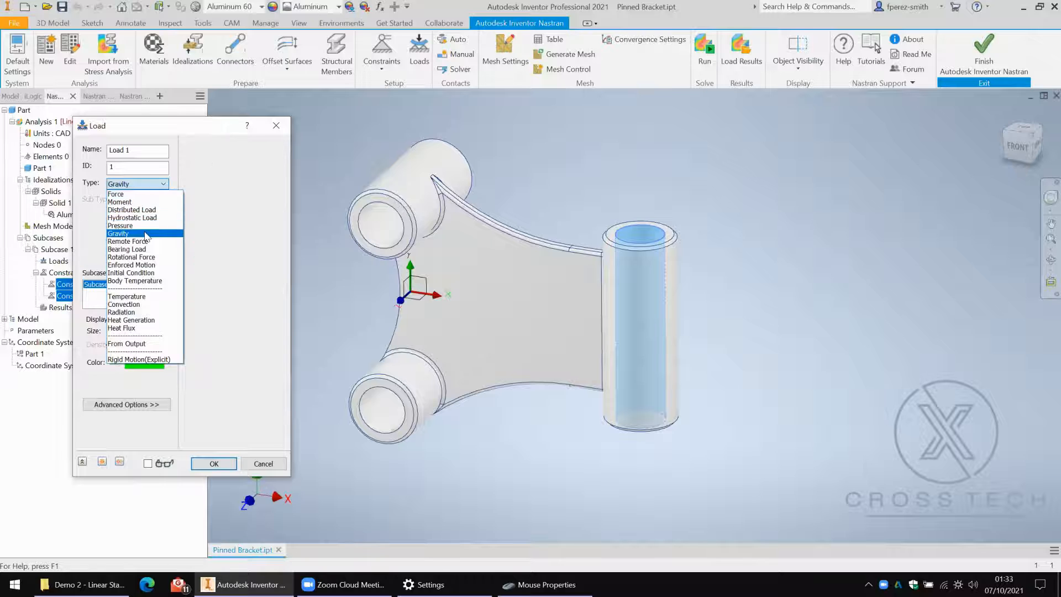
pyautogui.click(132, 229)
pyautogui.moveTo(458, 303); pyautogui.dragTo(556, 307, button='middle')
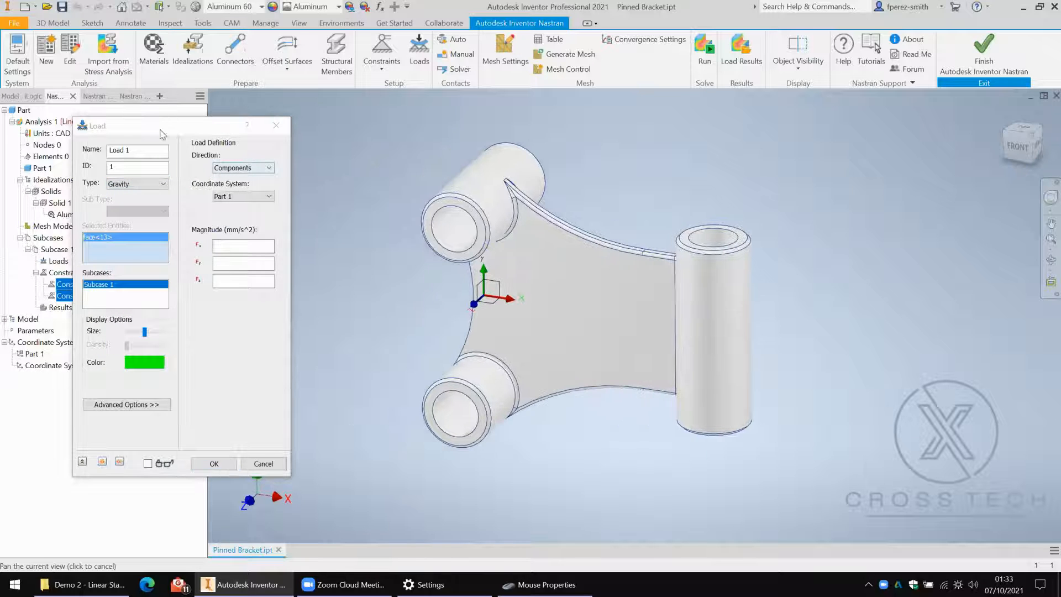
pyautogui.moveTo(240, 120); pyautogui.dragTo(310, 91)
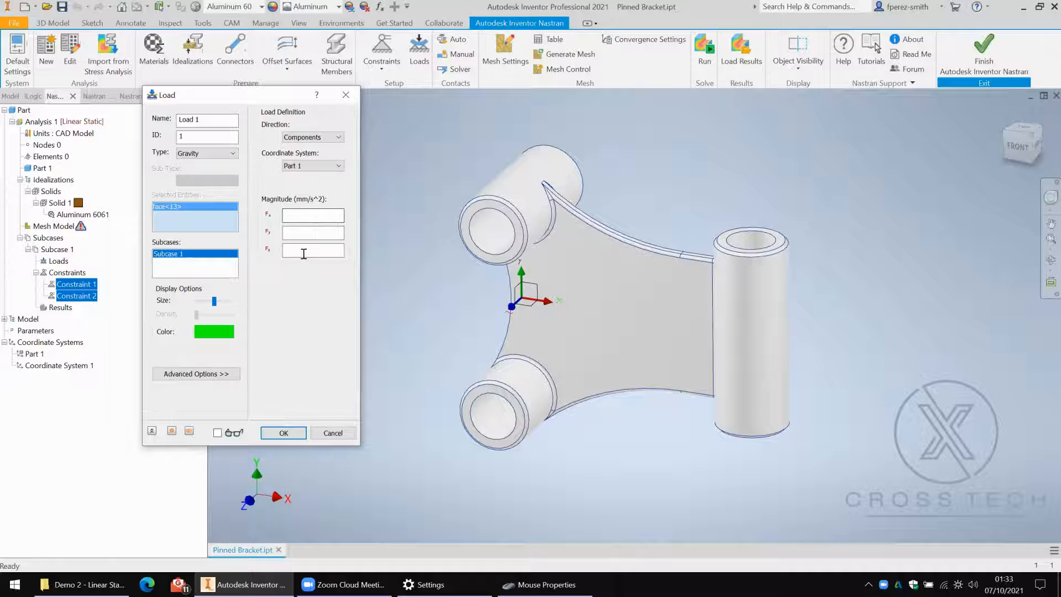
# Try to set the gravity load's direction to Normal To Surface
pyautogui.click(306, 217)
pyautogui.click(310, 137)
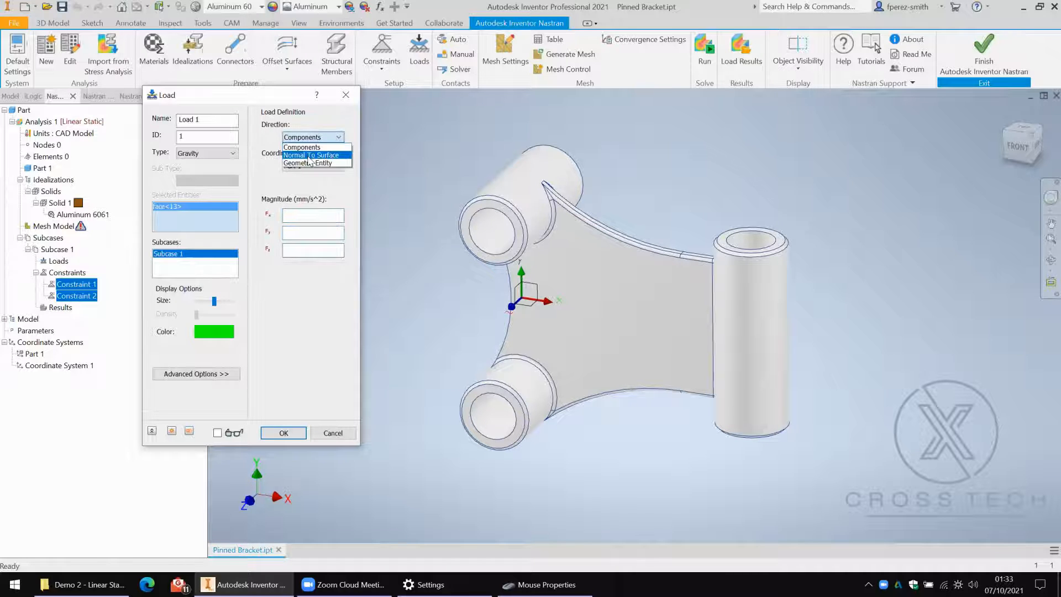
pyautogui.click(311, 155)
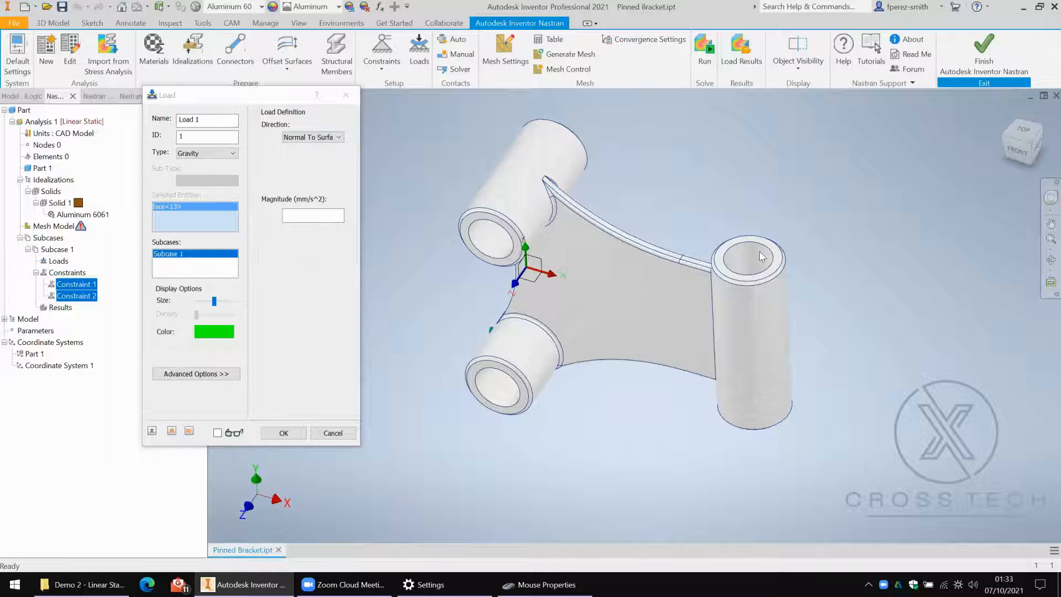
pyautogui.scroll(-3, 770, 250)
pyautogui.click(312, 215)
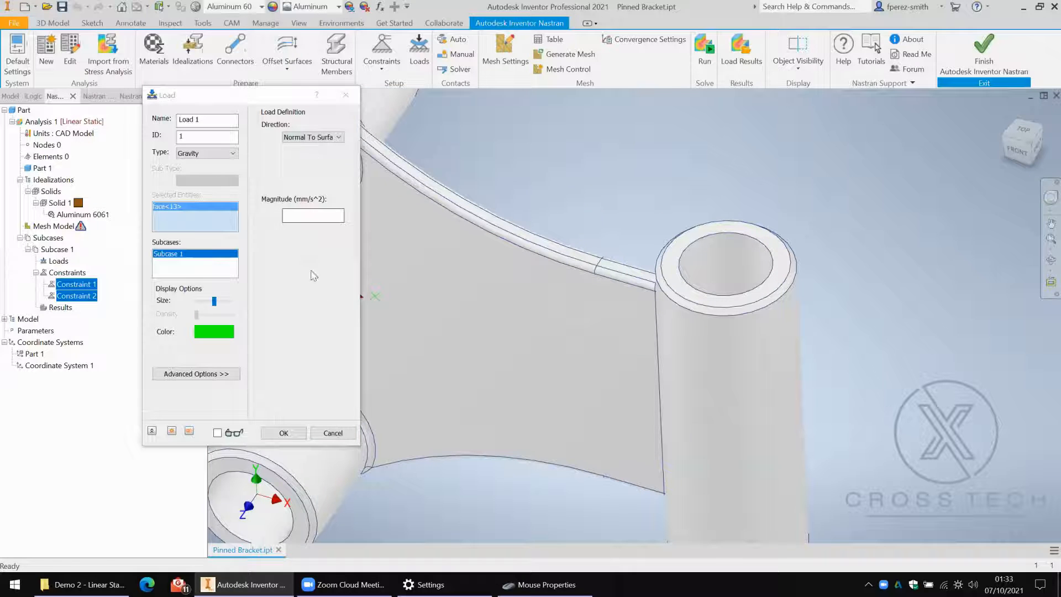
# Remove the vertical bore face from the gravity load's selected entities
pyautogui.click(209, 213)
pyautogui.rightClick(210, 207)
pyautogui.click(222, 231)
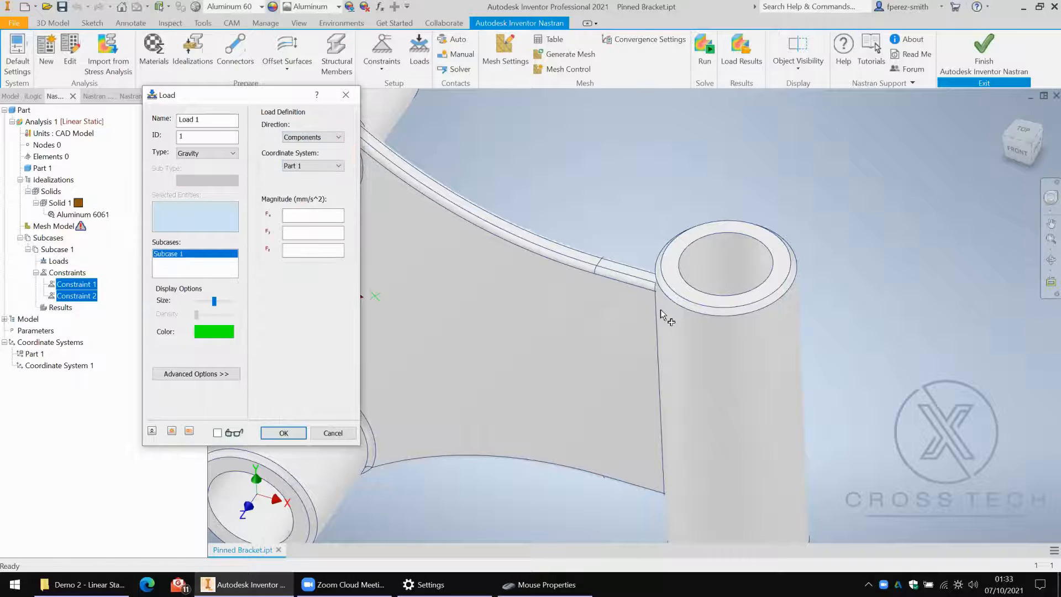
# Try the Geometric Entity and Normal To Surface direction options for the gravity load
pyautogui.click(310, 163)
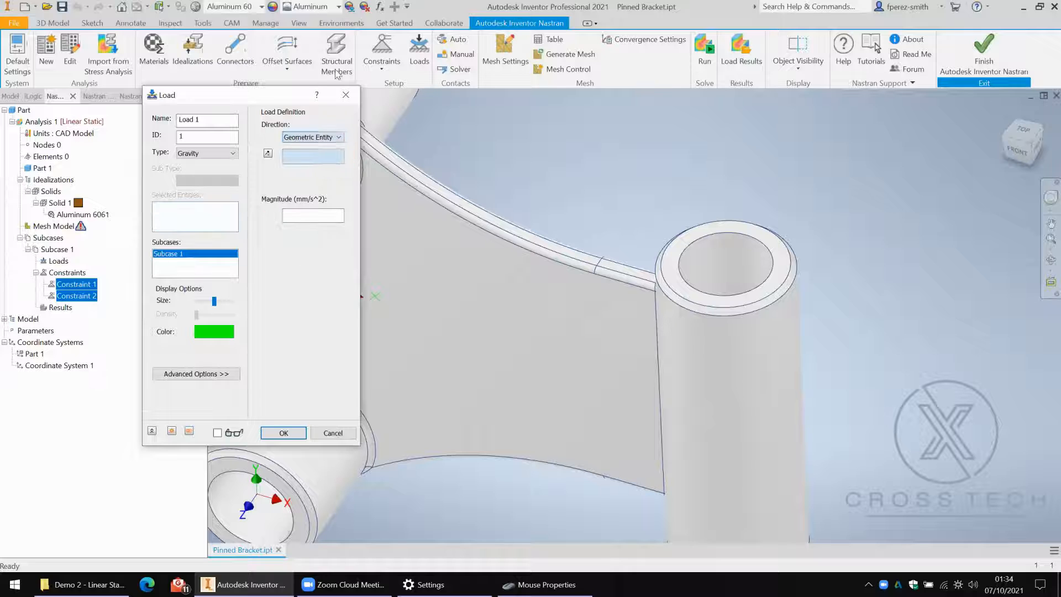
pyautogui.click(326, 138)
pyautogui.click(312, 154)
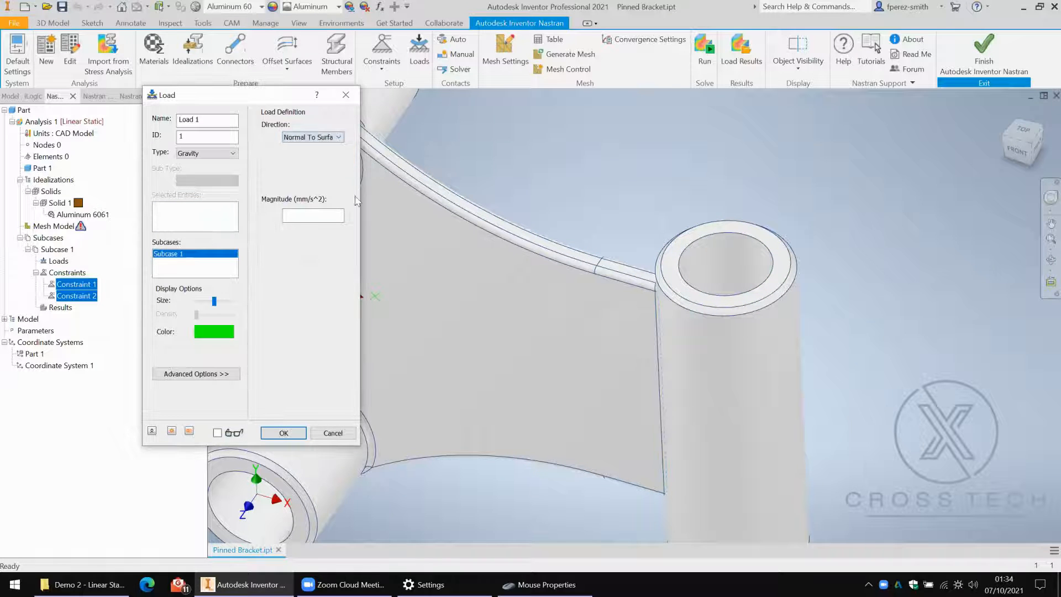
# Define the gravity load by components with -9810 mm/s^2 along Y and create it
pyautogui.click(301, 229)
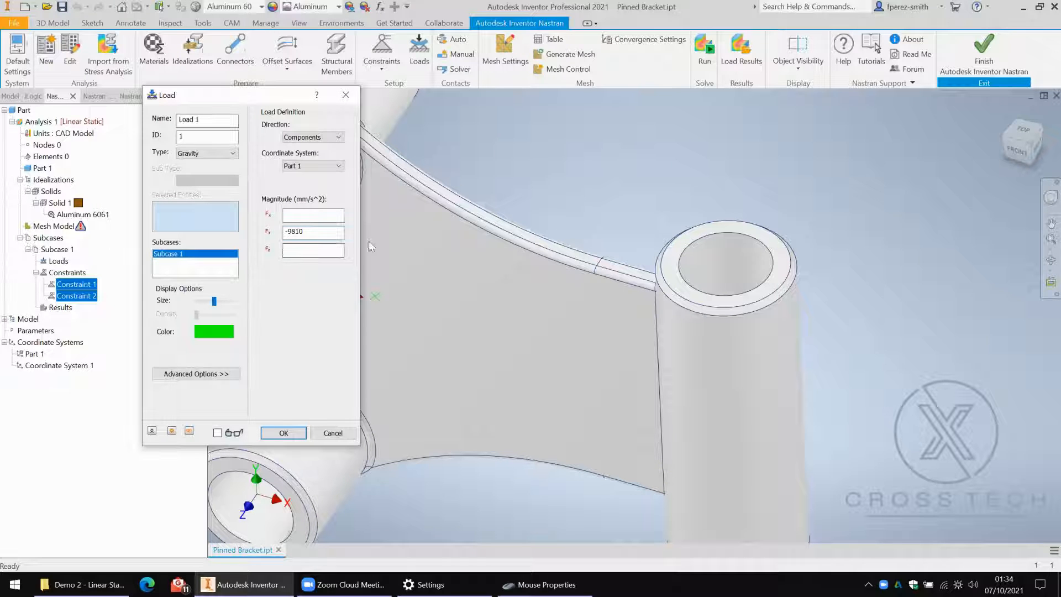
pyautogui.moveTo(327, 231); pyautogui.dragTo(245, 227)
pyautogui.click(283, 433)
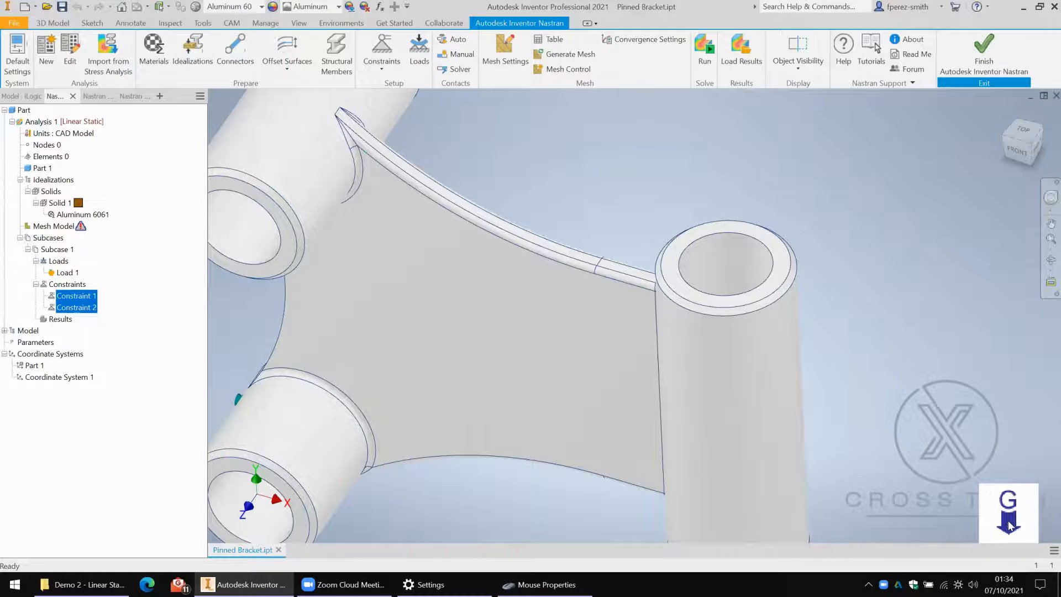
# Start a second load of type Force on the vertical bore face with an X component of 5000 N
pyautogui.moveTo(1008, 499); pyautogui.dragTo(1005, 528, button='middle')
pyautogui.keyDown('shift'); pyautogui.moveTo(1003, 431); pyautogui.dragTo(914, 426, button='middle'); pyautogui.keyUp('shift')
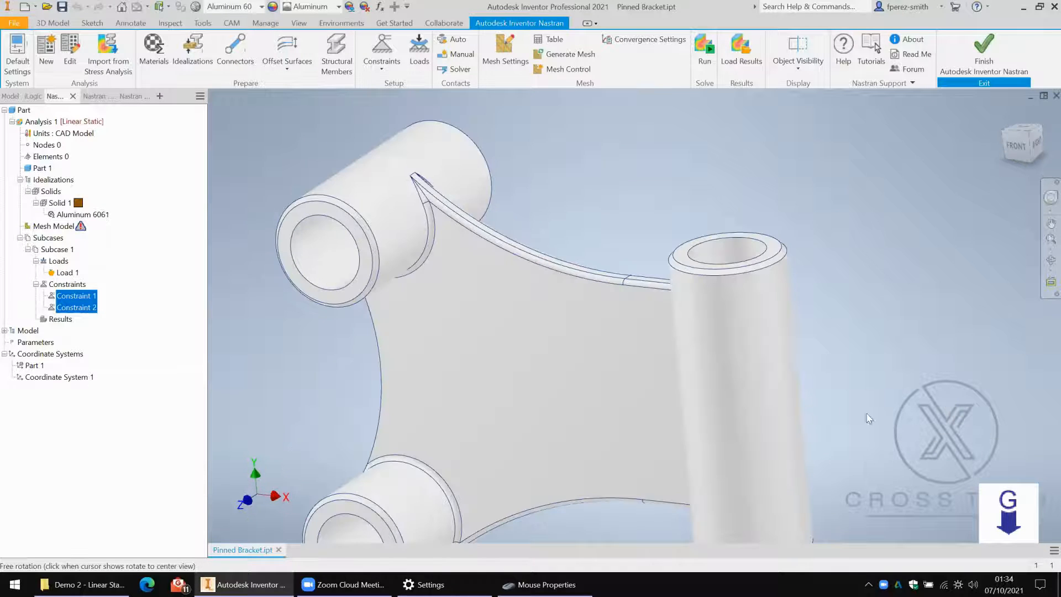
pyautogui.keyDown('shift'); pyautogui.moveTo(762, 408); pyautogui.dragTo(760, 381, button='middle'); pyautogui.keyUp('shift')
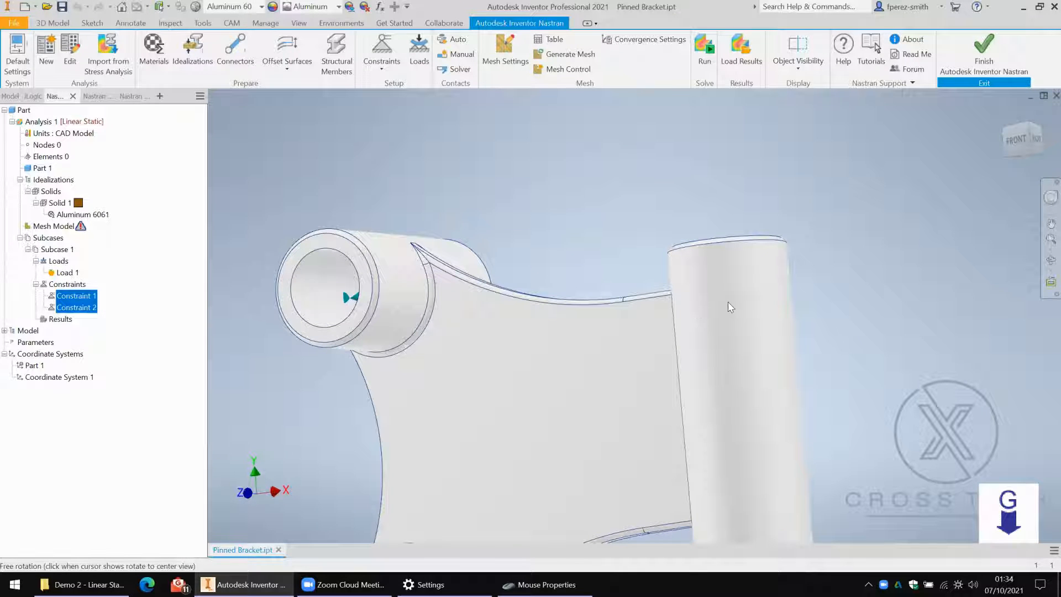
pyautogui.press('F6')
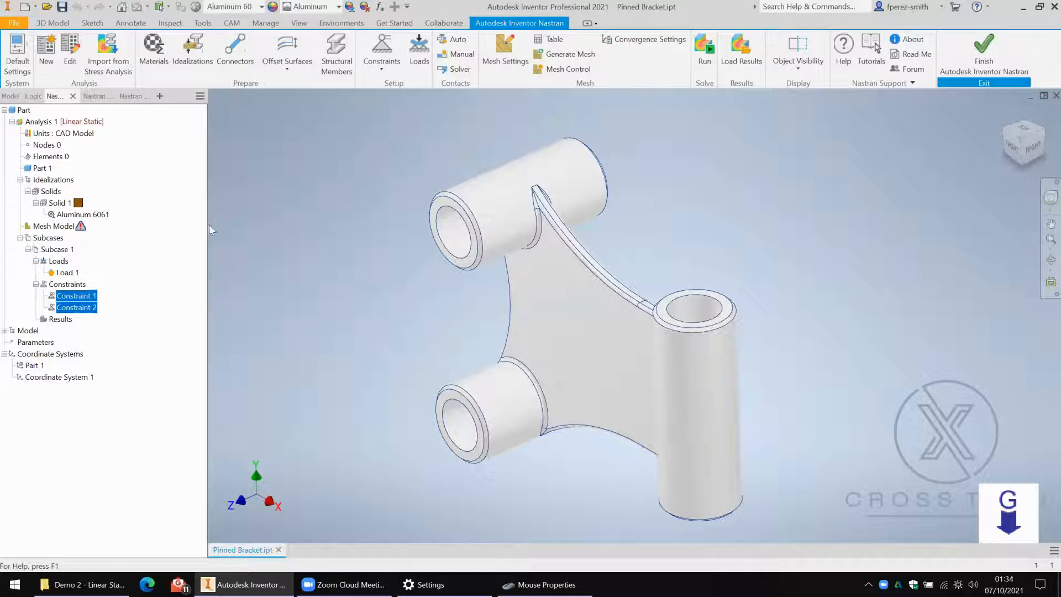
pyautogui.click(67, 272)
pyautogui.click(419, 51)
pyautogui.click(710, 315)
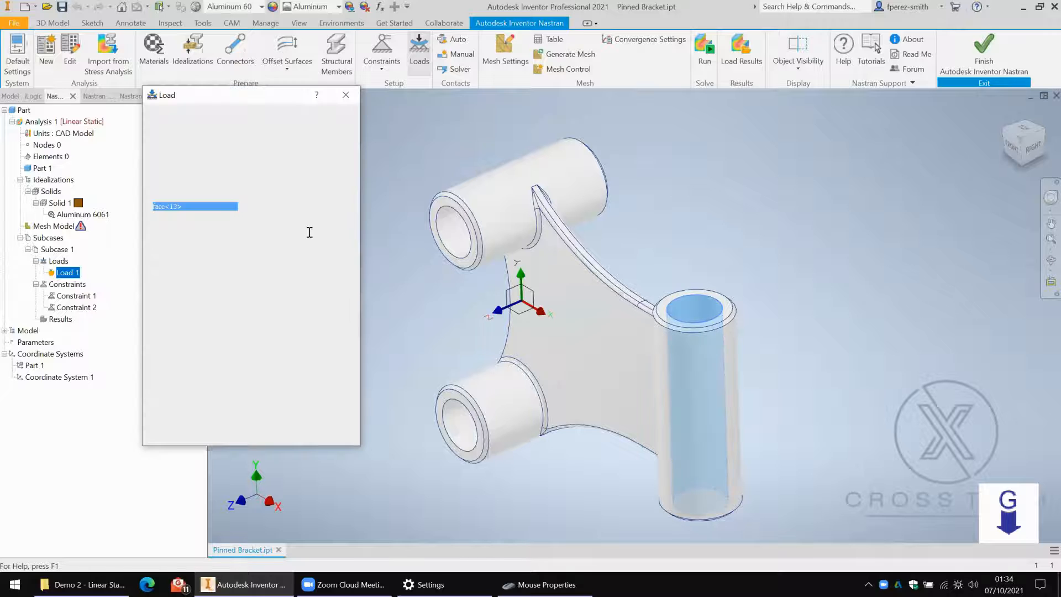
pyautogui.click(299, 218)
pyautogui.write('5000')
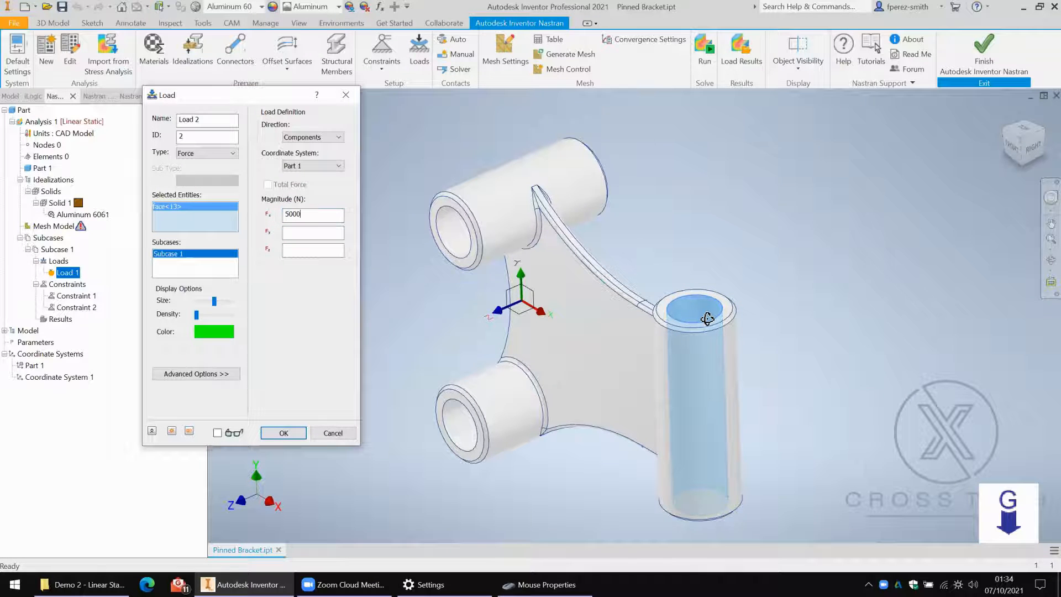
pyautogui.click(683, 320)
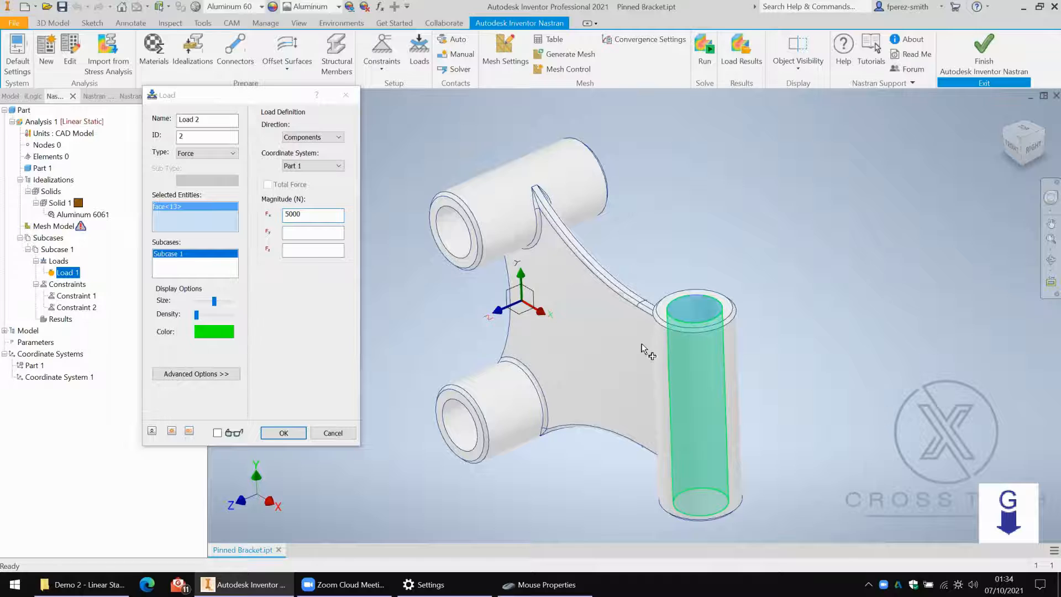
# Preview the force on the vertical bore and increase the display density of its arrows
pyautogui.keyDown('shift'); pyautogui.moveTo(724, 359); pyautogui.dragTo(757, 323, button='middle'); pyautogui.keyUp('shift')
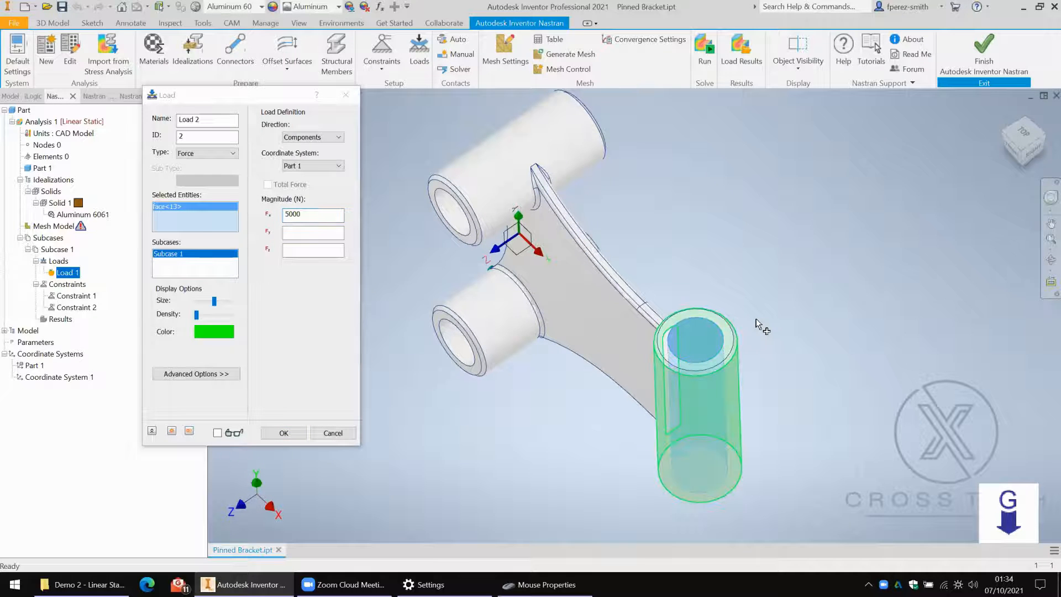
pyautogui.scroll(3, 779, 278)
pyautogui.moveTo(749, 187); pyautogui.dragTo(746, 153, button='middle')
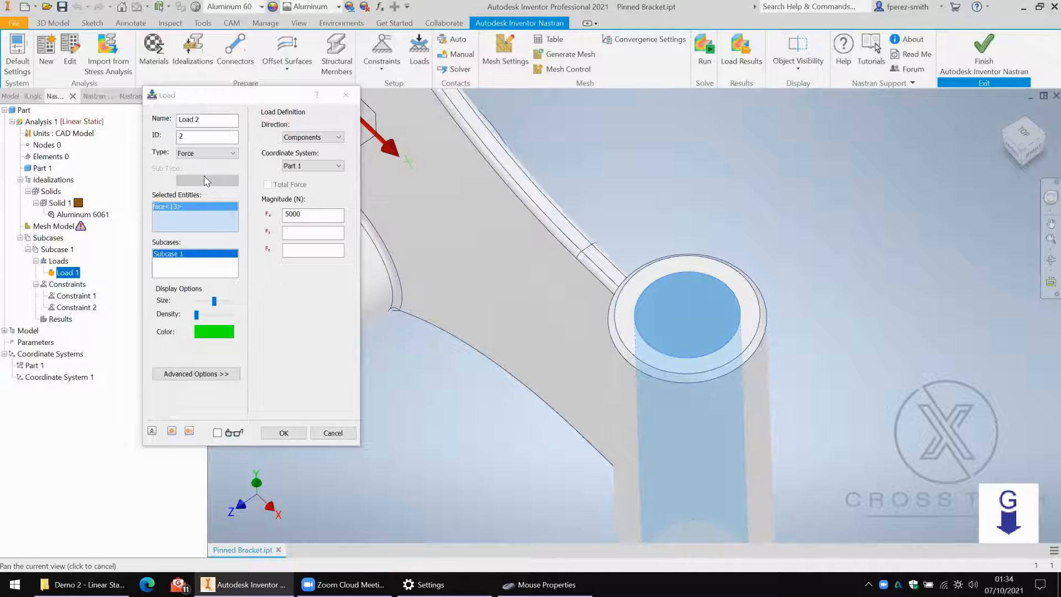
pyautogui.scroll(1, 204, 176)
pyautogui.scroll(3, 206, 180)
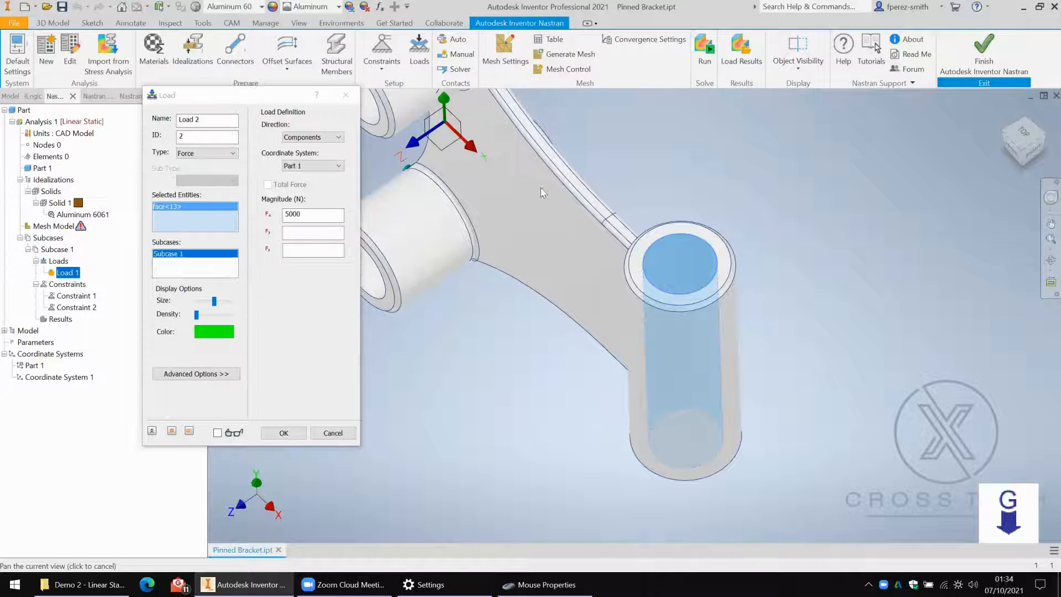
pyautogui.click(217, 433)
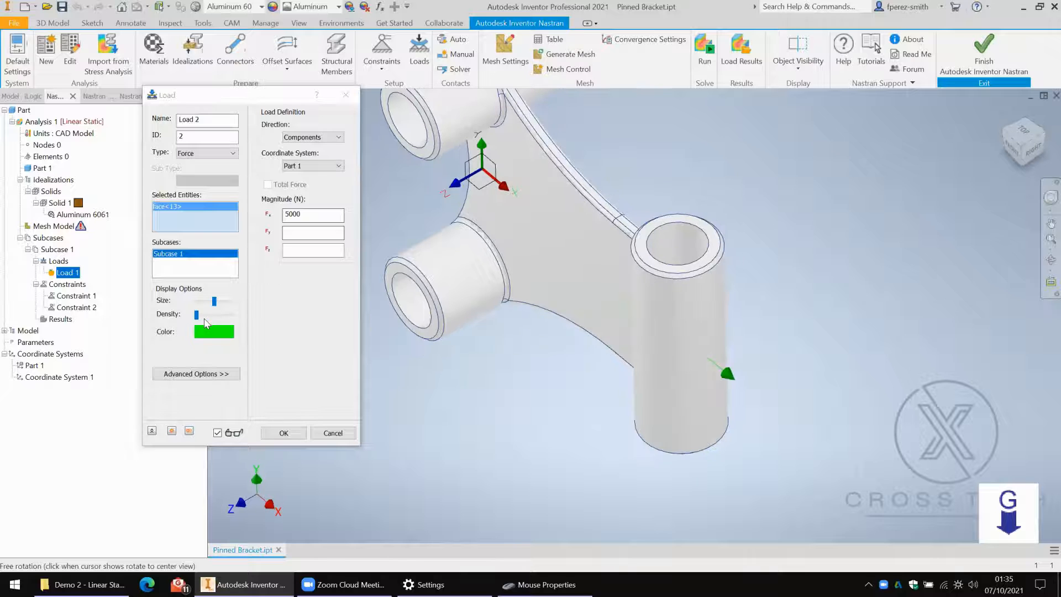
pyautogui.click(204, 315)
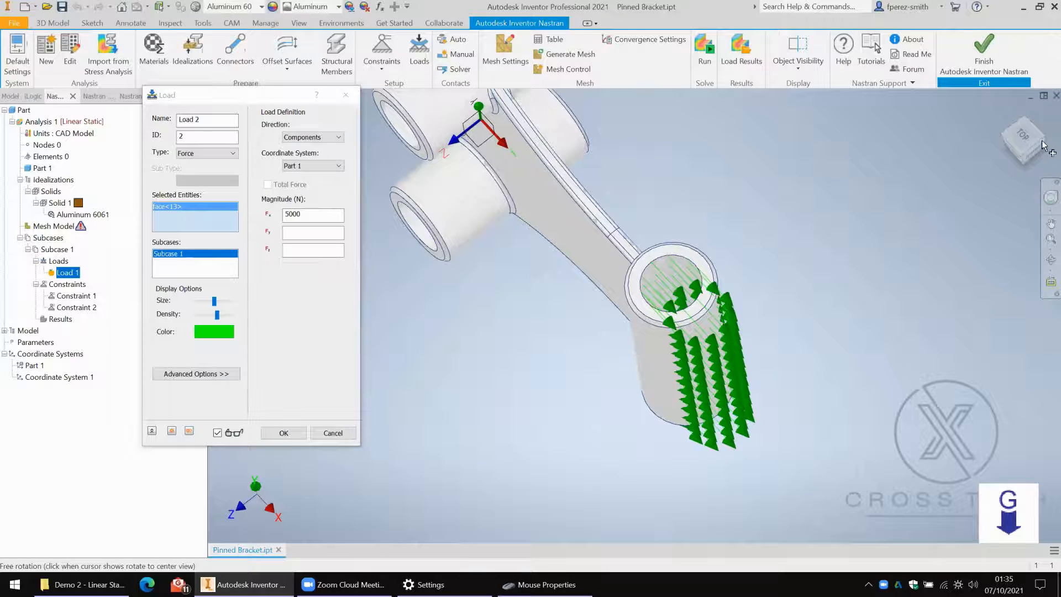
# Change the 5000 N load's type to Bearing Load and set its direction to Components
pyautogui.click(225, 153)
pyautogui.press('Down')
pyautogui.press('Down')
pyautogui.press('Down')
pyautogui.press('Down')
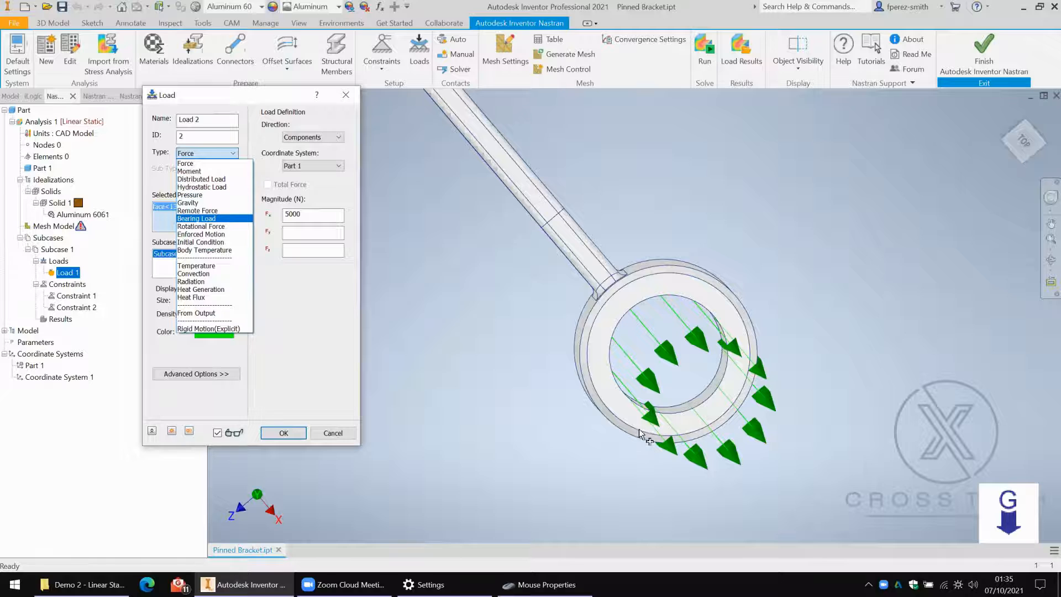
pyautogui.press('Return')
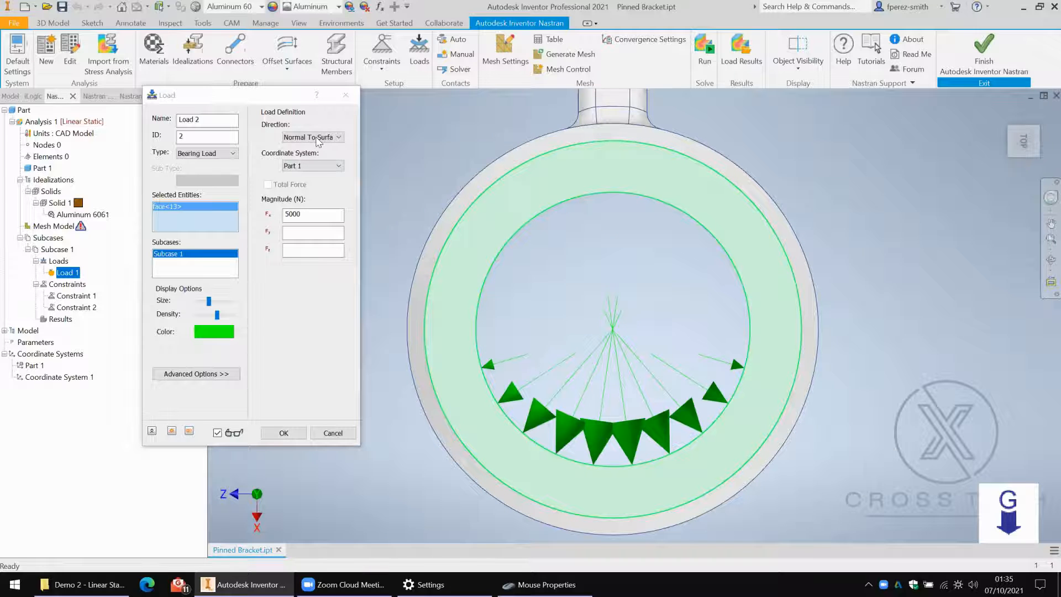
pyautogui.click(316, 138)
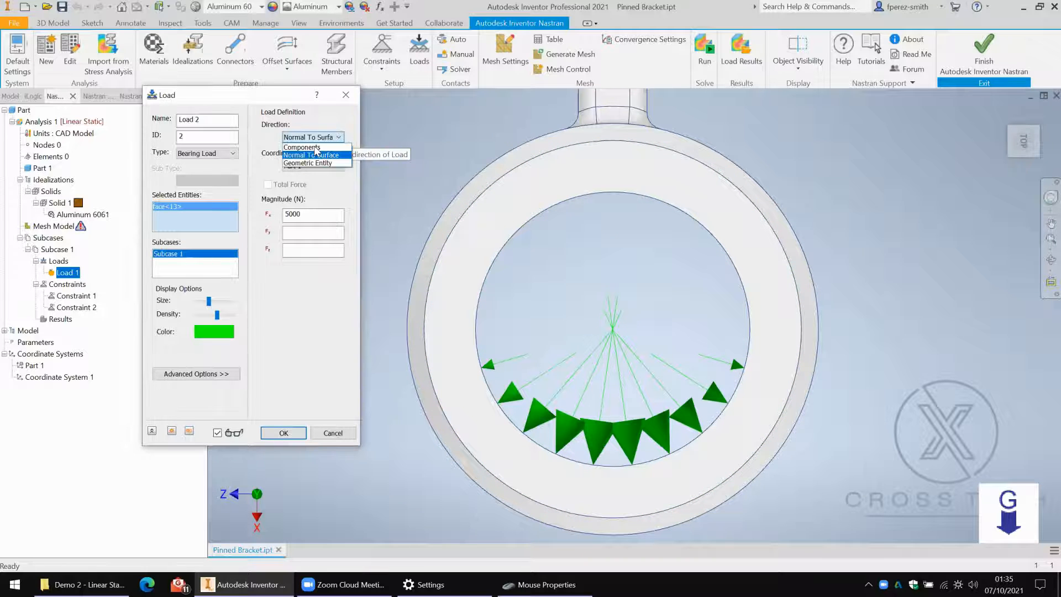
pyautogui.click(315, 147)
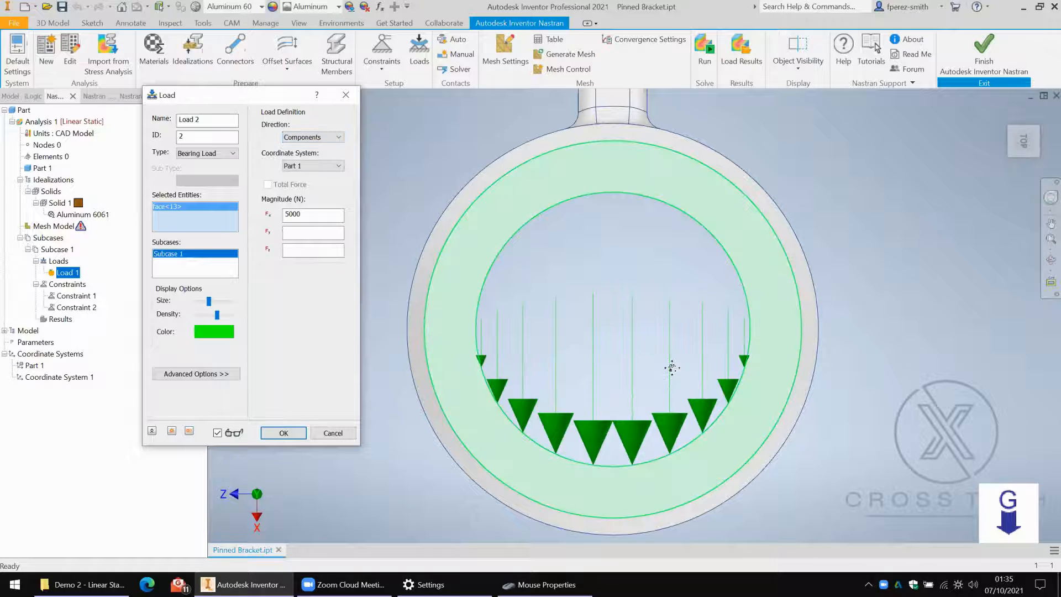
# Review the bearing load's arrow distribution inside the vertical bore and confirm the load
pyautogui.moveTo(533, 348); pyautogui.dragTo(530, 338, button='middle')
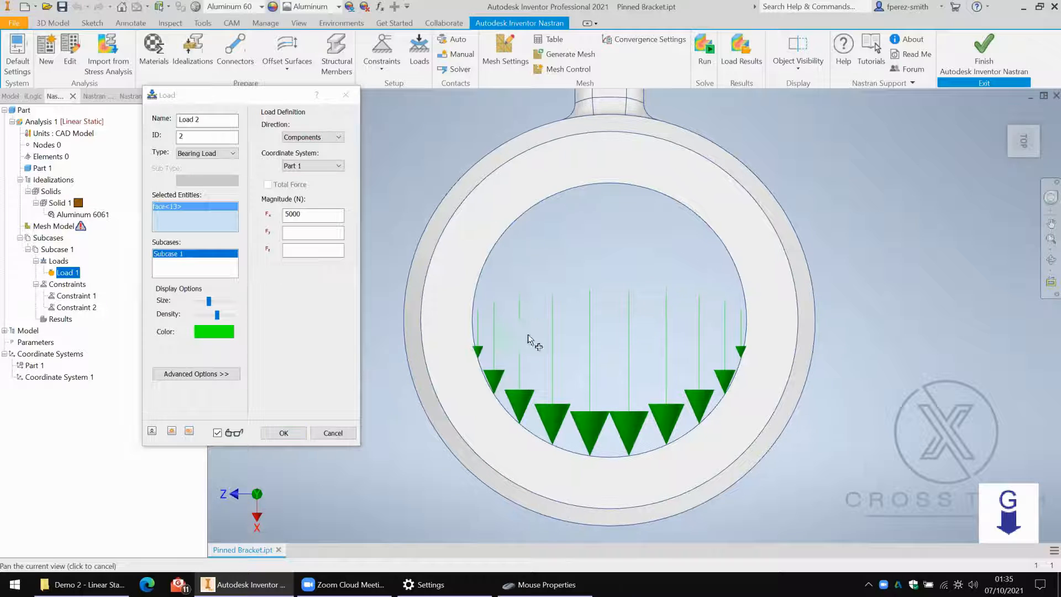
pyautogui.keyDown('shift'); pyautogui.moveTo(658, 246); pyautogui.dragTo(670, 231, button='middle'); pyautogui.keyUp('shift')
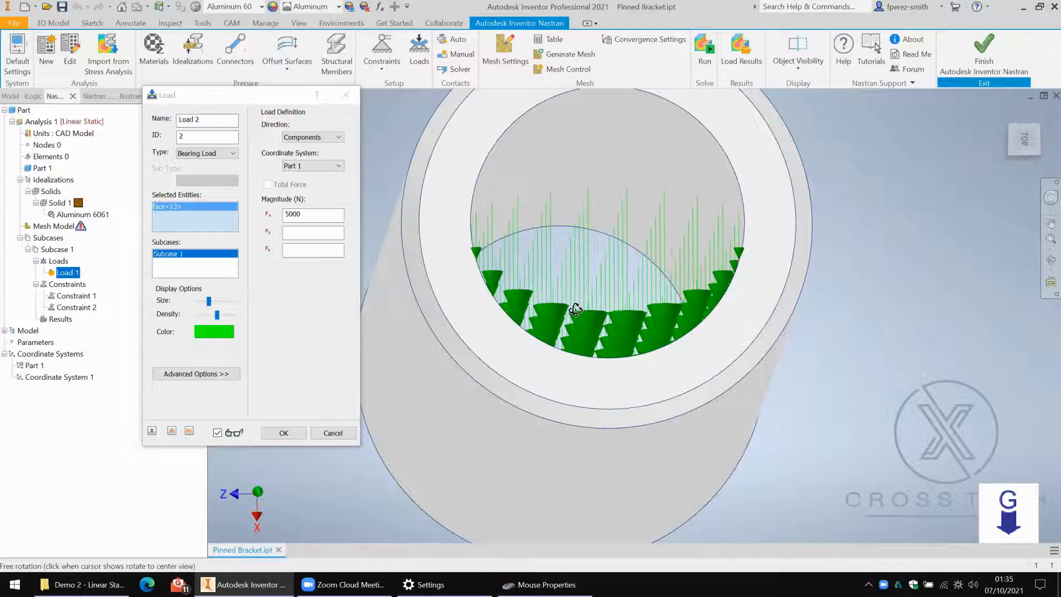
pyautogui.keyDown('shift'); pyautogui.moveTo(645, 297); pyautogui.dragTo(645, 278, button='middle'); pyautogui.keyUp('shift')
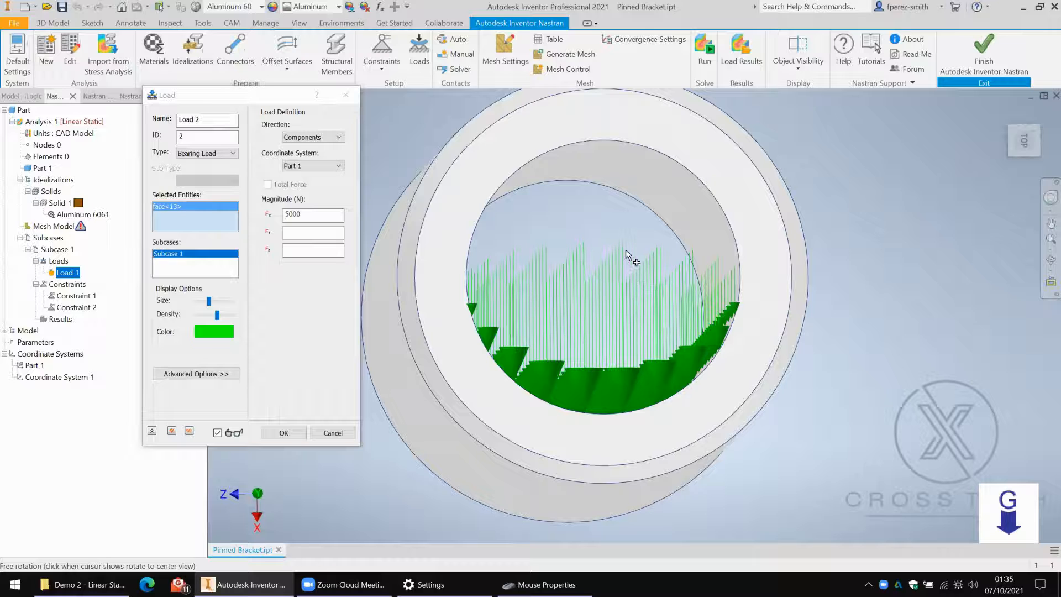
pyautogui.click(1024, 141)
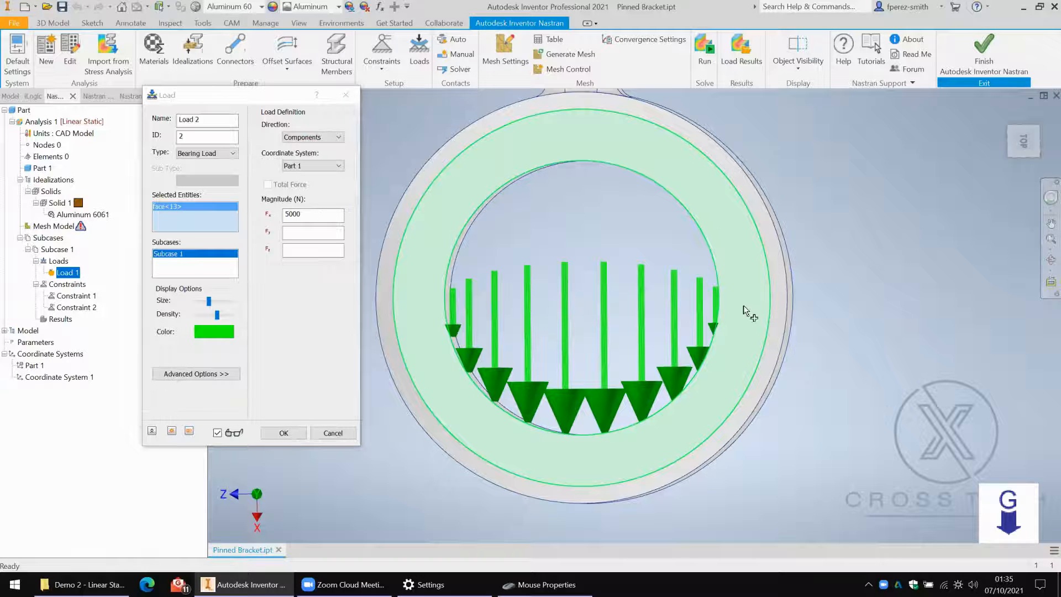
pyautogui.press('F5')
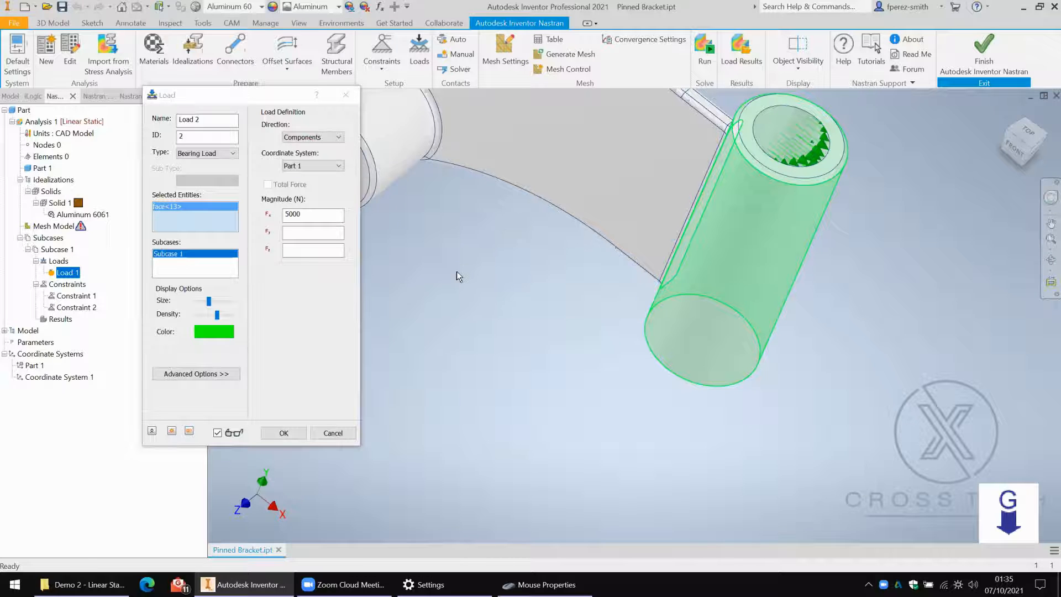
pyautogui.press('F5')
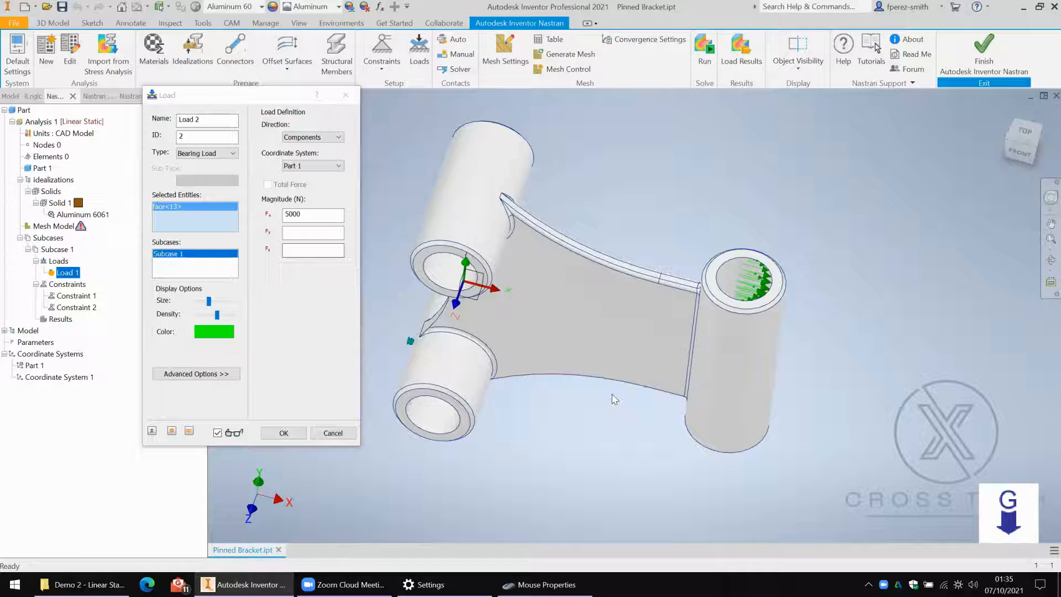
pyautogui.press('Return')
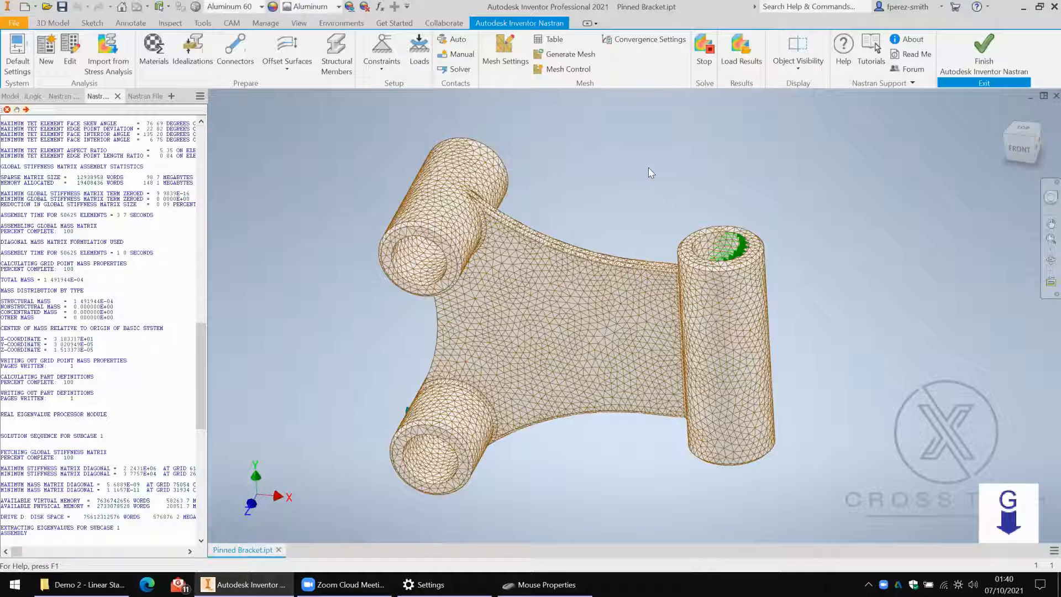
# Exit the Extrusion2 edit of the bracket's web without applying changes
pyautogui.keyDown('shift'); pyautogui.moveTo(651, 175); pyautogui.dragTo(602, 201, button='middle'); pyautogui.keyUp('shift')
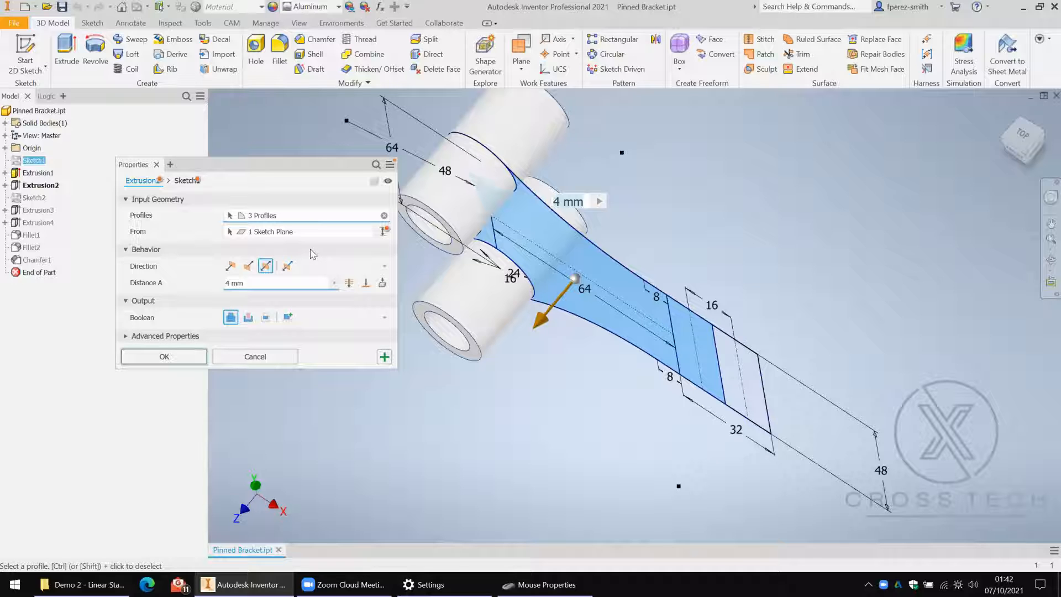
pyautogui.press('Escape')
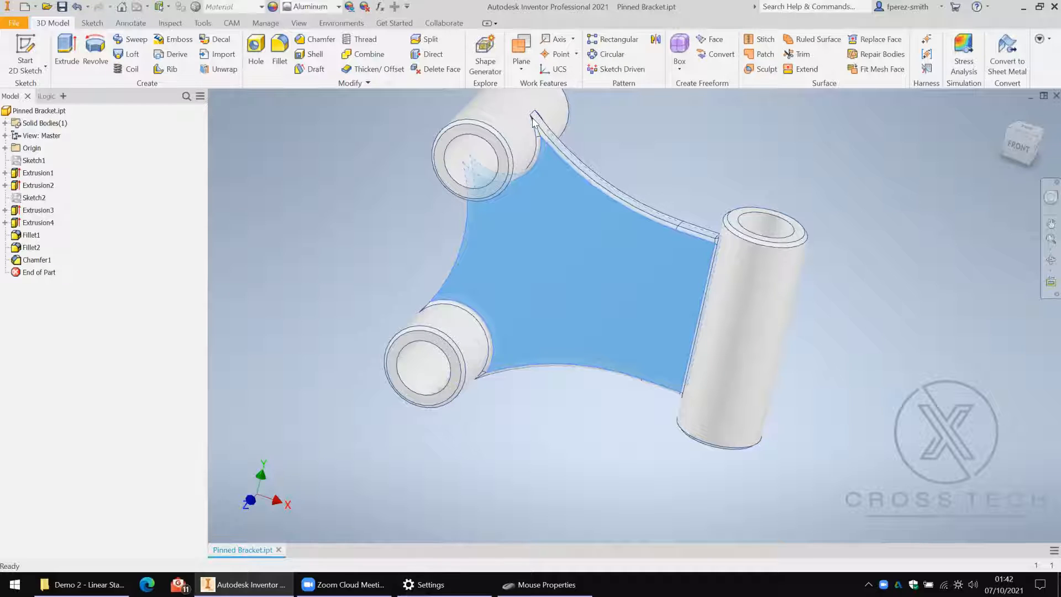
pyautogui.press('g')
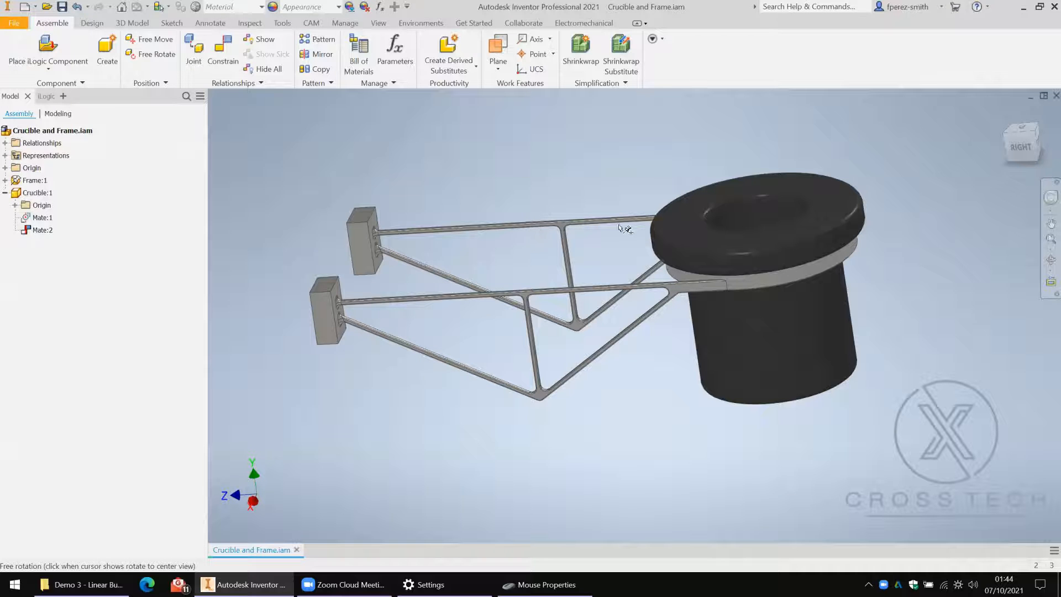
# Examine the frame and crucible components of the Crucible and Frame assembly, including the crucible's inner cylindrical face
pyautogui.keyDown('shift'); pyautogui.moveTo(539, 209); pyautogui.dragTo(587, 207, button='middle'); pyautogui.keyUp('shift')
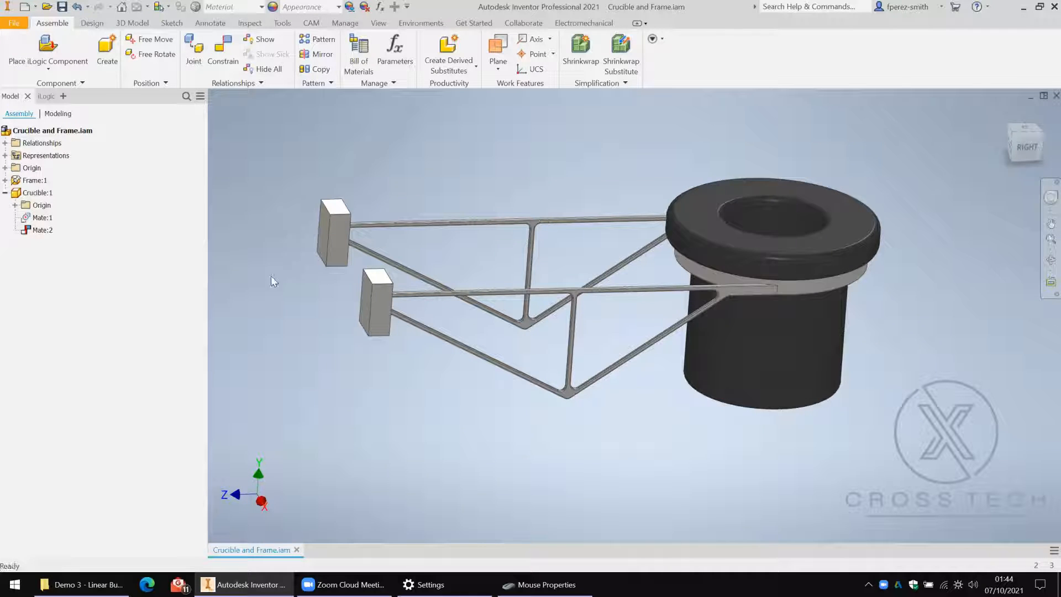
pyautogui.click(326, 306)
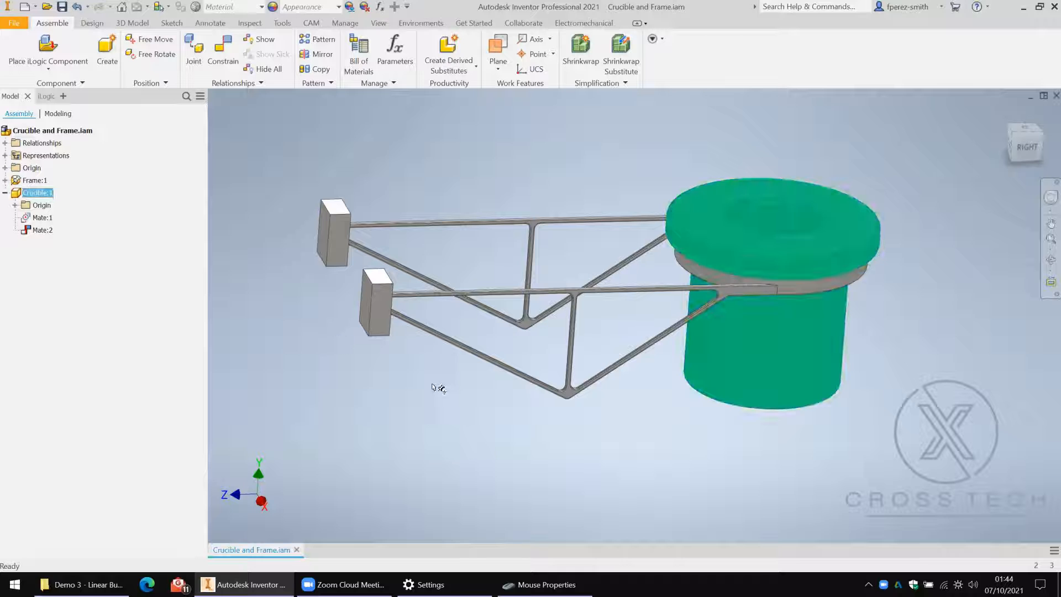
pyautogui.click(707, 256)
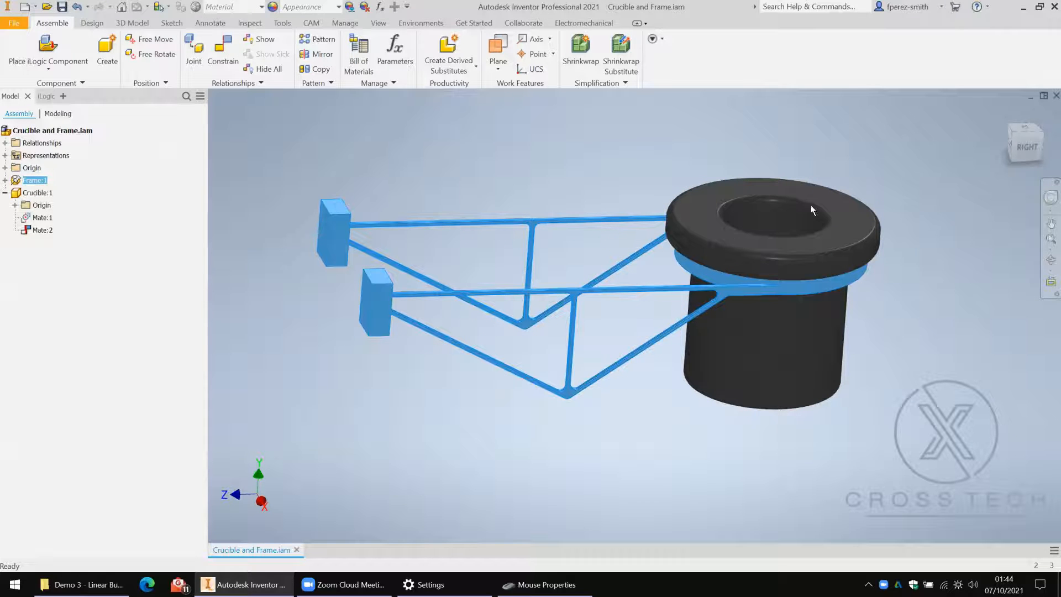
pyautogui.click(949, 212)
pyautogui.moveTo(950, 212); pyautogui.dragTo(947, 219, button='middle')
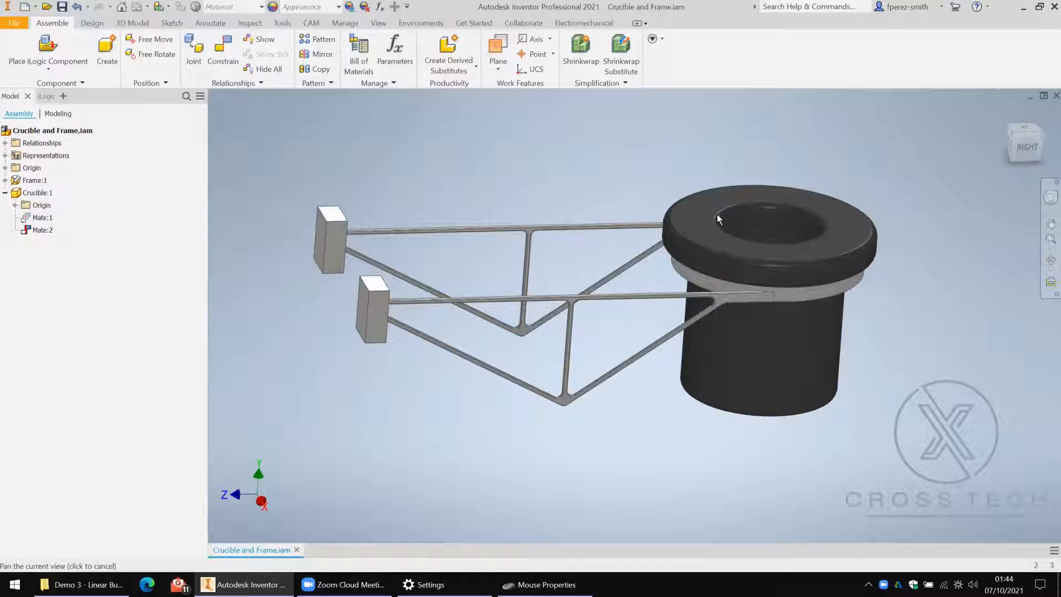
pyautogui.keyDown('shift'); pyautogui.moveTo(727, 195); pyautogui.dragTo(987, 64, button='middle'); pyautogui.keyUp('shift')
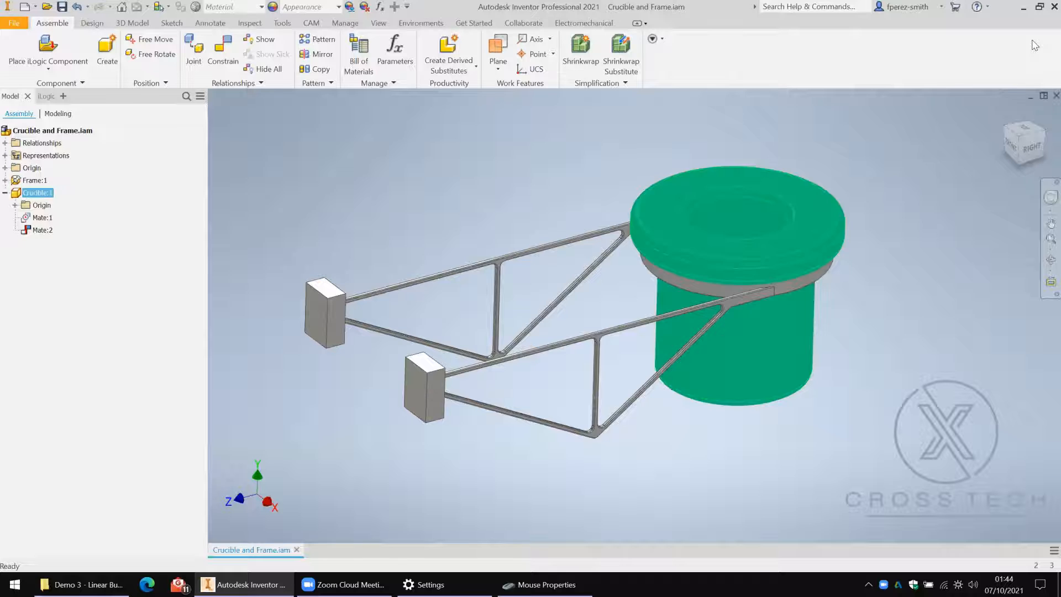
pyautogui.click(697, 317)
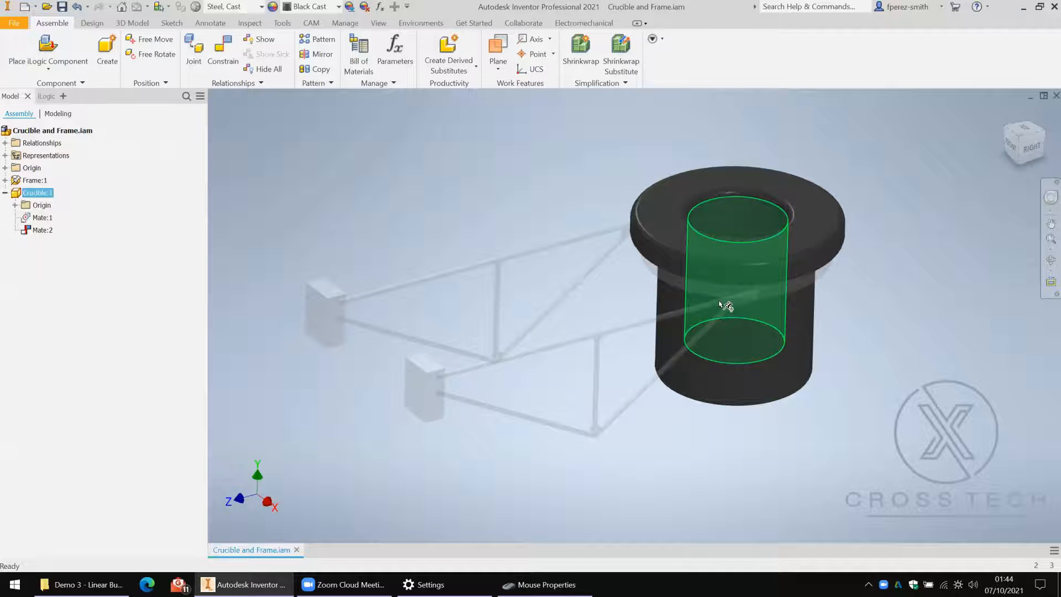
# Isolate the frame for in-place editing, return to the assembly and examine the frame's ring, struts and end blocks
pyautogui.doubleClick(688, 316)
pyautogui.keyDown('shift'); pyautogui.moveTo(747, 286); pyautogui.dragTo(638, 292, button='middle'); pyautogui.keyUp('shift')
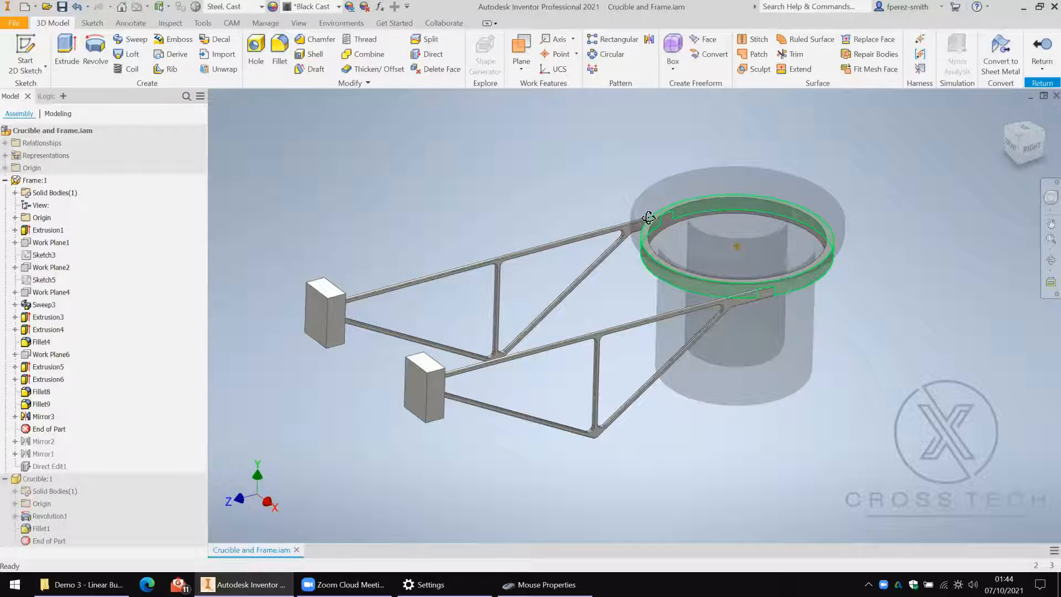
pyautogui.keyDown('shift'); pyautogui.moveTo(648, 217); pyautogui.dragTo(697, 216, button='middle'); pyautogui.keyUp('shift')
pyautogui.doubleClick(333, 254)
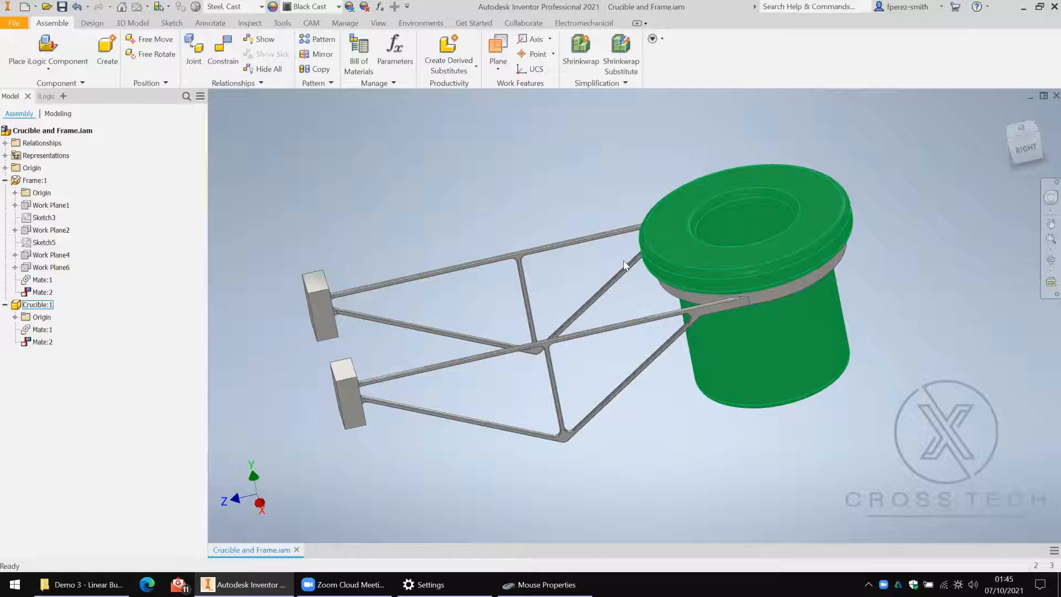
pyautogui.scroll(3, 571, 244)
pyautogui.keyDown('shift'); pyautogui.moveTo(571, 245); pyautogui.dragTo(608, 264, button='middle'); pyautogui.keyUp('shift')
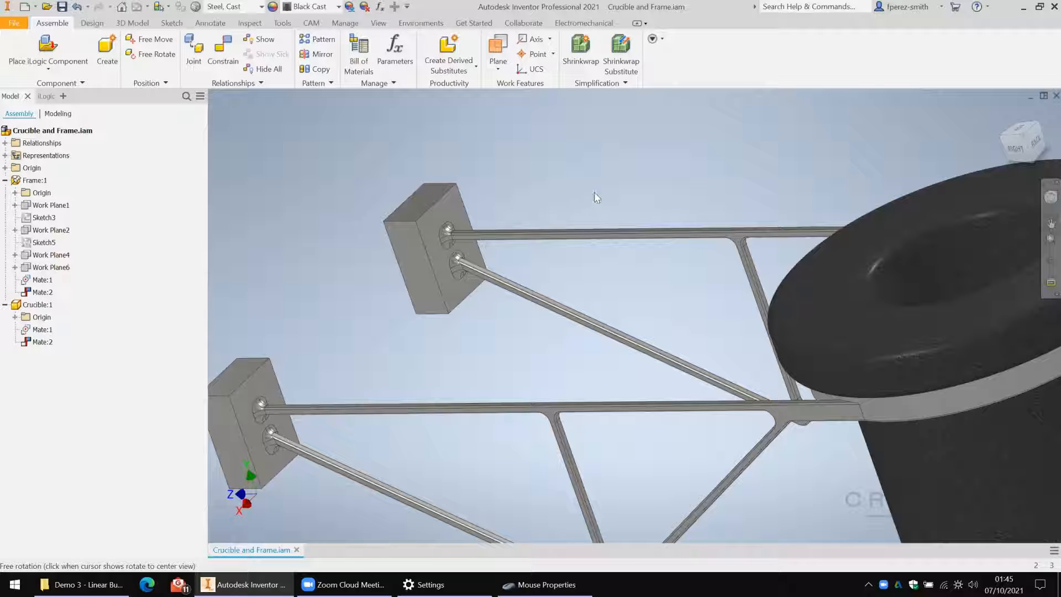
pyautogui.press('F6')
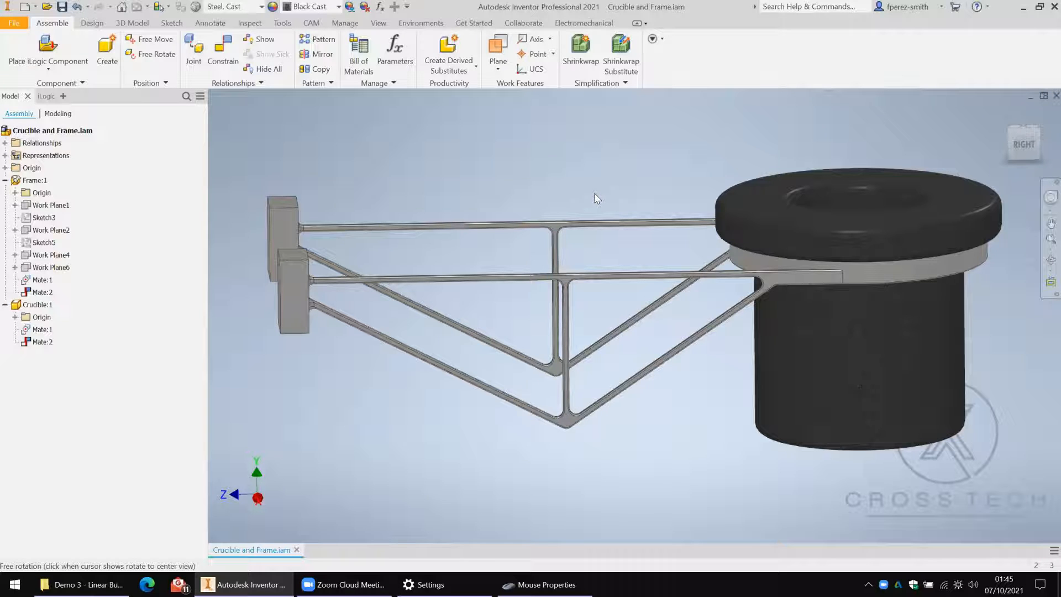
# Open the frame part in the Inventor Nastran environment and expand Solid 1 under the analysis idealizations to show its material
pyautogui.hotkey('ctrl', 'z')
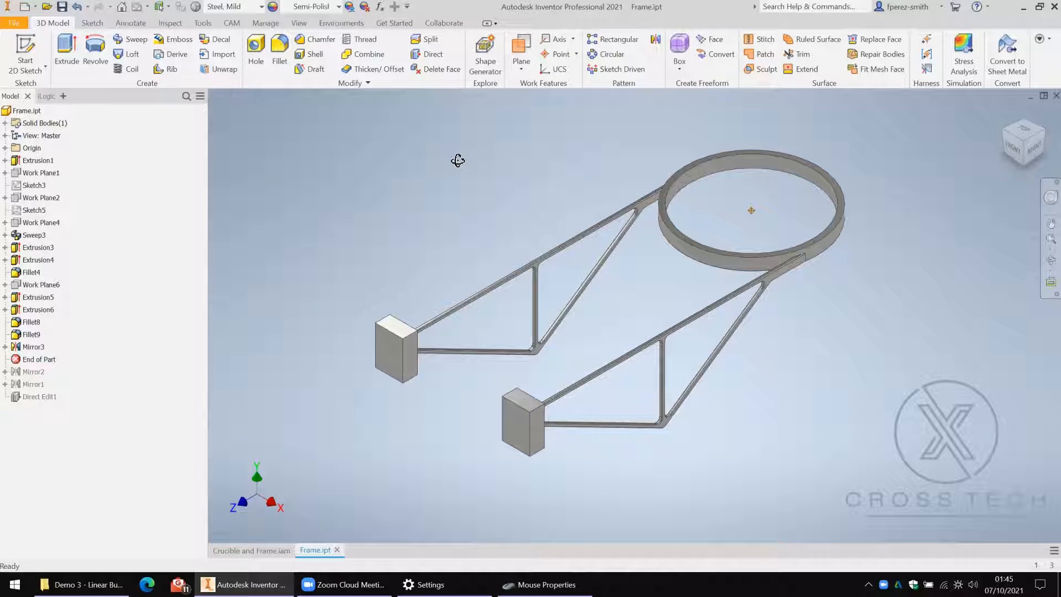
pyautogui.keyDown('shift'); pyautogui.moveTo(451, 188); pyautogui.dragTo(455, 170, button='middle'); pyautogui.keyUp('shift')
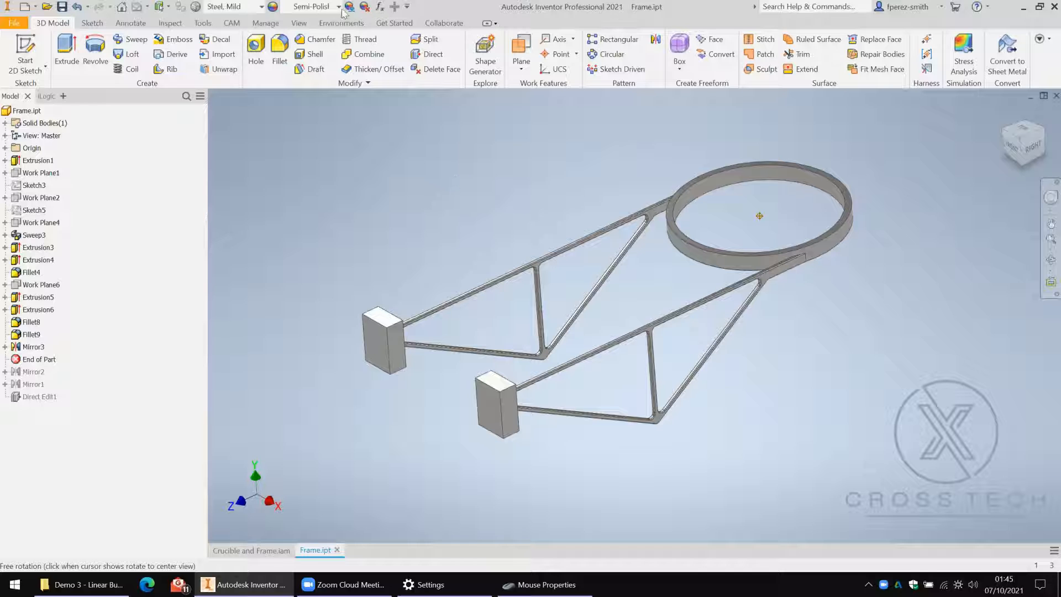
pyautogui.keyDown('shift'); pyautogui.moveTo(356, 6); pyautogui.dragTo(325, 177, button='middle'); pyautogui.keyUp('shift')
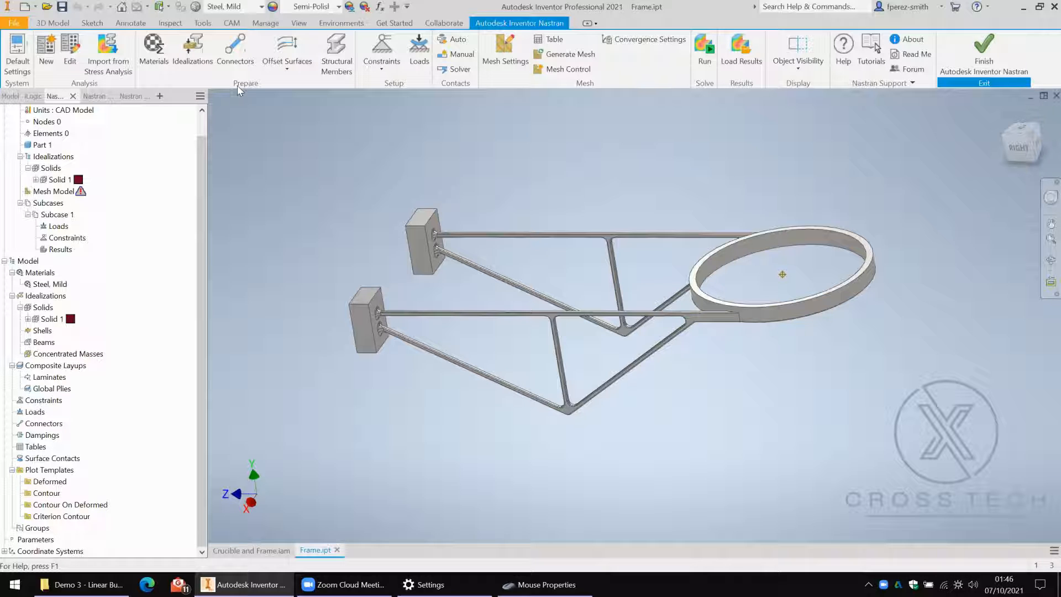
pyautogui.scroll(1, 33, 212)
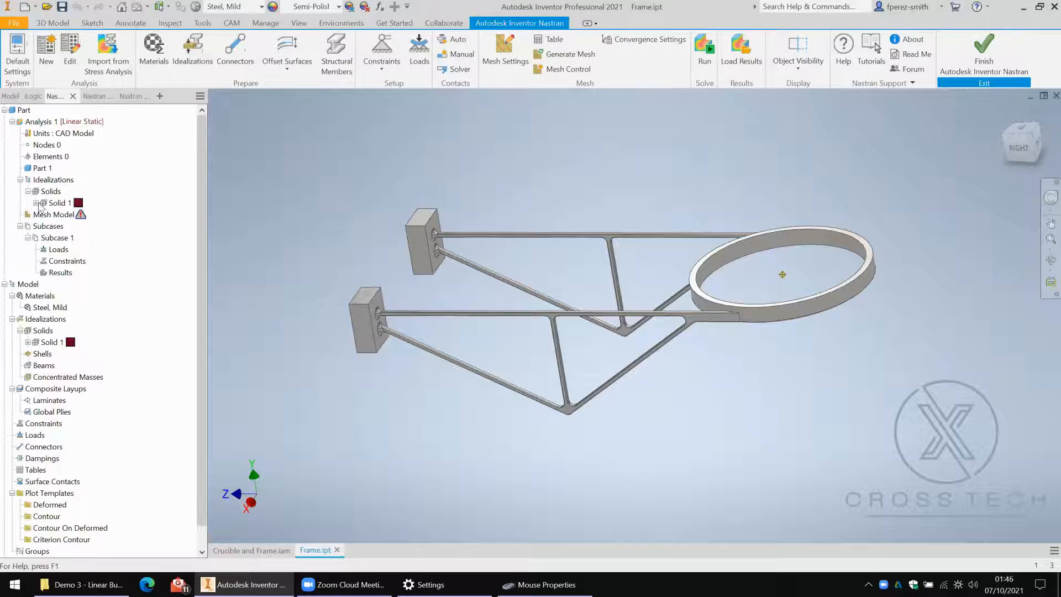
pyautogui.click(36, 203)
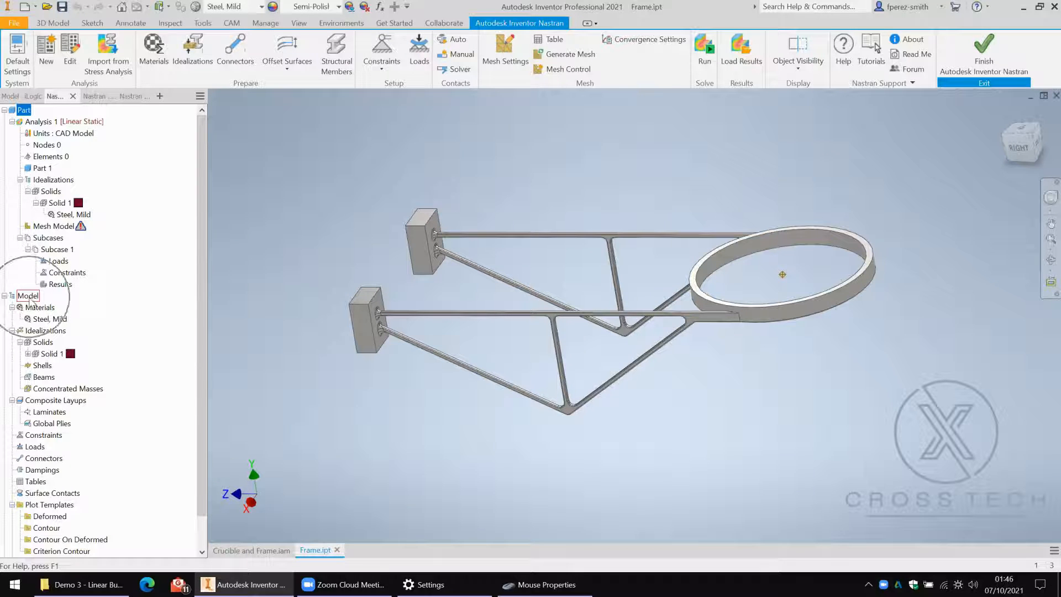
# Define a new manual concentrated mass of 0.035 on the work point at the centre of the frame's ring
pyautogui.click(59, 391)
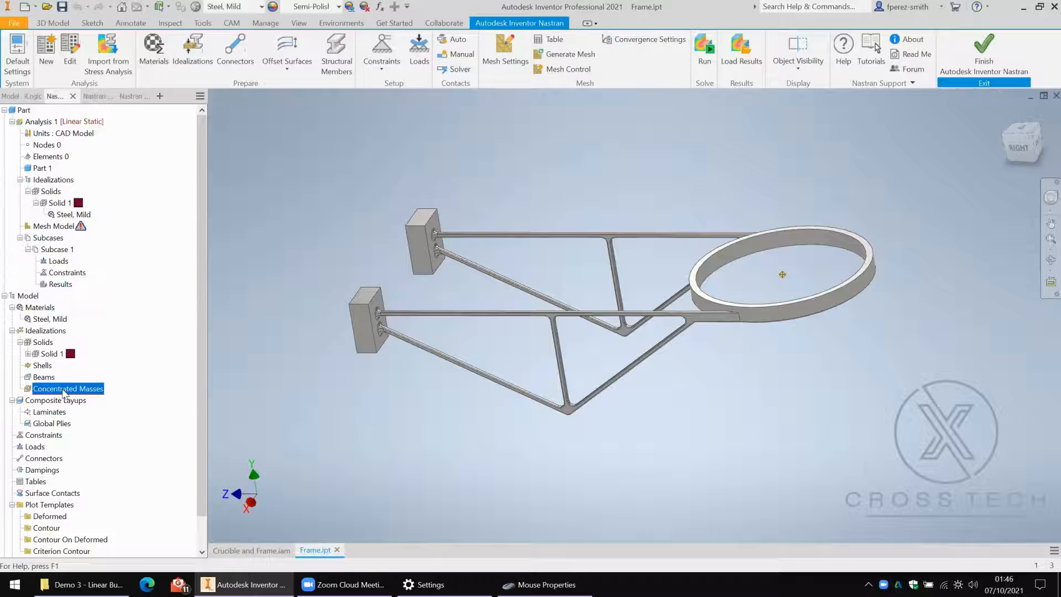
pyautogui.rightClick(69, 394)
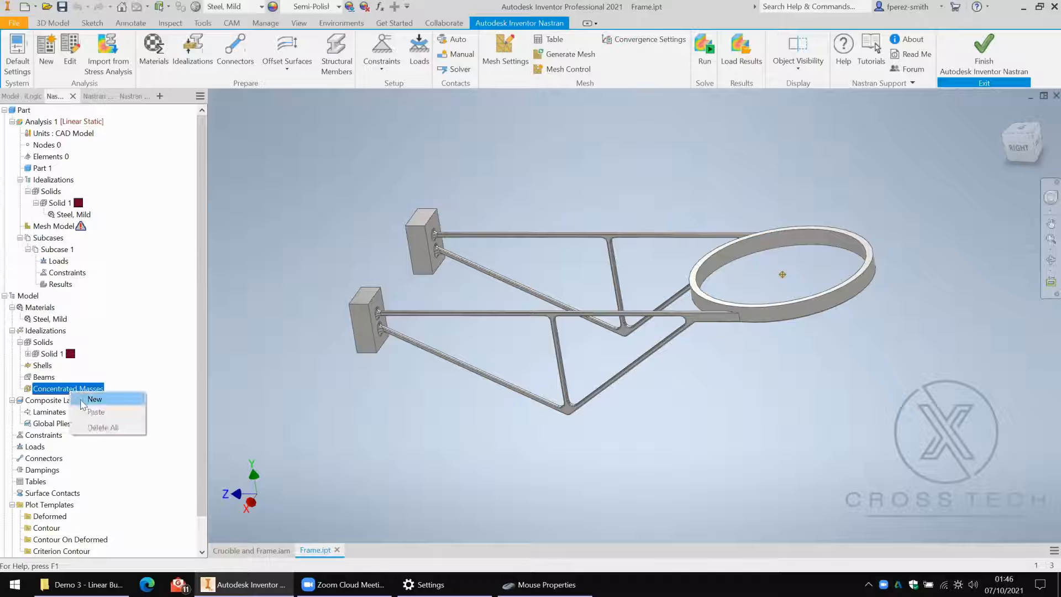
pyautogui.click(81, 400)
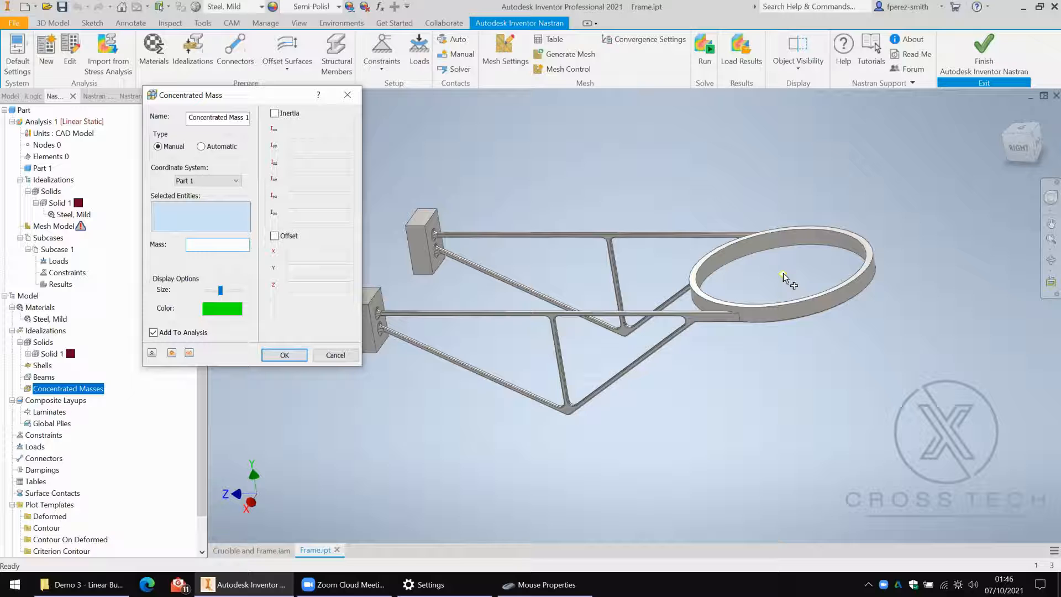
pyautogui.click(785, 279)
pyautogui.keyDown('shift'); pyautogui.moveTo(721, 330); pyautogui.dragTo(727, 370, button='middle'); pyautogui.keyUp('shift')
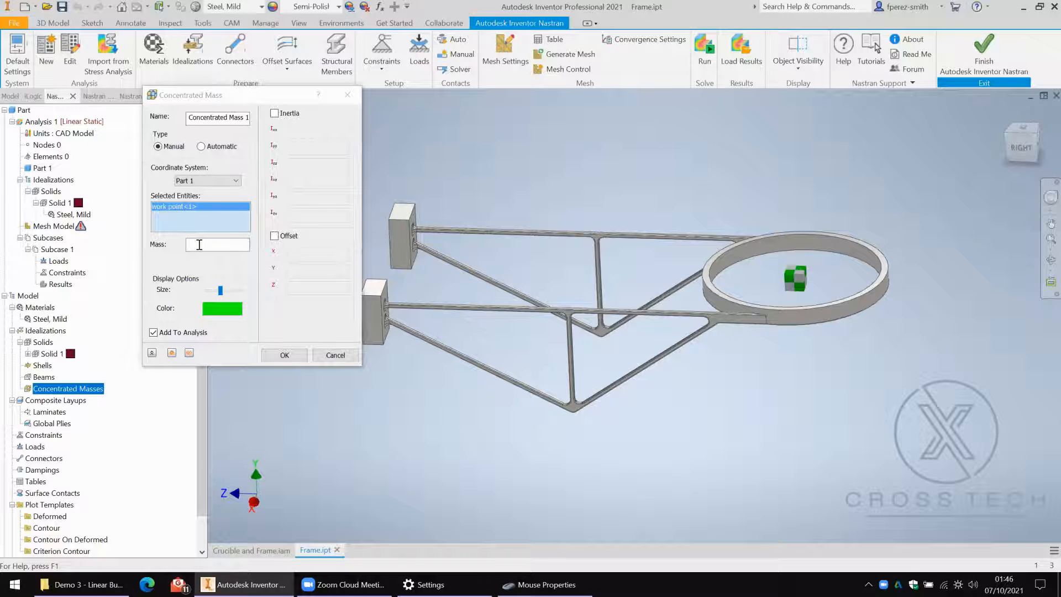
pyautogui.click(198, 244)
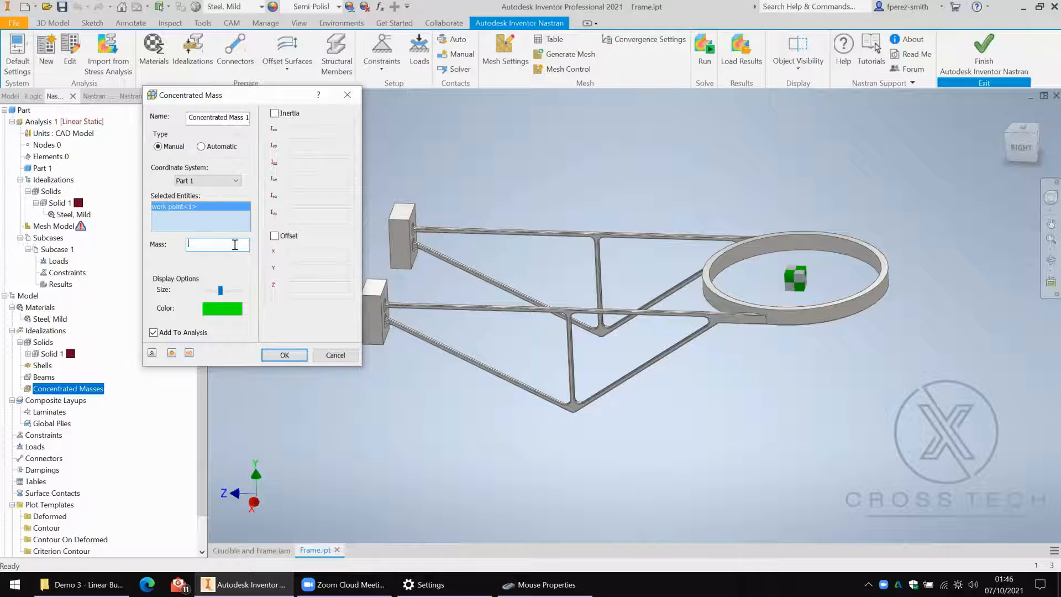
pyautogui.write('0.035')
# Try out the concentrated mass's inertia option and a Z offset of 10, leaving both options disabled
pyautogui.click(285, 115)
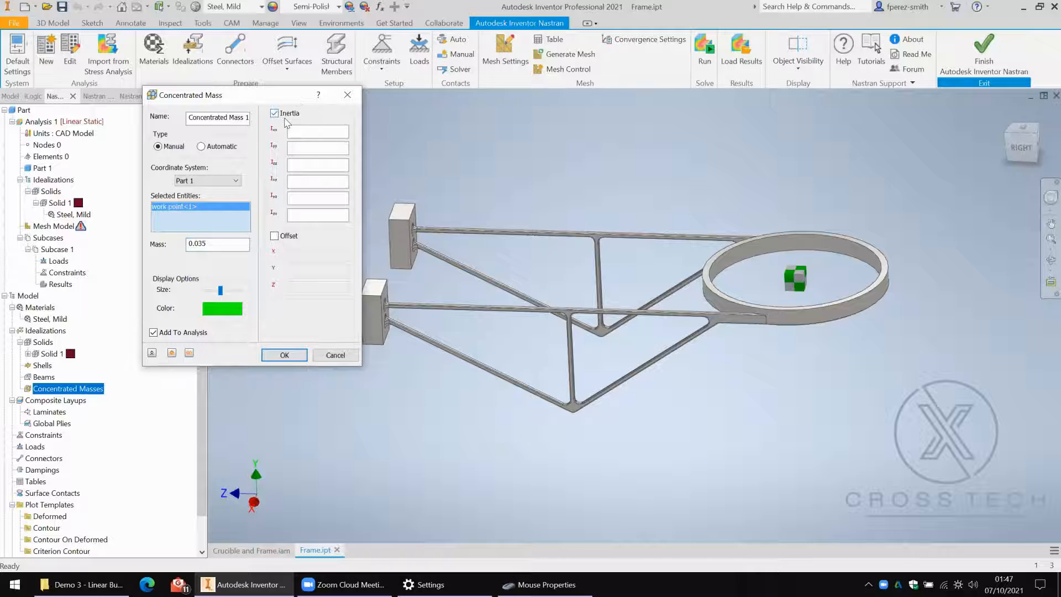
pyautogui.click(288, 114)
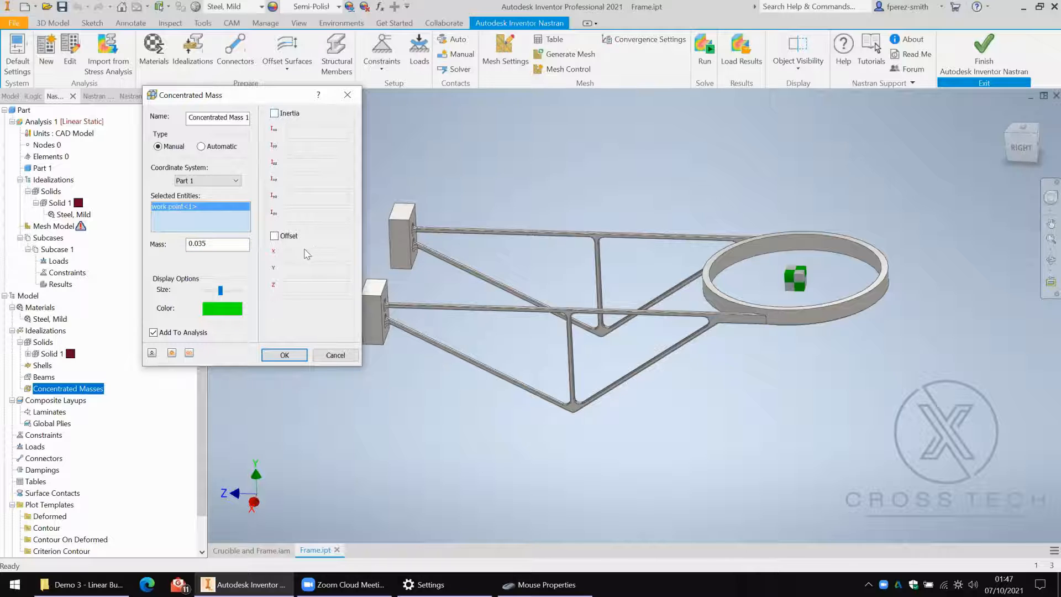
pyautogui.click(288, 238)
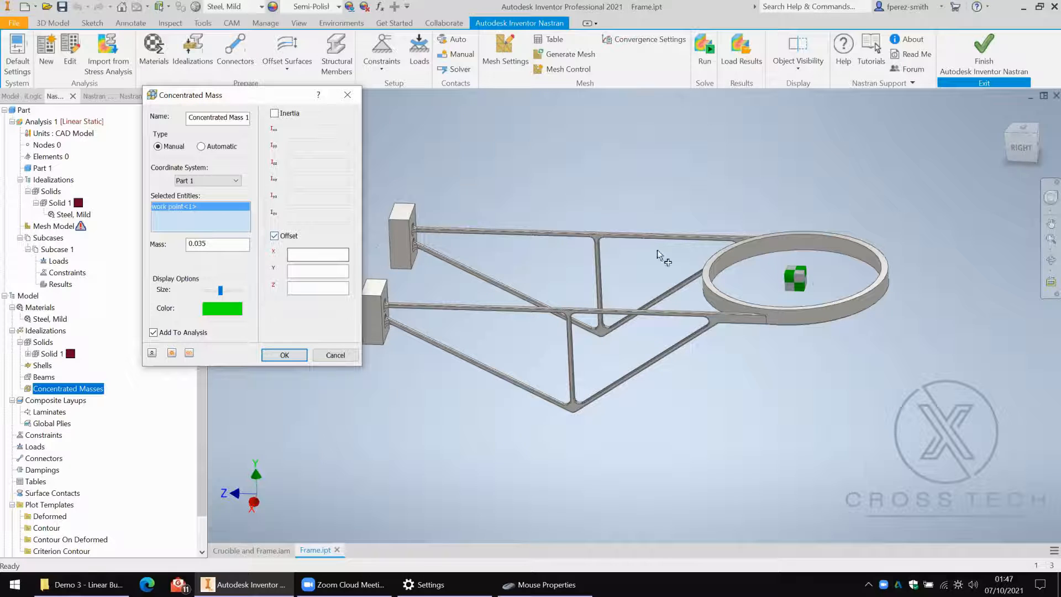
pyautogui.click(314, 256)
pyautogui.click(295, 287)
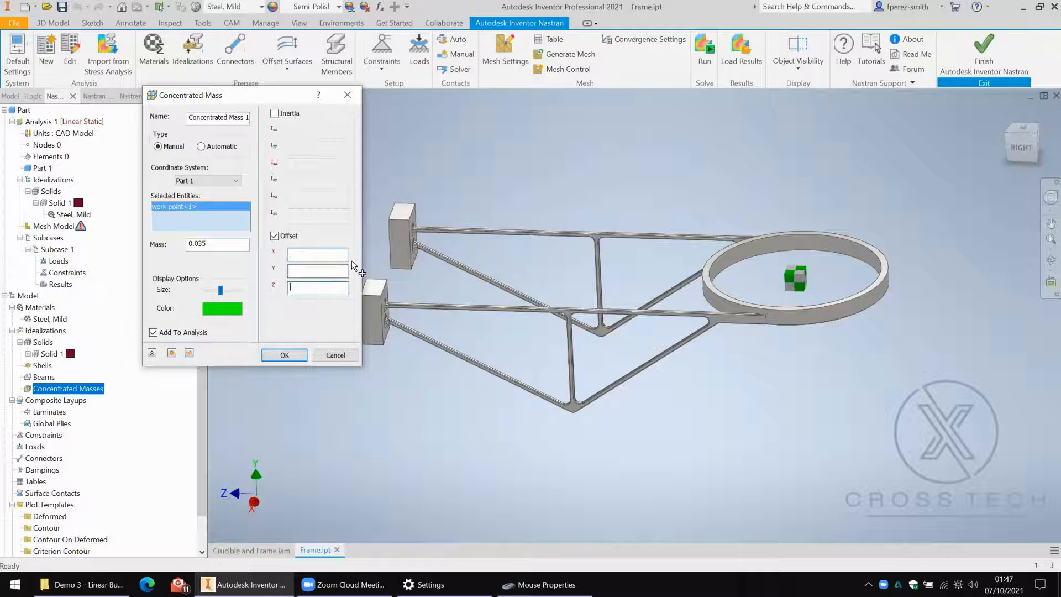
pyautogui.write('50')
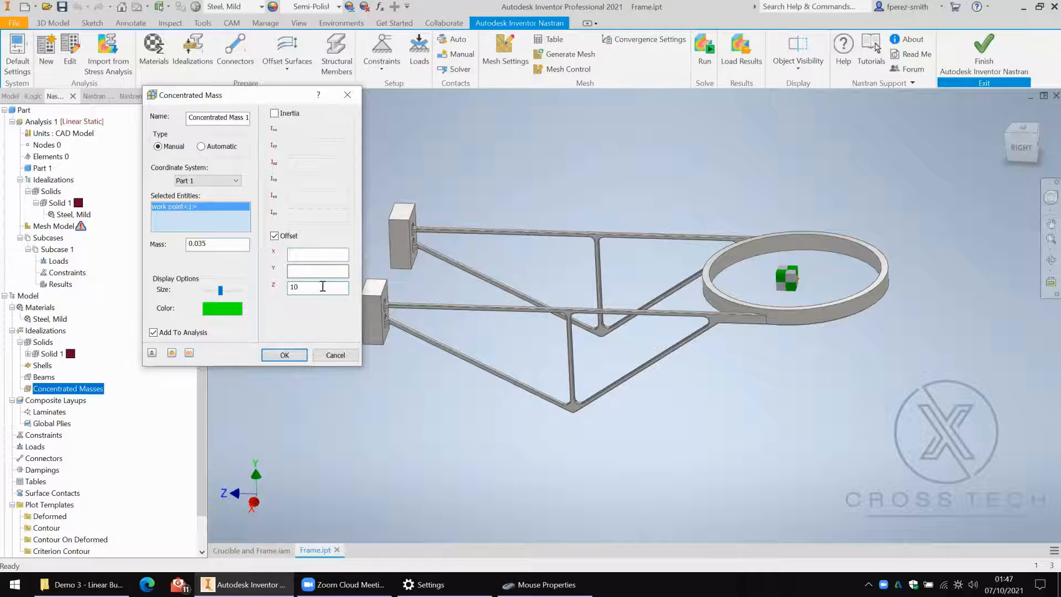
pyautogui.moveTo(301, 287); pyautogui.dragTo(253, 283)
pyautogui.write('0')
pyautogui.click(316, 271)
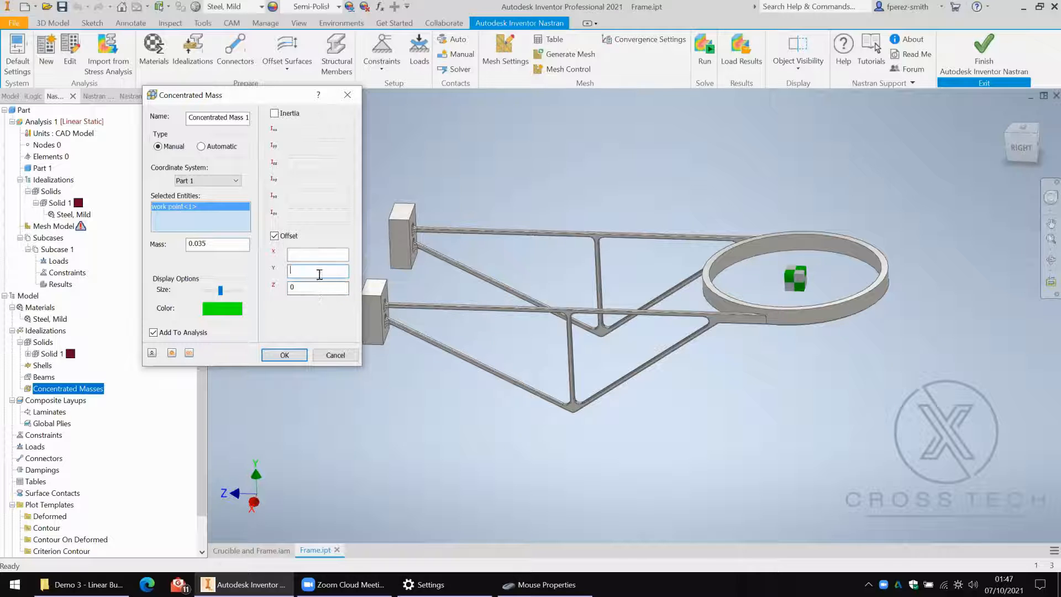
pyautogui.click(274, 236)
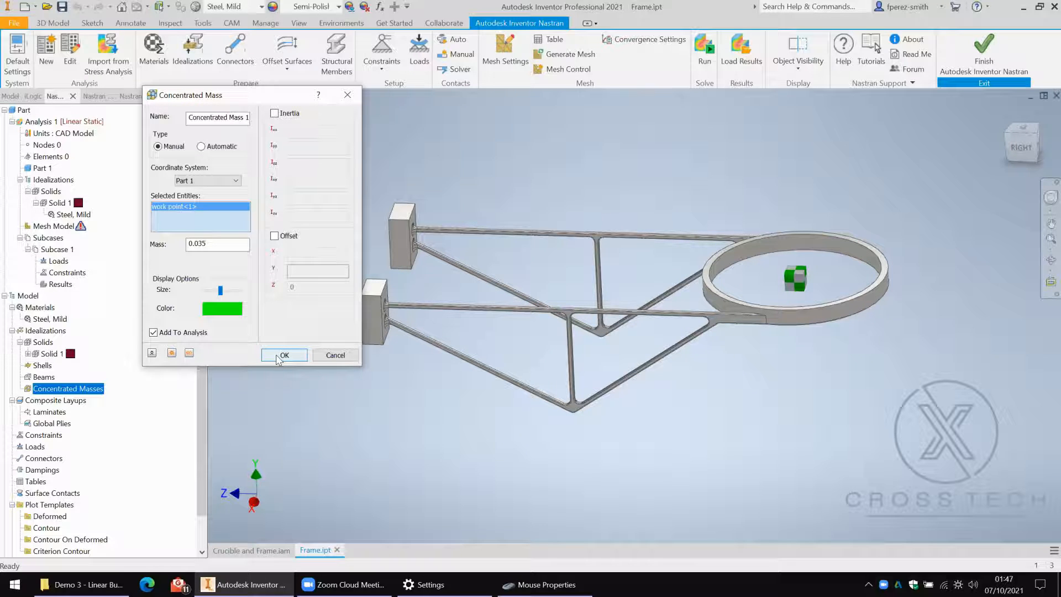
# Confirm the concentrated mass and check its marker inside the frame's ring
pyautogui.click(283, 355)
pyautogui.keyDown('shift'); pyautogui.moveTo(691, 238); pyautogui.dragTo(718, 252, button='middle'); pyautogui.keyUp('shift')
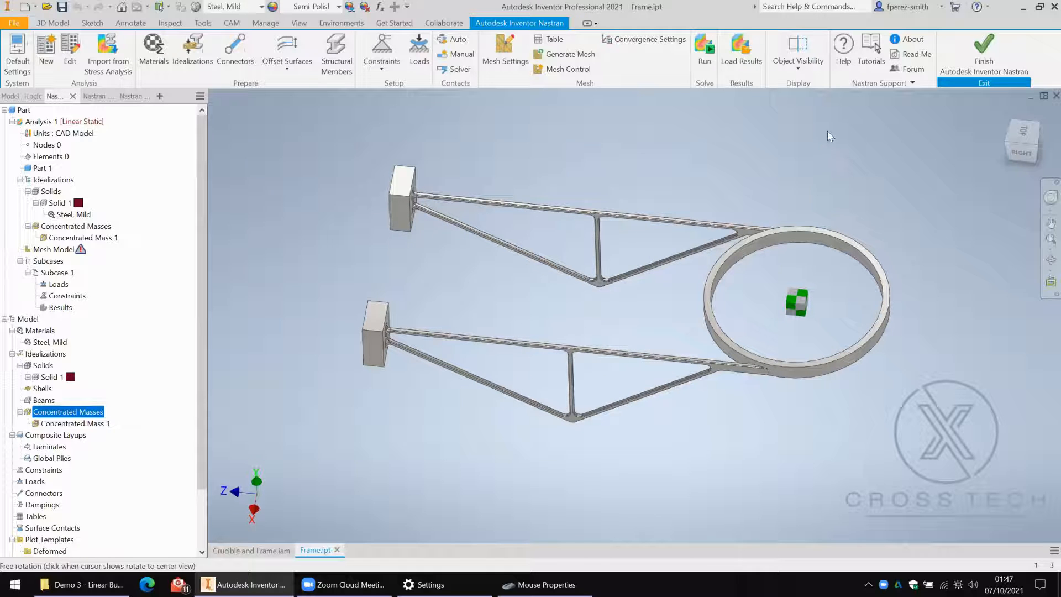
# Start a new connector, look through the Cable and Spring types, and set its type to Rigid Body
pyautogui.keyDown('shift'); pyautogui.moveTo(827, 131); pyautogui.dragTo(829, 148, button='middle'); pyautogui.keyUp('shift')
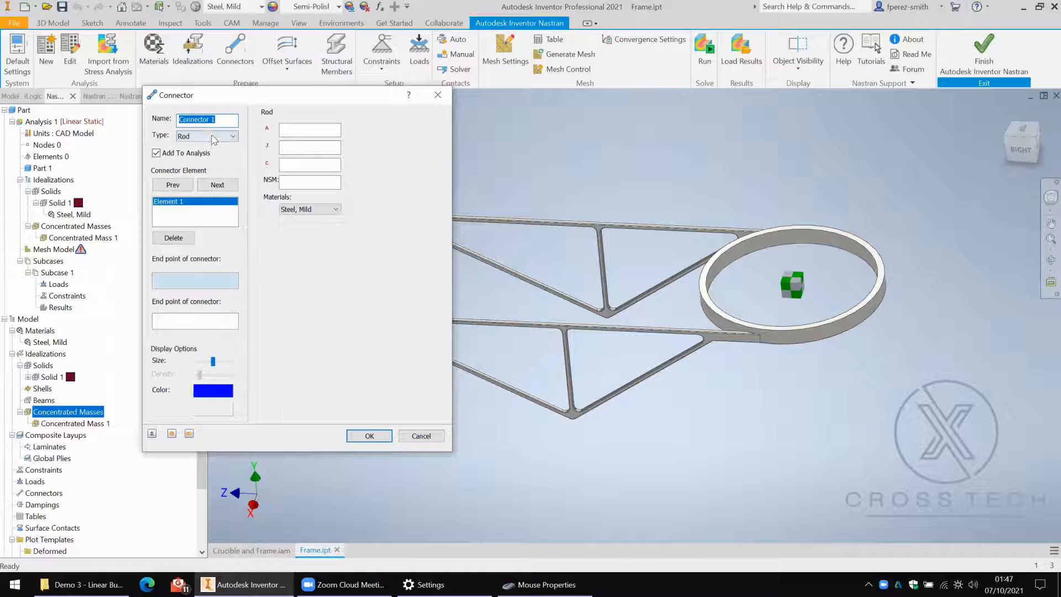
pyautogui.click(213, 136)
pyautogui.click(216, 158)
pyautogui.click(214, 137)
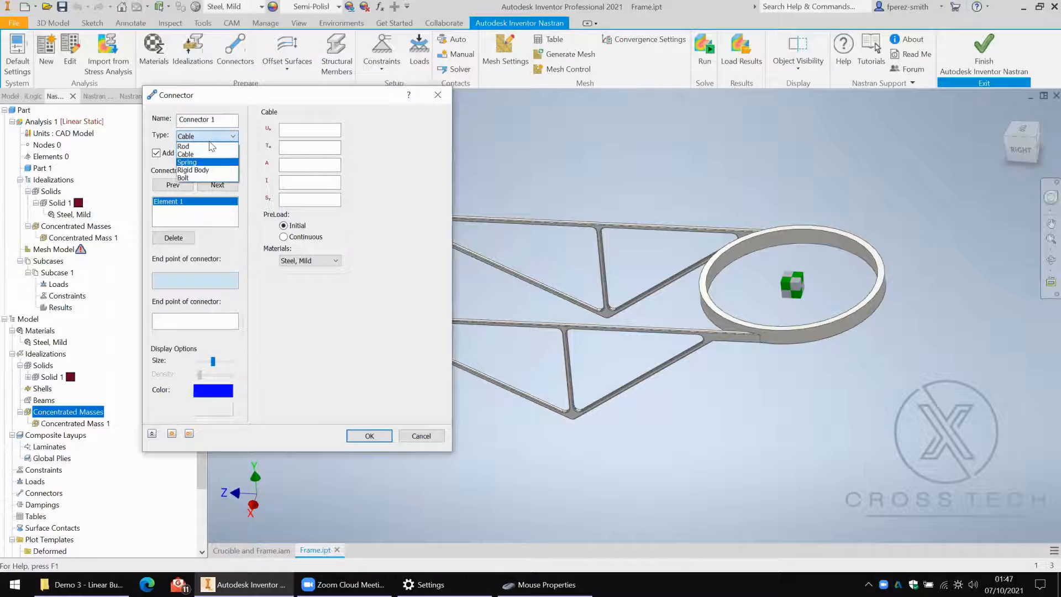
pyautogui.click(207, 163)
pyautogui.click(205, 137)
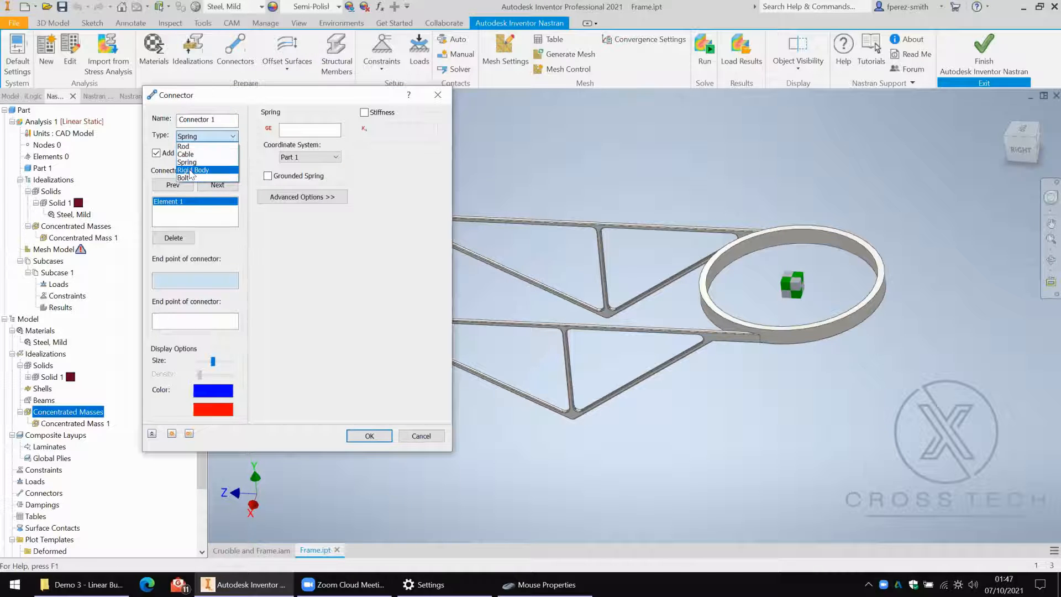
pyautogui.click(194, 170)
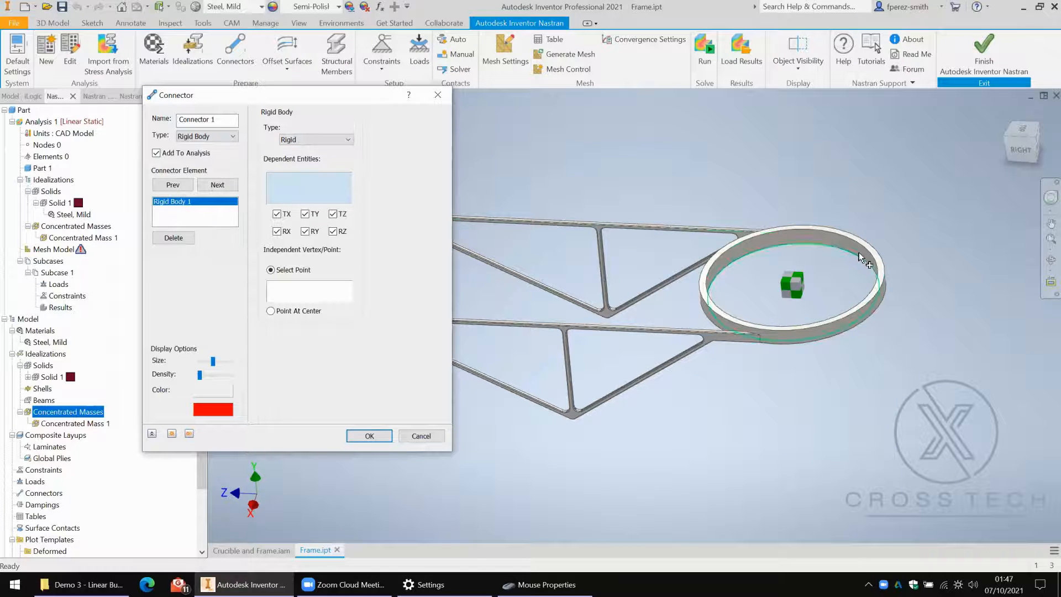
# Assign the ring's flat upper face as the dependent entity and the central work point as the independent point
pyautogui.scroll(3, 823, 232)
pyautogui.scroll(3, 813, 226)
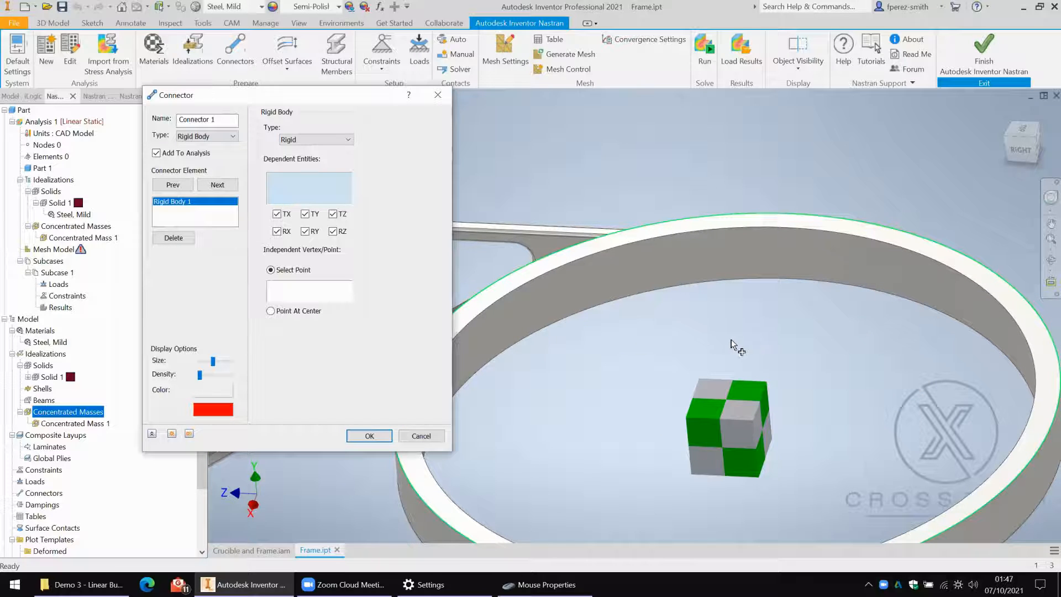
pyautogui.click(752, 338)
pyautogui.scroll(-2, 829, 338)
pyautogui.scroll(-1, 829, 340)
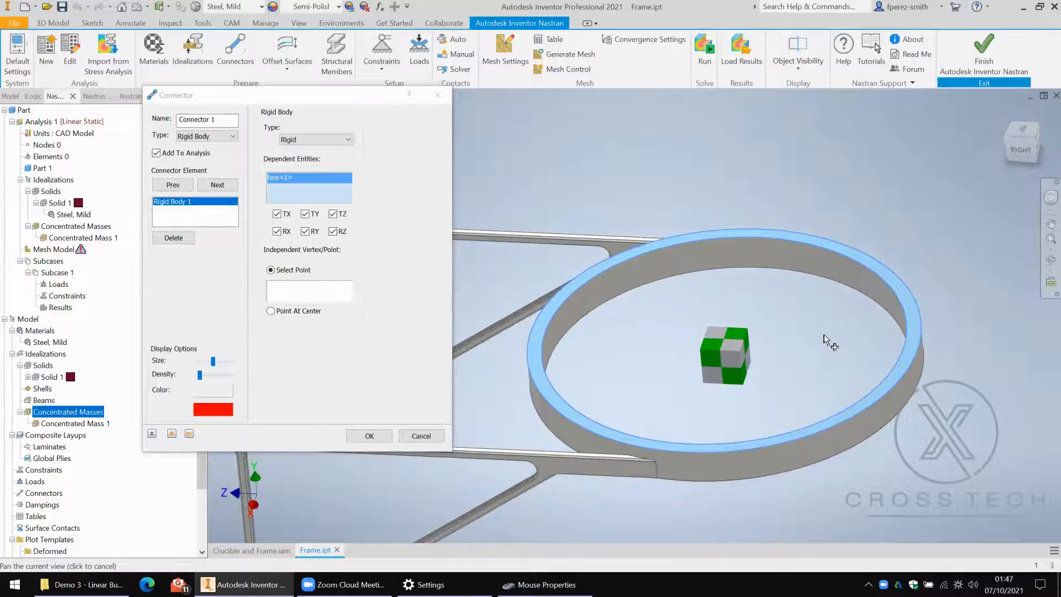
pyautogui.moveTo(819, 347); pyautogui.dragTo(824, 335, button='middle')
pyautogui.rightClick(824, 335)
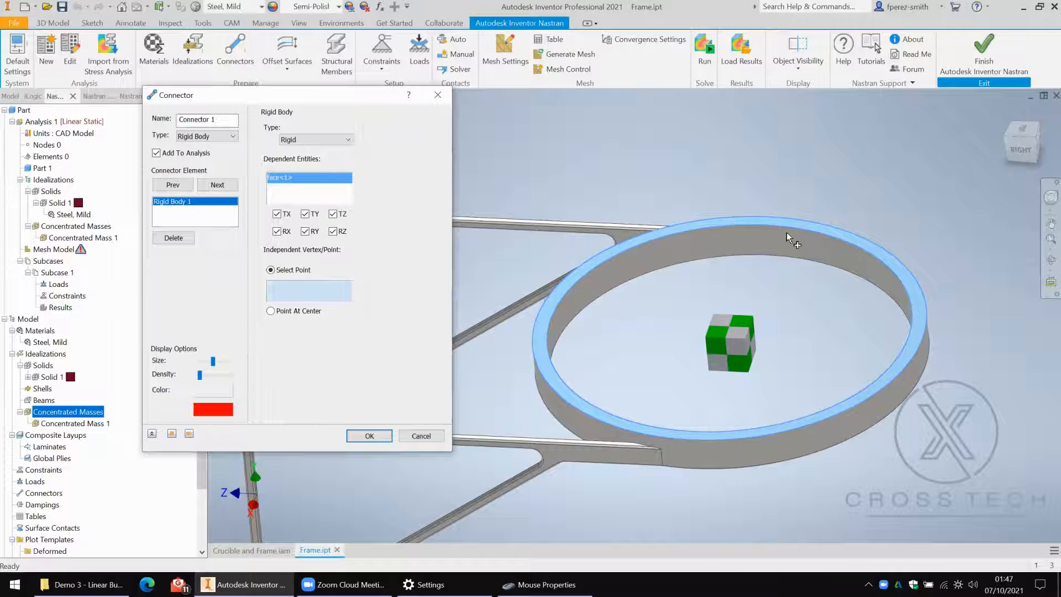
pyautogui.click(731, 338)
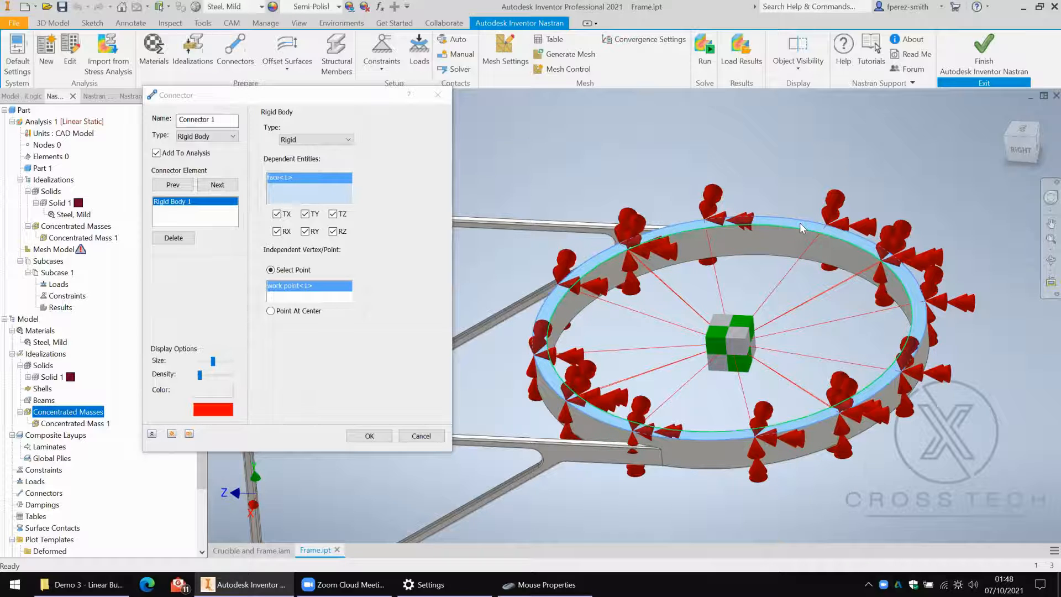
# Change the rigid body connector's behaviour from Rigid to Interpolation and confirm the connector
pyautogui.moveTo(800, 223)
pyautogui.click(308, 141)
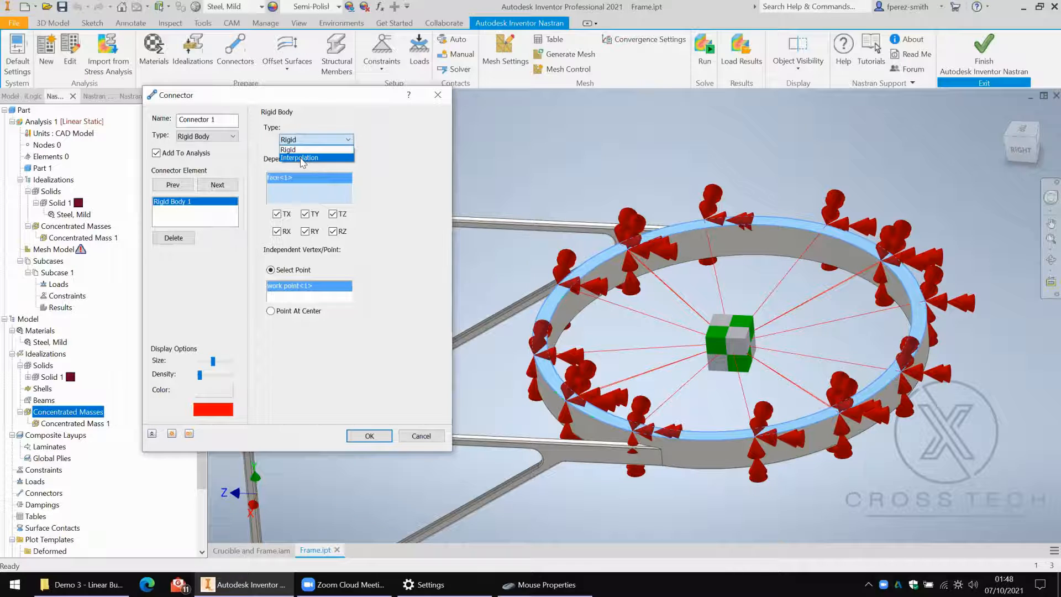
pyautogui.click(301, 158)
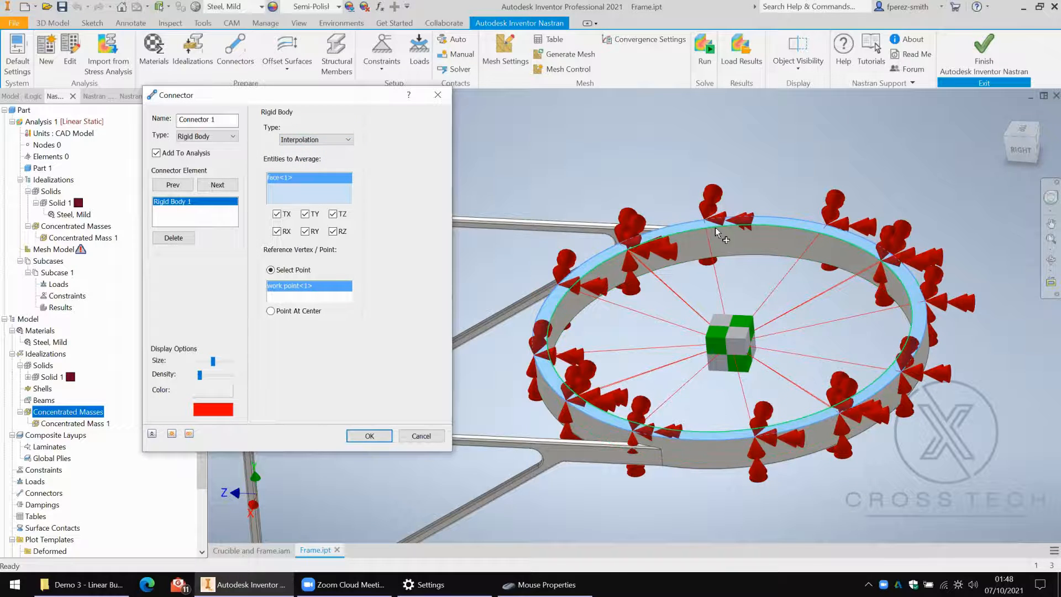
pyautogui.moveTo(711, 251); pyautogui.dragTo(708, 247, button='middle')
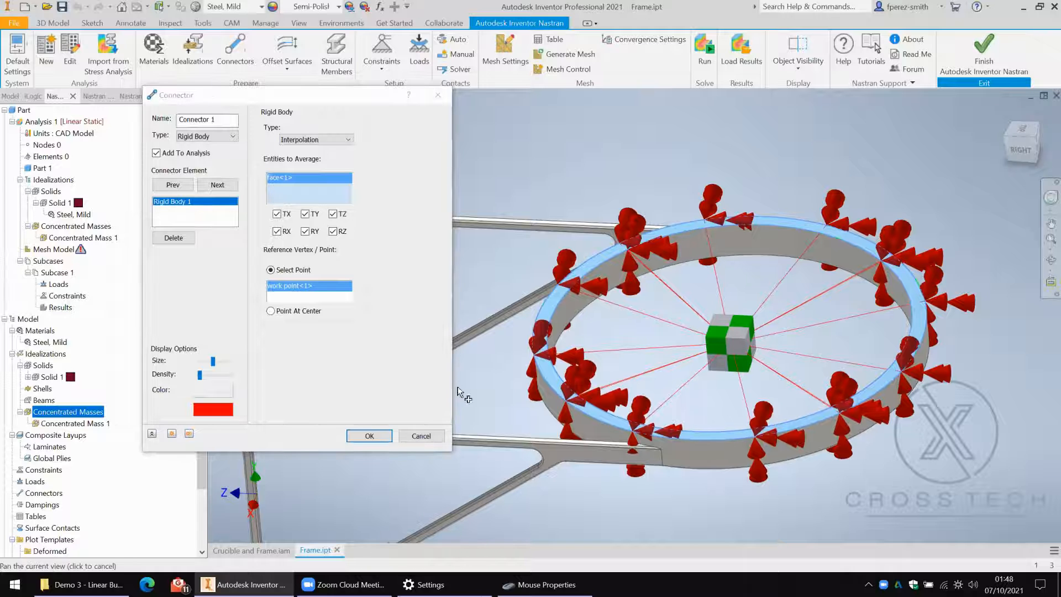
pyautogui.click(370, 436)
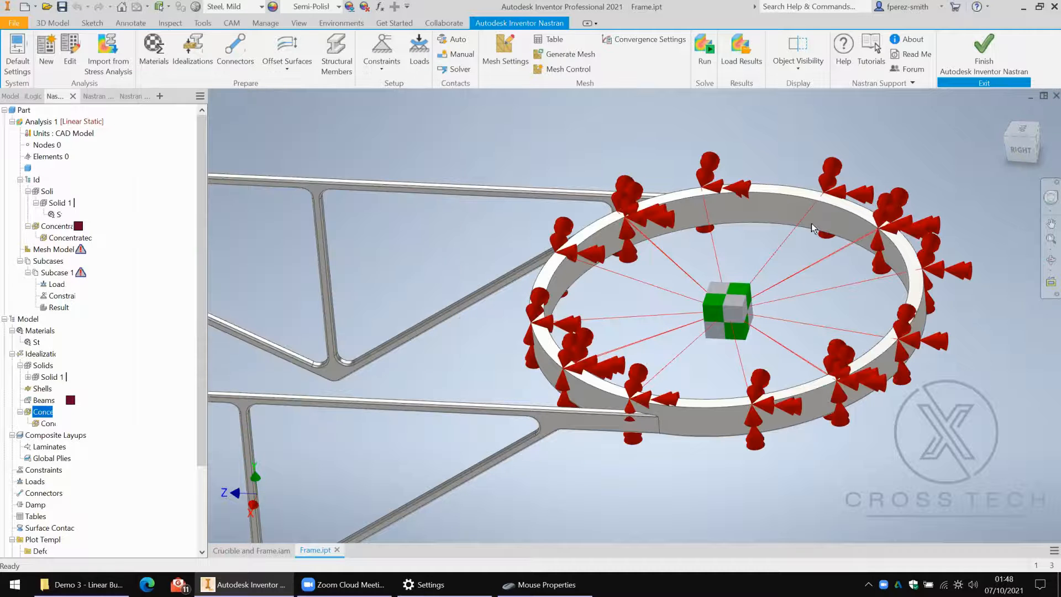
pyautogui.scroll(-4, 705, 186)
pyautogui.keyDown('shift'); pyautogui.moveTo(704, 186); pyautogui.dragTo(522, 217, button='middle'); pyautogui.keyUp('shift')
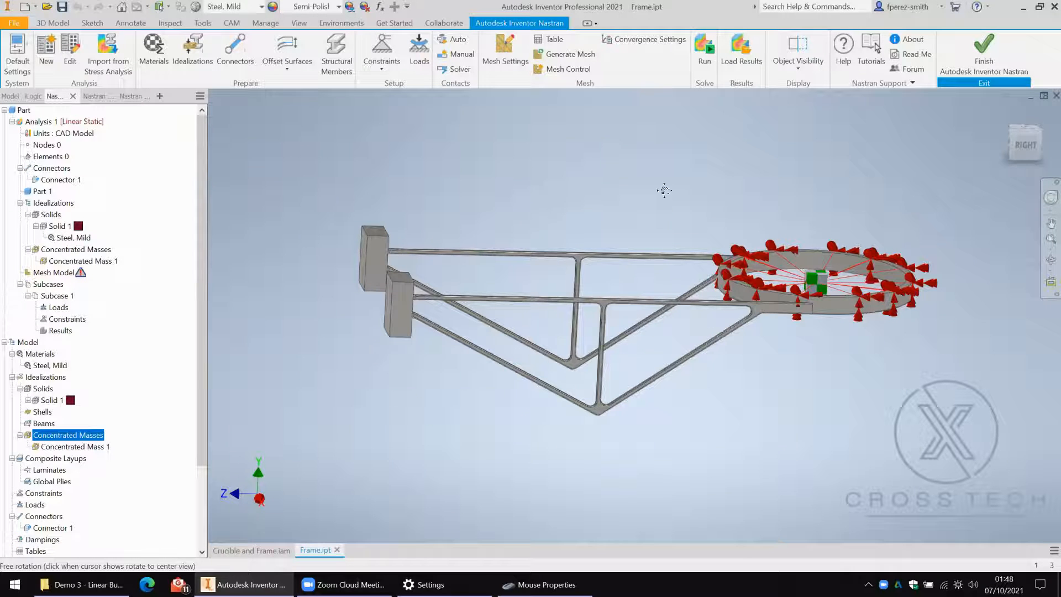
# Fix the outer end faces of the frame's mounting blocks with a structural constraint in all degrees of freedom
pyautogui.keyDown('shift'); pyautogui.moveTo(697, 161); pyautogui.dragTo(546, 193, button='middle'); pyautogui.keyUp('shift')
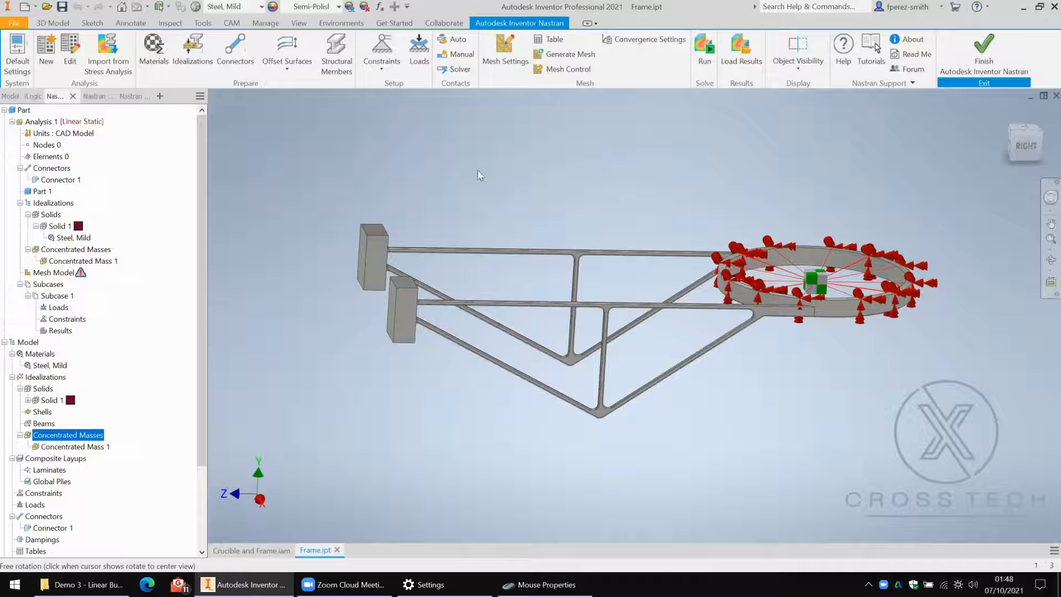
pyautogui.keyDown('shift'); pyautogui.moveTo(371, 86); pyautogui.dragTo(353, 113, button='middle'); pyautogui.keyUp('shift')
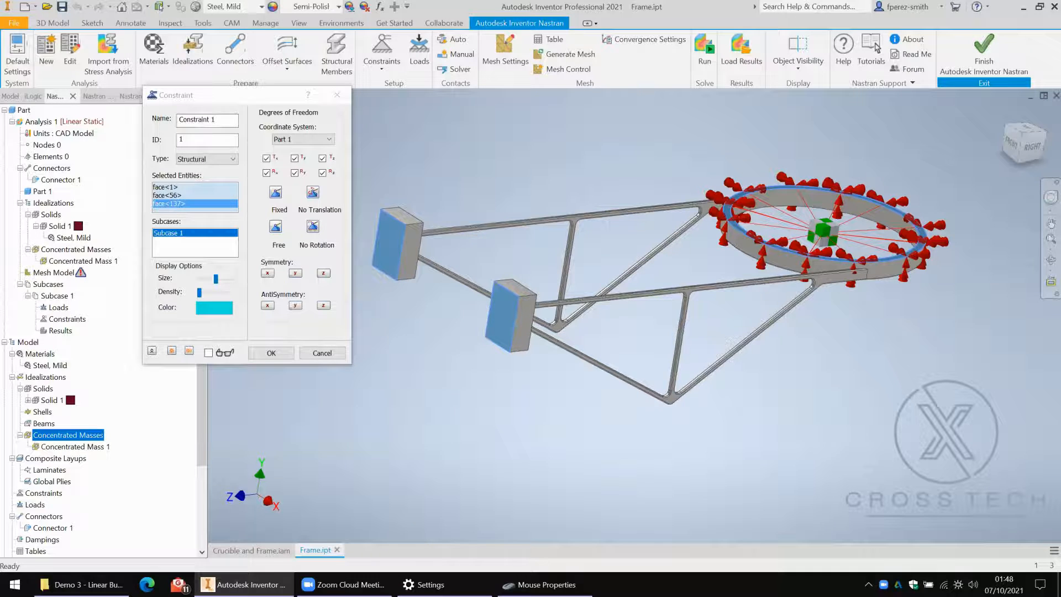
pyautogui.press('Return')
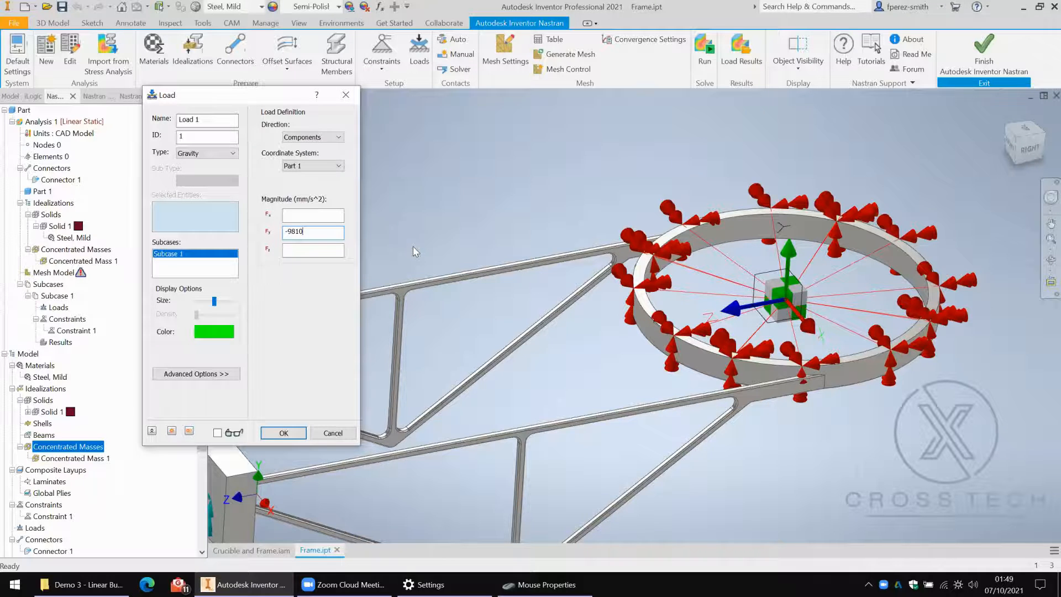
# Add a gravity load of -9810 mm/s² in the Y direction to Subcase 1
pyautogui.press('Return')
pyautogui.press('g')
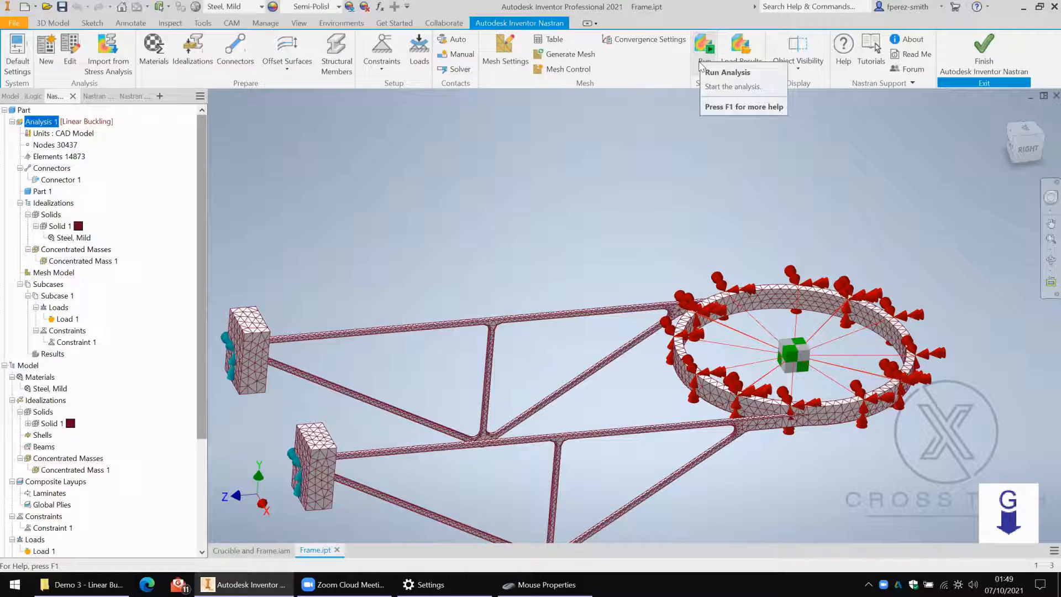
# Run the linear buckling analysis and display the solid von Mises stress contour on the frame
pyautogui.click(74, 238)
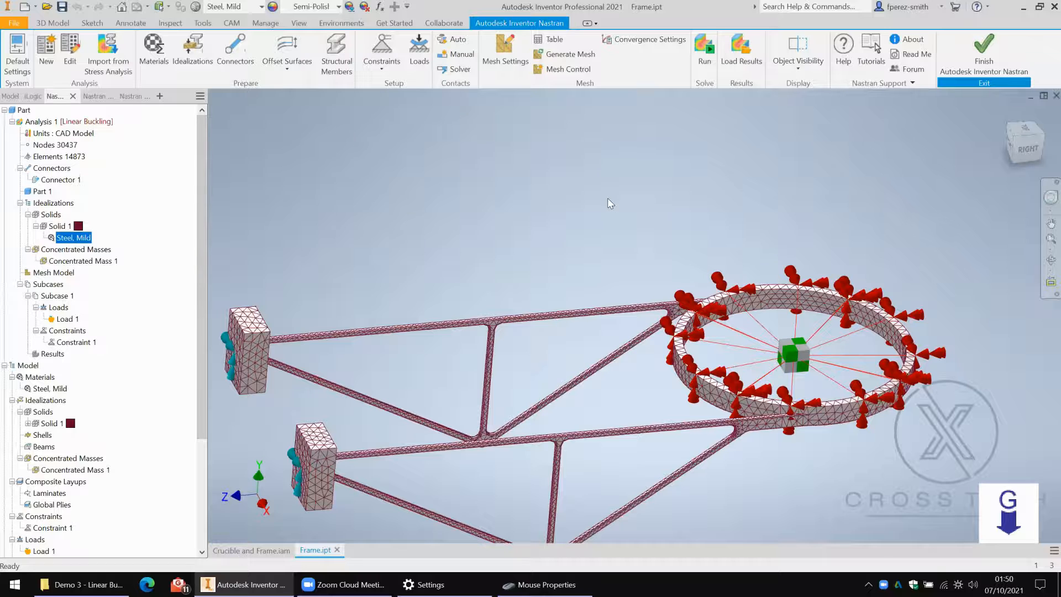
pyautogui.click(702, 52)
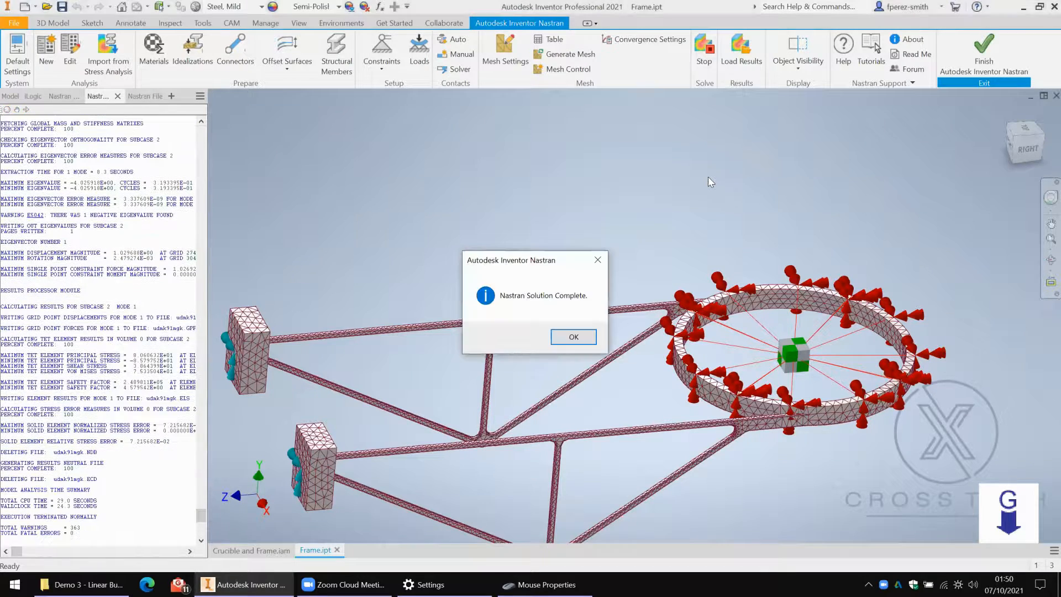
pyautogui.press('Return')
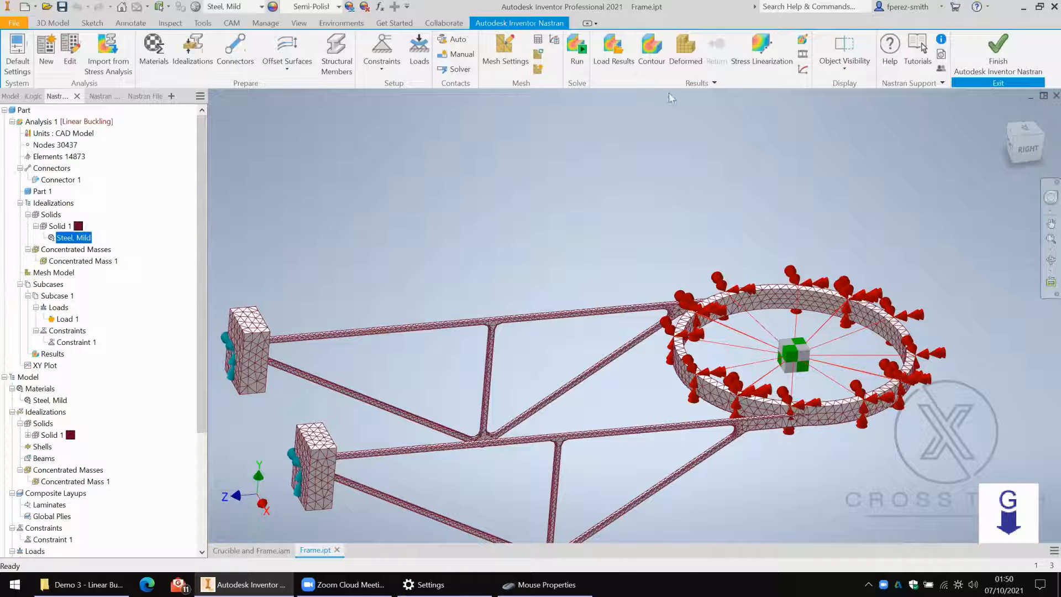
pyautogui.click(656, 53)
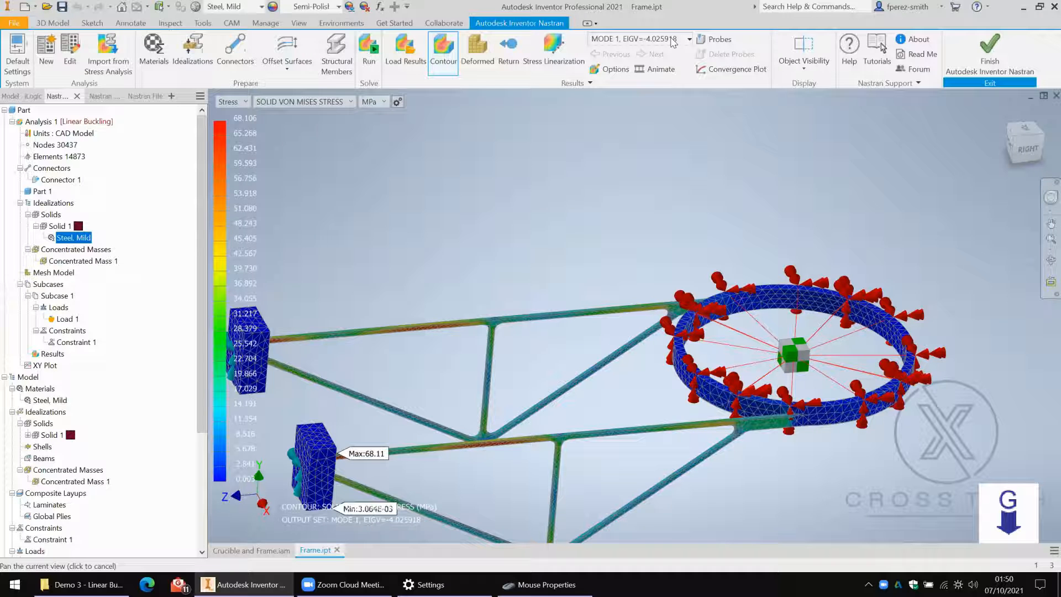
pyautogui.moveTo(658, 87); pyautogui.dragTo(703, 22, button='middle')
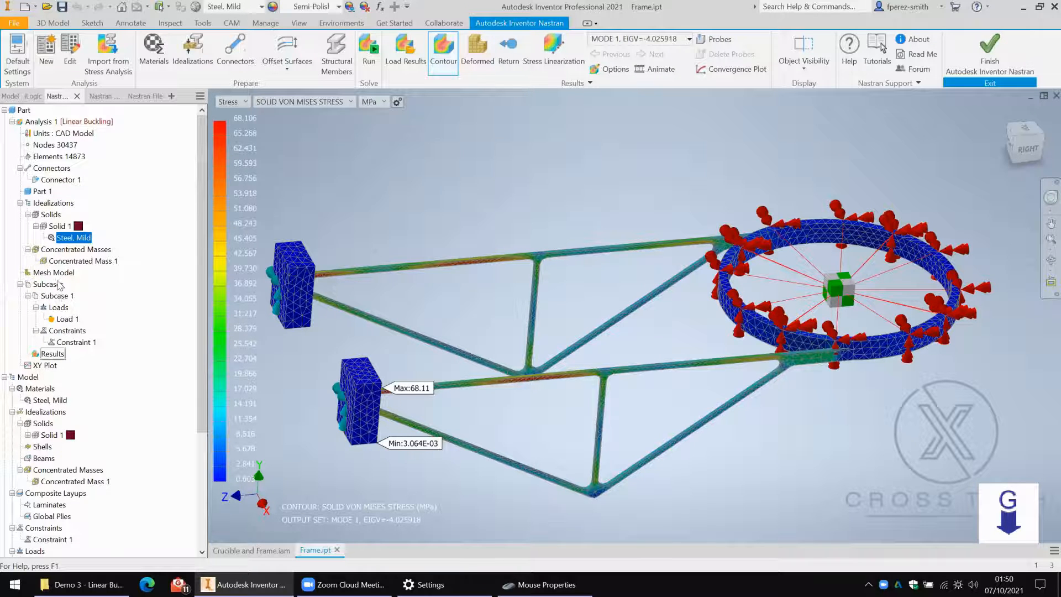
# Edit Analysis 1 to set the number of buckling modes to 4
pyautogui.rightClick(61, 122)
pyautogui.click(83, 144)
pyautogui.click(152, 141)
pyautogui.doubleClick(192, 221)
pyautogui.write('4')
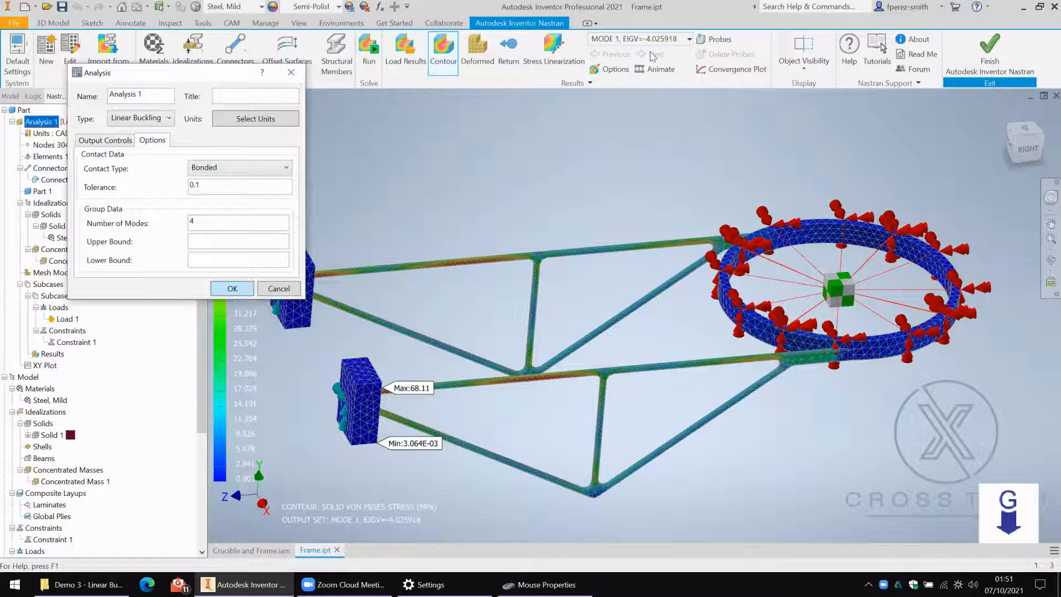
pyautogui.press('Return')
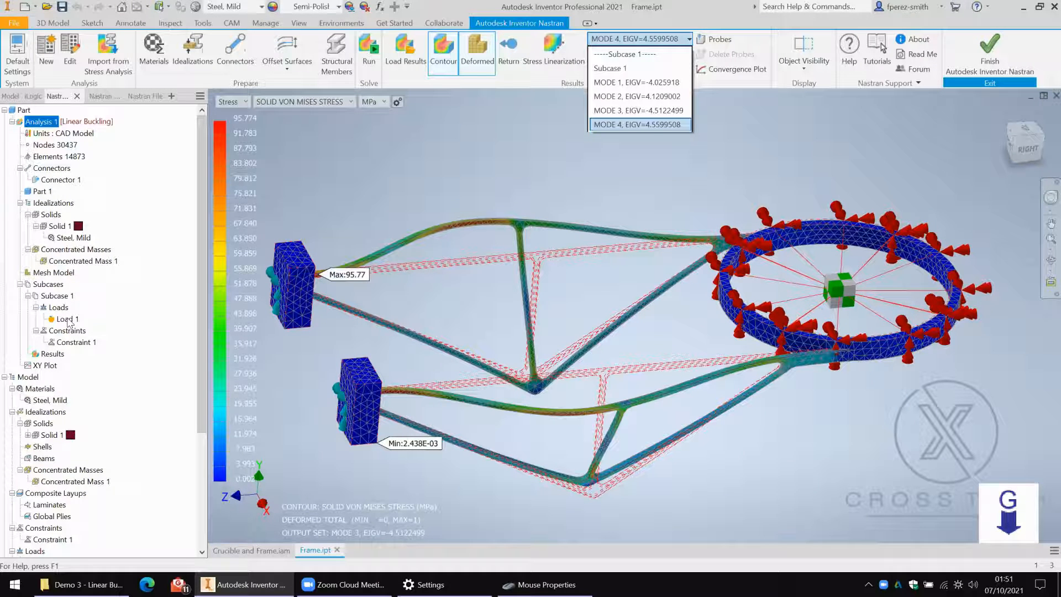
# Check the gravity load's components and compare the eigenvalues listed for the buckling modes
pyautogui.click(70, 321)
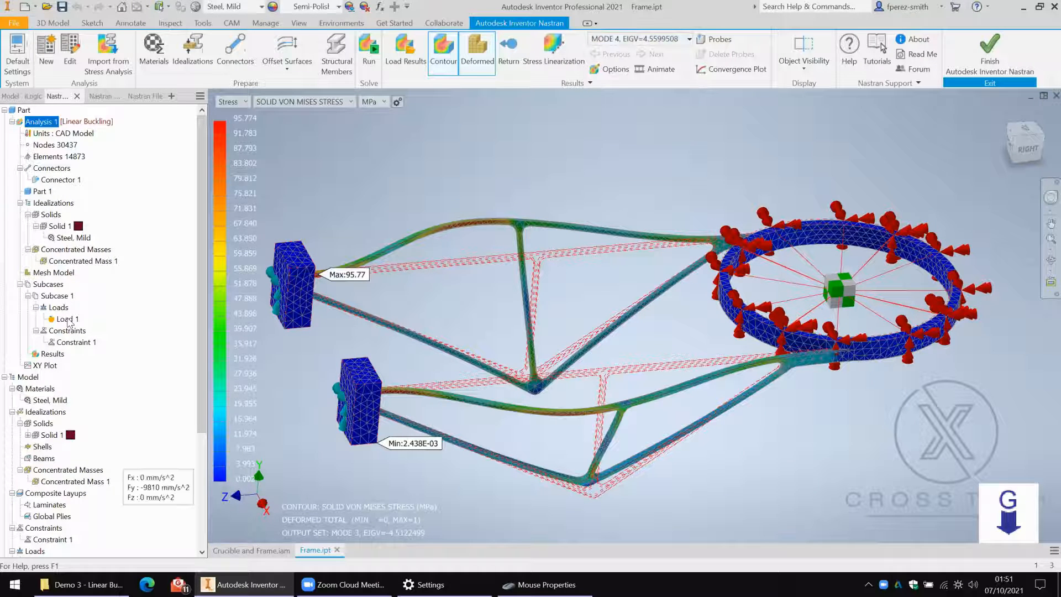
pyautogui.click(673, 41)
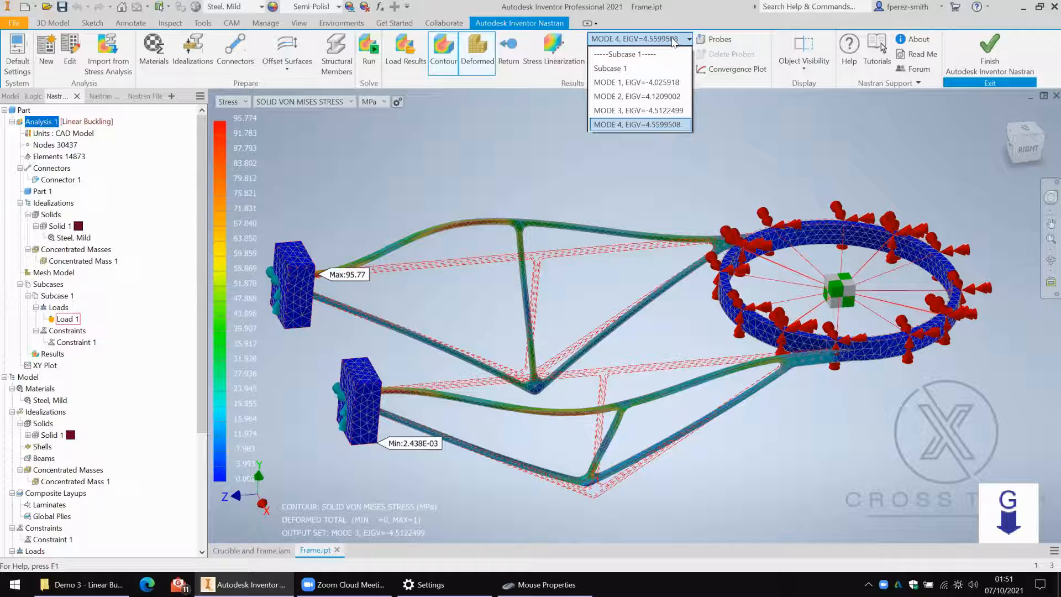
pyautogui.click(556, 174)
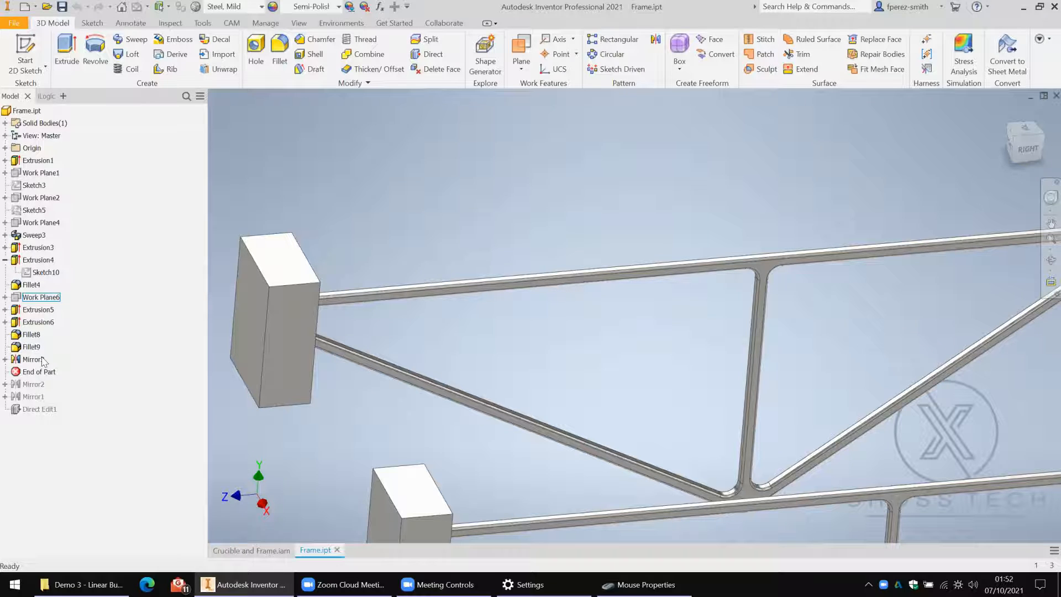
# Expand the frame's extrusion features to review their sketches, and close Frame.ipt with its changes saved
pyautogui.click(5, 309)
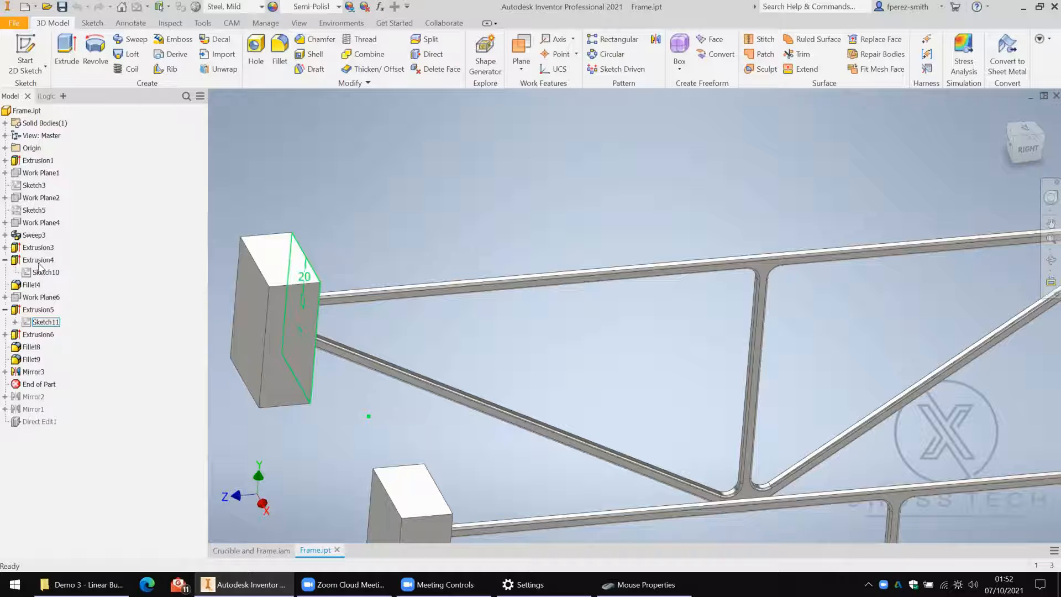
pyautogui.click(5, 247)
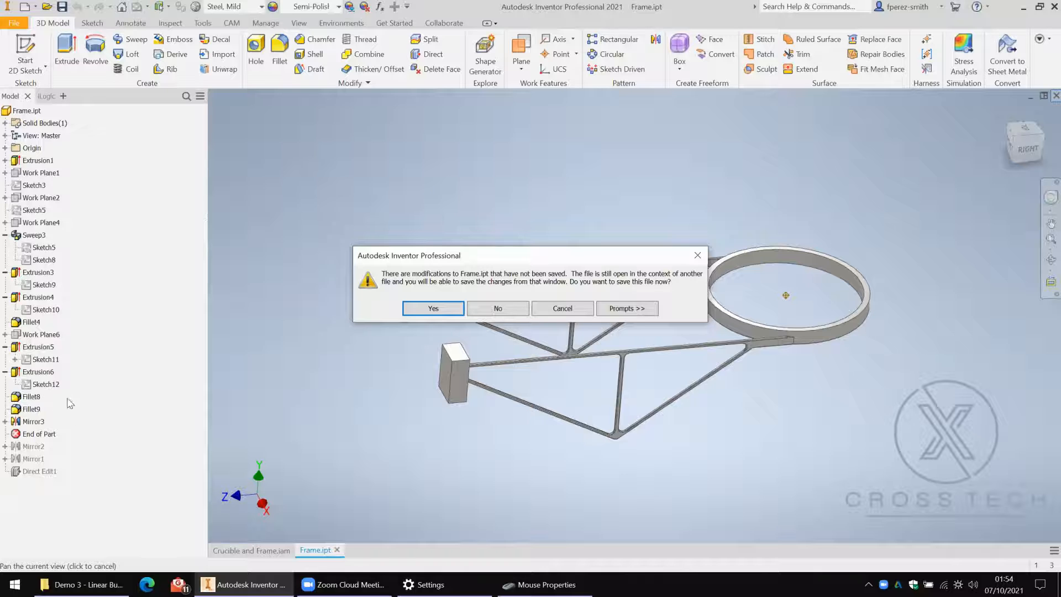
pyautogui.click(433, 309)
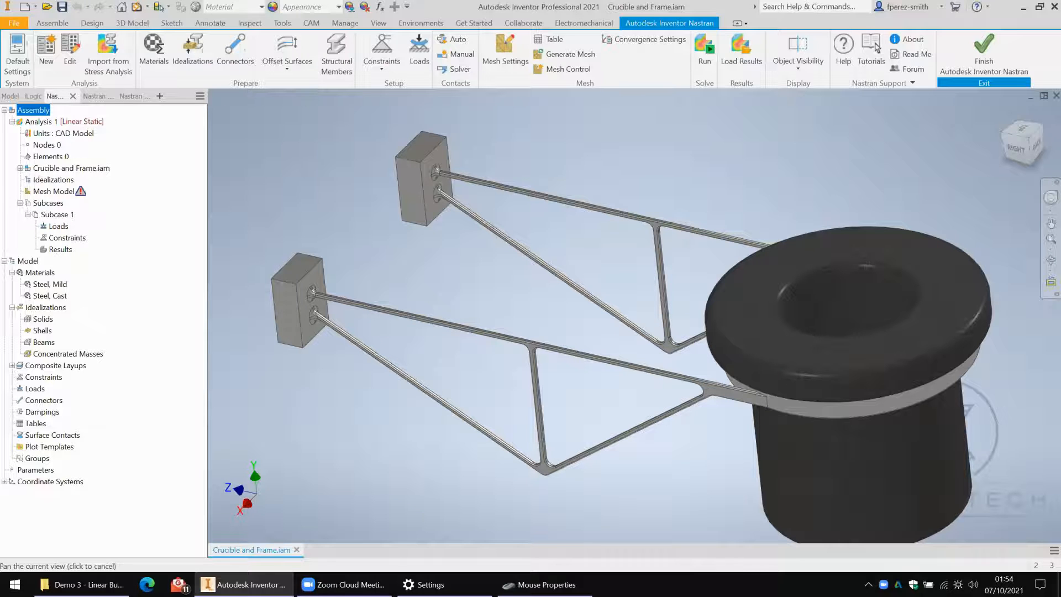
# Keep the bracket idealization as Solid Elements in Steel, Mild and add a Solid Elements idealization in Steel, Cast for Crucible:1
pyautogui.scroll(-1, 786, 309)
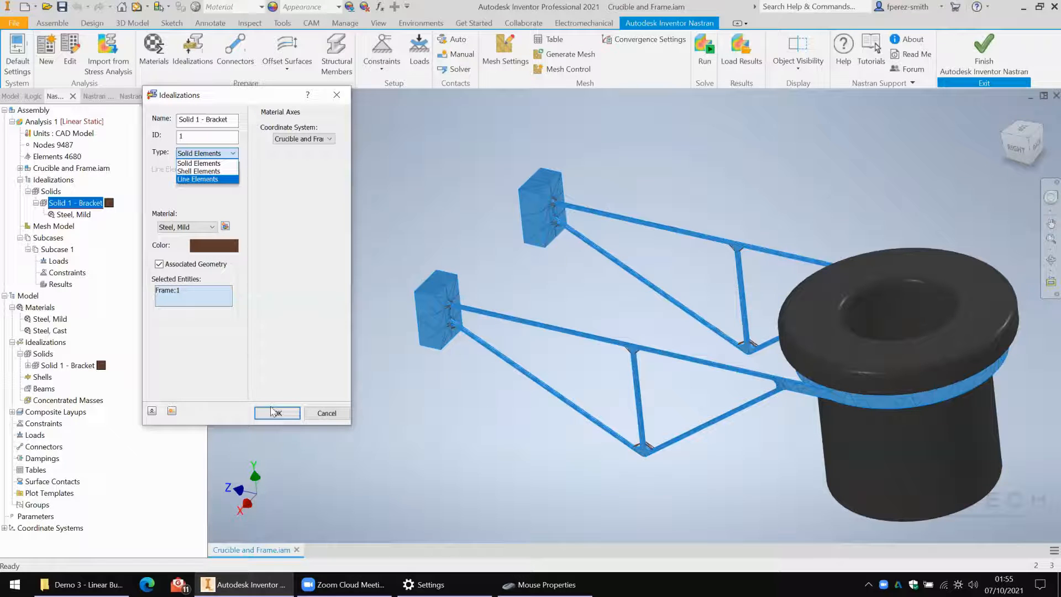
pyautogui.click(339, 200)
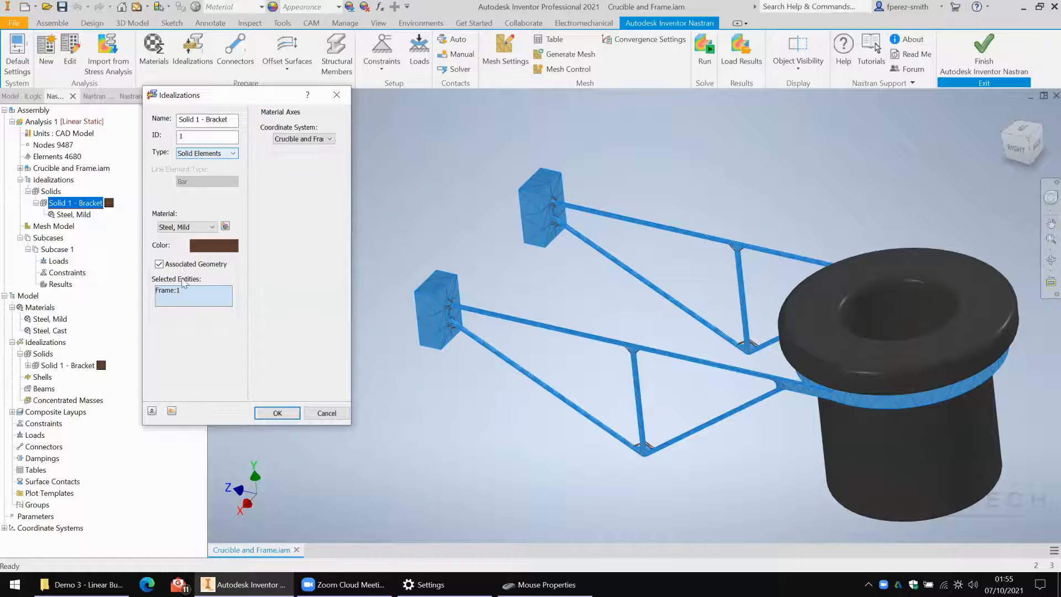
pyautogui.press('Tab')
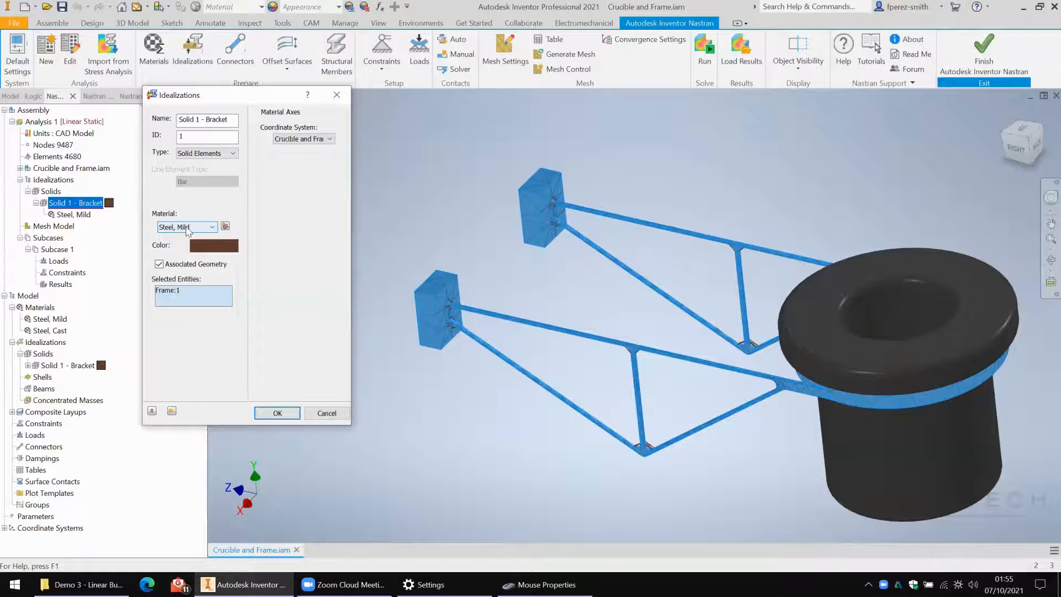
pyautogui.press('Return')
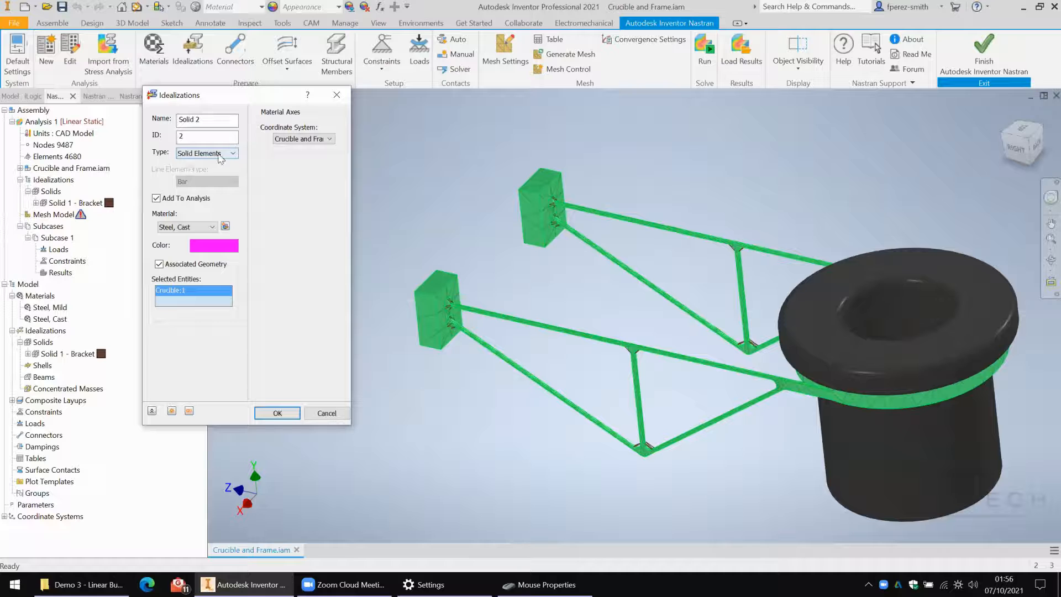
pyautogui.click(277, 413)
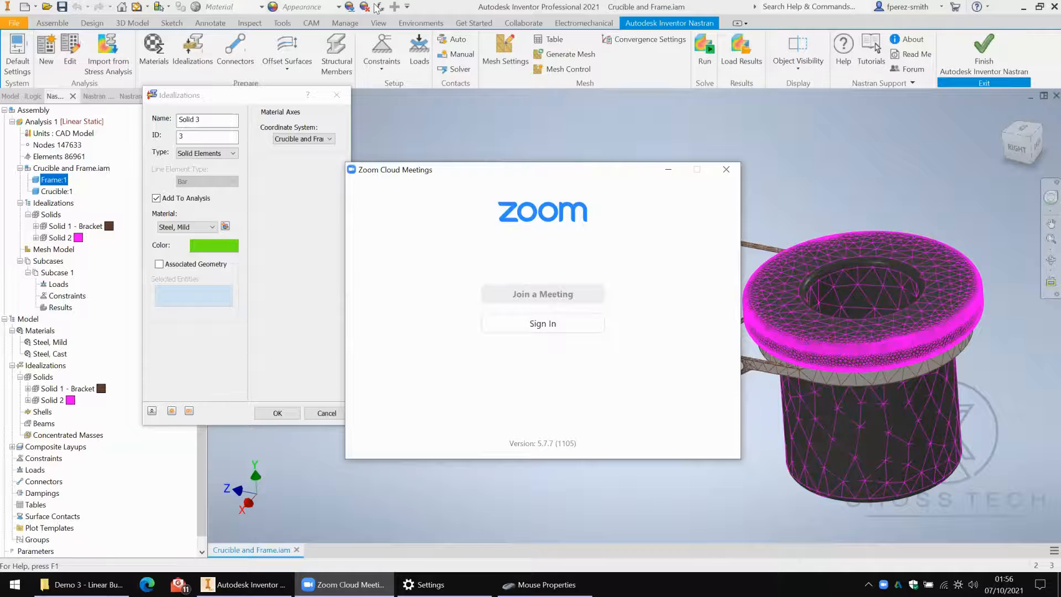
pyautogui.rightClick(883, 584)
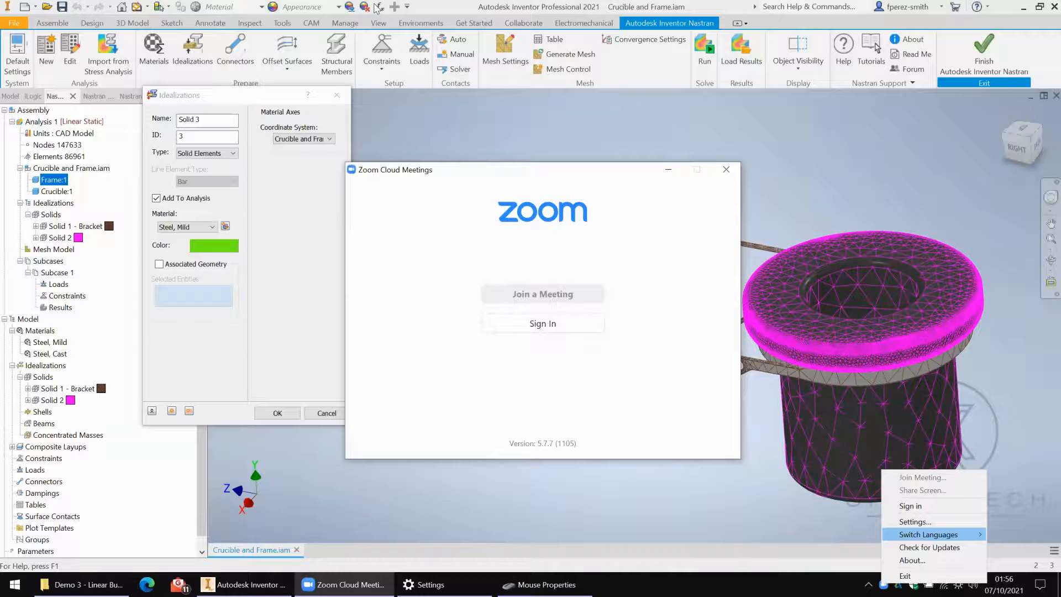
pyautogui.click(379, 137)
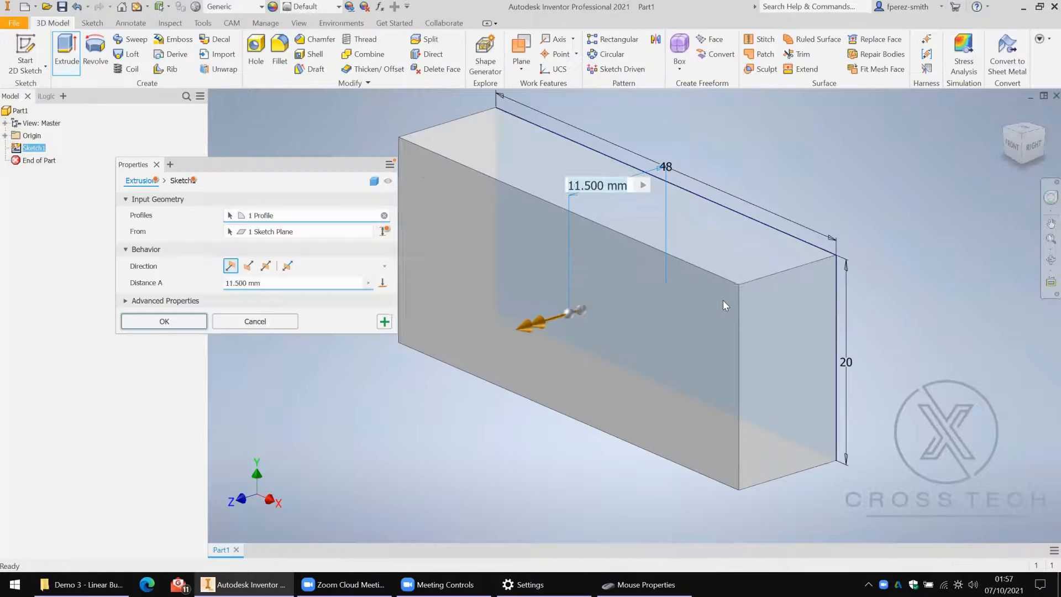
# Extrude the 48 by 20 mm rectangle 20 mm and round its upper end edge with a 14.5 mm fillet
pyautogui.write('20')
pyautogui.press('Return')
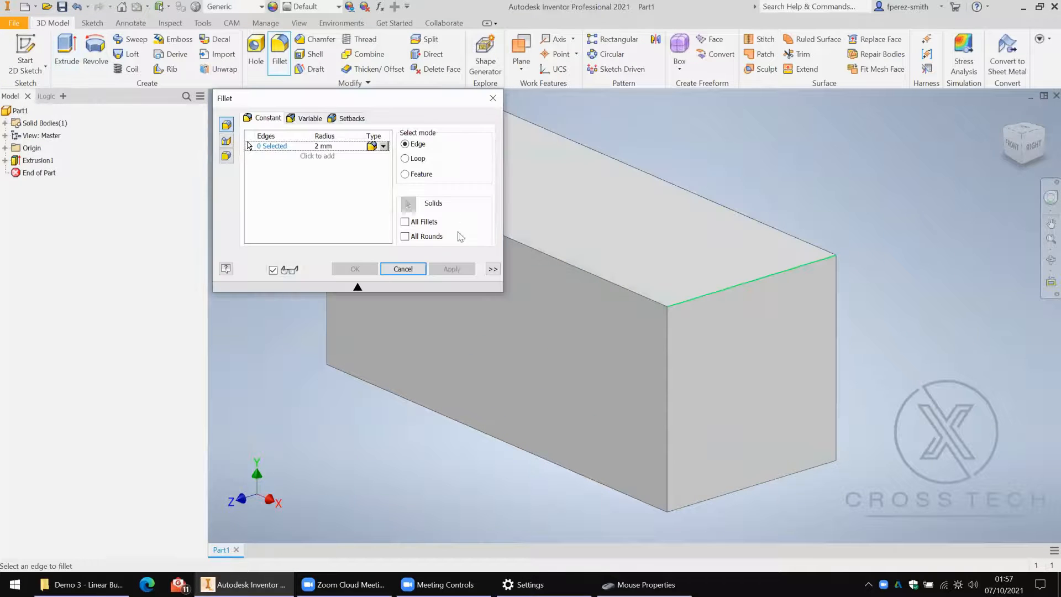
pyautogui.click(751, 280)
pyautogui.moveTo(753, 273); pyautogui.dragTo(574, 385)
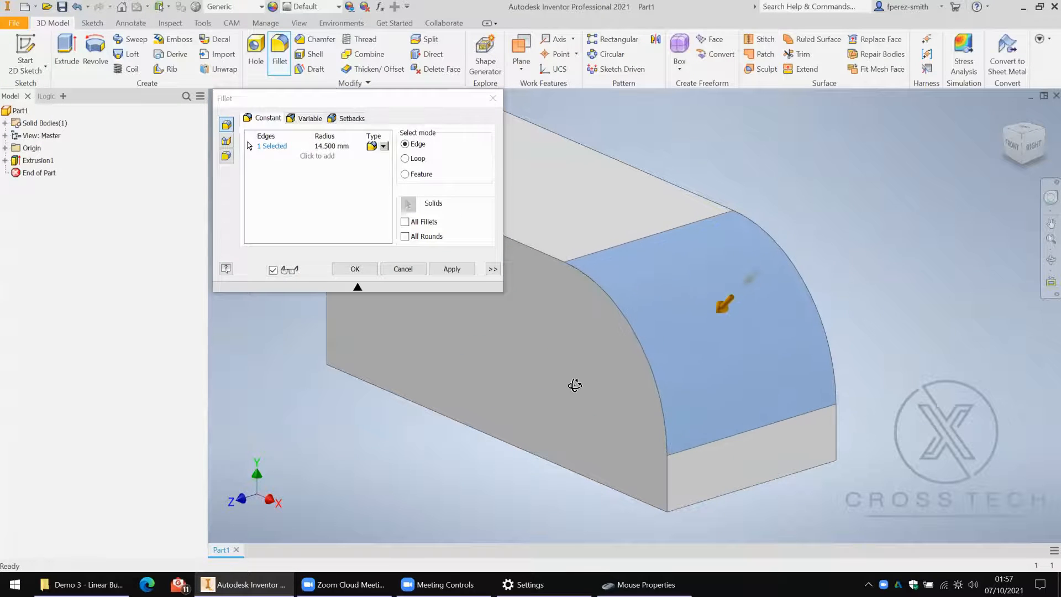
pyautogui.press('Return')
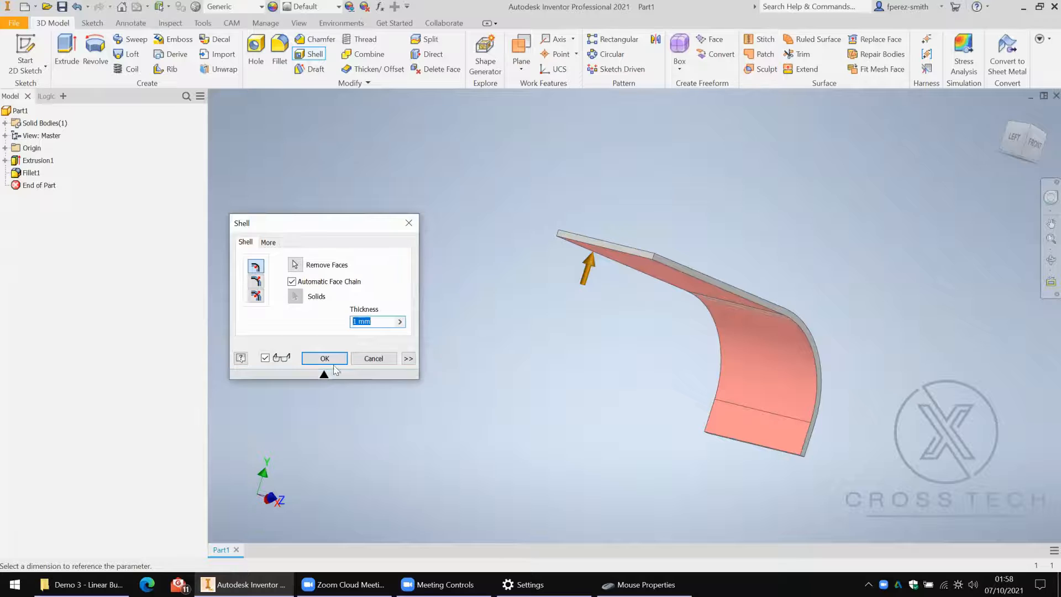
# Shell the rounded block to a 1 mm thickness, leaving only the flat top and the curved end wall
pyautogui.click(331, 362)
pyautogui.keyDown('shift'); pyautogui.moveTo(507, 280); pyautogui.dragTo(423, 260, button='middle'); pyautogui.keyUp('shift')
pyautogui.keyDown('shift'); pyautogui.moveTo(35, 203); pyautogui.dragTo(166, 204, button='middle'); pyautogui.keyUp('shift')
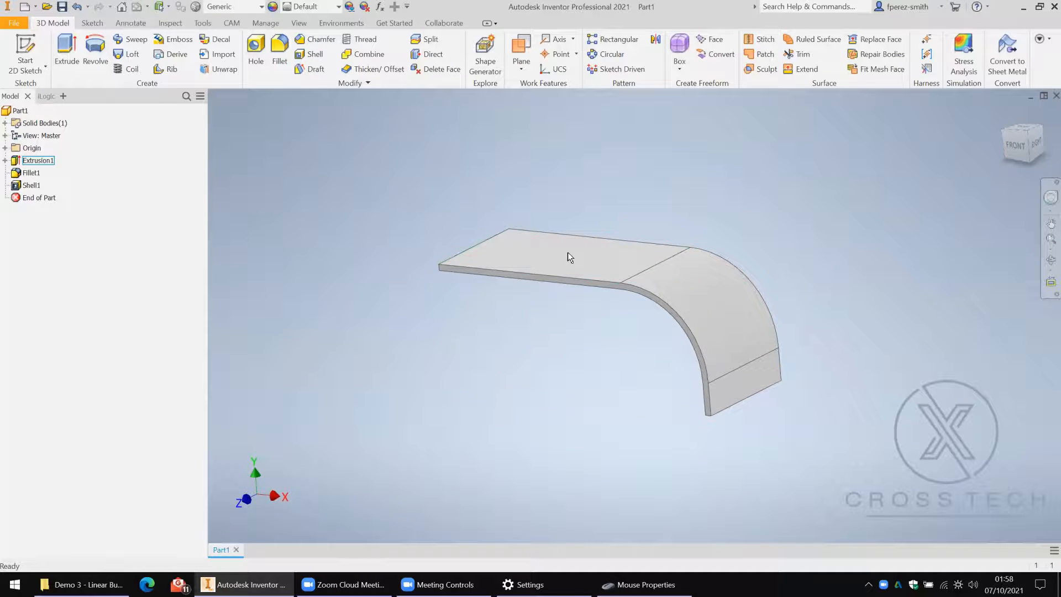
# Open the bent plate in the Autodesk Inventor Nastran environment and generate its solid element mesh
pyautogui.click(336, 24)
pyautogui.click(229, 49)
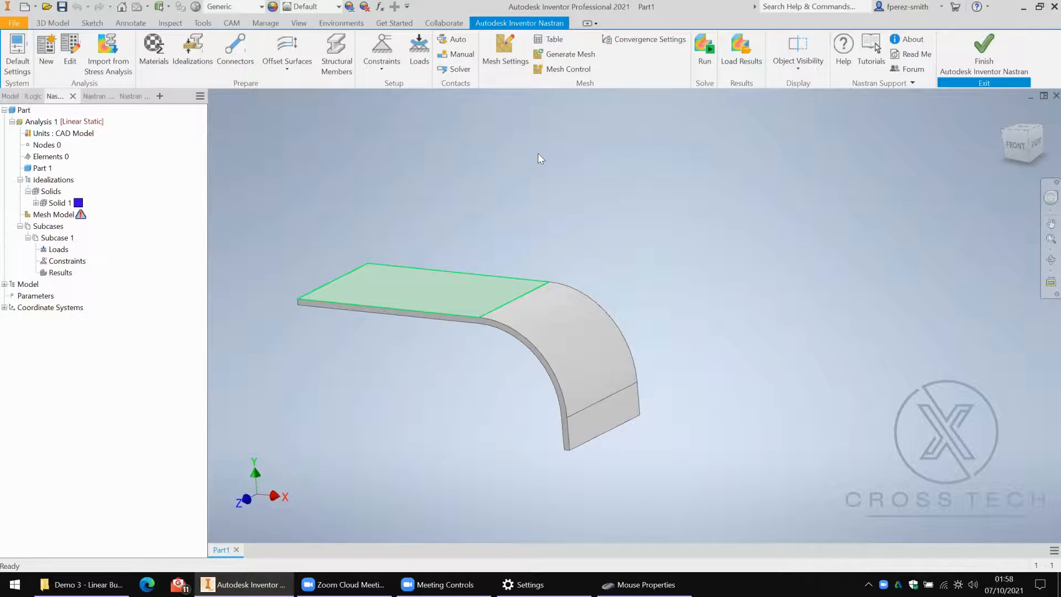
pyautogui.click(557, 55)
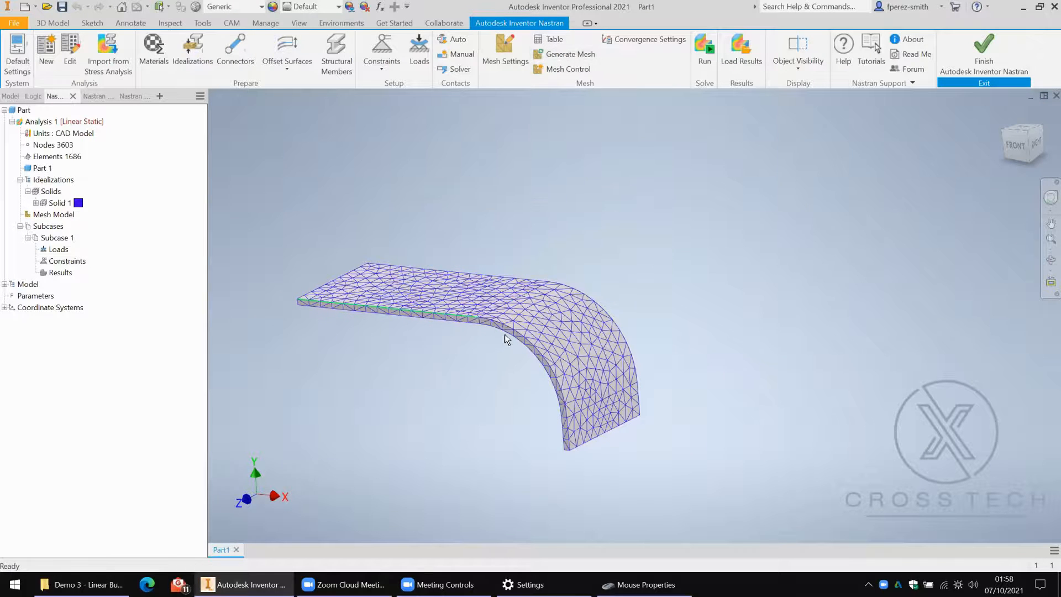
# Examine the plate's solid mesh along the flat face, the bend and the thin edge
pyautogui.scroll(3, 553, 329)
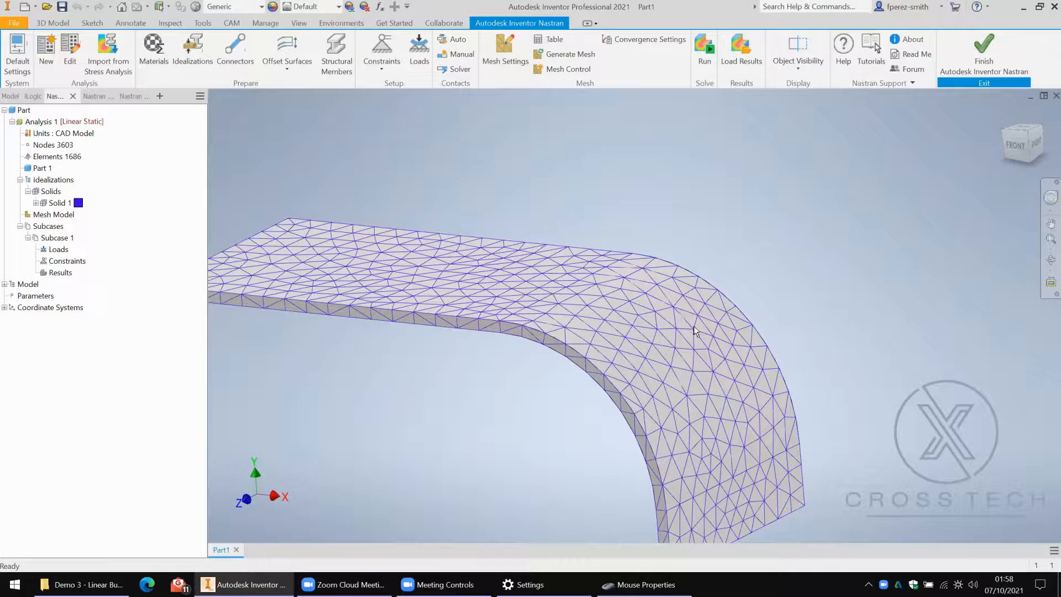
pyautogui.scroll(2, 382, 295)
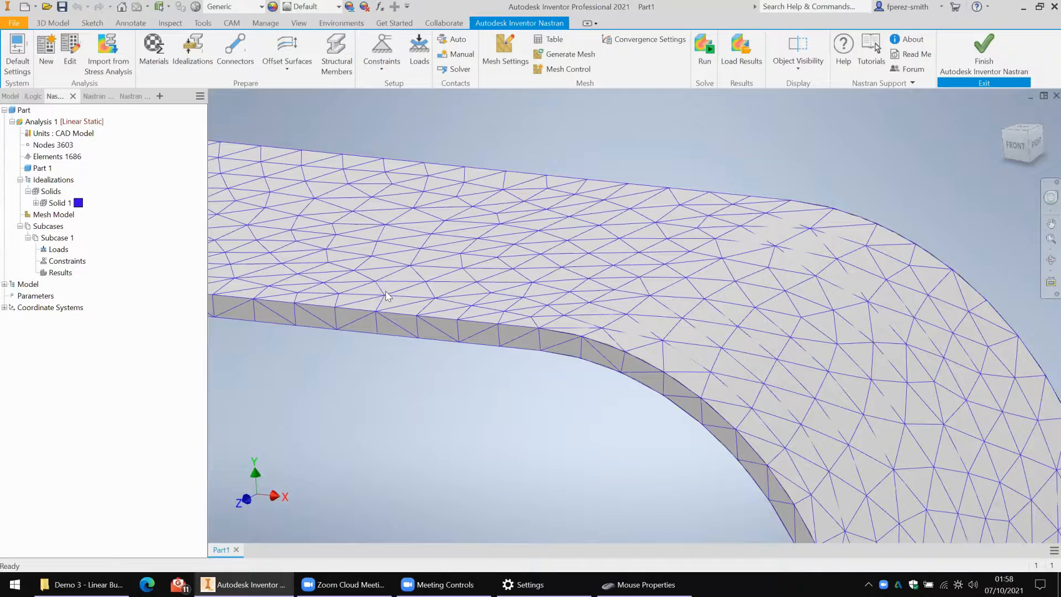
pyautogui.scroll(-2, 534, 309)
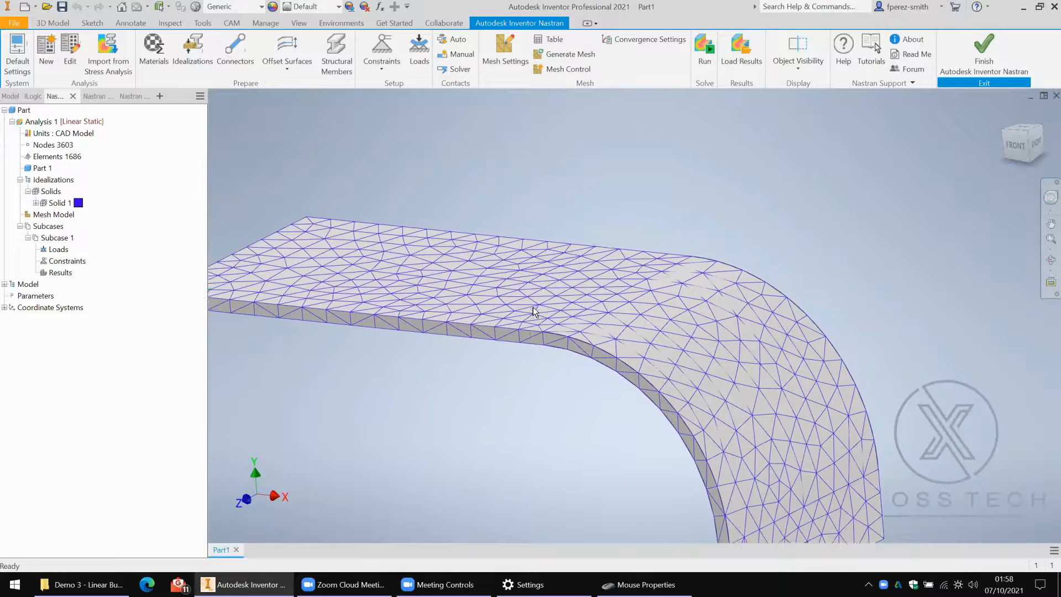
pyautogui.moveTo(533, 307); pyautogui.dragTo(534, 300, button='middle')
pyautogui.moveTo(383, 236); pyautogui.dragTo(386, 224, button='middle')
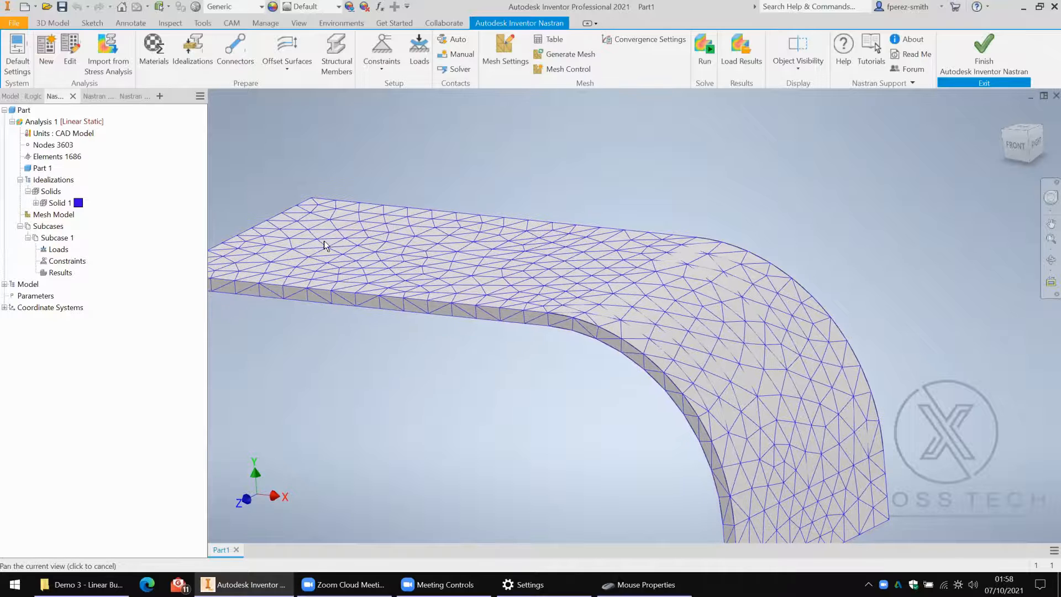
pyautogui.scroll(2, 297, 279)
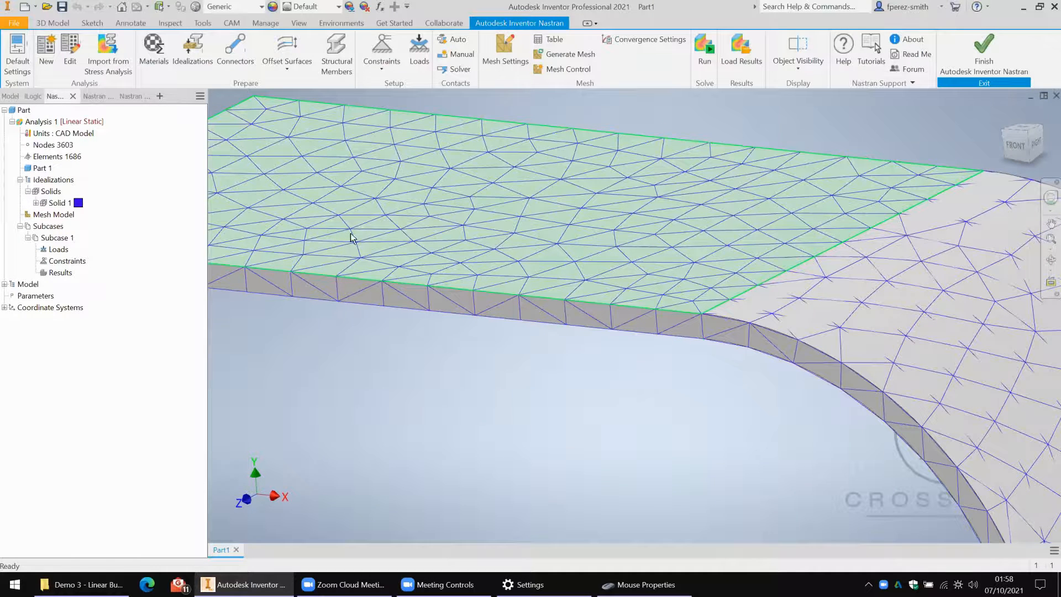
# Regenerate the bent plate's solid mesh with a much finer element size
pyautogui.moveTo(351, 237); pyautogui.dragTo(356, 240, button='middle')
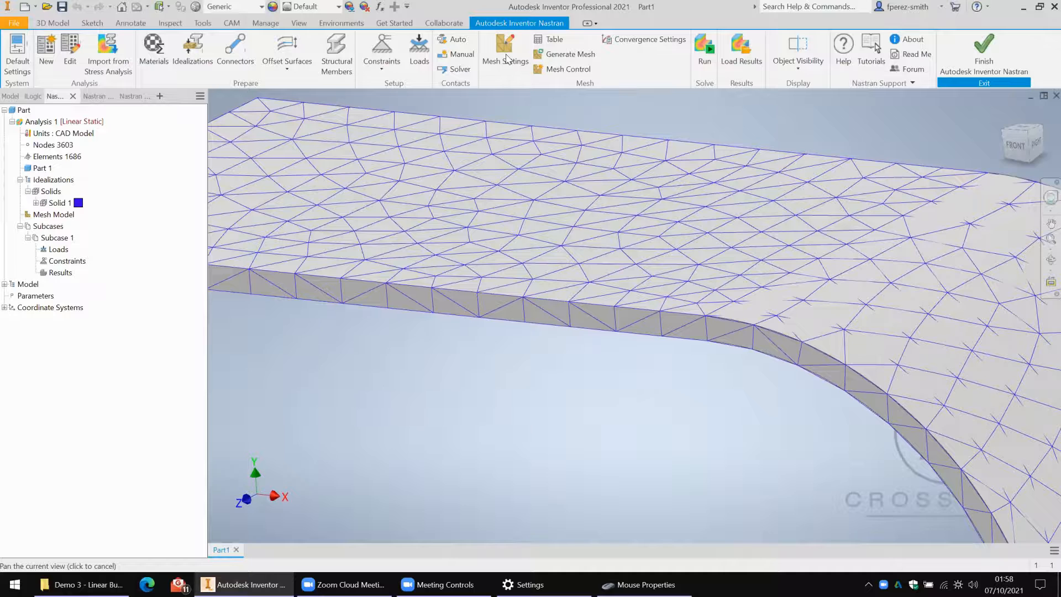
pyautogui.click(507, 58)
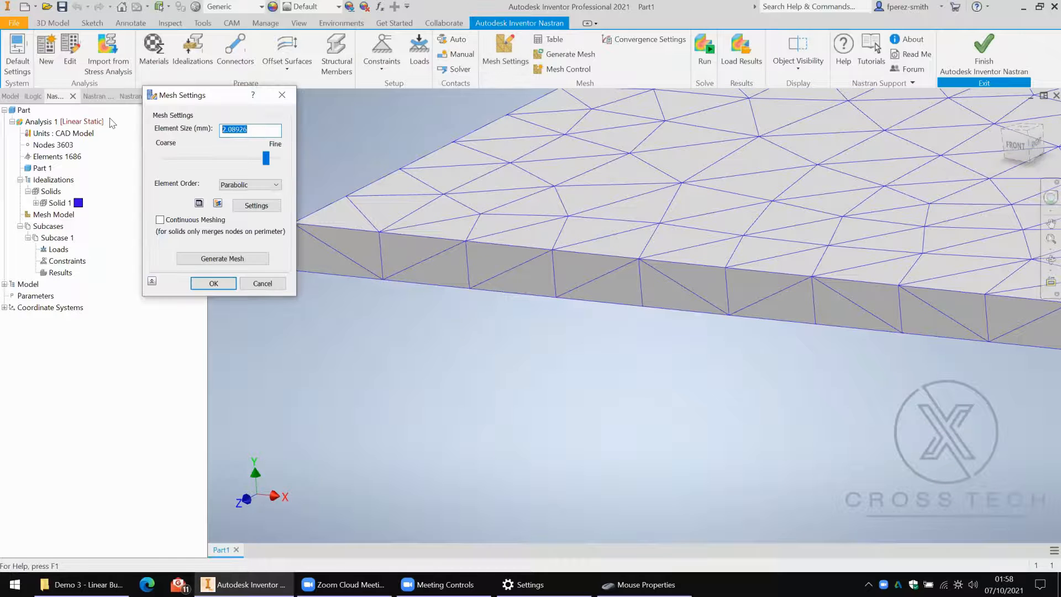
pyautogui.click(247, 257)
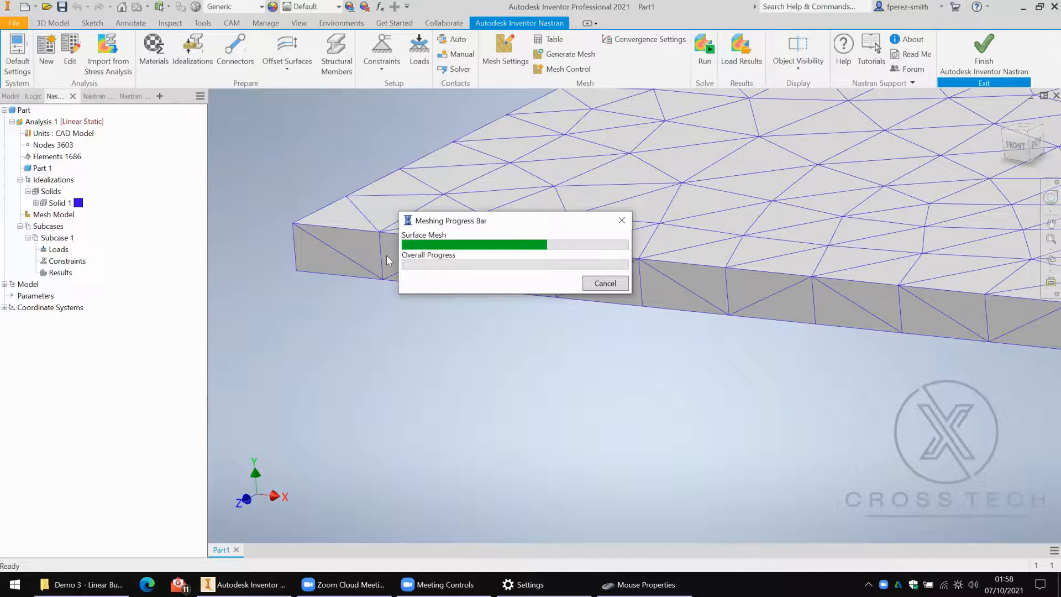
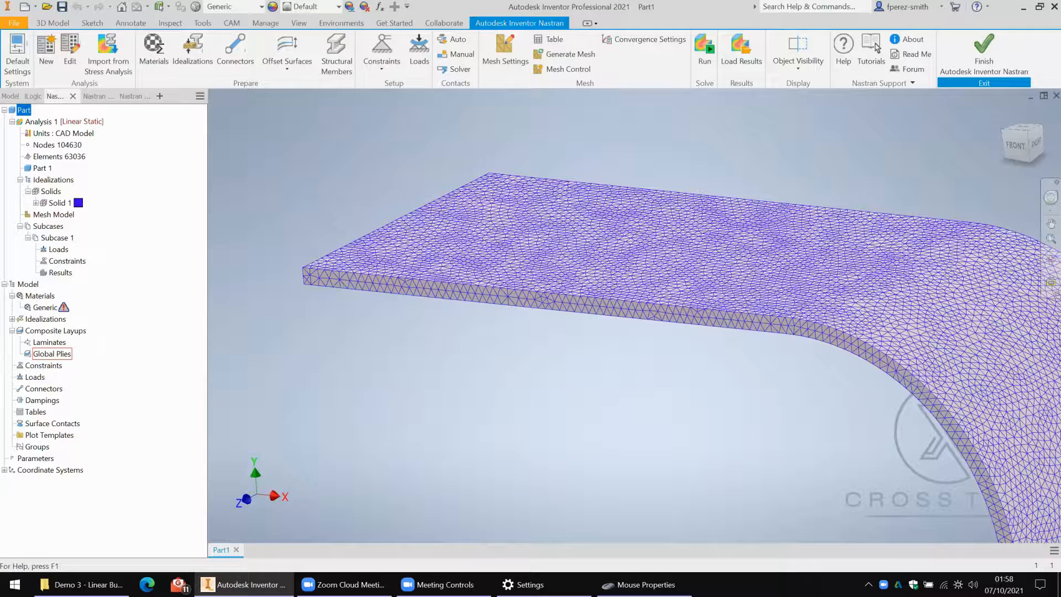
# Replace the solid idealization with a 1 mm thick shell idealization on the plate's outer faces and generate its mesh
pyautogui.press('Delete')
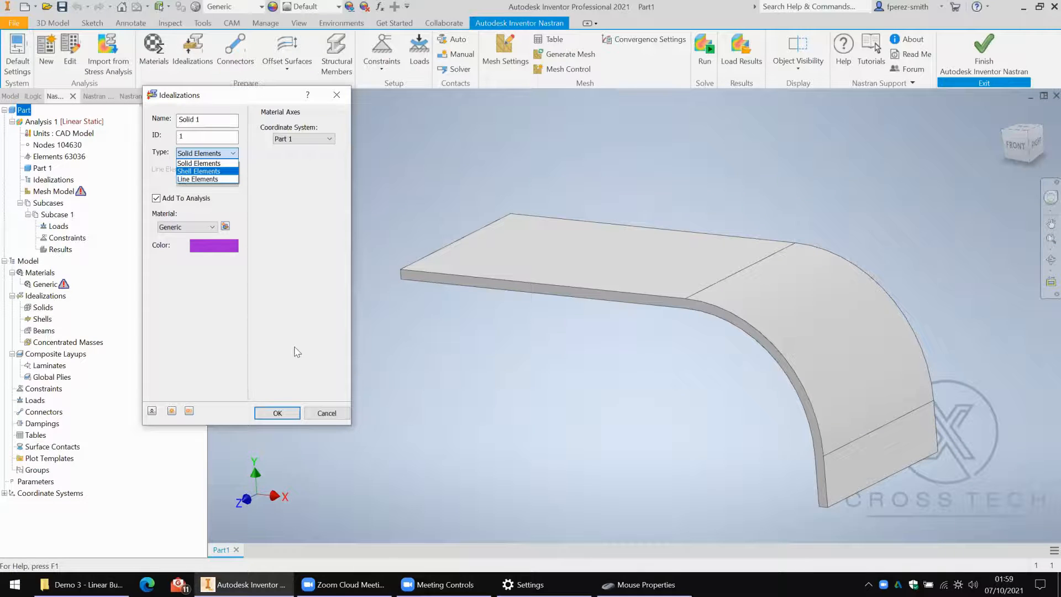
pyautogui.press('Return')
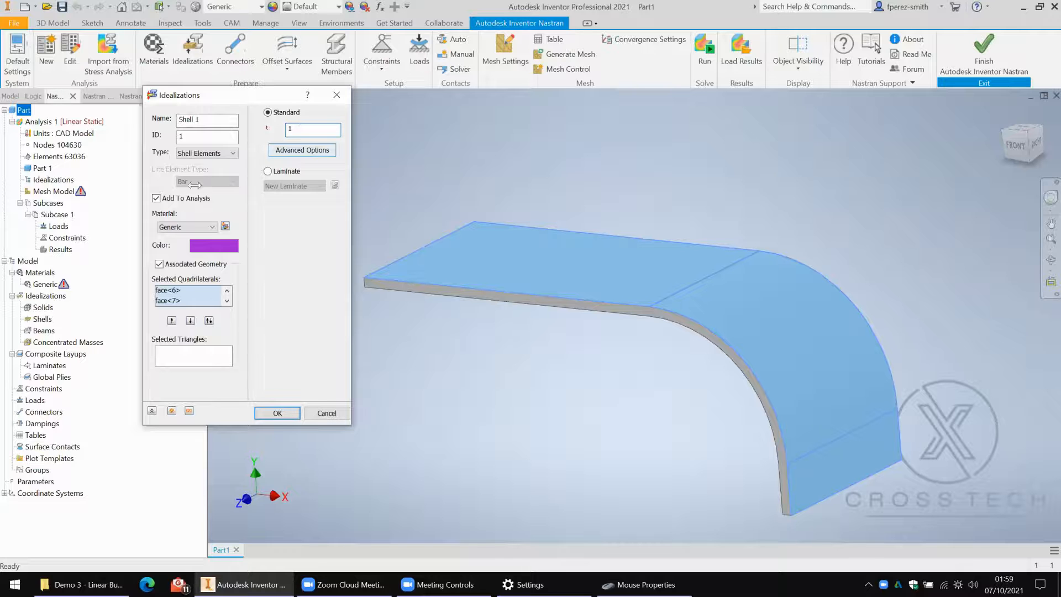
pyautogui.press('Return')
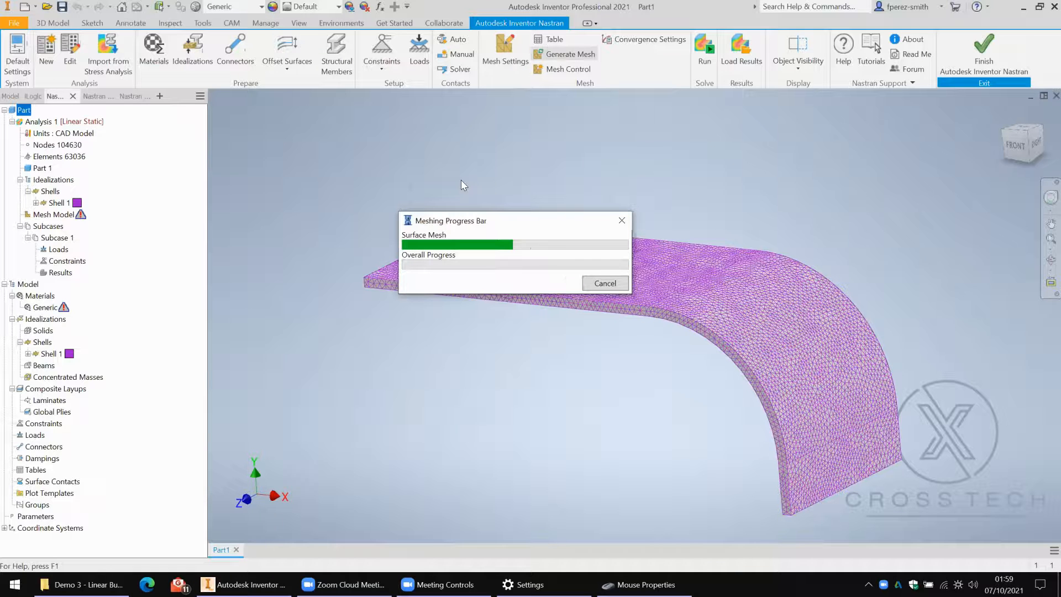
# Hide the CAD body to inspect the shell mesh on its own, and show the body again
pyautogui.keyDown('shift'); pyautogui.moveTo(410, 217); pyautogui.dragTo(477, 153, button='middle'); pyautogui.keyUp('shift')
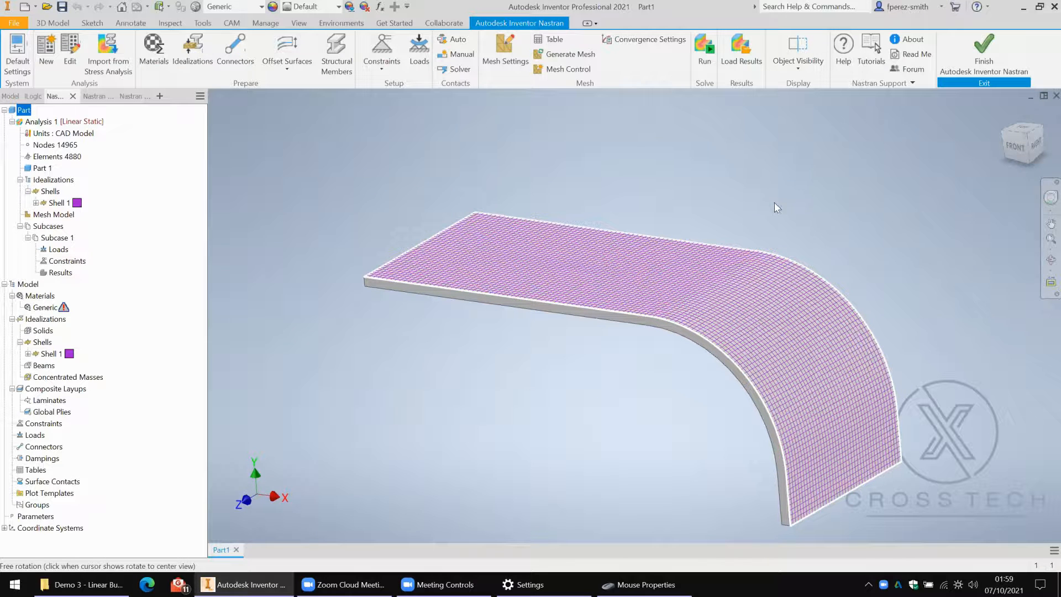
pyautogui.keyDown('shift'); pyautogui.moveTo(777, 145); pyautogui.dragTo(772, 226, button='middle'); pyautogui.keyUp('shift')
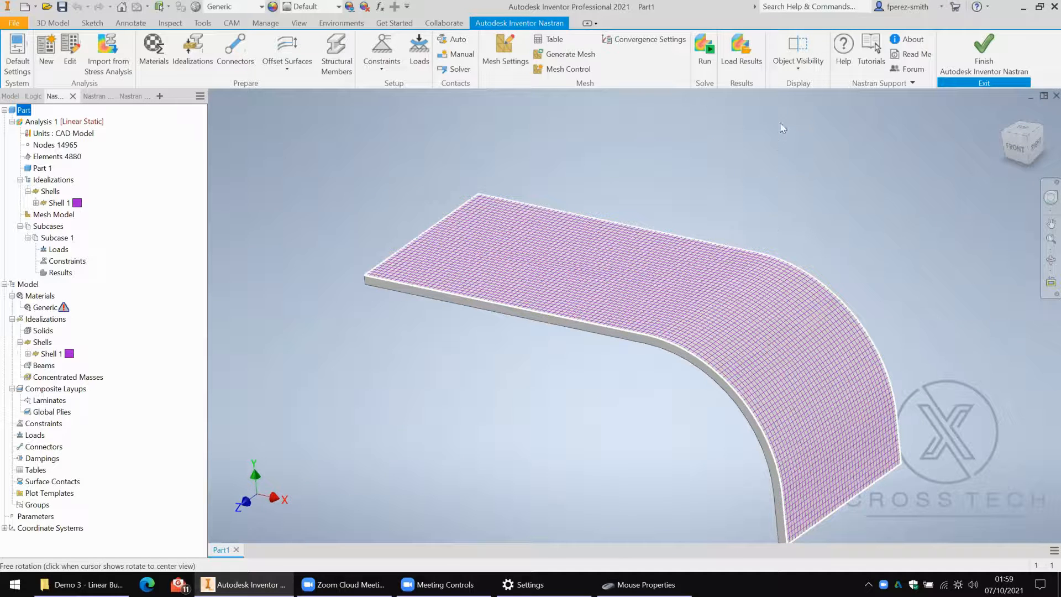
pyautogui.keyDown('shift'); pyautogui.moveTo(602, 174); pyautogui.dragTo(676, 141, button='middle'); pyautogui.keyUp('shift')
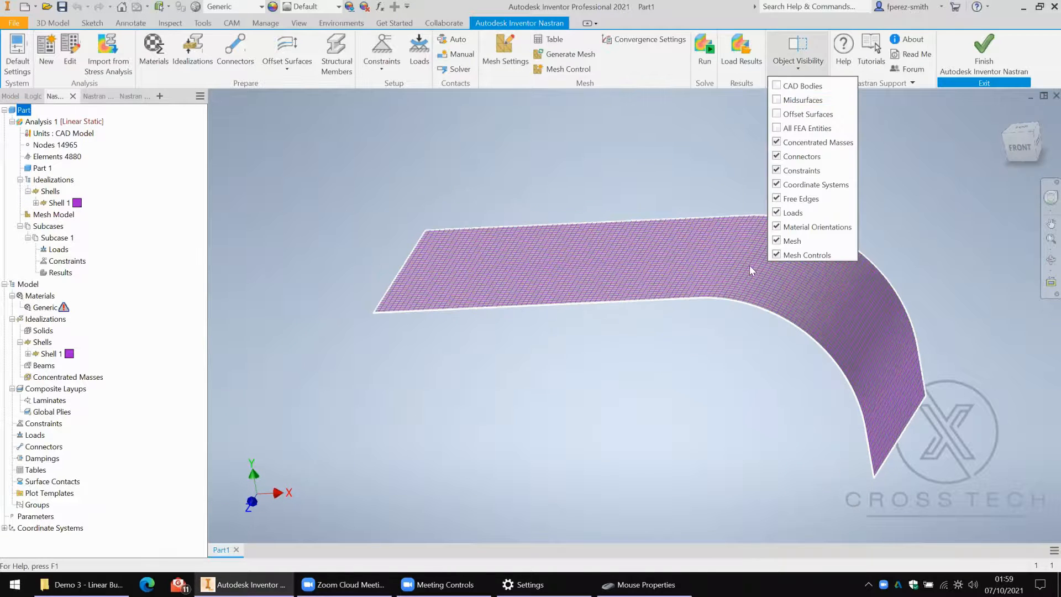
pyautogui.click(875, 307)
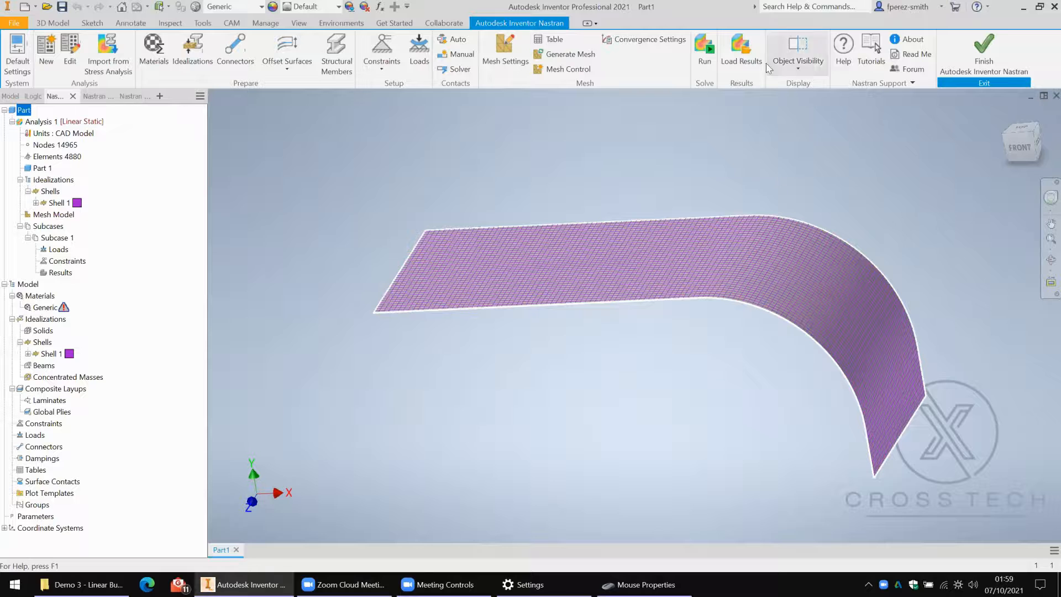
pyautogui.click(800, 59)
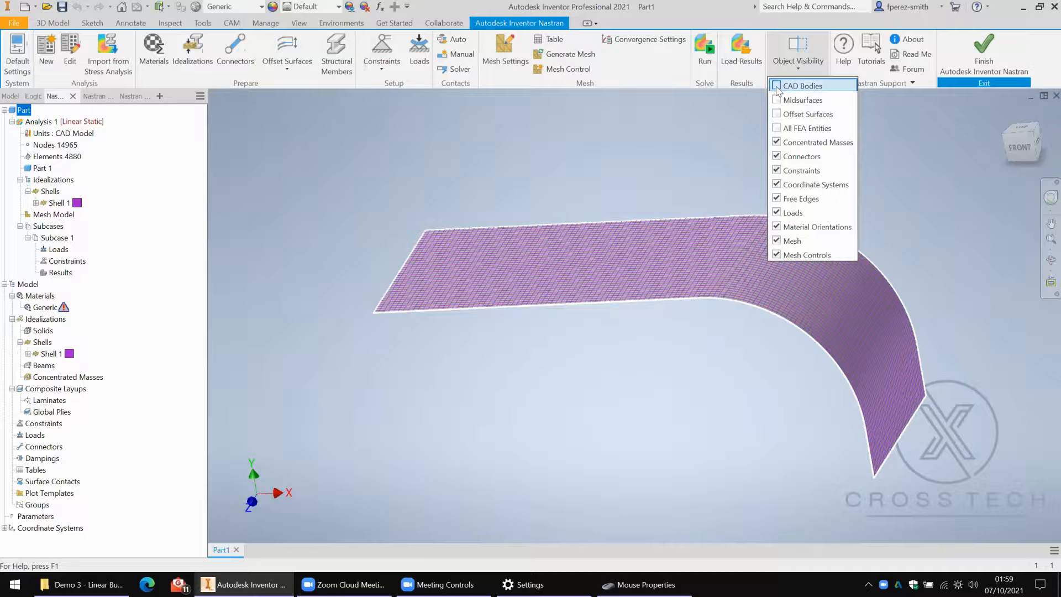
# Examine how the shell mesh sits on the plate's outer surface relative to the solid's thickness
pyautogui.moveTo(621, 213); pyautogui.dragTo(677, 187, button='middle')
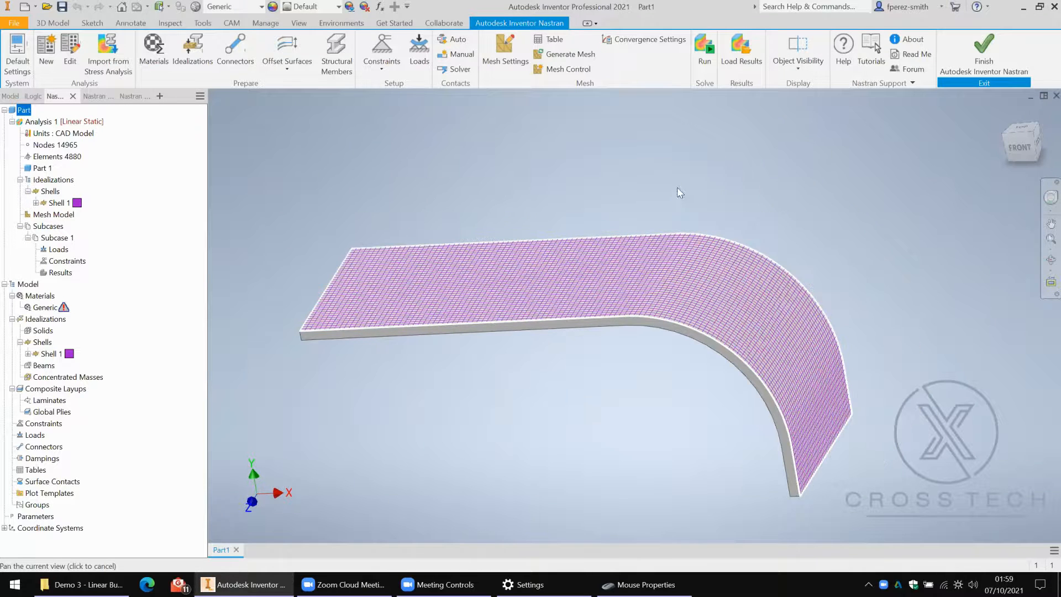
pyautogui.scroll(-1, 675, 190)
pyautogui.moveTo(673, 224); pyautogui.dragTo(723, 184, button='middle')
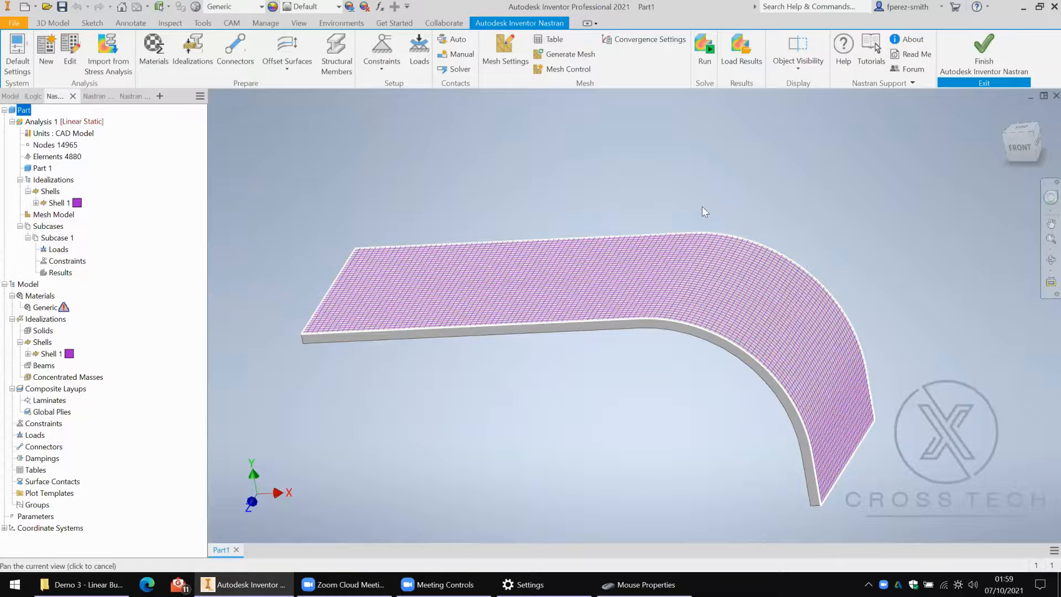
pyautogui.scroll(-2, 656, 183)
pyautogui.moveTo(287, 191); pyautogui.dragTo(293, 185, button='middle')
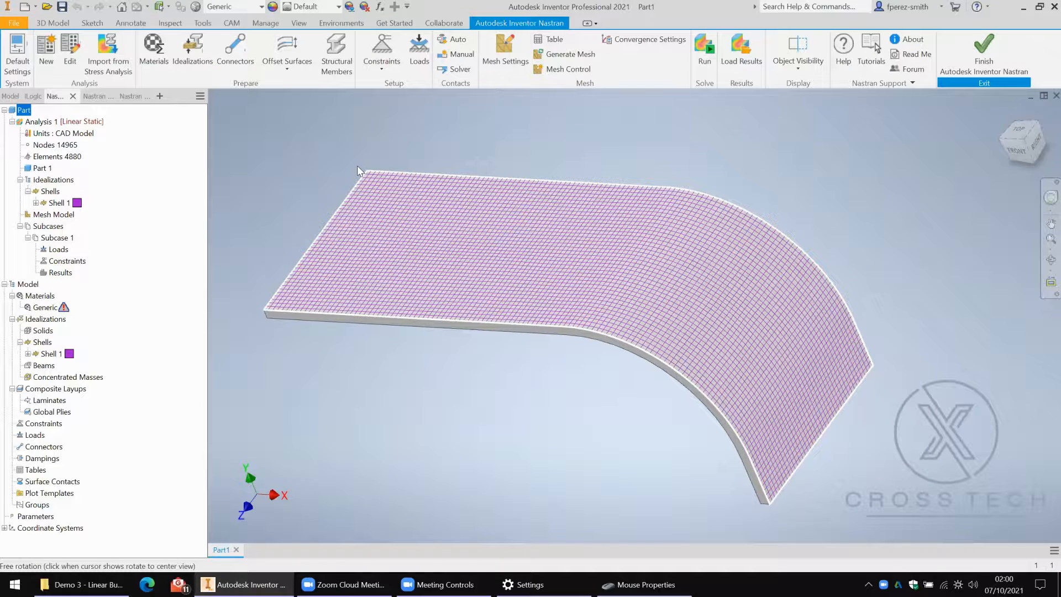
pyautogui.keyDown('shift'); pyautogui.moveTo(357, 165); pyautogui.dragTo(379, 181, button='middle'); pyautogui.keyUp('shift')
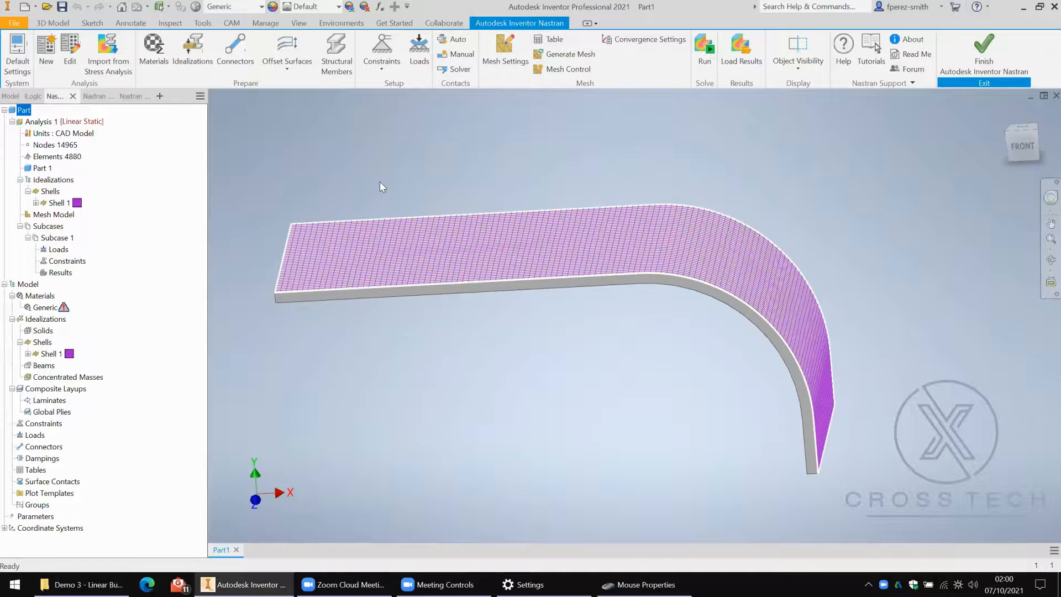
pyautogui.keyDown('shift'); pyautogui.moveTo(21, 180); pyautogui.dragTo(324, 201, button='middle'); pyautogui.keyUp('shift')
pyautogui.keyDown('shift'); pyautogui.moveTo(309, 137); pyautogui.dragTo(291, 155, button='middle'); pyautogui.keyUp('shift')
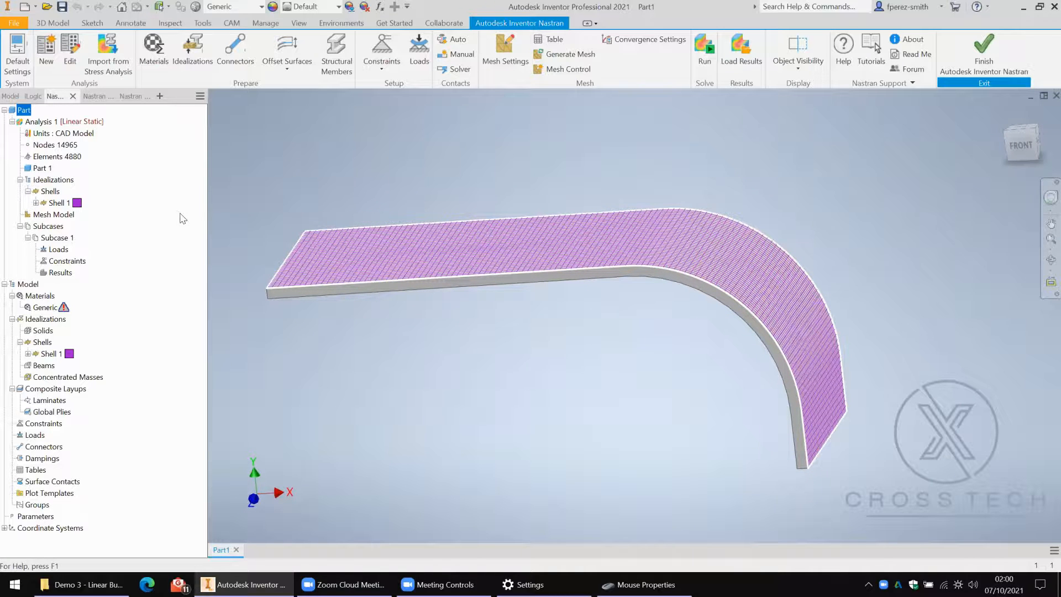
# Review the idealization settings and assigned material of Shell 1
pyautogui.rightClick(60, 205)
pyautogui.click(84, 212)
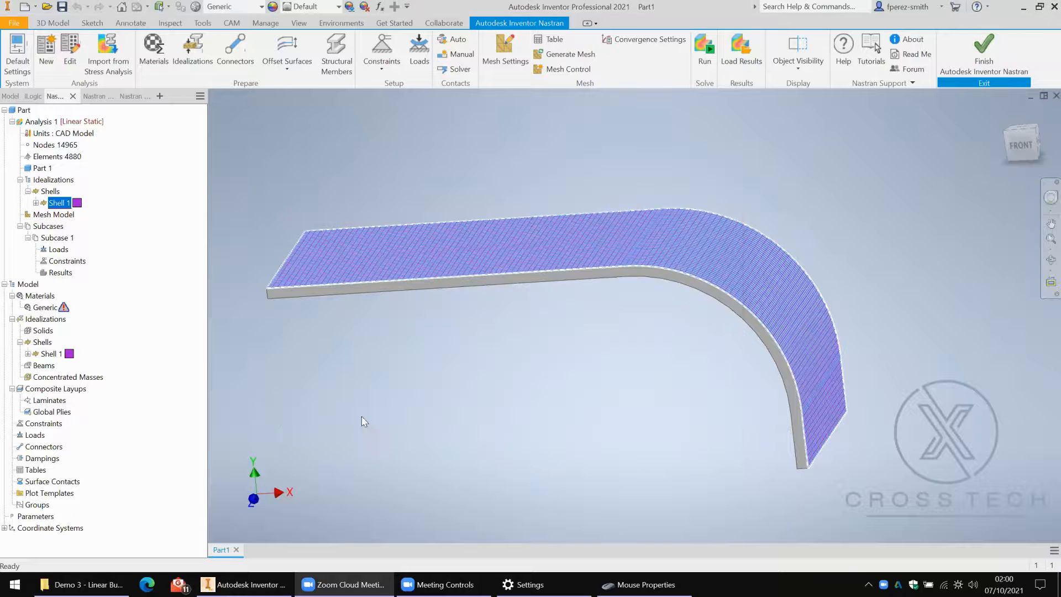
pyautogui.click(277, 413)
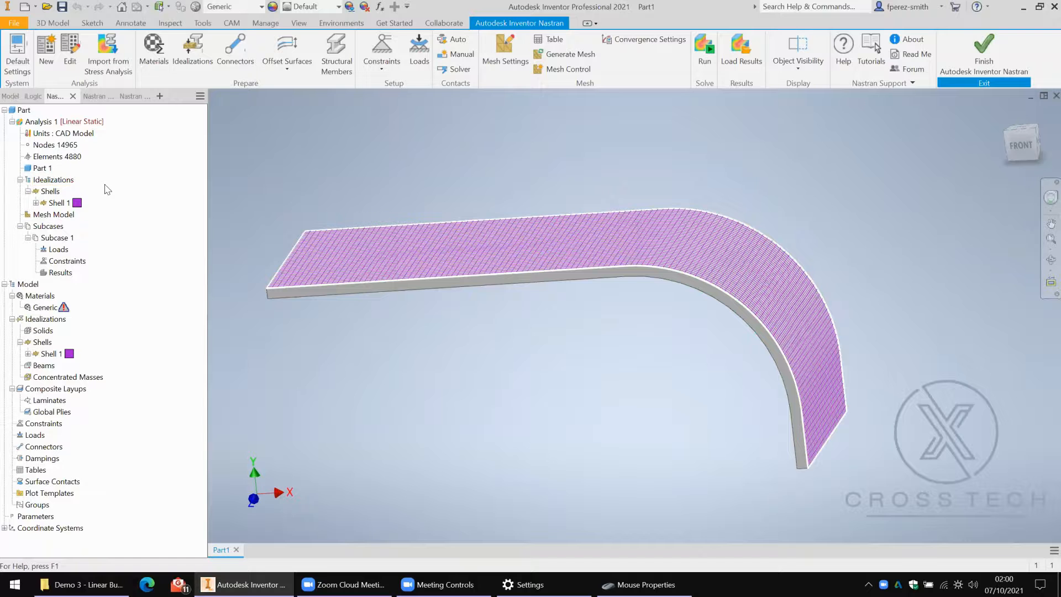
pyautogui.click(36, 202)
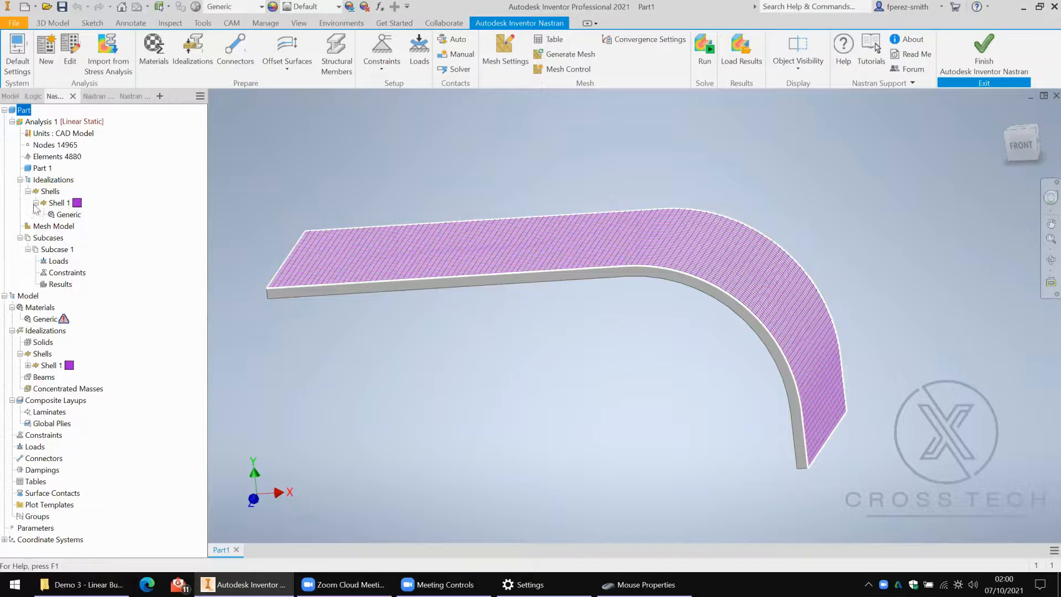
# Display the cross section of the shell elements and inspect their thickness against the CAD body at the plate's free end
pyautogui.rightClick(46, 178)
pyautogui.rightClick(57, 158)
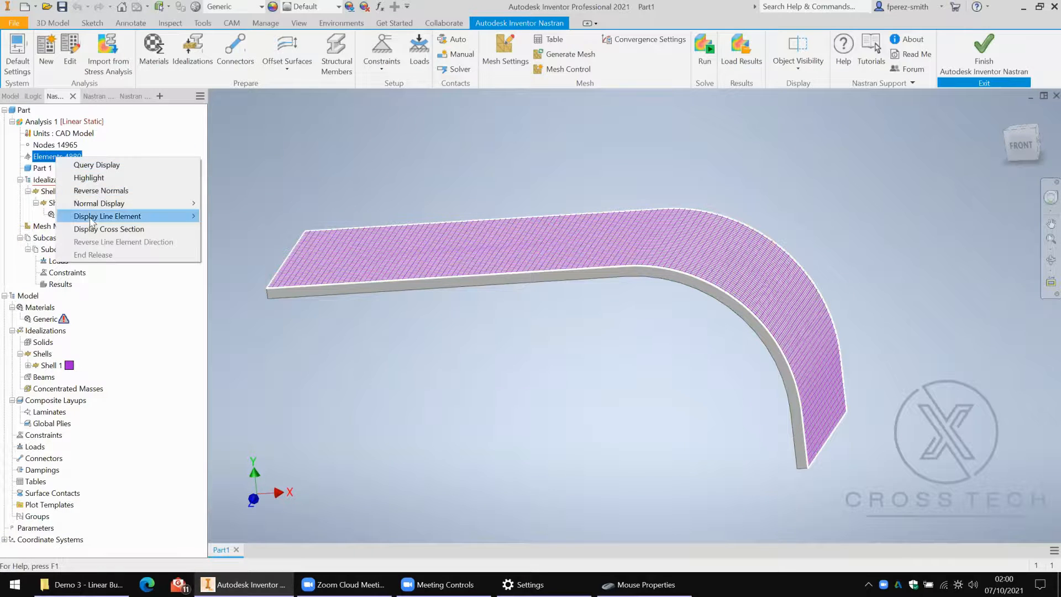
pyautogui.click(125, 230)
pyautogui.scroll(4, 303, 244)
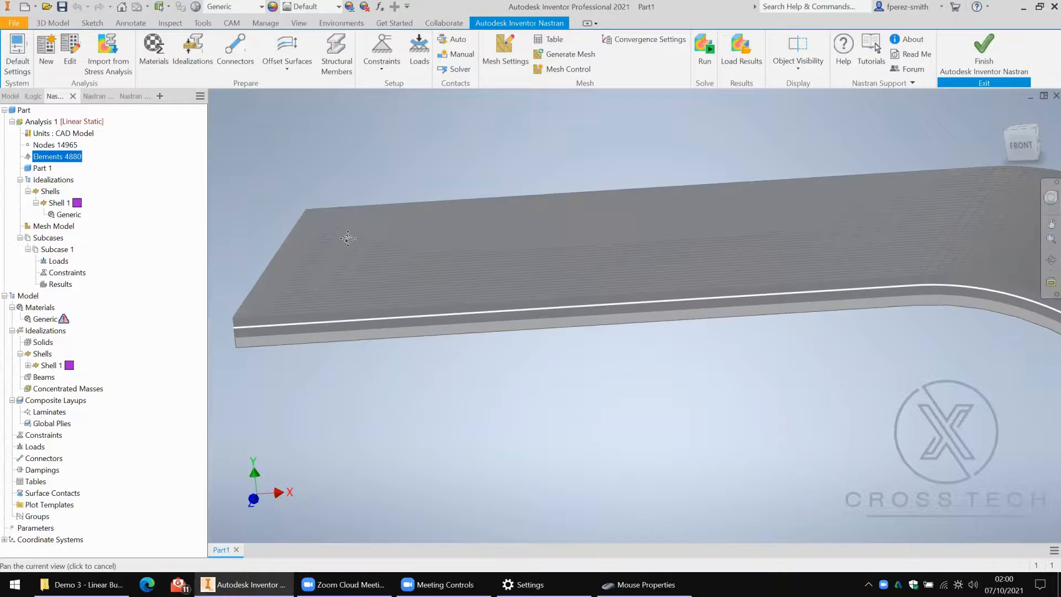
pyautogui.keyDown('shift'); pyautogui.moveTo(397, 226); pyautogui.dragTo(73, 168, button='middle'); pyautogui.keyUp('shift')
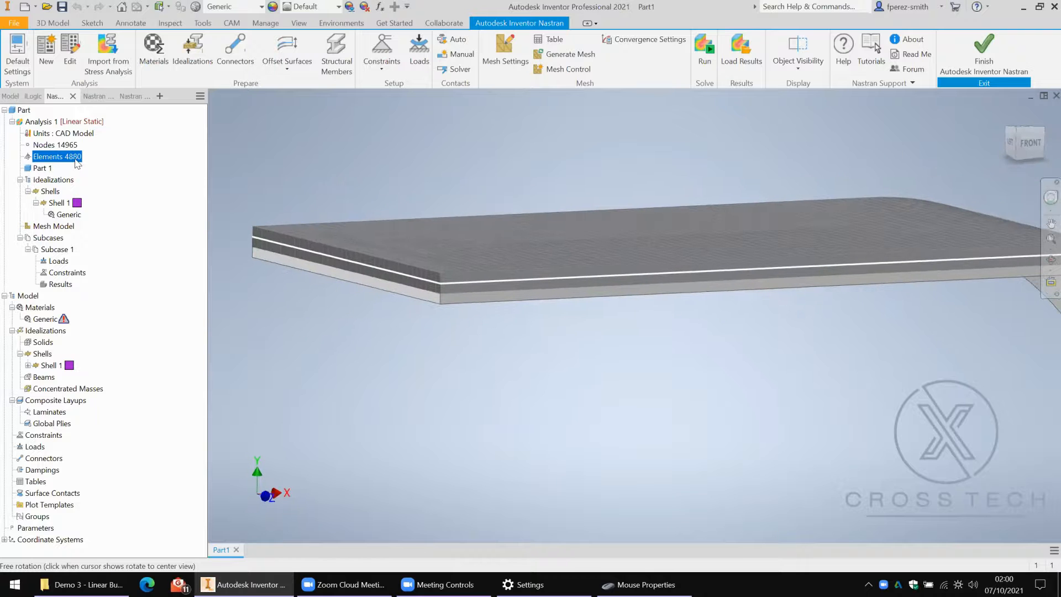
pyautogui.scroll(4, 51, 153)
pyautogui.moveTo(54, 164); pyautogui.dragTo(496, 274, button='middle')
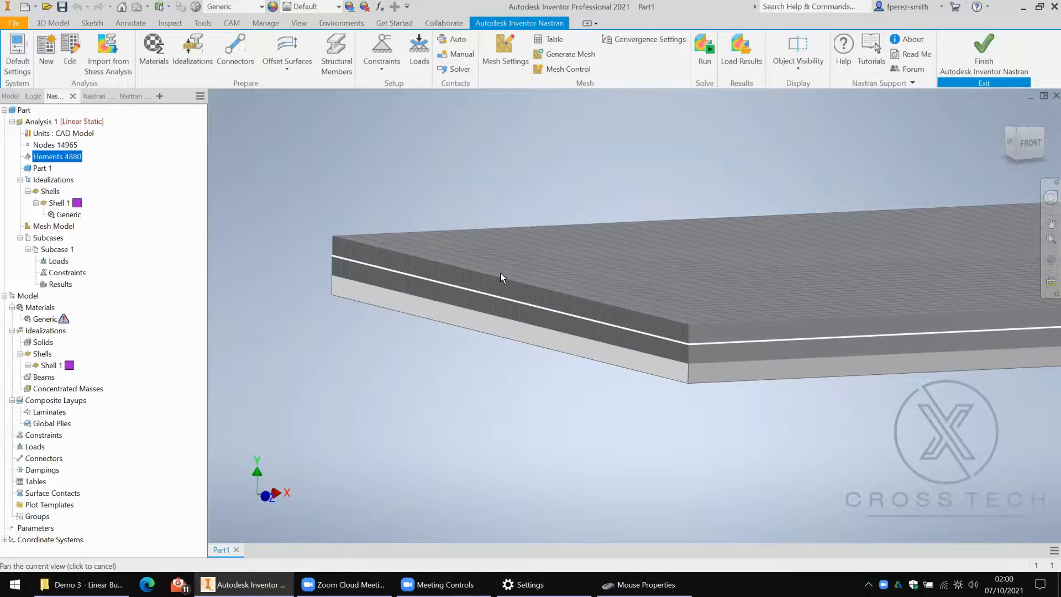
pyautogui.rightClick(78, 158)
pyautogui.click(122, 227)
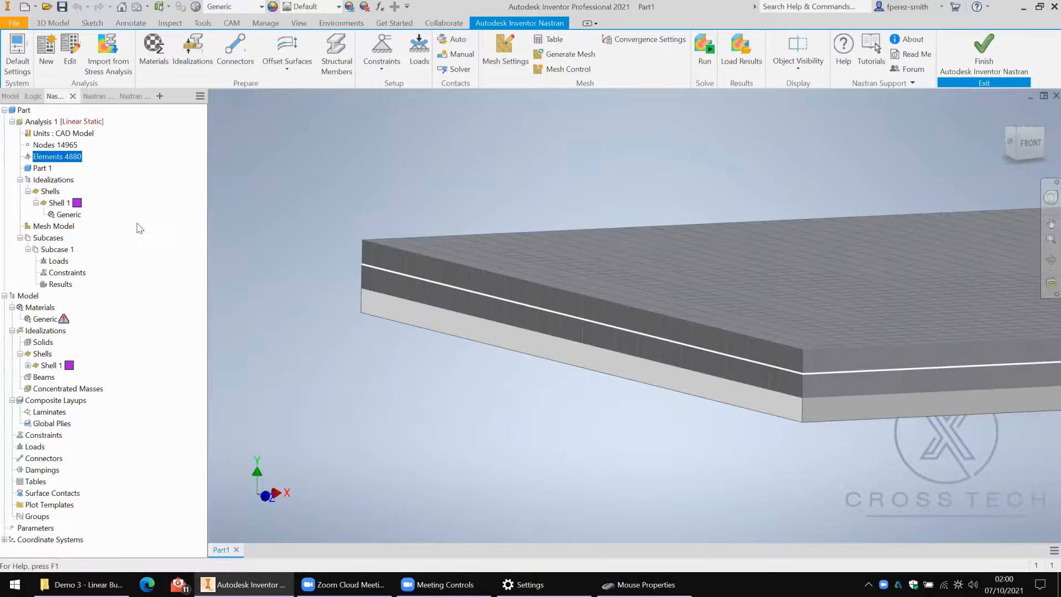
# Enable a 0.5 mm midplane offset distance for Shell 1 and display the offset cross section
pyautogui.rightClick(57, 202)
pyautogui.click(88, 211)
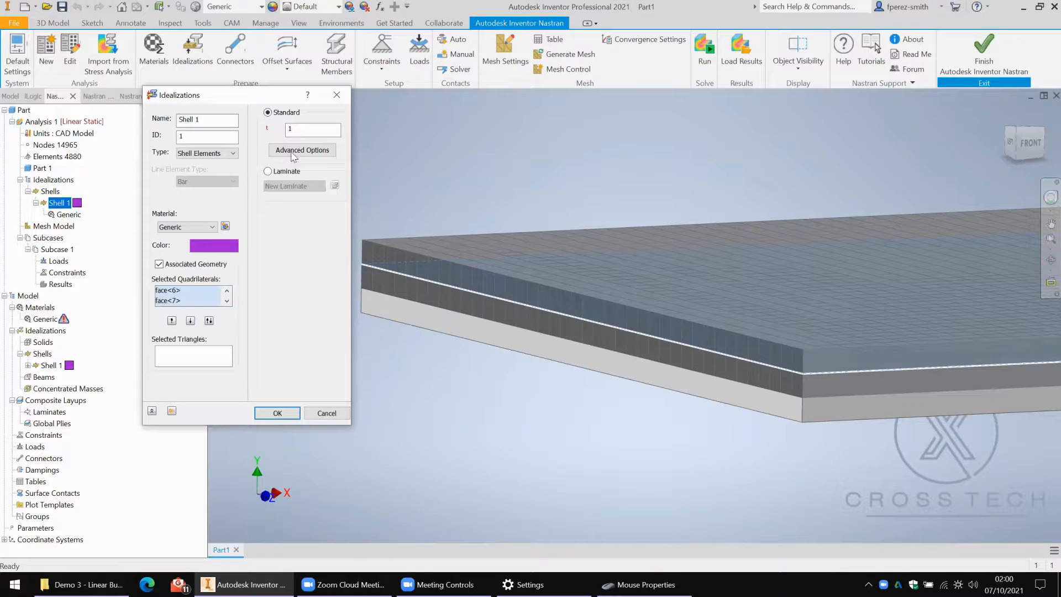
pyautogui.click(302, 150)
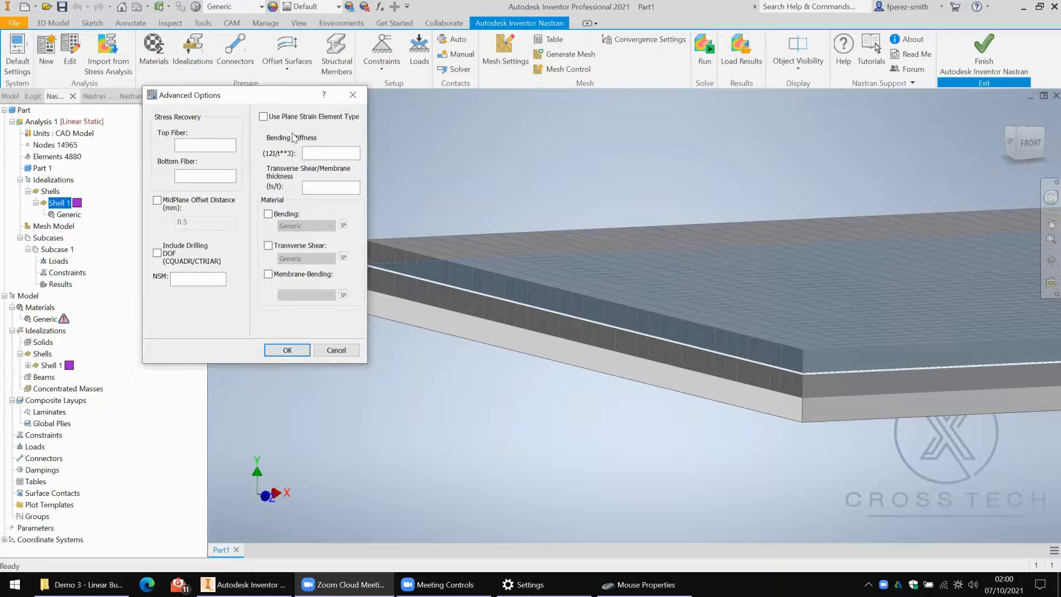
pyautogui.click(285, 349)
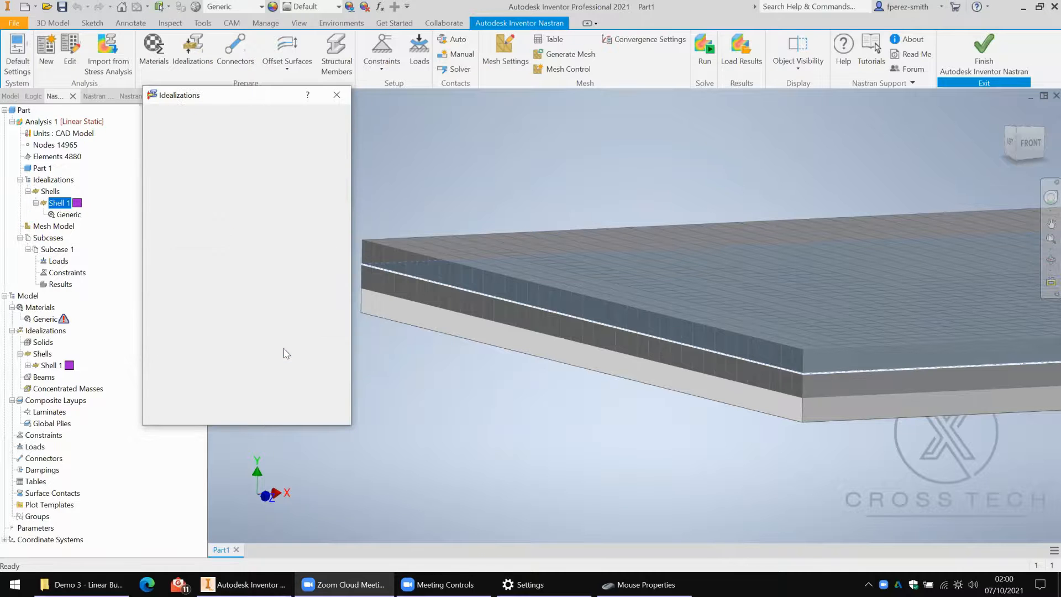
pyautogui.click(277, 413)
pyautogui.click(69, 215)
pyautogui.rightClick(52, 183)
pyautogui.click(166, 252)
# Set Shell 1's midplane offset distance to -0.5 mm
pyautogui.rightClick(66, 204)
pyautogui.click(91, 209)
pyautogui.click(303, 153)
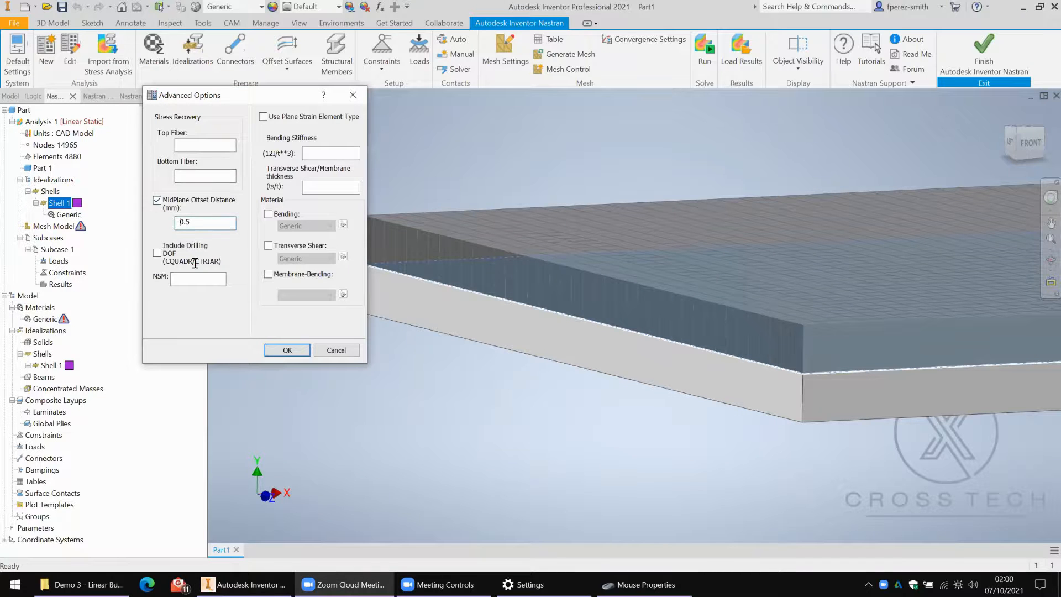
pyautogui.click(283, 352)
pyautogui.click(280, 414)
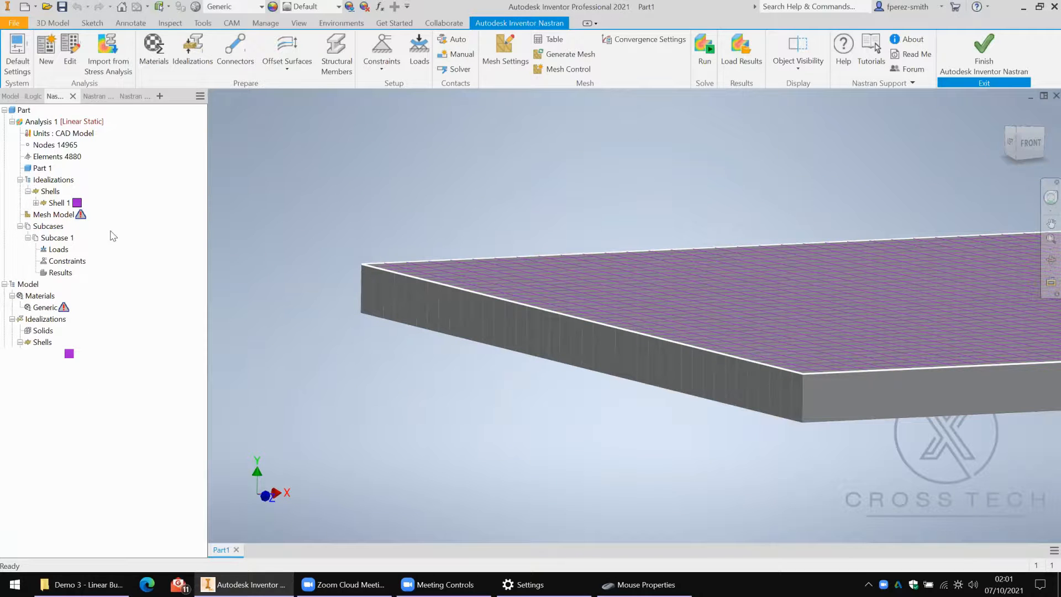
# Inspect the offset shell cross section at the plate's free end and turn off the cross-section display
pyautogui.scroll(3, 561, 271)
pyautogui.keyDown('shift'); pyautogui.moveTo(667, 250); pyautogui.dragTo(560, 259, button='middle'); pyautogui.keyUp('shift')
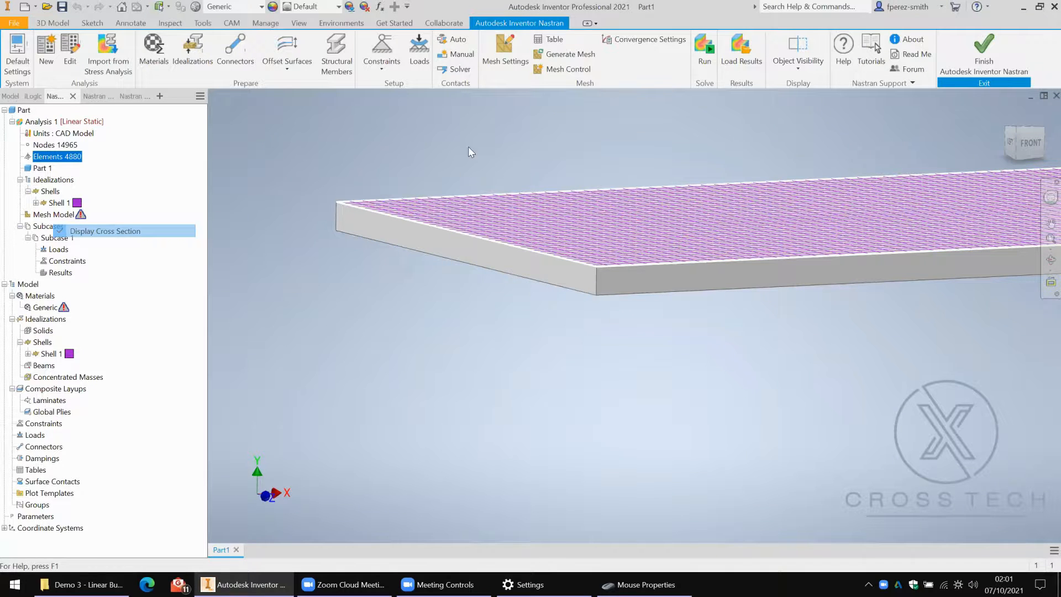
pyautogui.scroll(2, 476, 150)
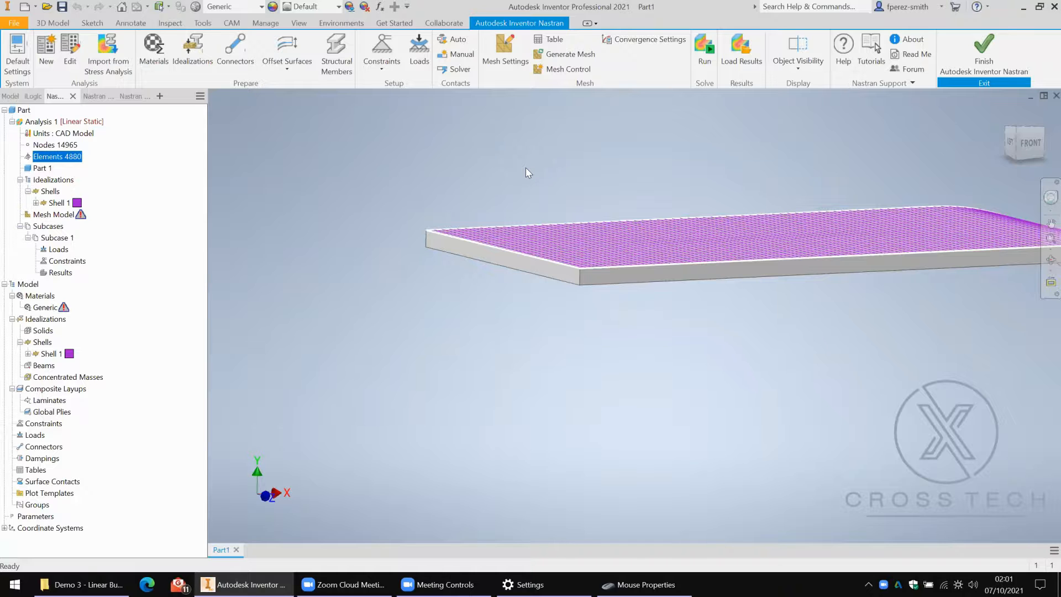
pyautogui.press('F6')
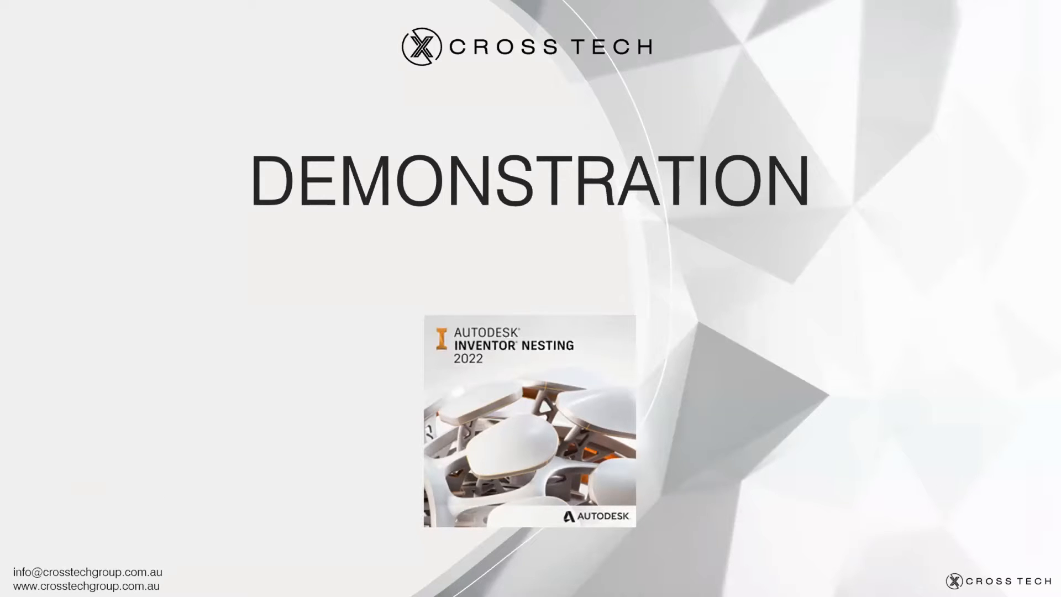
pyautogui.click(266, 190)
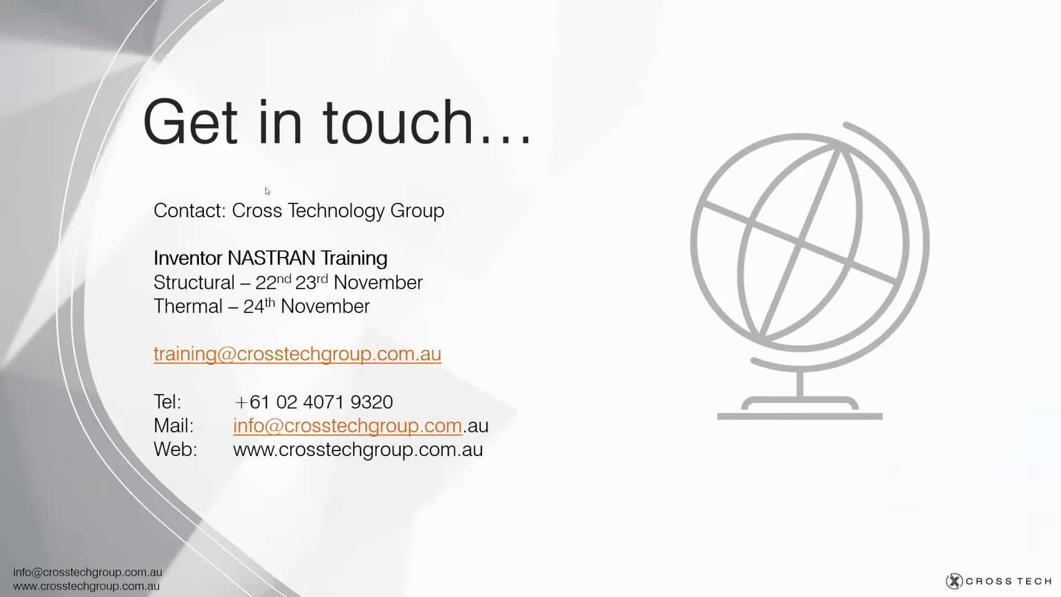
pyautogui.press('Left')
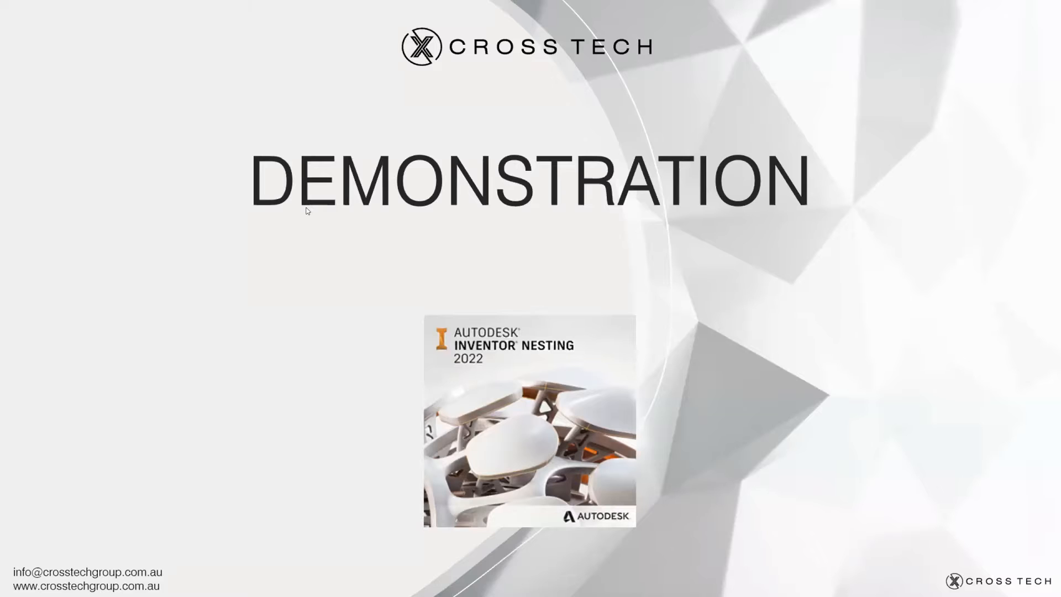